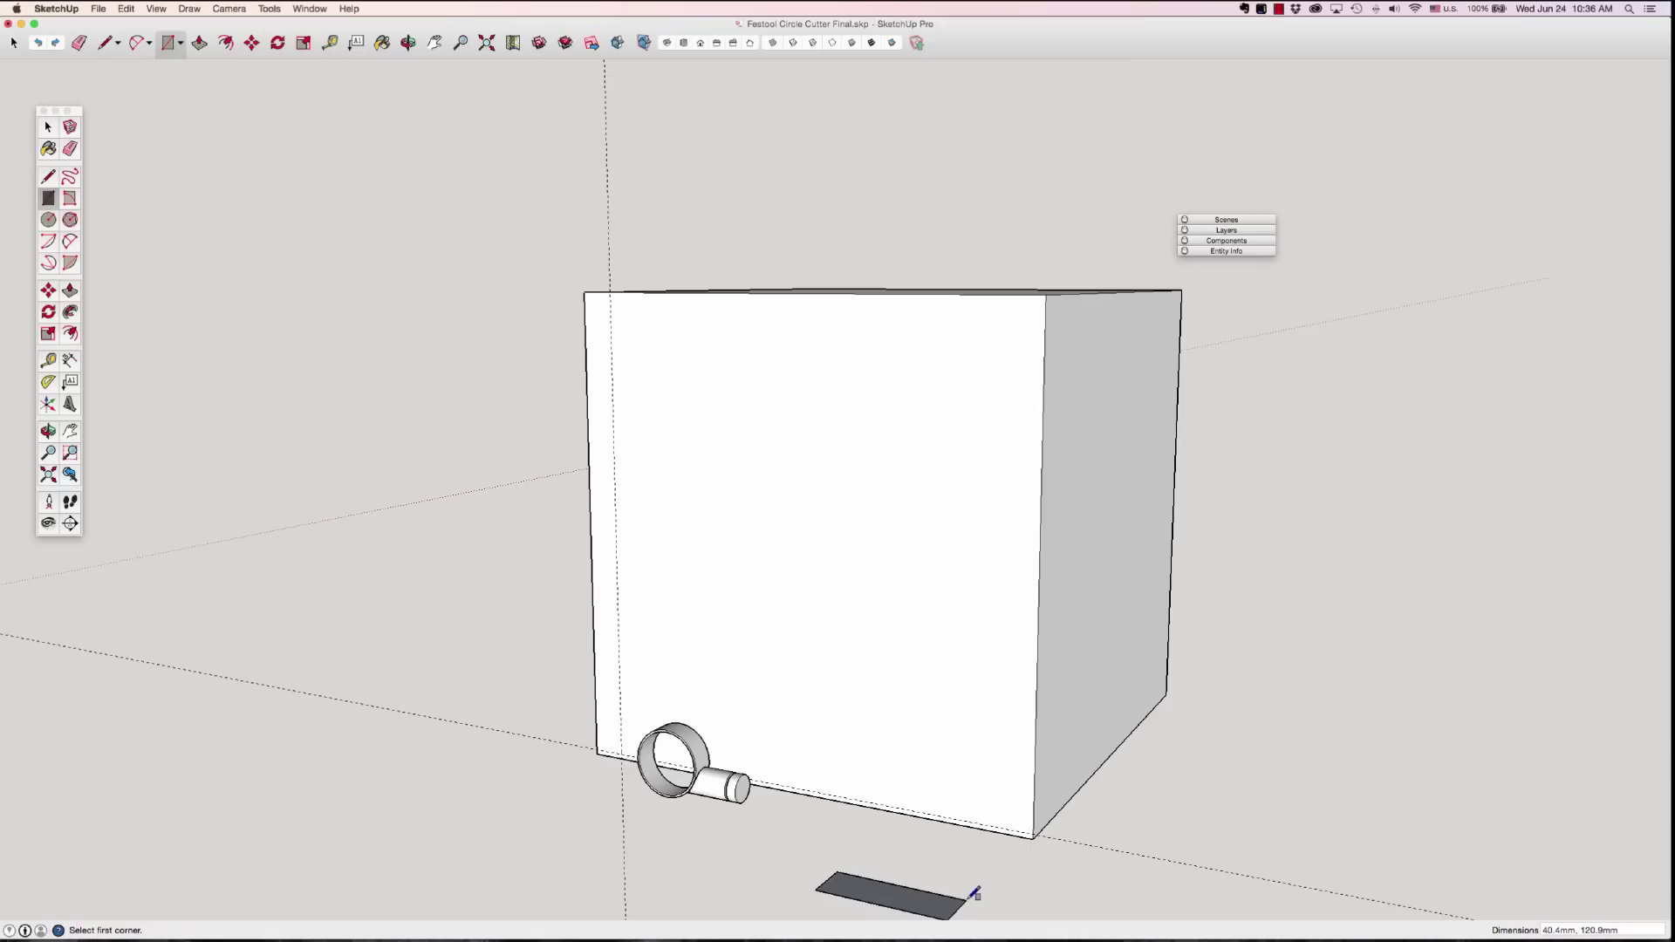
# Step: Size the new ground rectangle 40 by 45 mm and extrude it 15 mm into a block
pyautogui.write('40')
pyautogui.write('p')
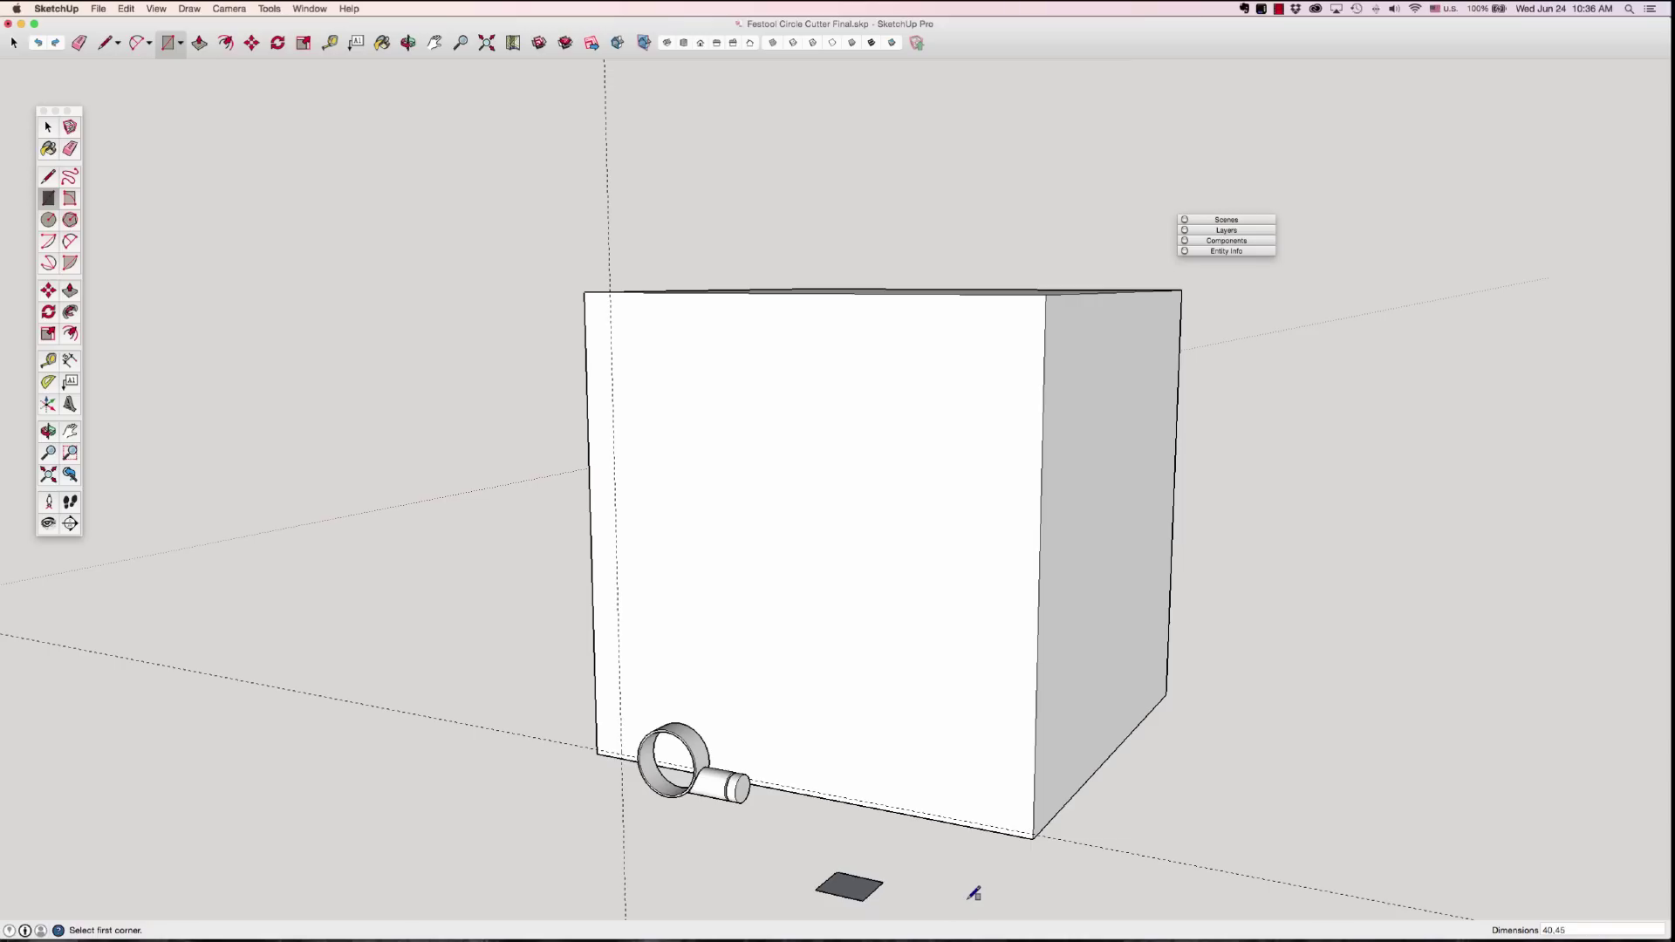
pyautogui.scroll(3, 838, 871)
pyautogui.click(839, 881)
pyautogui.press('Return')
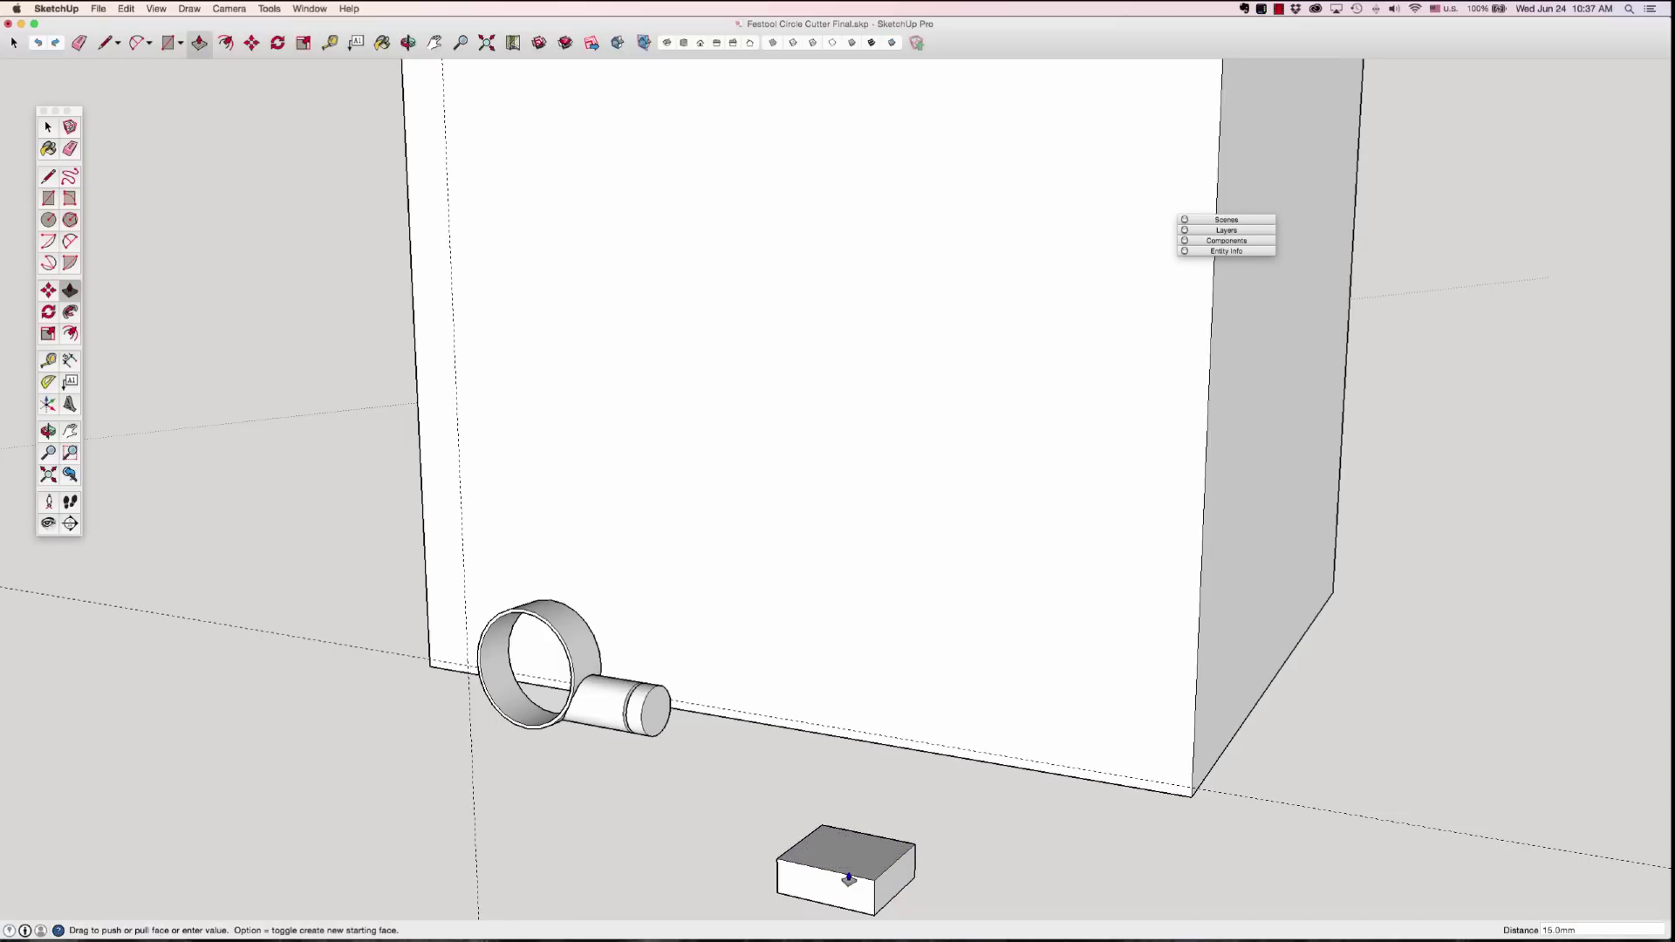
# Step: Place a 45-degree guide through the lower-left corner of the block's front face, rising outward away from the block
pyautogui.press('super+3')
pyautogui.hotkey('shift', 't')
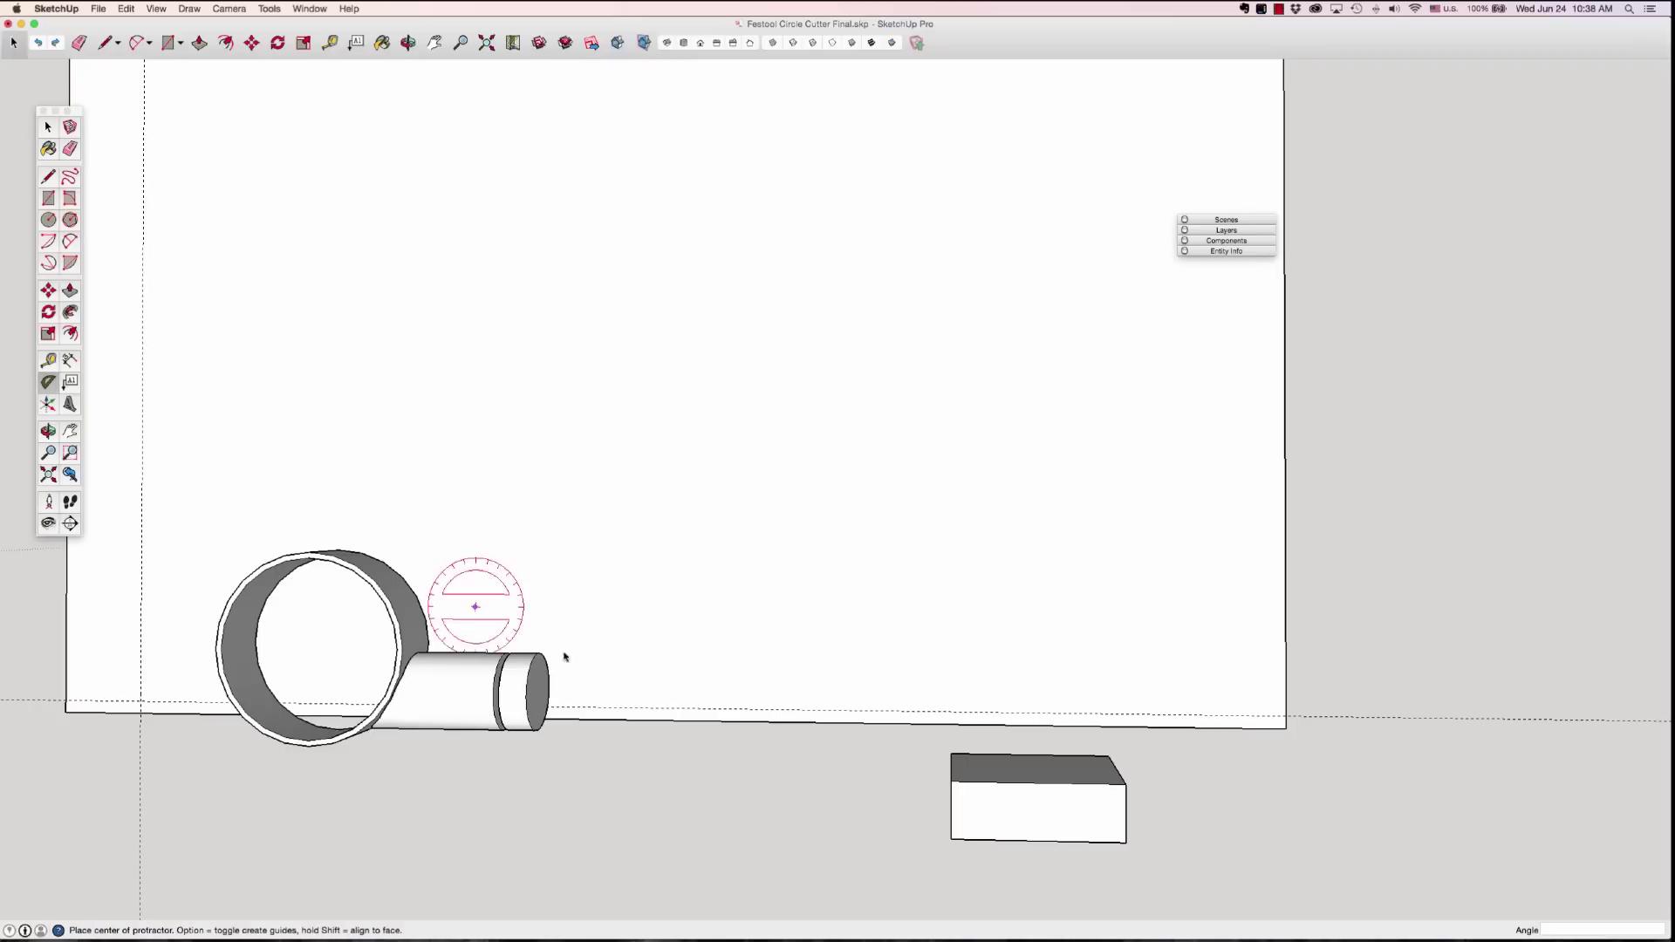
pyautogui.click(957, 842)
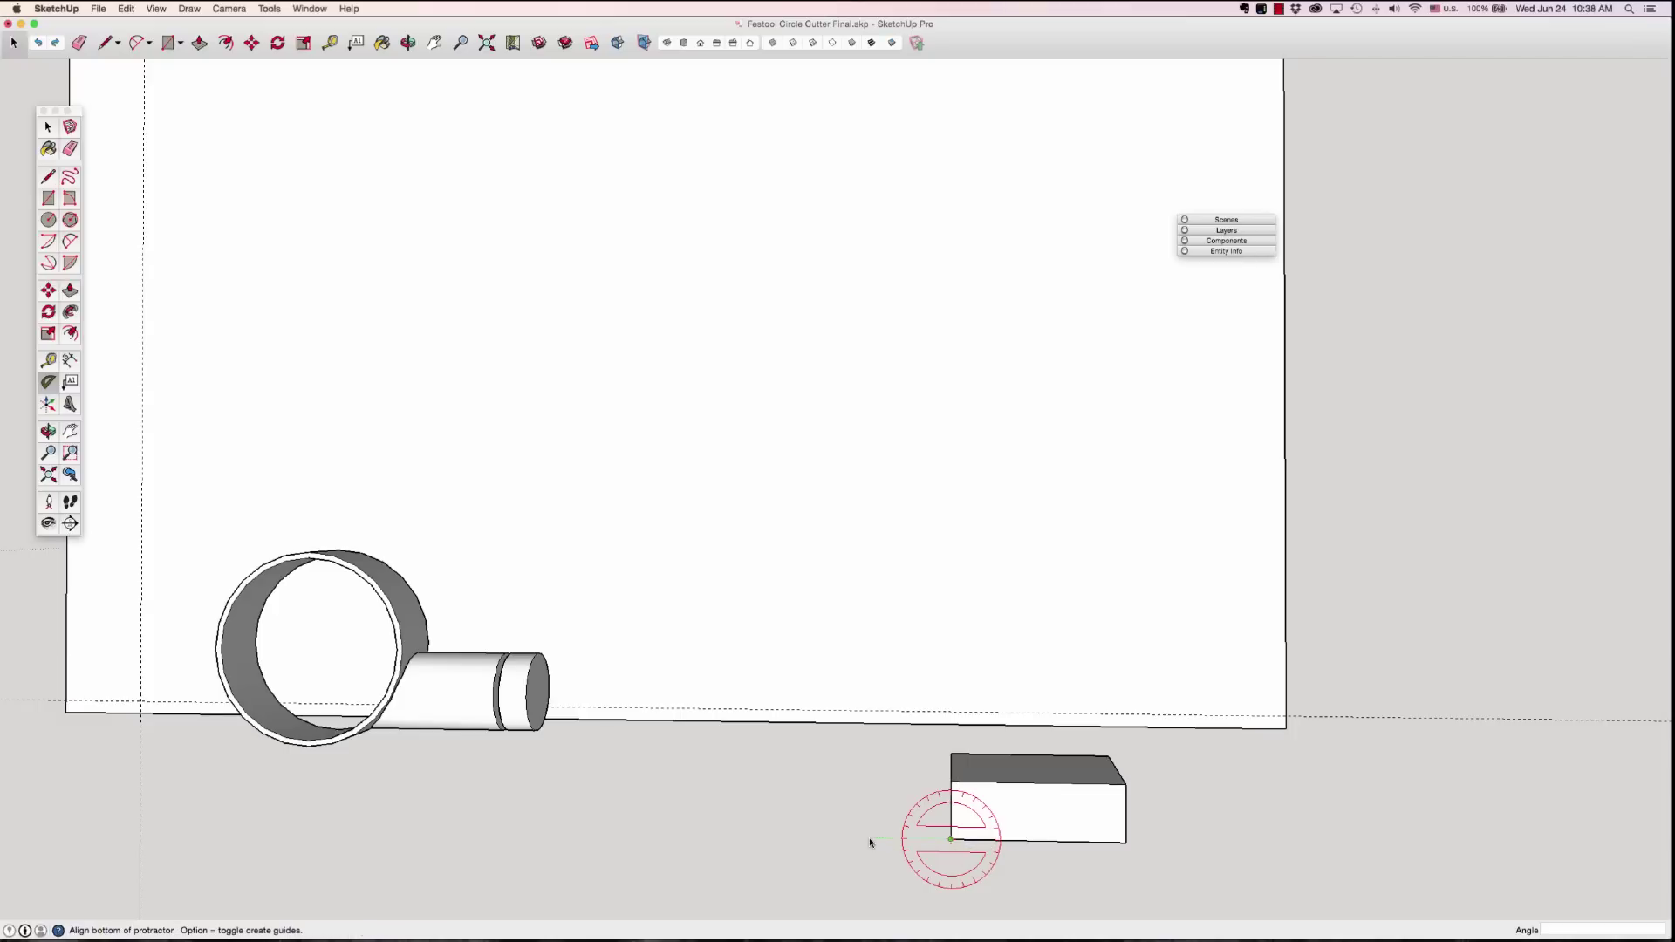
pyautogui.click(870, 841)
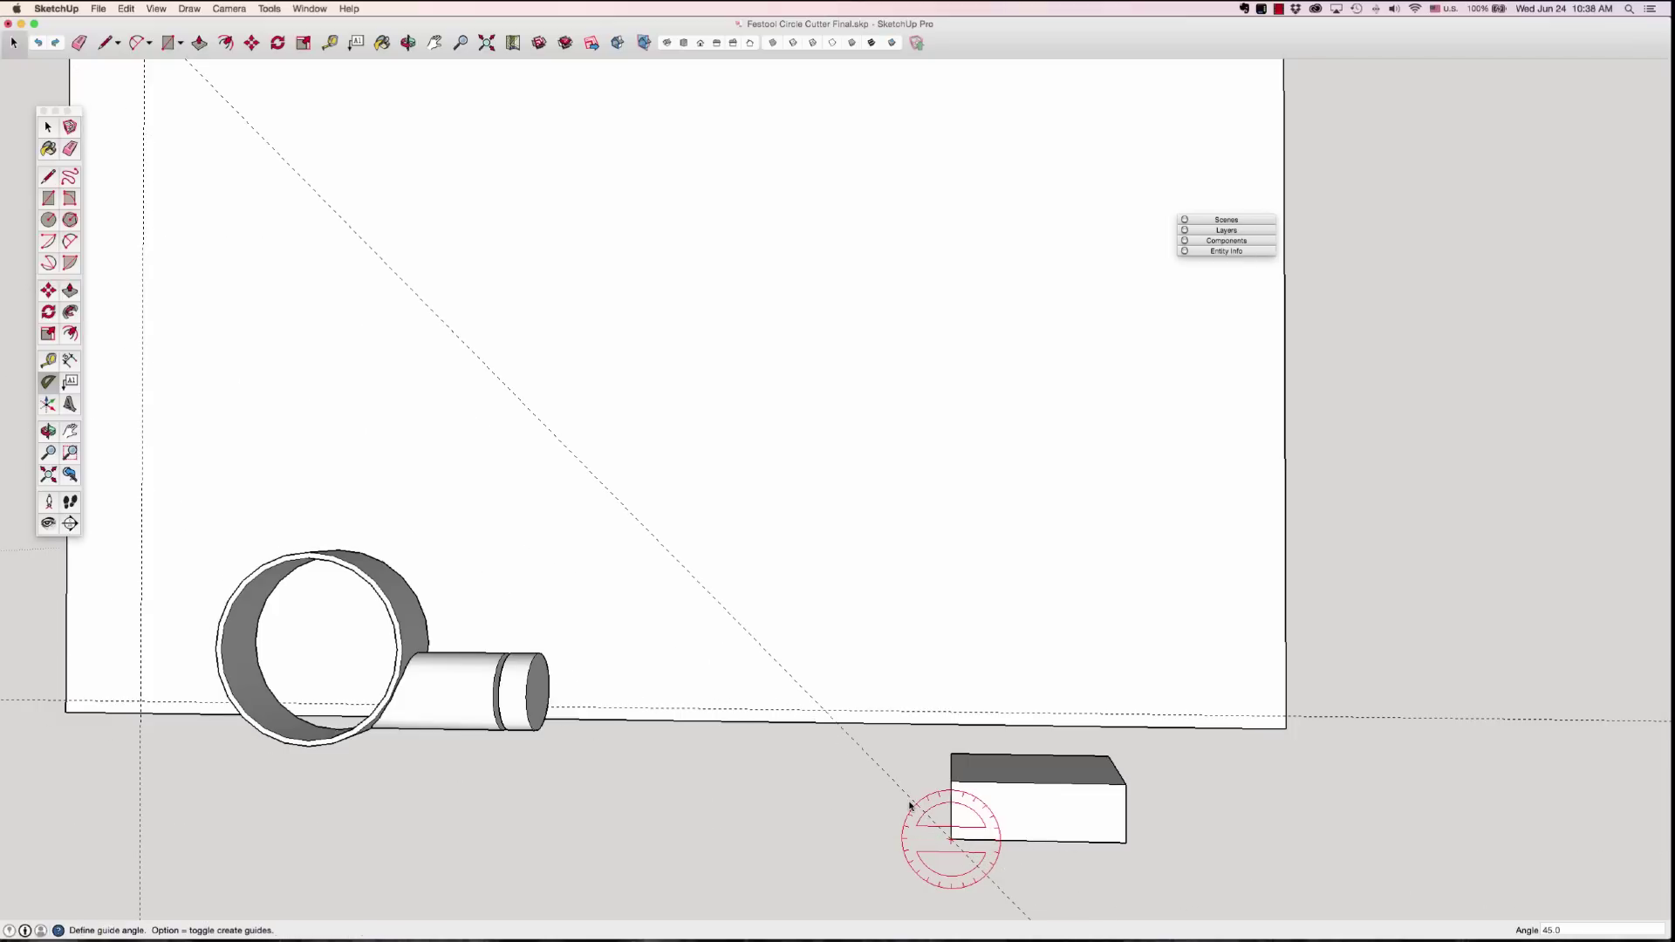
pyautogui.click(910, 807)
# Step: Add a horizontal guide 8 mm above the front face's bottom edge and a vertical guide 8 mm outside its left edge
pyautogui.press('t')
pyautogui.click(1012, 840)
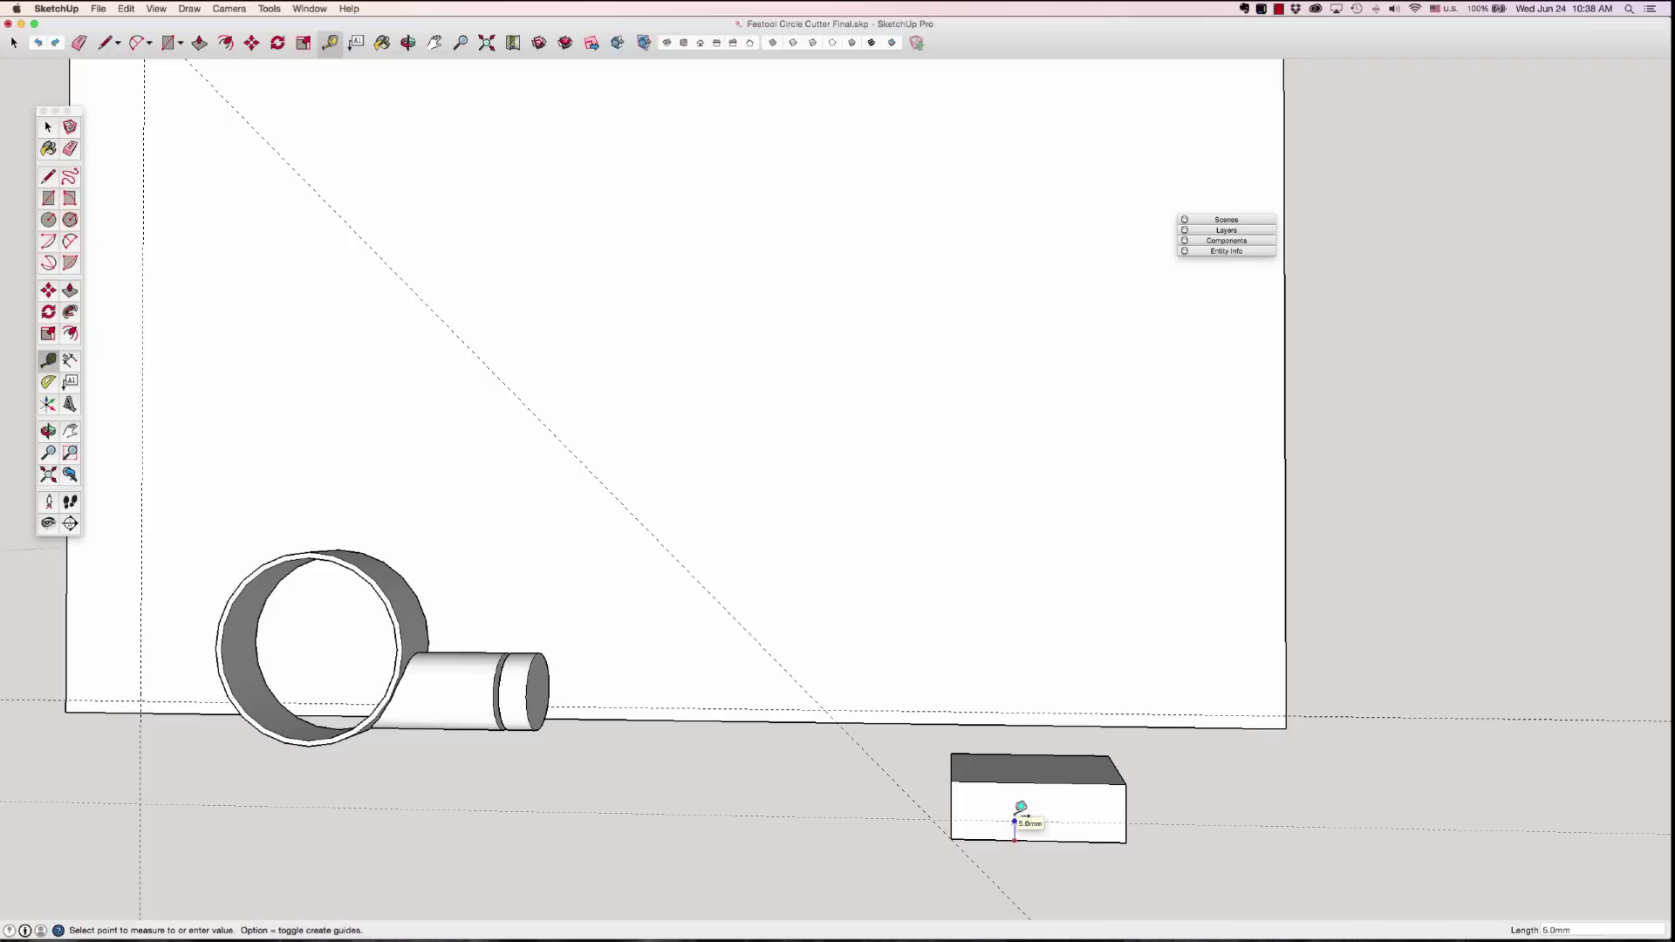
pyautogui.click(1019, 820)
pyautogui.write('8')
pyautogui.press('Return')
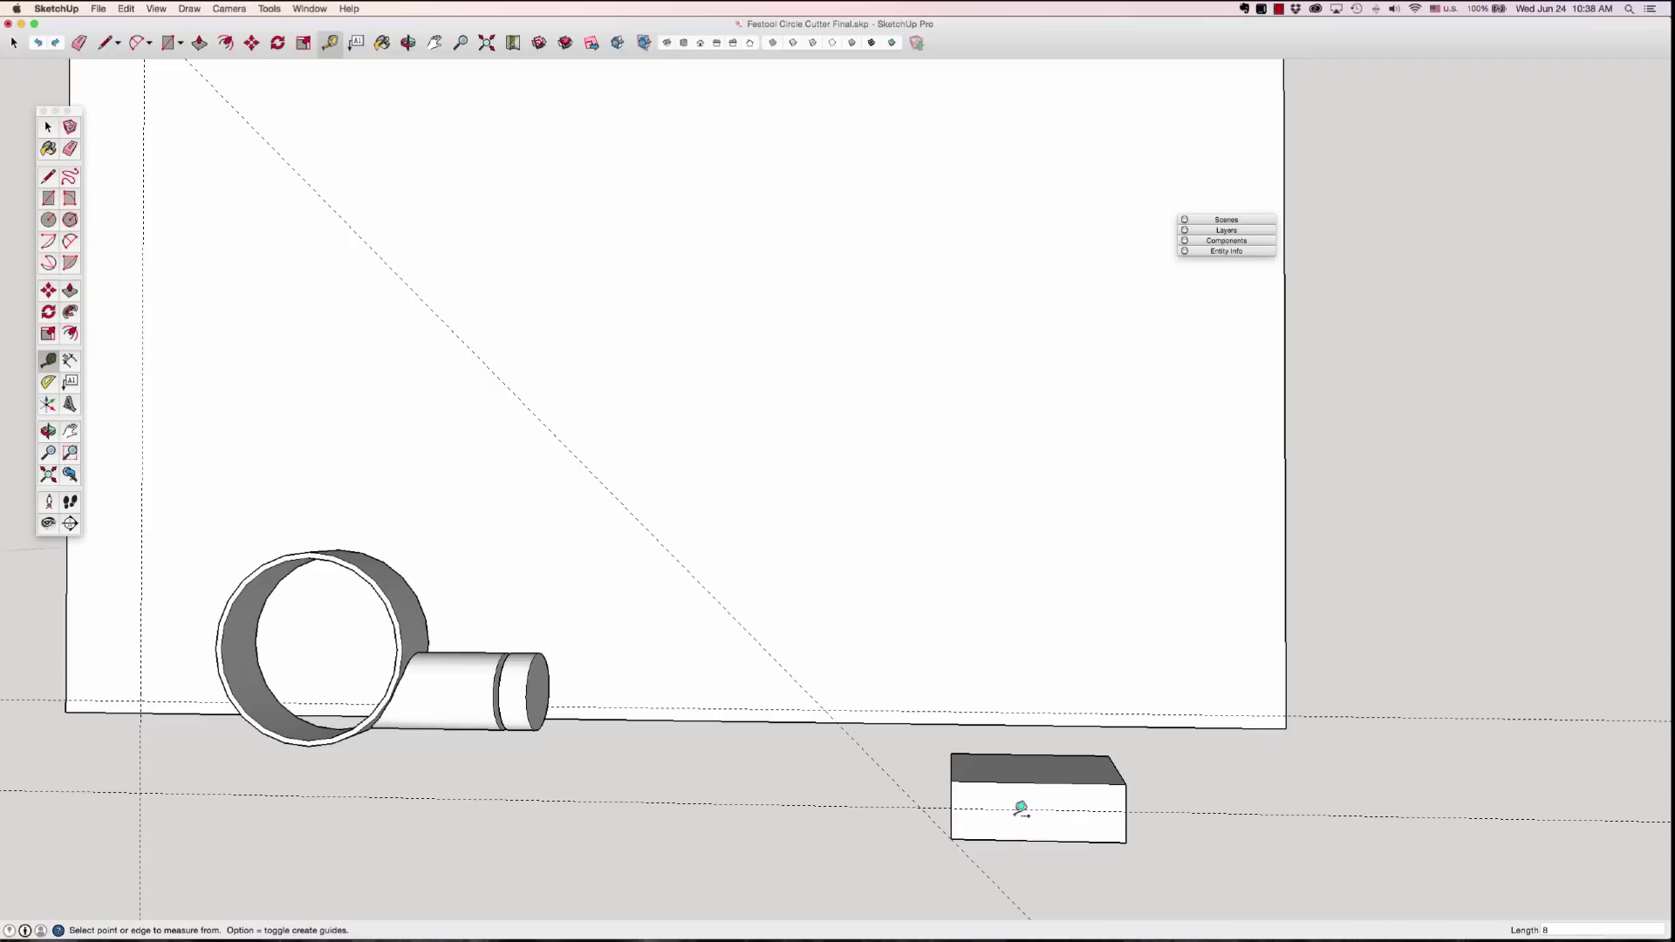
pyautogui.click(959, 820)
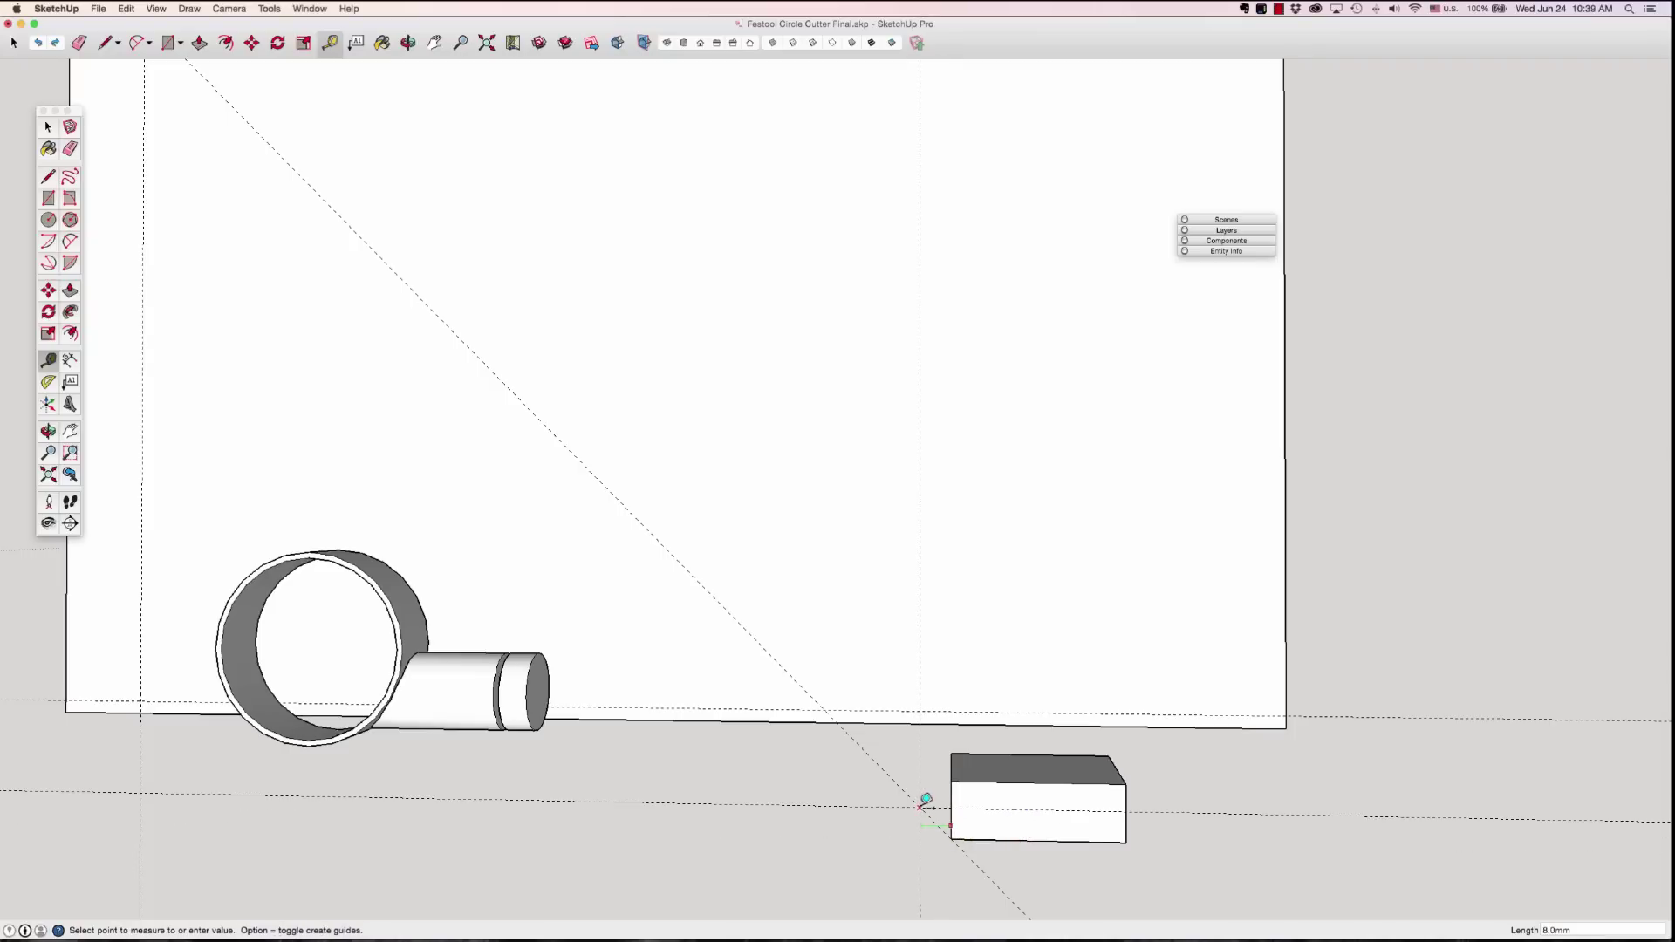
# Step: Add two more horizontal guides, one 8 mm above the first horizontal guide and one 20 mm above the block's bottom edge
pyautogui.click(896, 785)
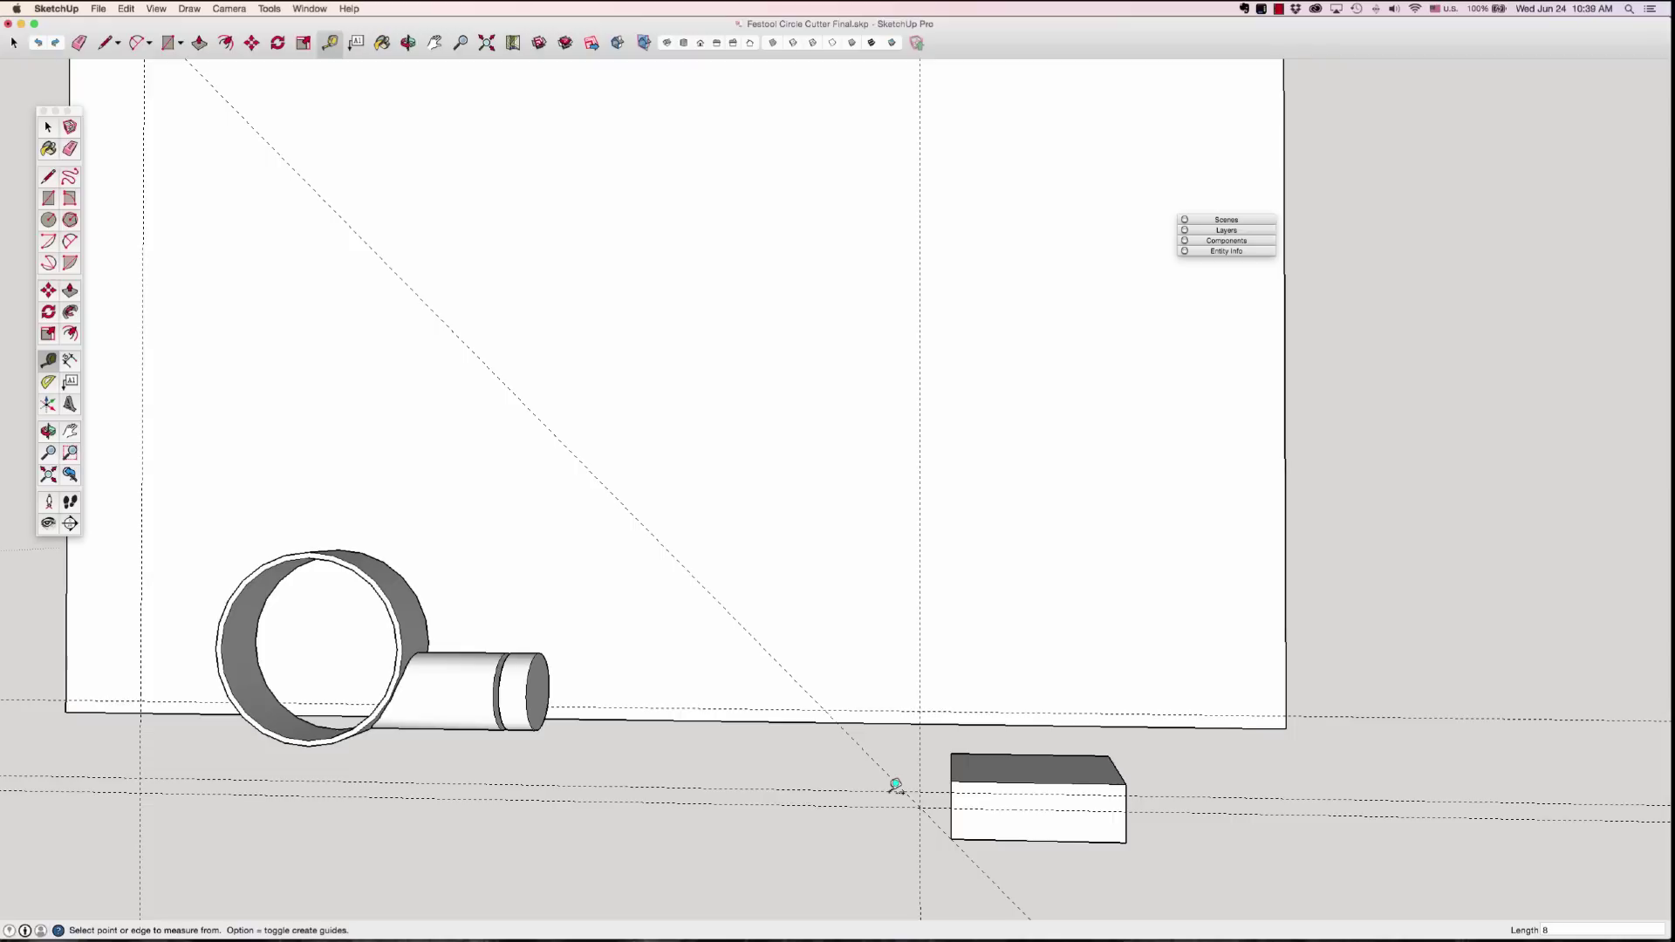
pyautogui.press('Return')
pyautogui.moveTo(895, 785); pyautogui.dragTo(934, 692, button='middle')
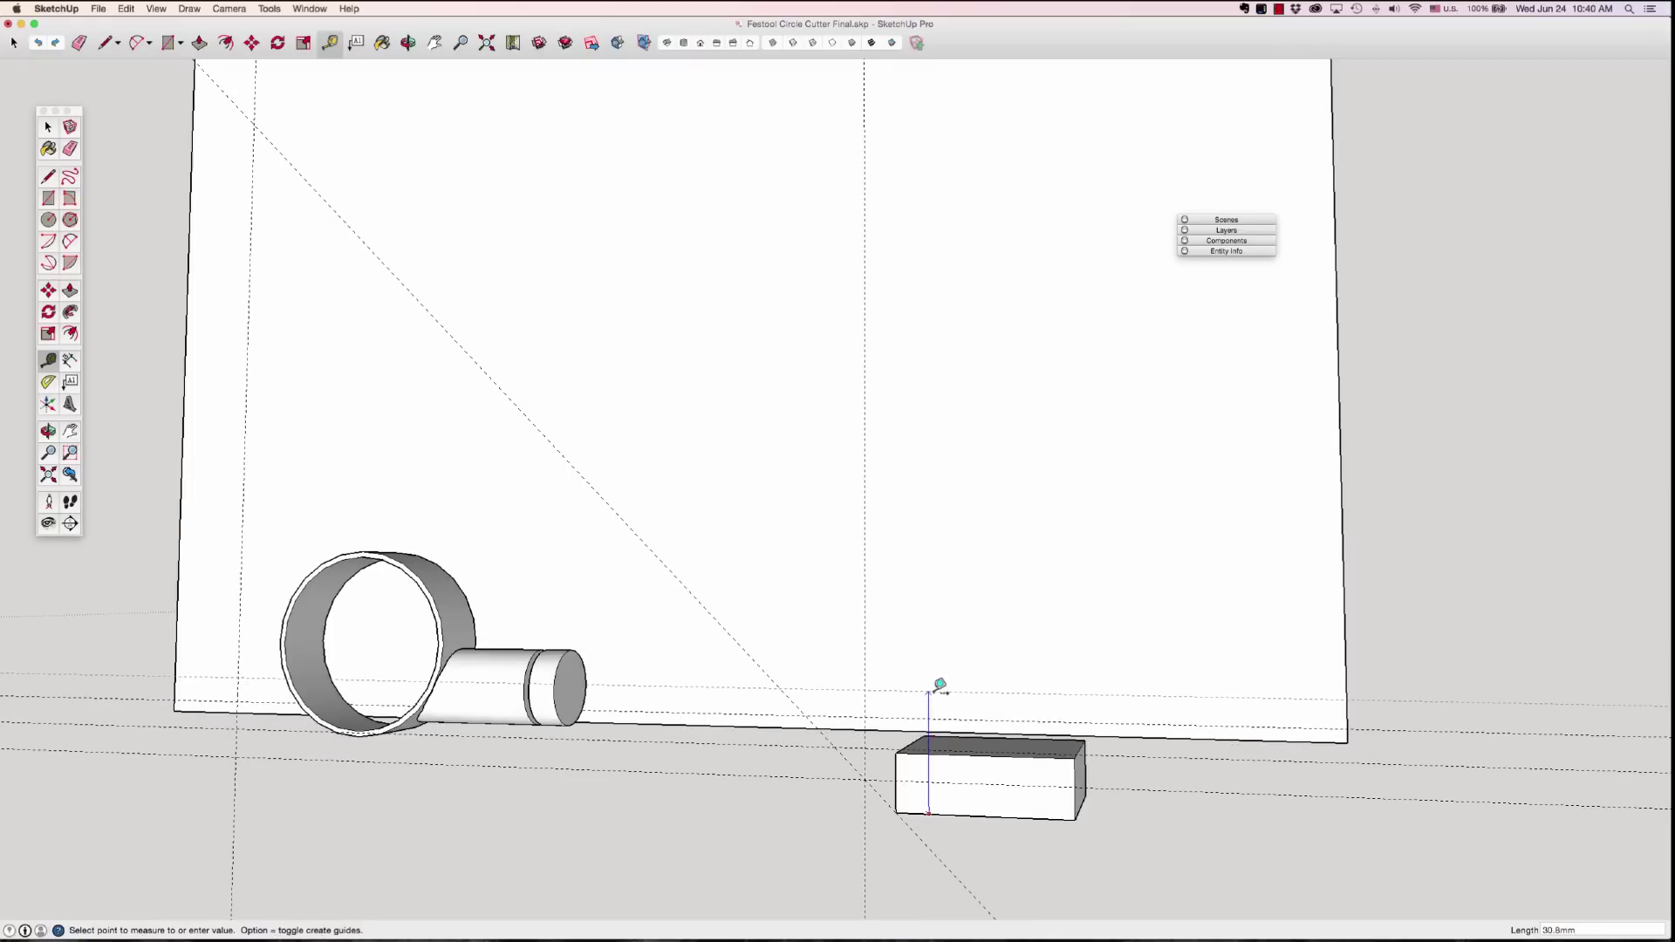
pyautogui.write('20')
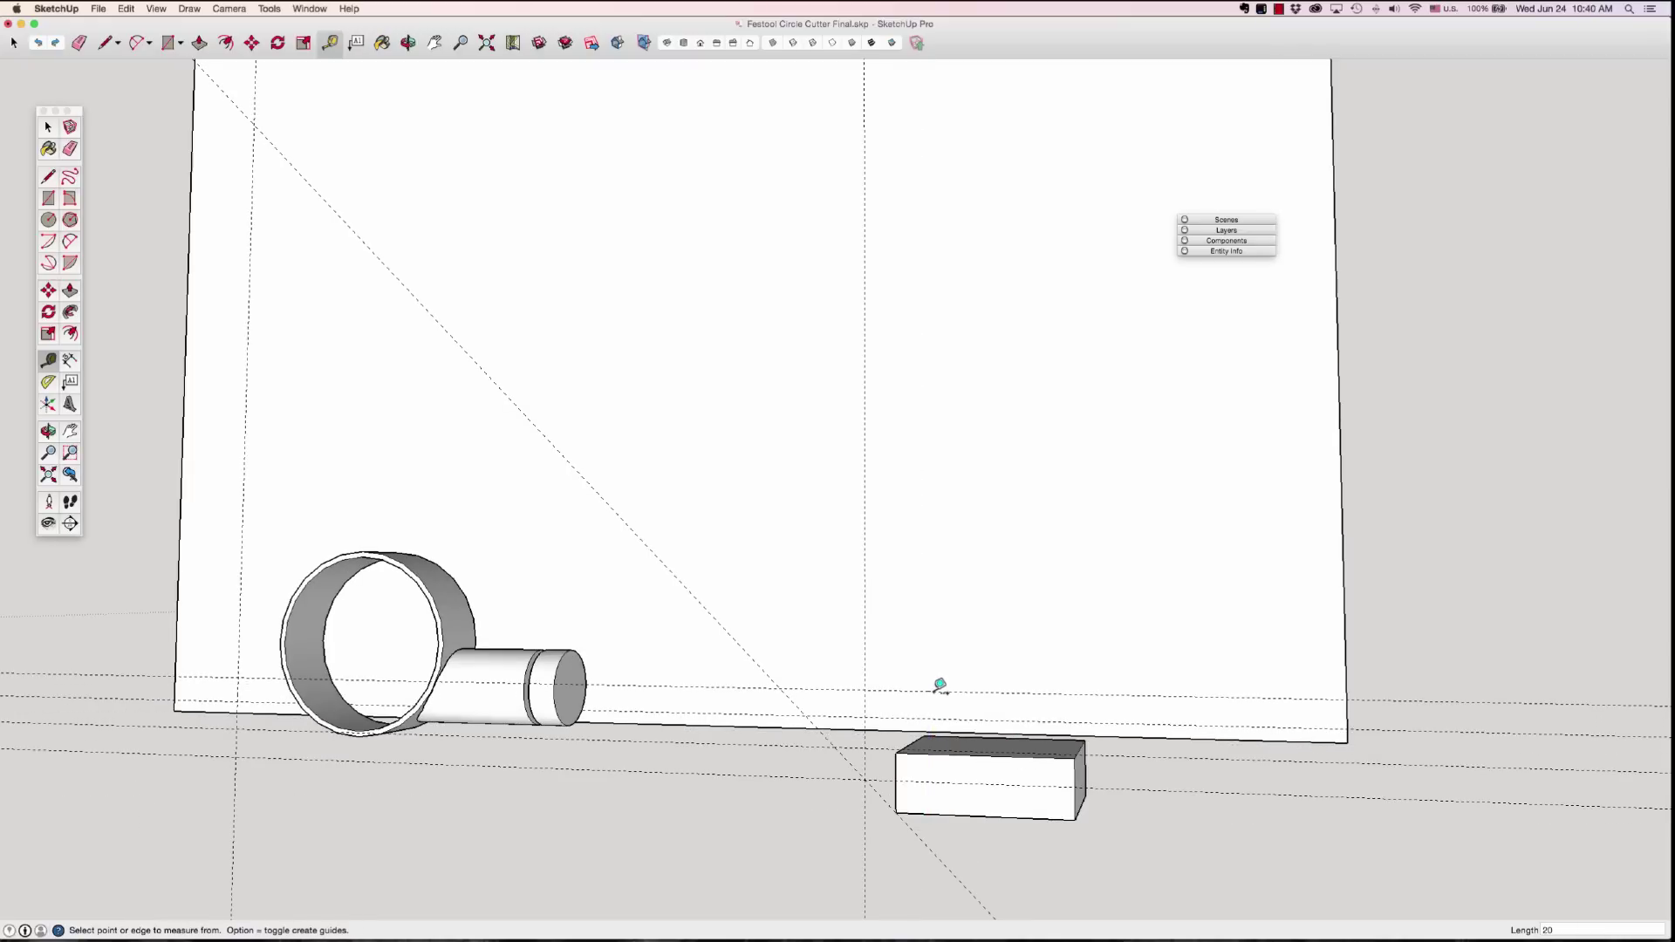
pyautogui.press('Return')
# Step: Place a 45-degree guide through the crossing of the vertical guide and the middle horizontal guide, rising toward the block
pyautogui.scroll(3, 940, 687)
pyautogui.press('p')
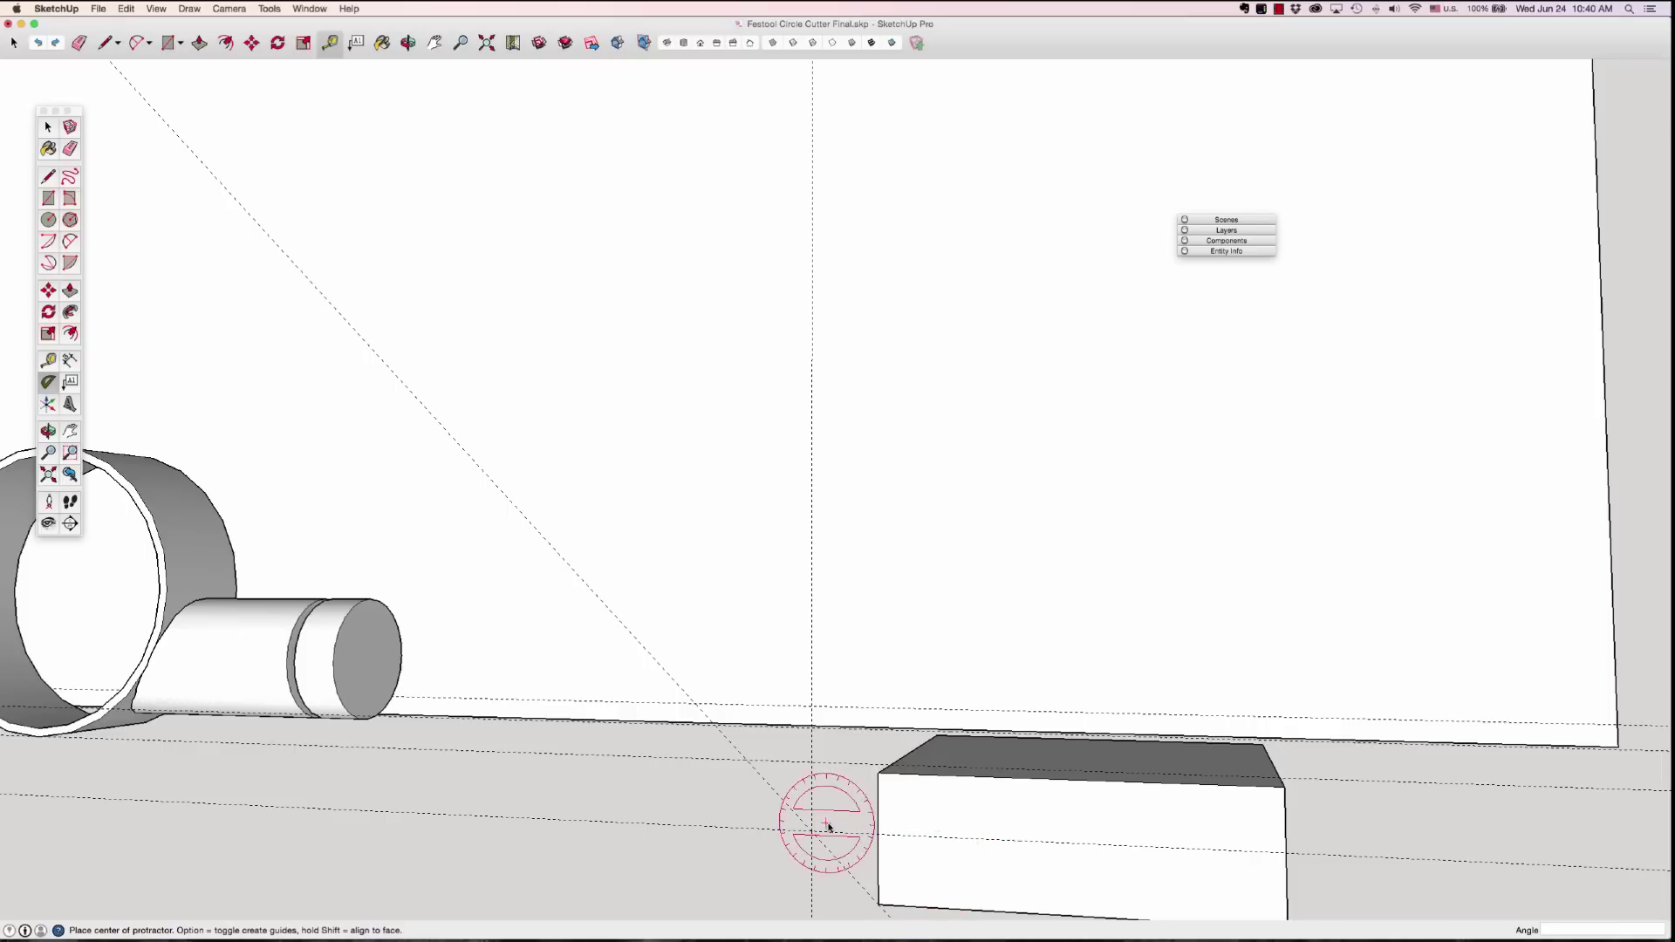
pyautogui.click(811, 763)
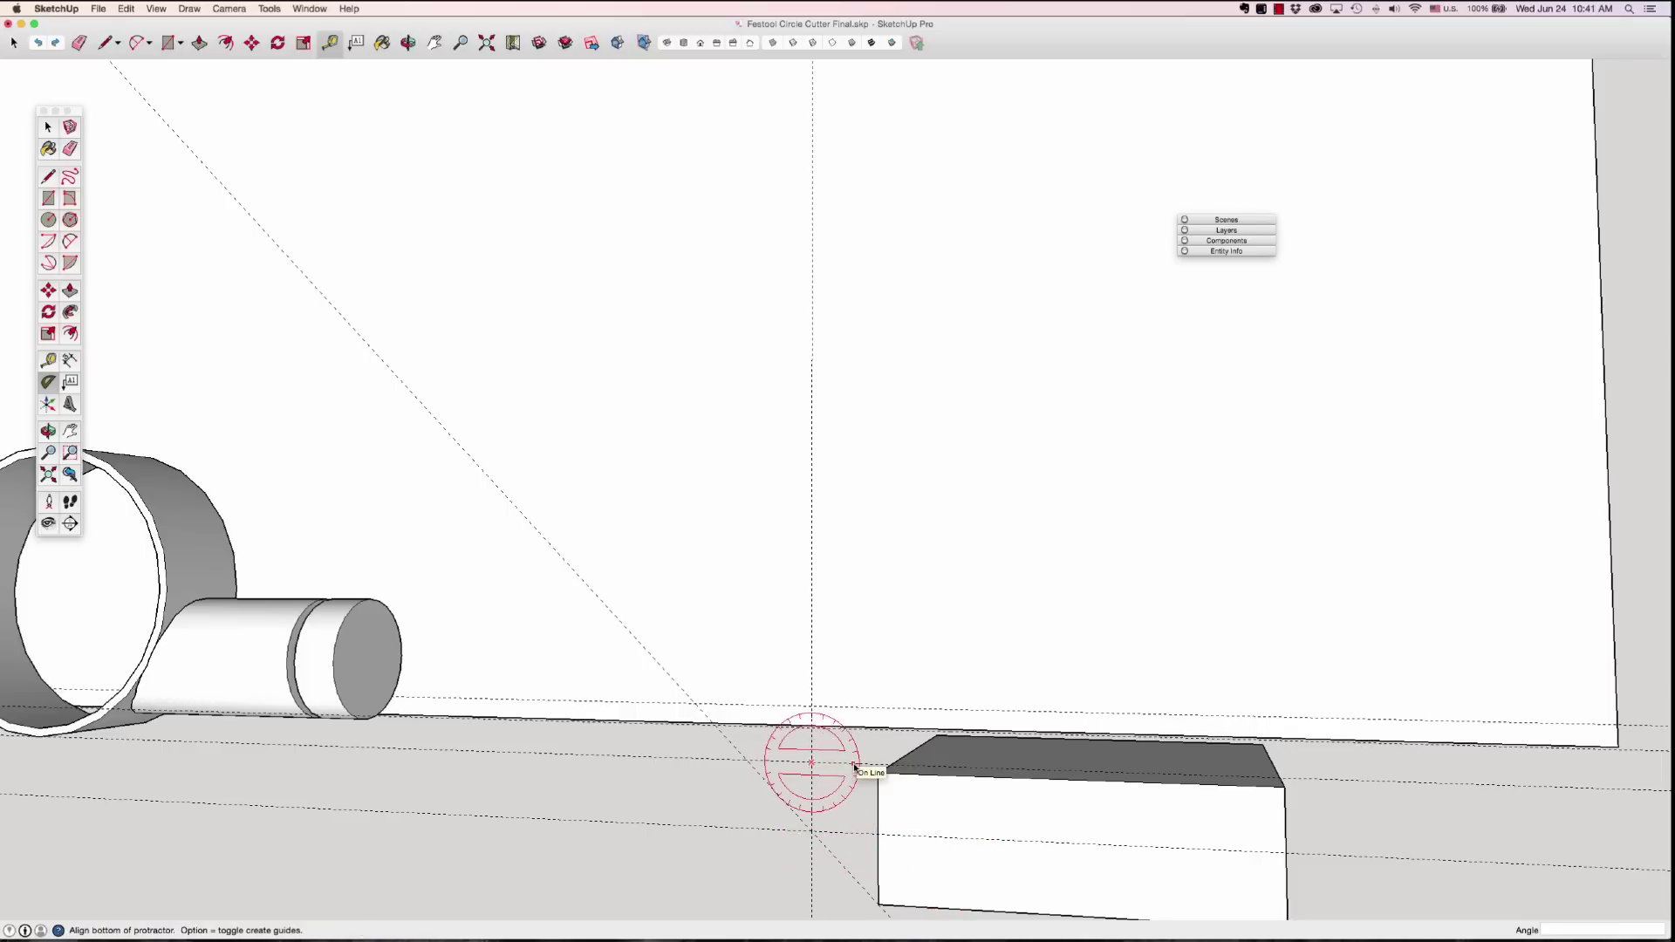
pyautogui.click(856, 767)
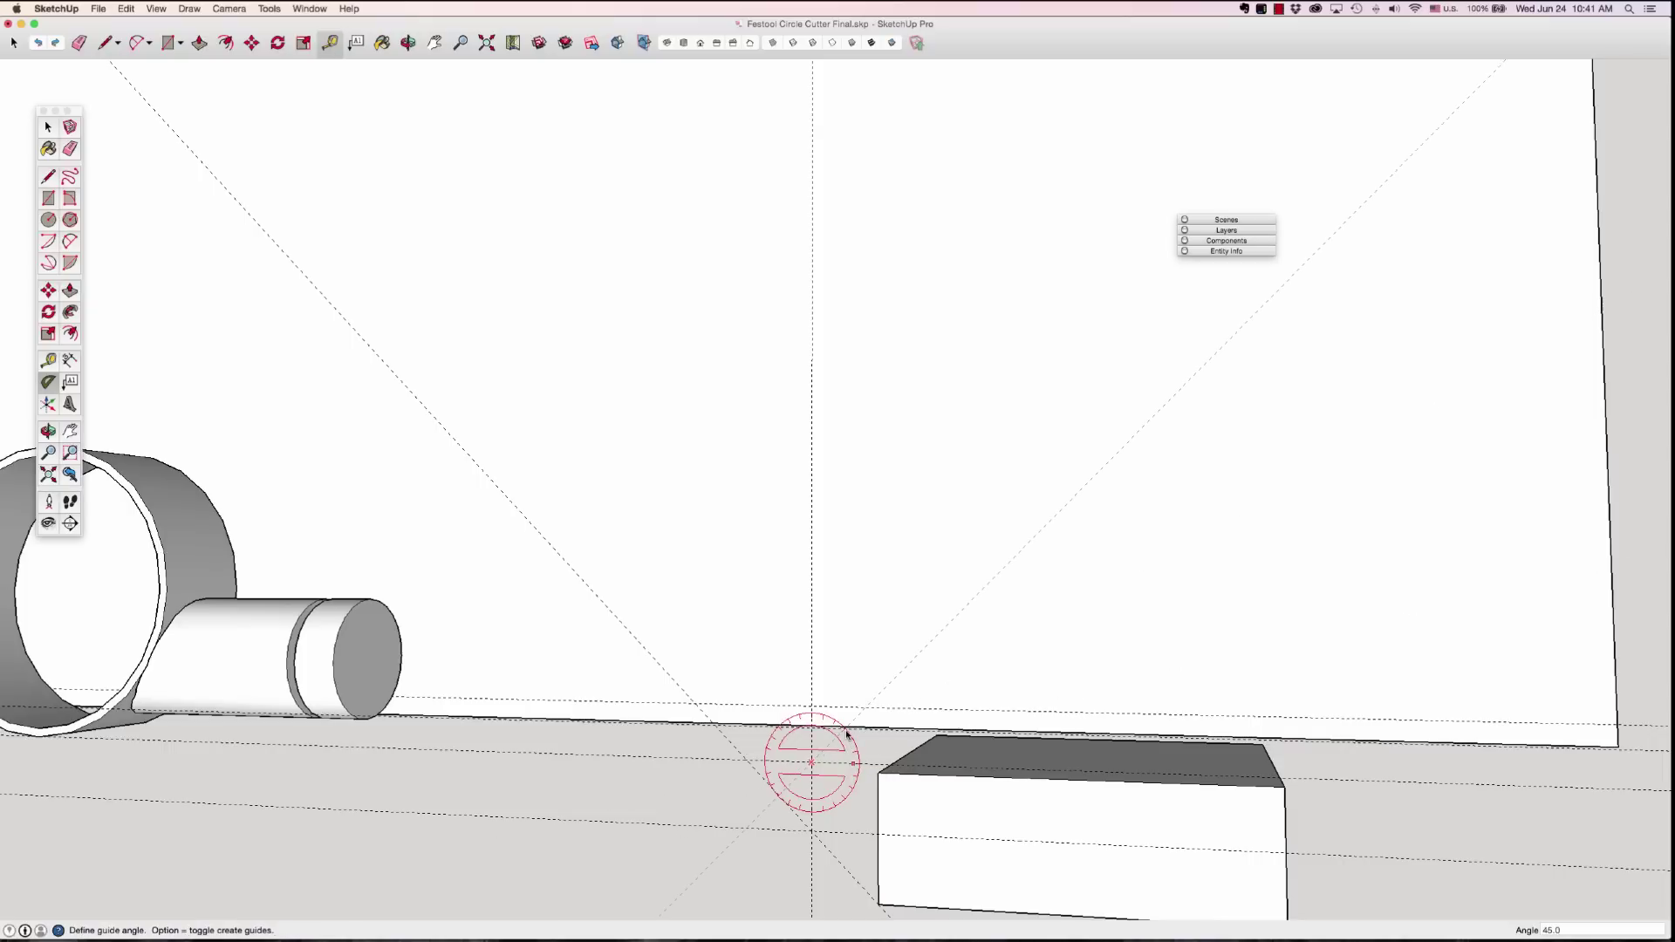
pyautogui.click(846, 735)
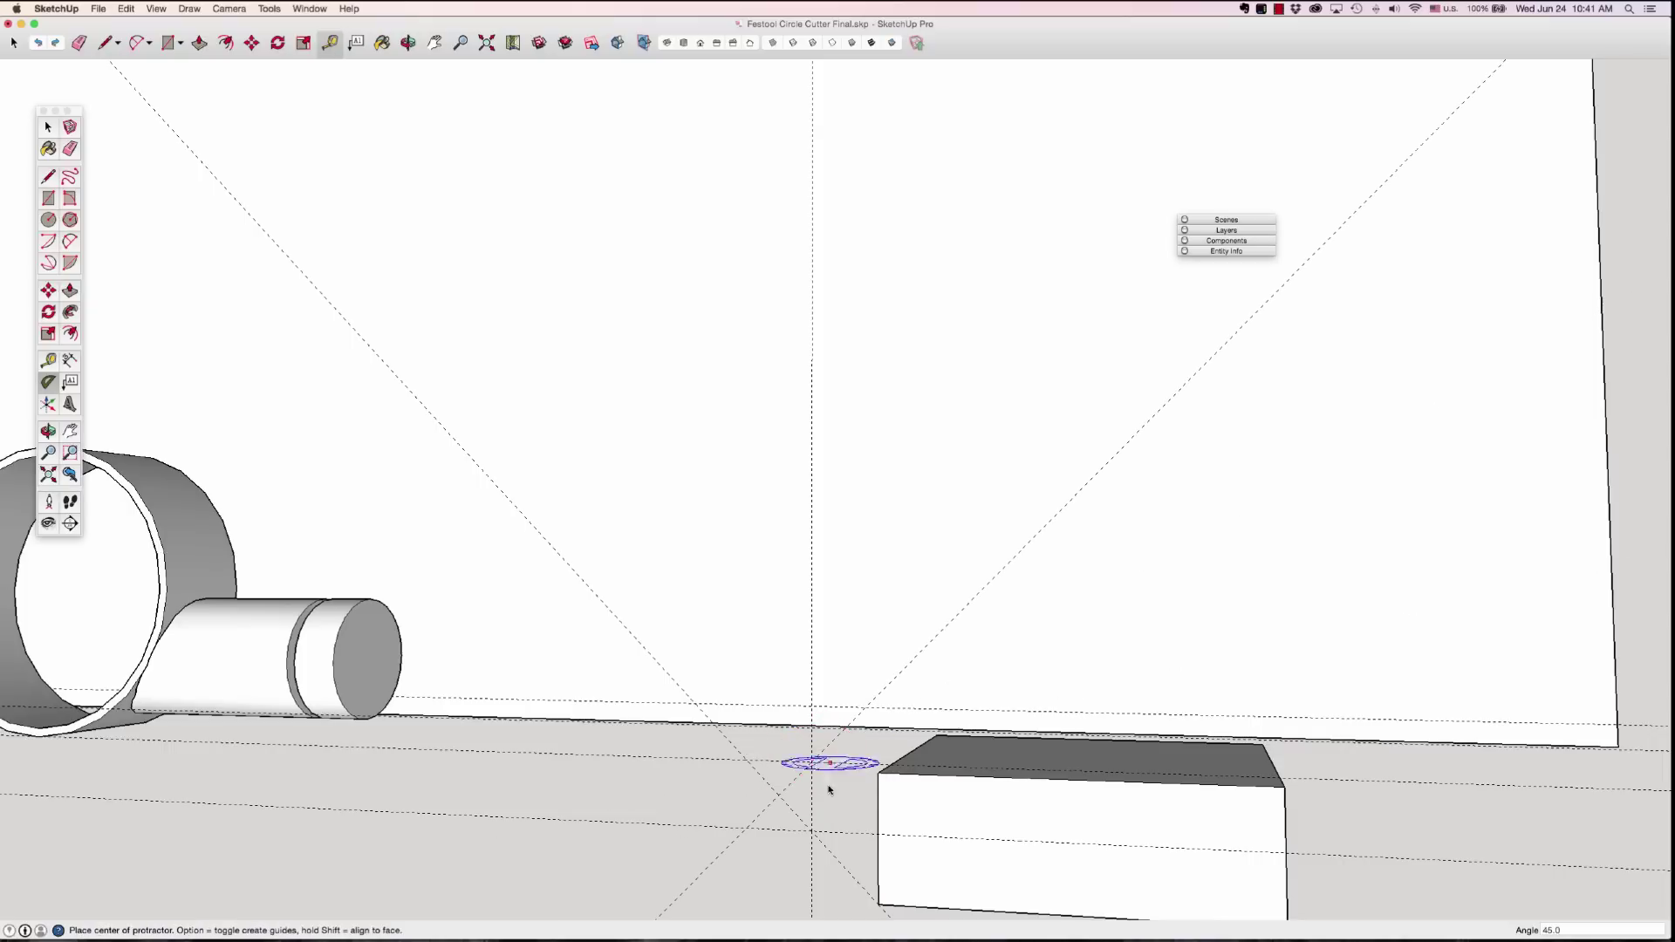
# Step: Draw three connected profile lines from the block's lower front corner along the diagonal, vertical and second diagonal guides up to the 20 mm guide
pyautogui.press('space')
pyautogui.moveTo(898, 804); pyautogui.dragTo(964, 864, button='middle')
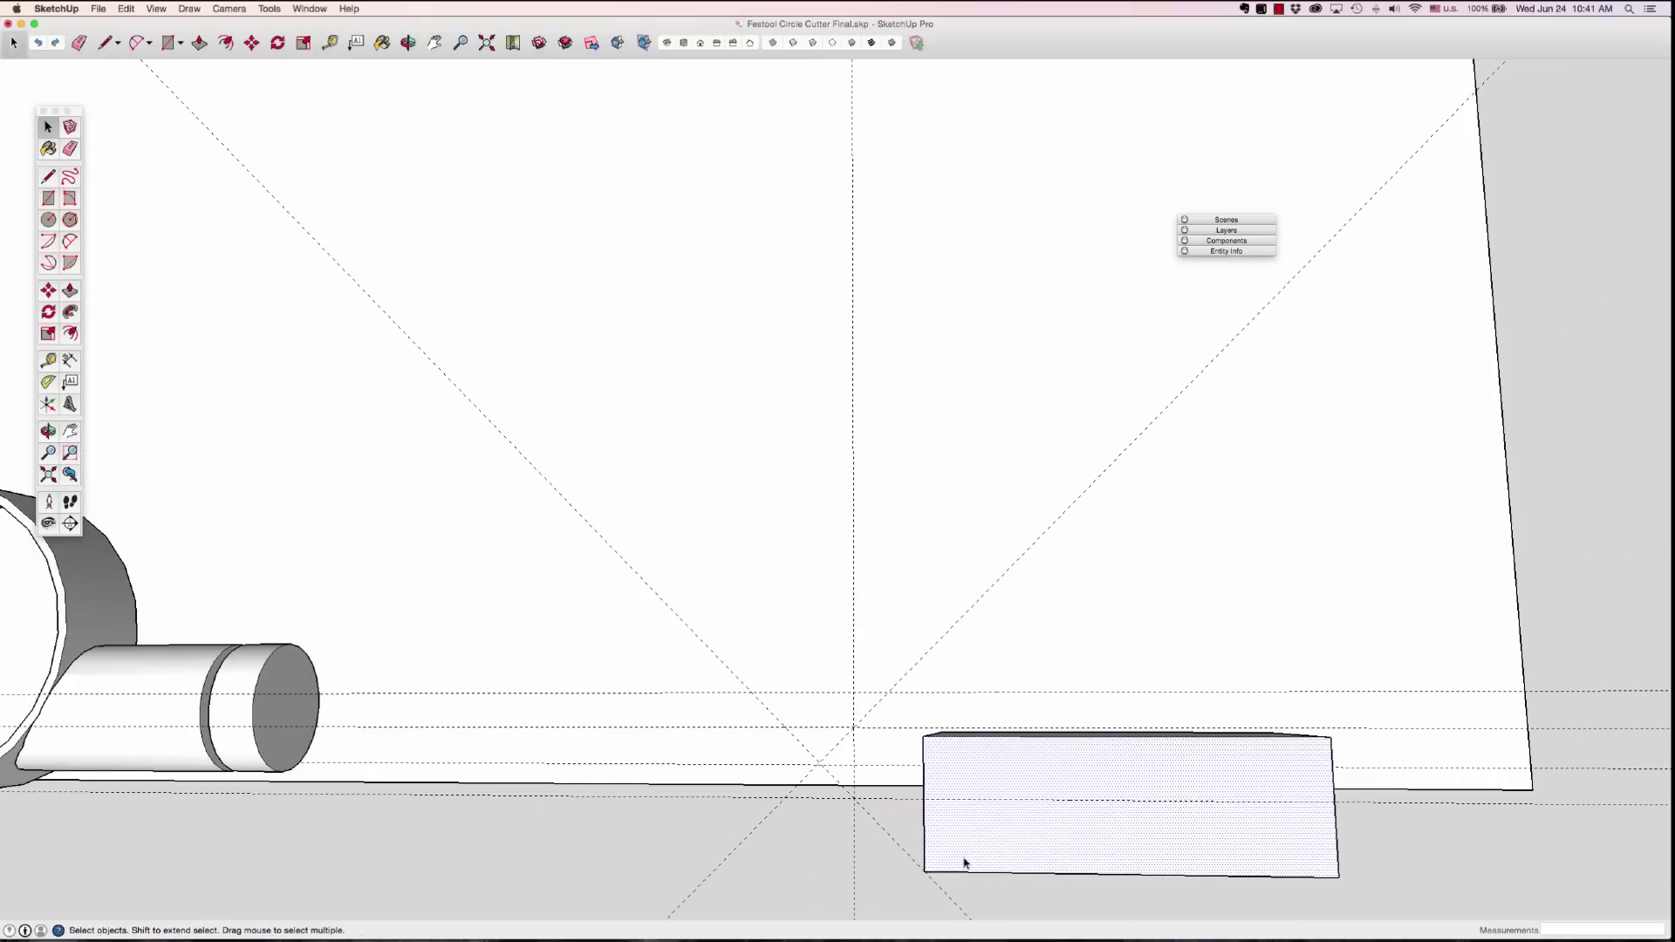
pyautogui.press('l')
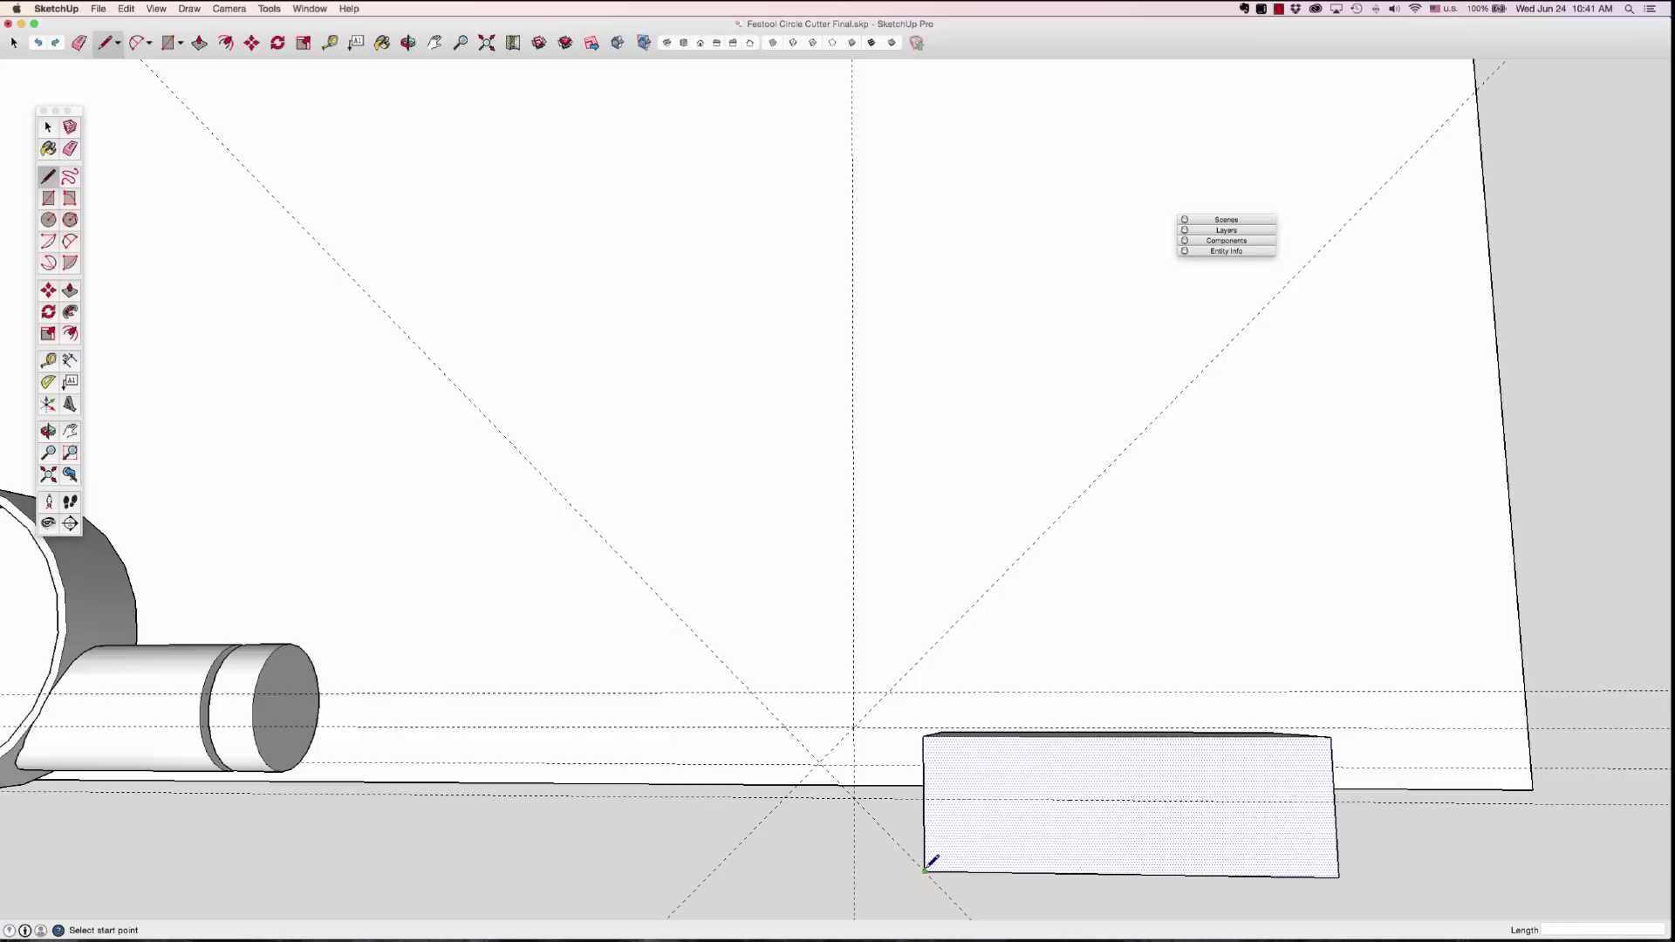
pyautogui.click(925, 869)
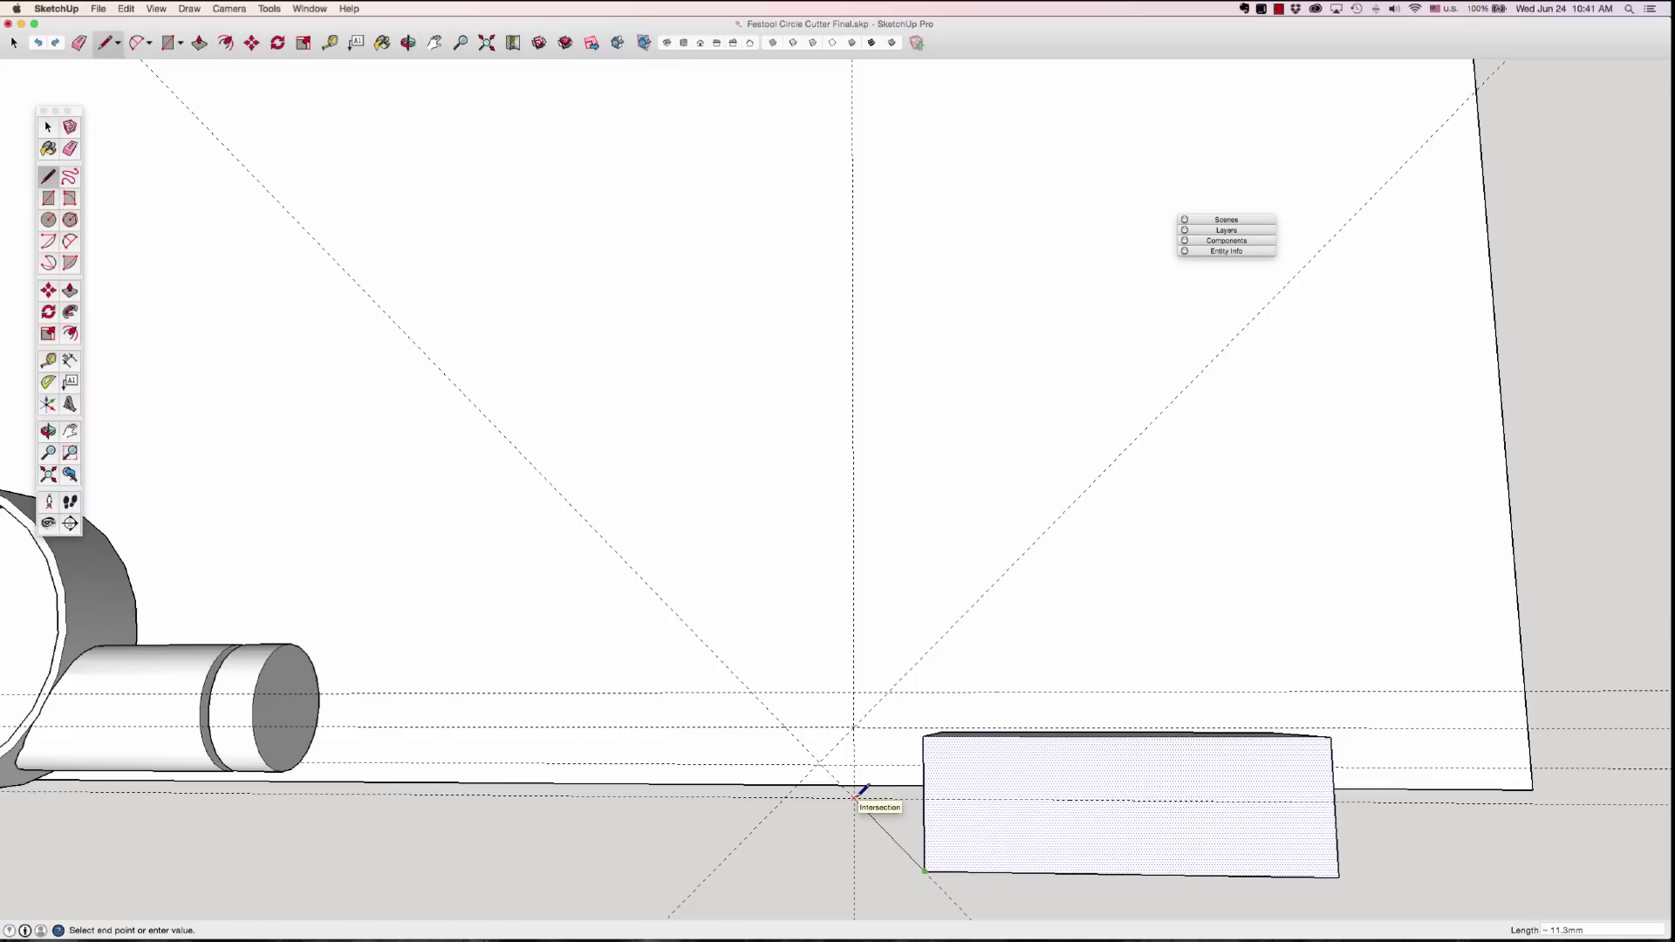
pyautogui.click(854, 797)
pyautogui.click(854, 727)
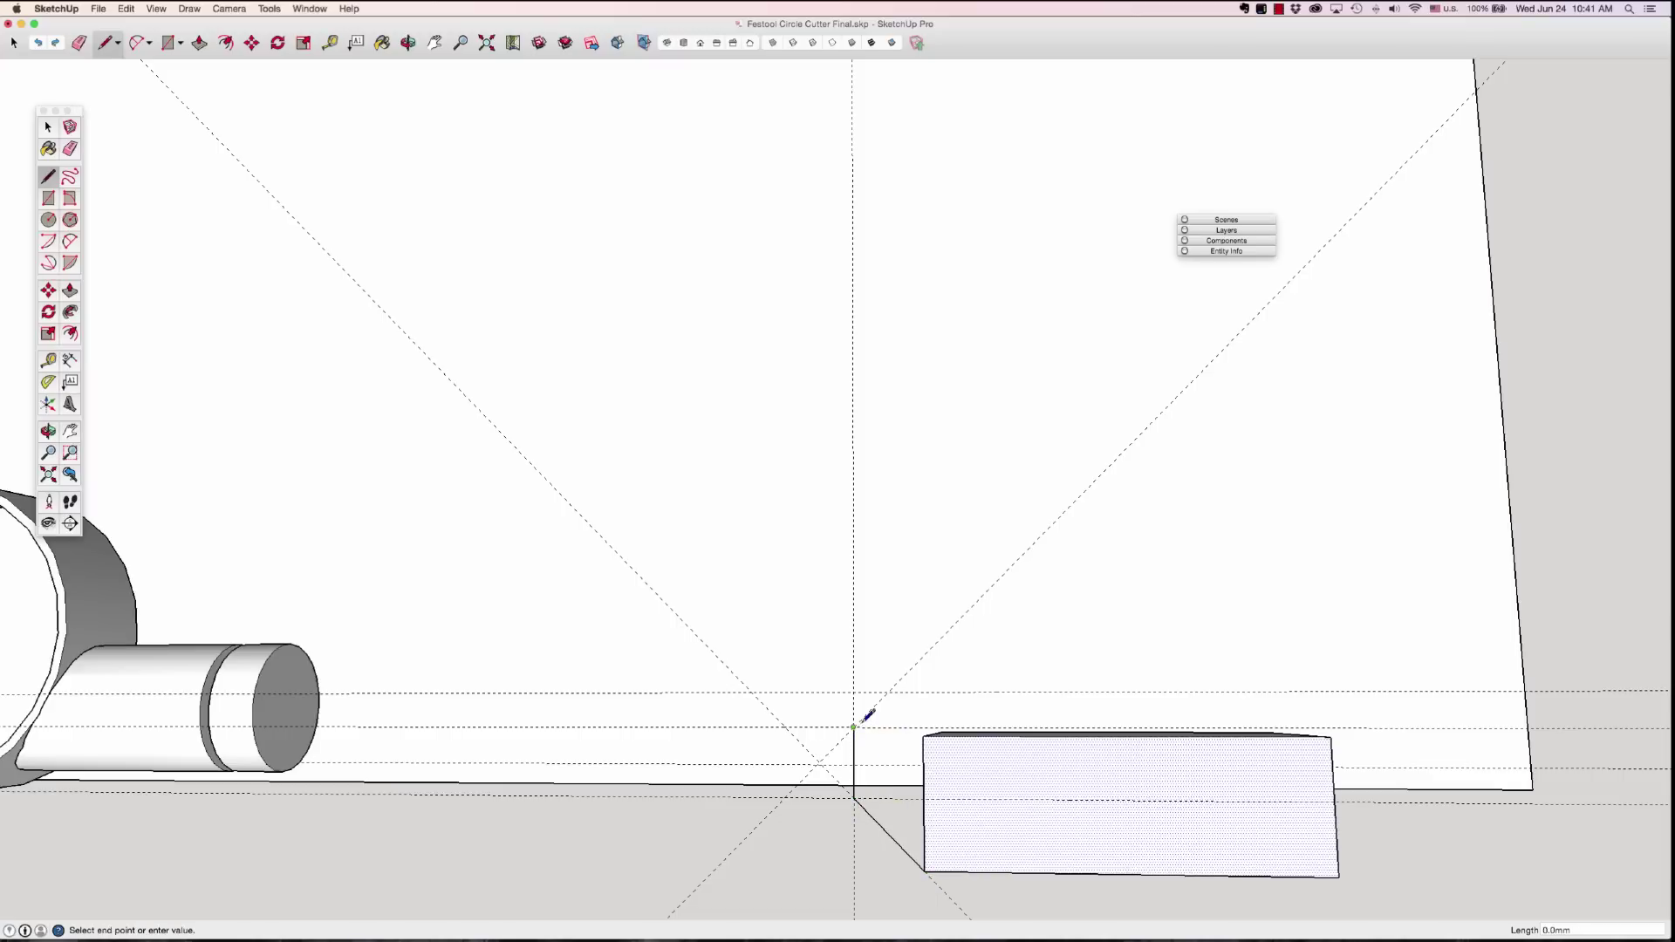
pyautogui.click(888, 692)
pyautogui.press('space')
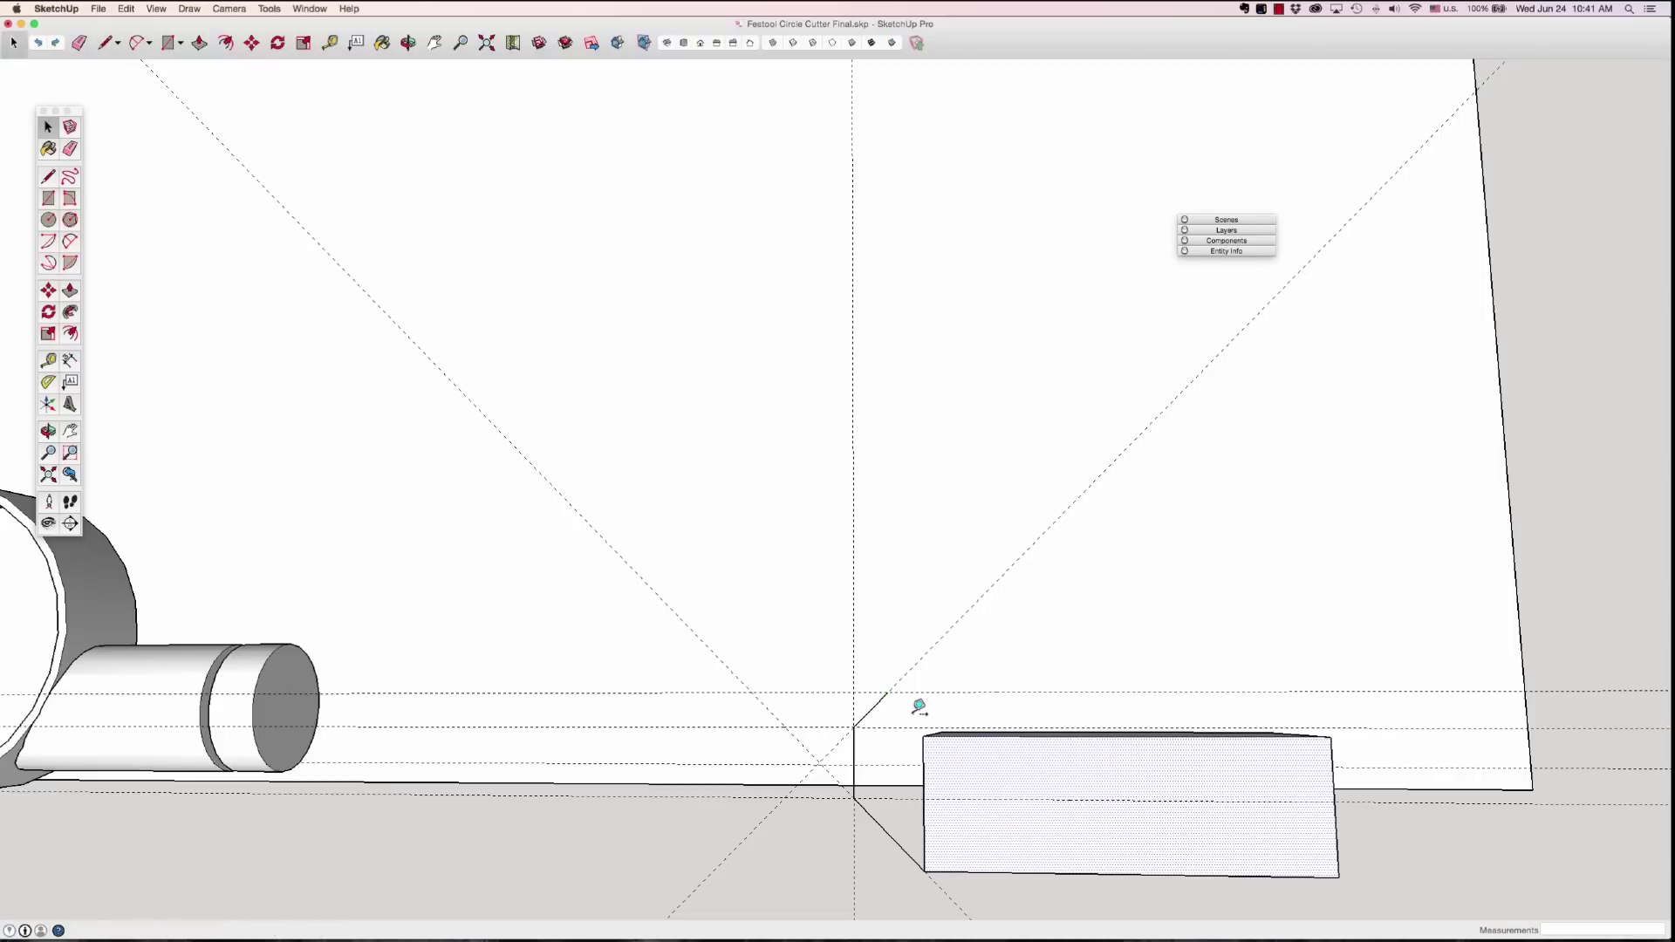
# Step: Place a vertical guide 10 mm in from the profile's vertical line and draw the horizontal top segment up to it
pyautogui.press('t')
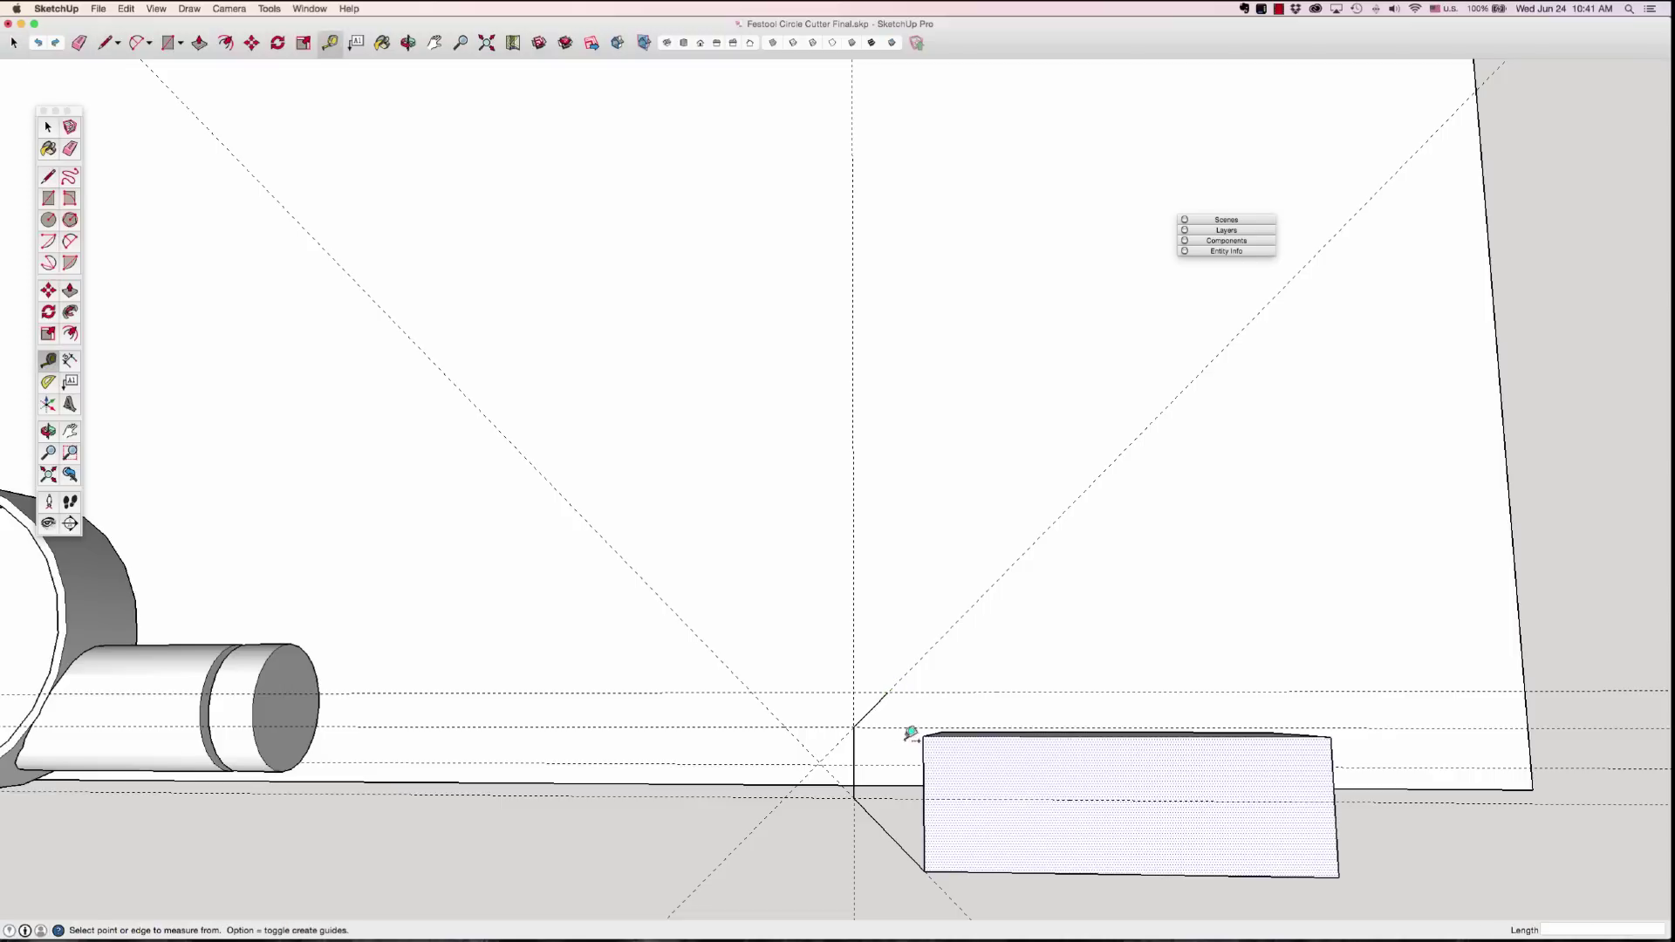
pyautogui.click(855, 752)
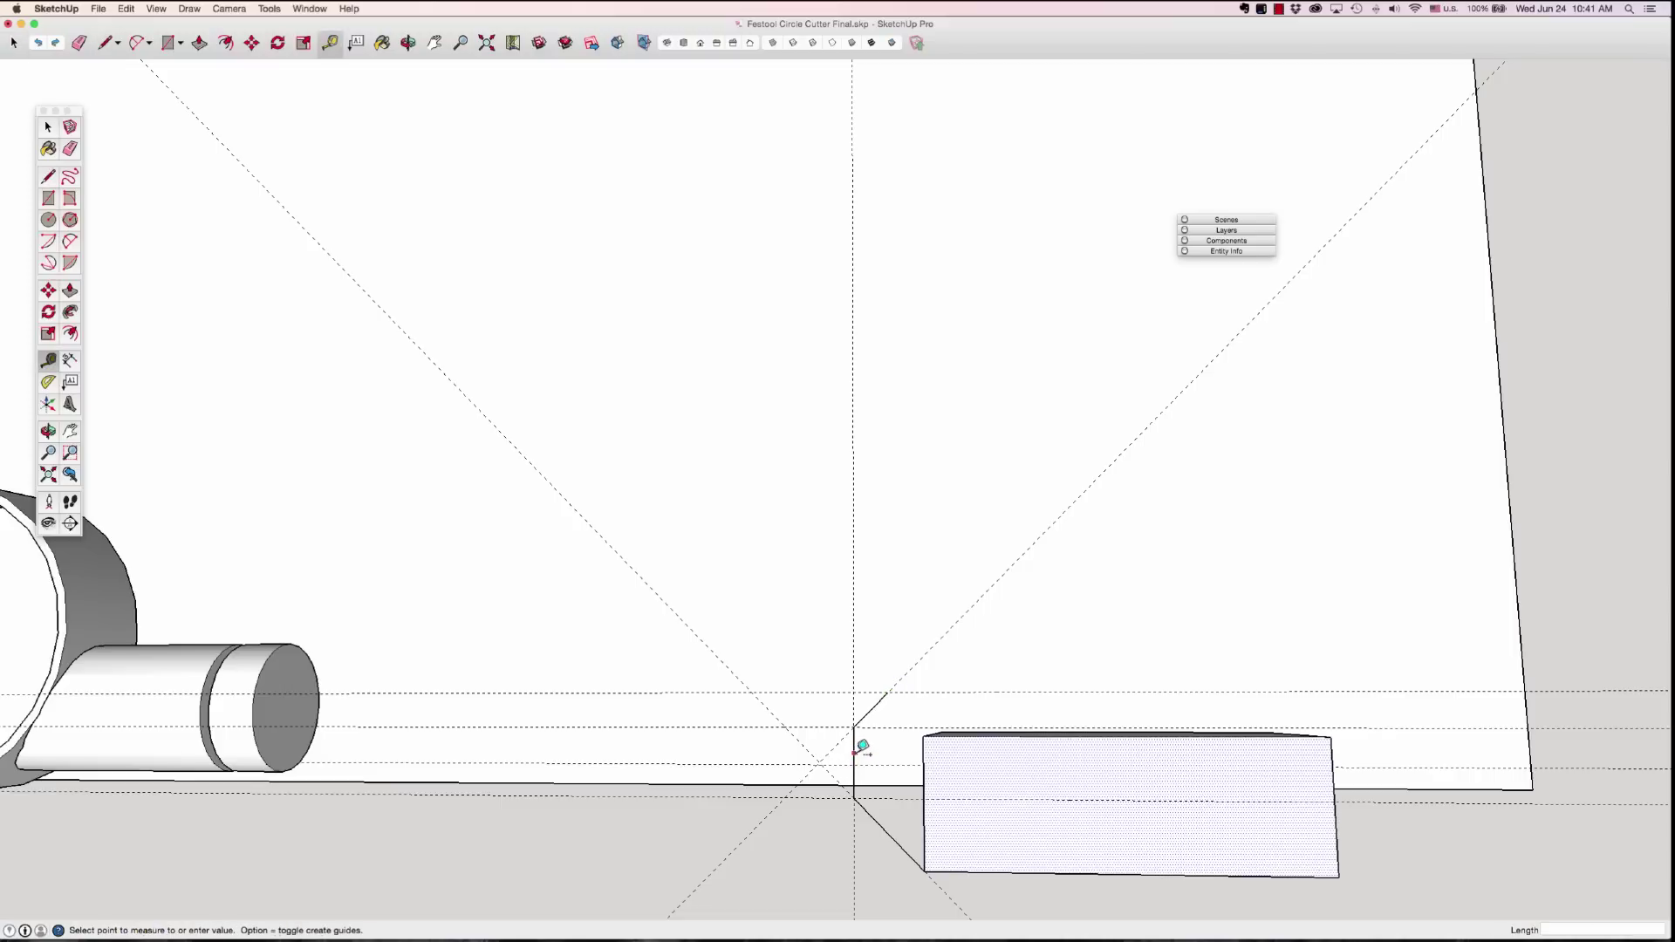
pyautogui.click(962, 747)
pyautogui.write('10')
pyautogui.press('Return')
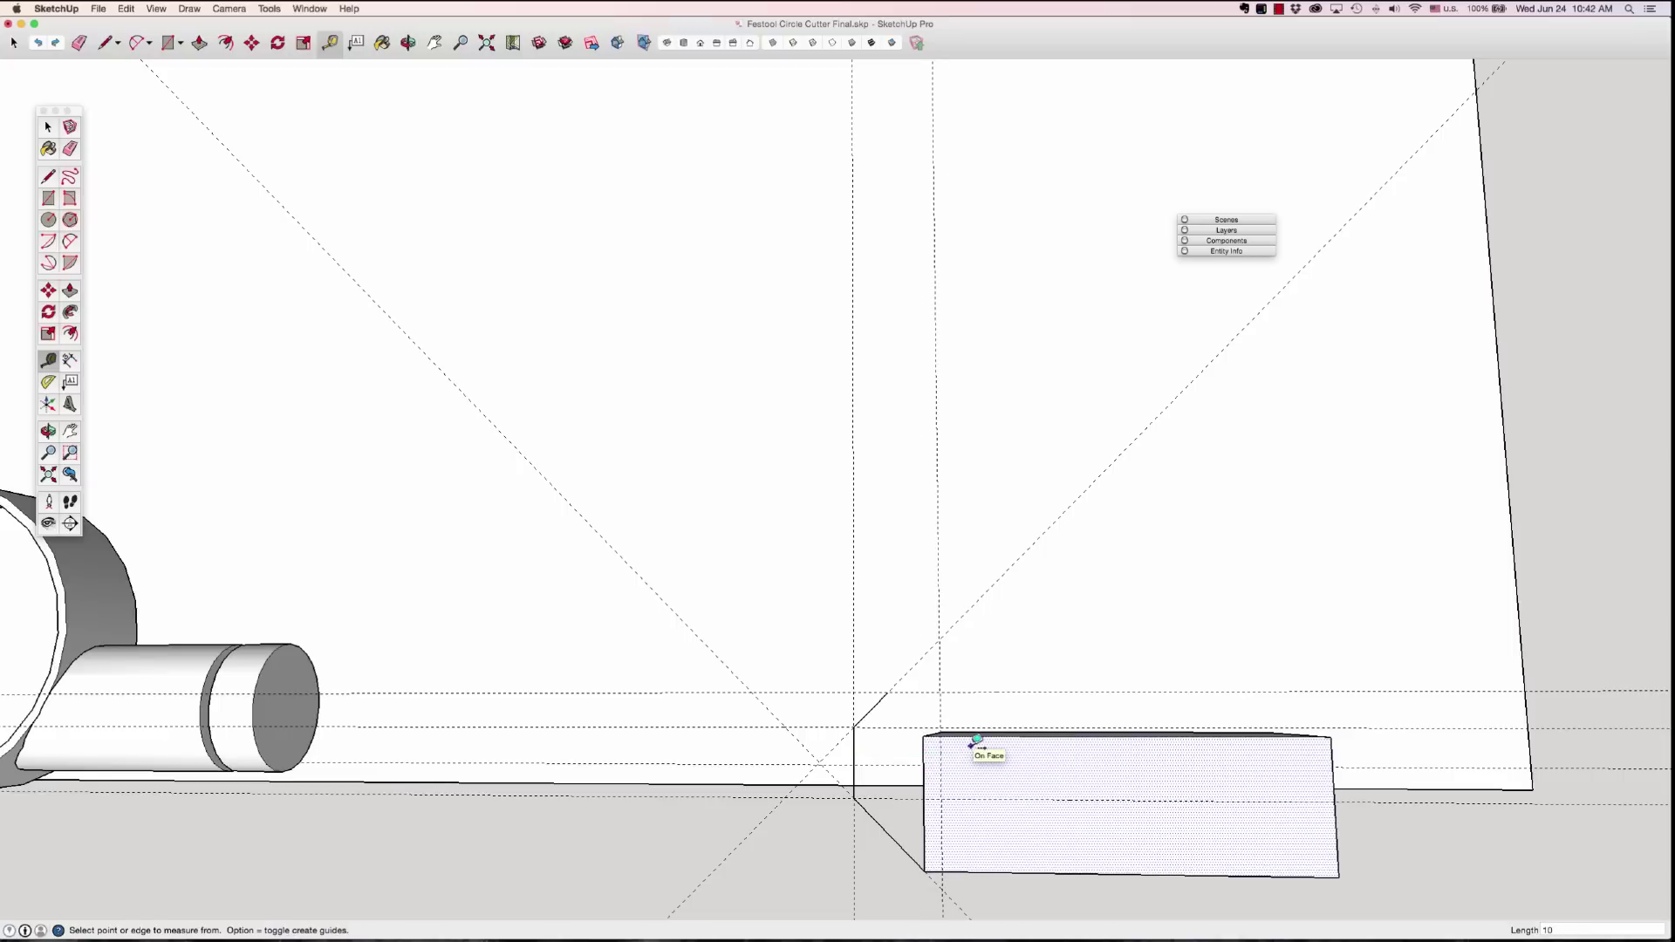
pyautogui.press('l')
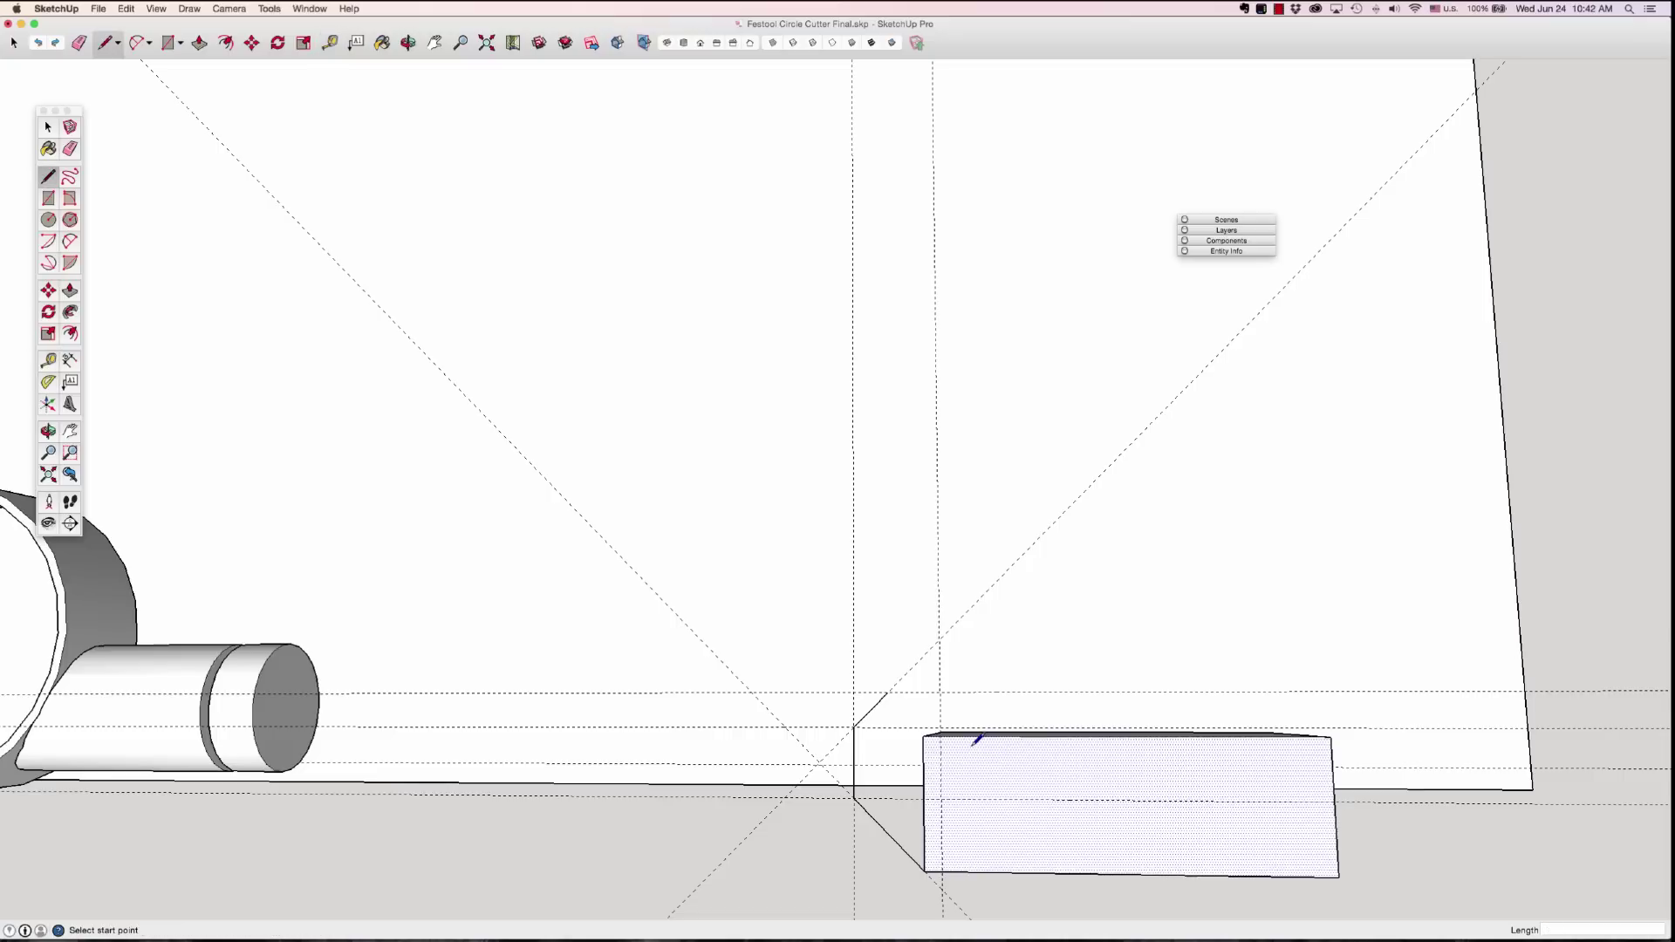
pyautogui.click(888, 692)
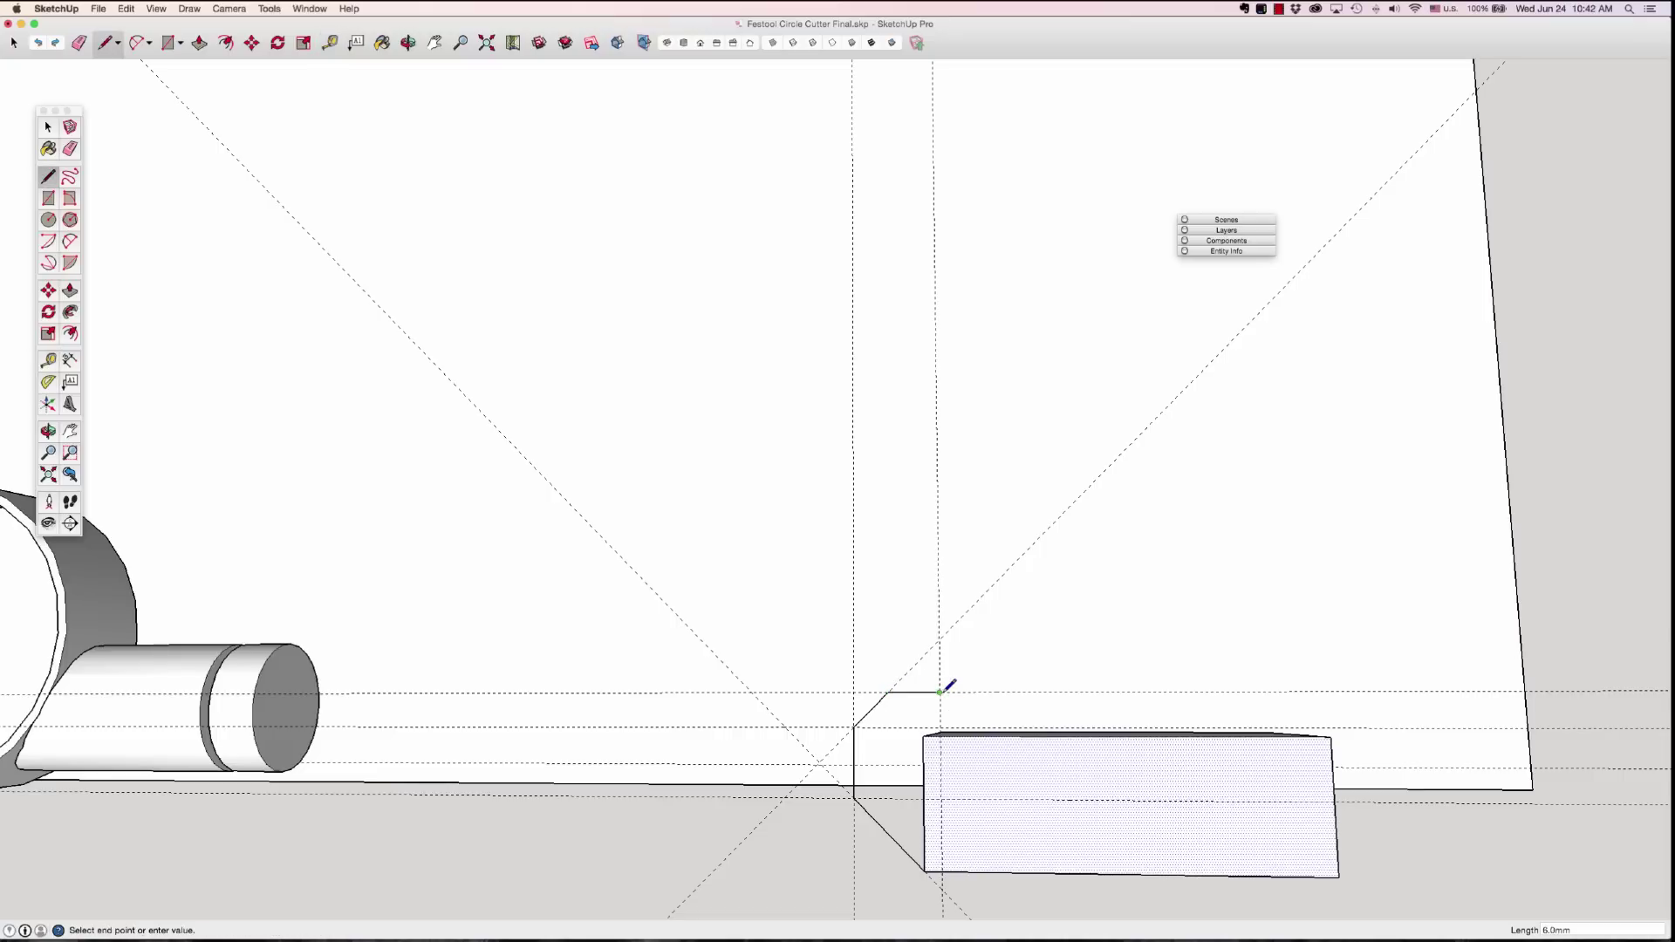
pyautogui.click(939, 692)
# Step: Add a 45-degree guide through the top segment's end and close the profile with a line along it down to the block's top edge
pyautogui.press('p')
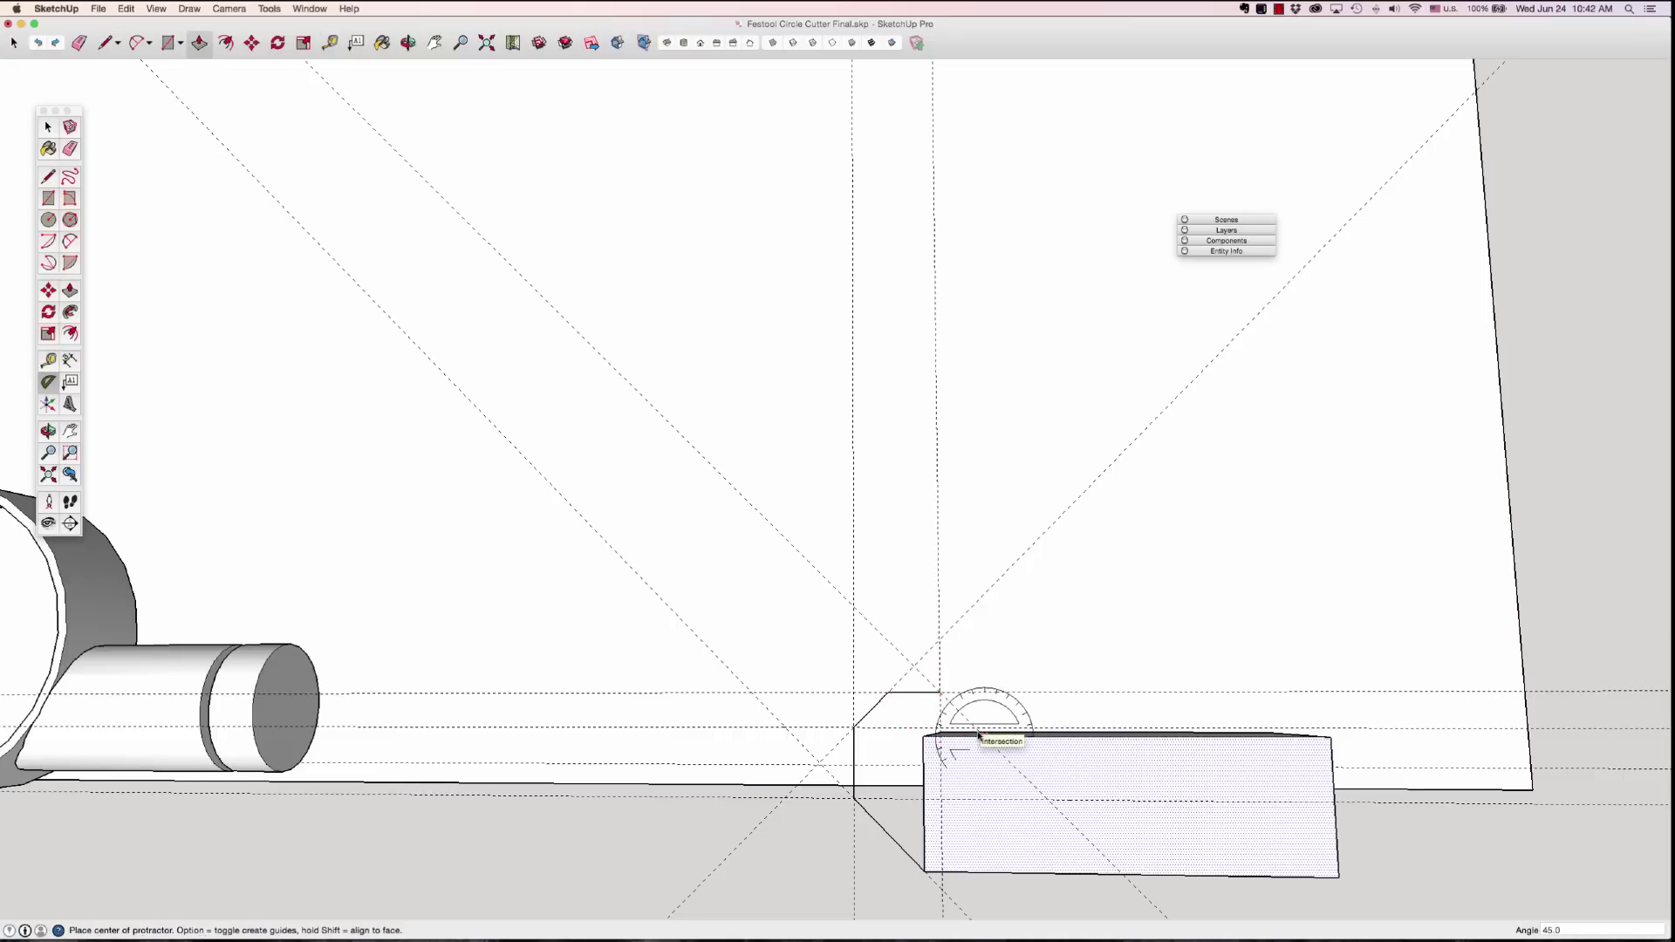
pyautogui.press('l')
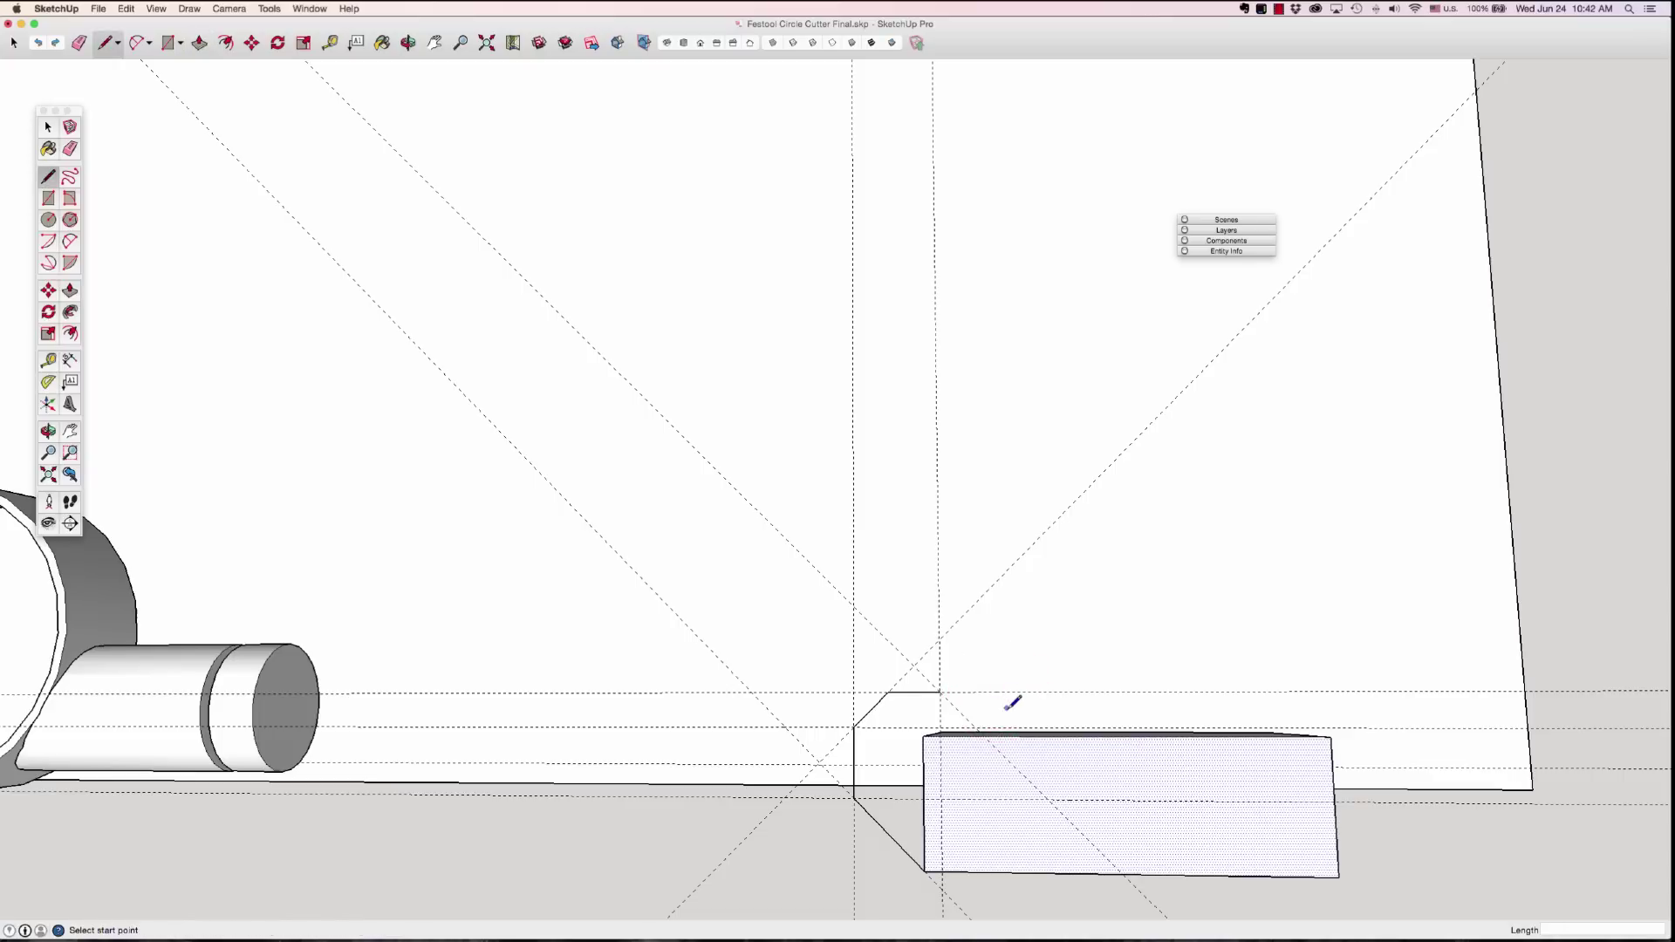
pyautogui.click(940, 692)
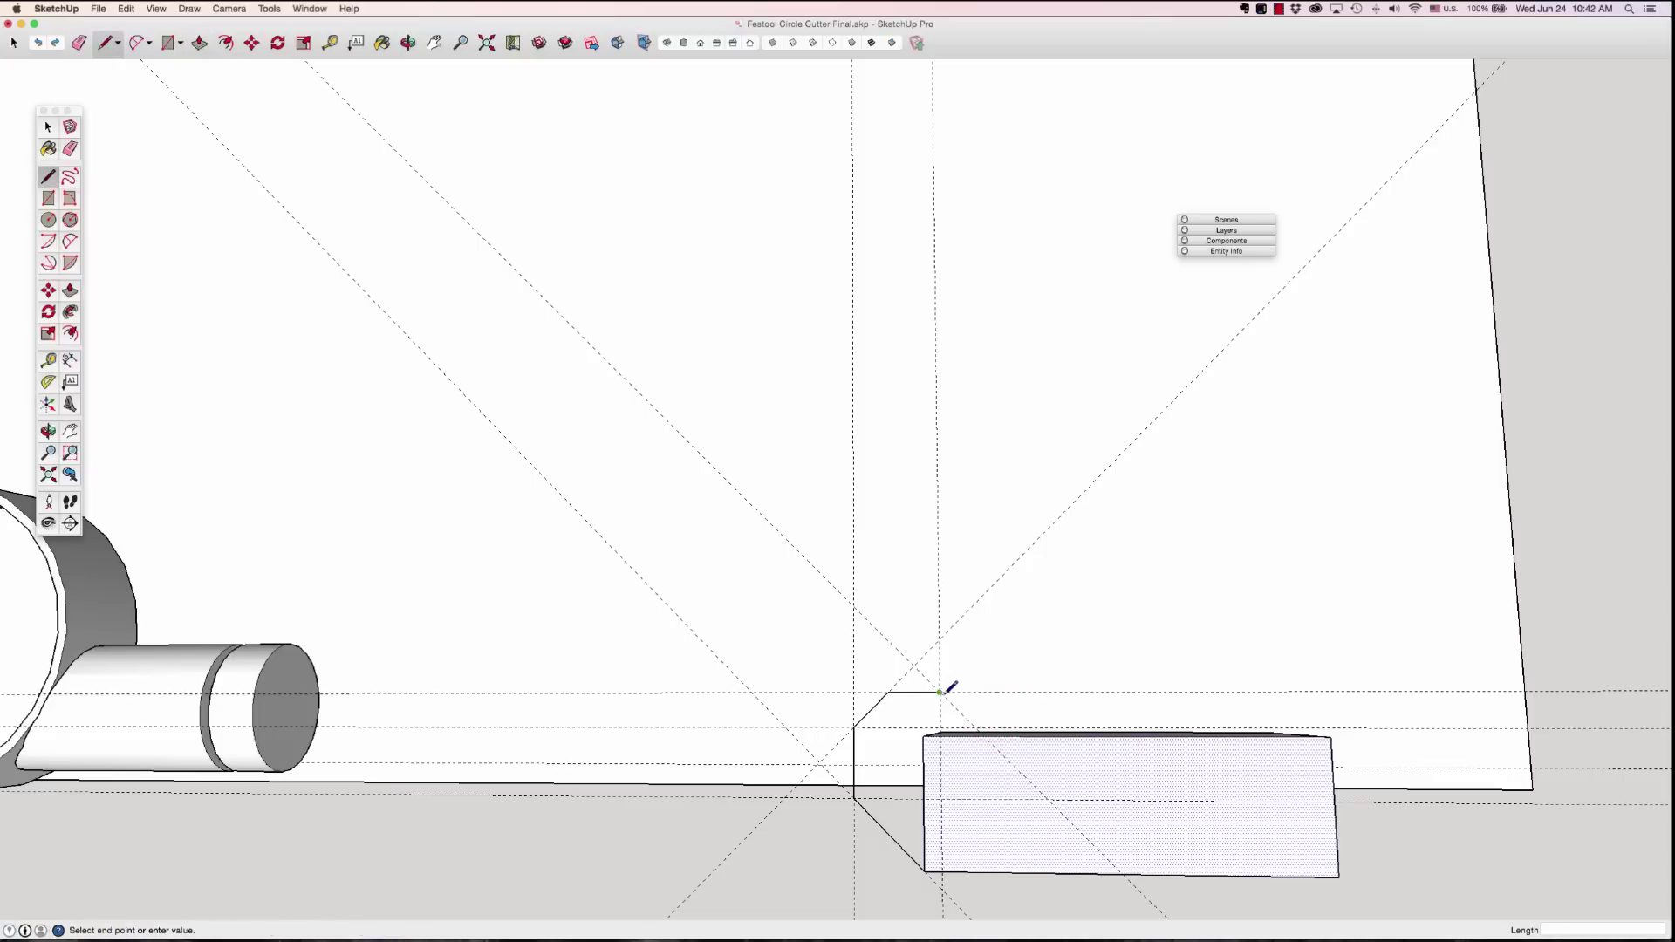
pyautogui.click(983, 735)
pyautogui.press('space')
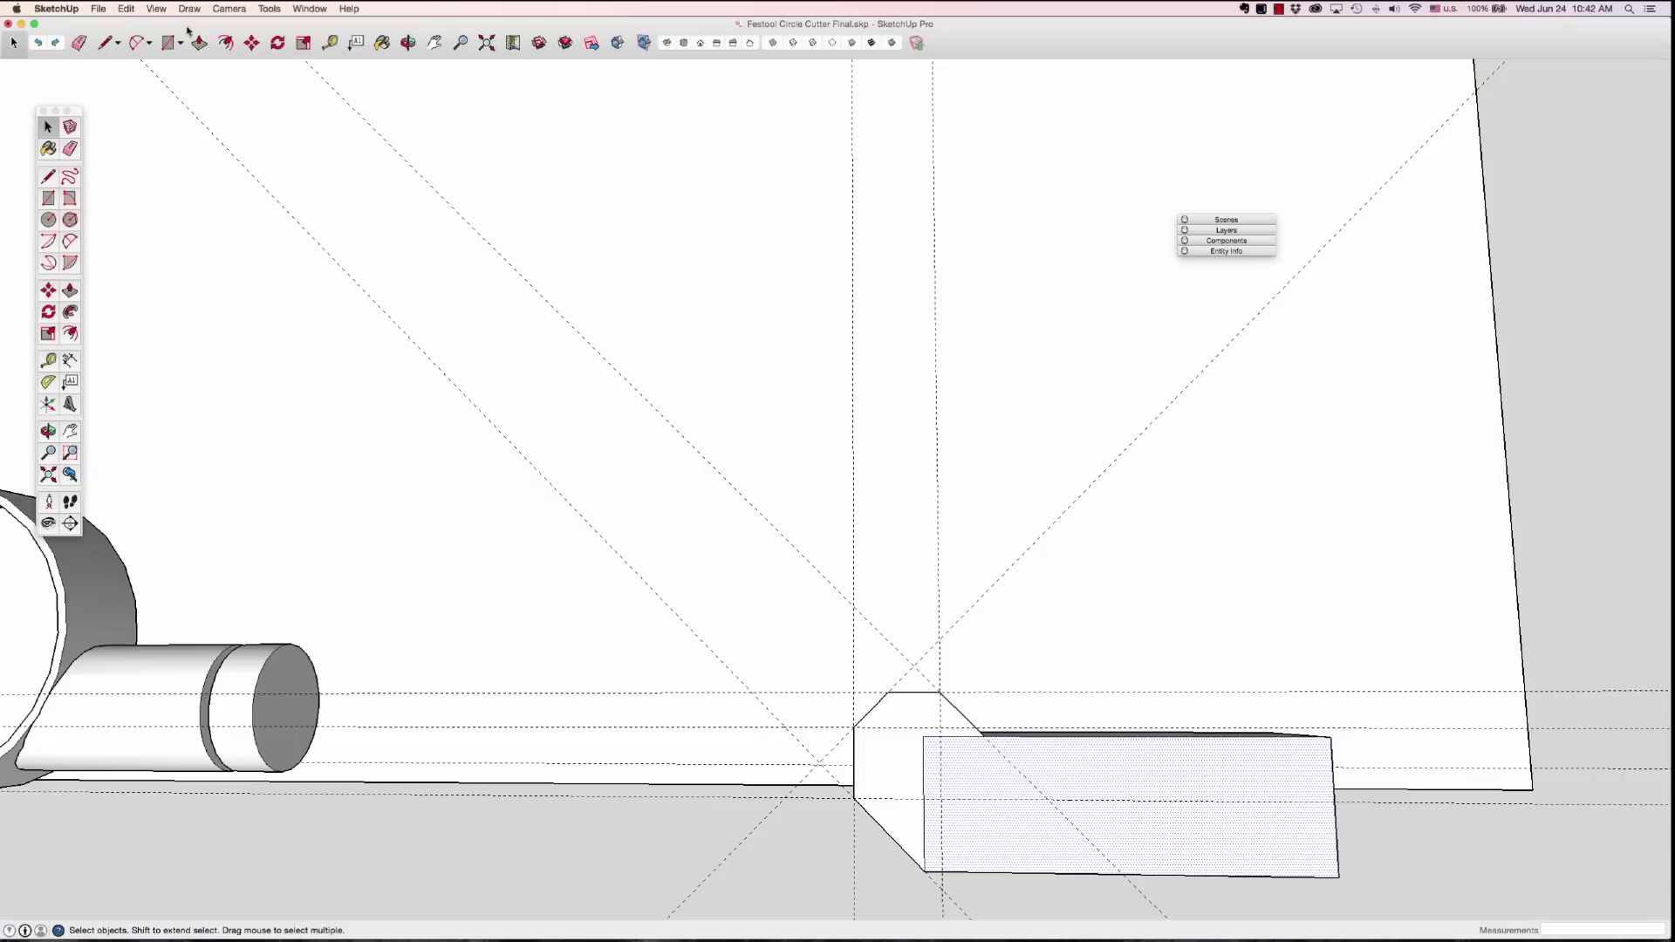
# Step: Delete all guides and extrude the faceted profile face 7 mm back along the block's side
pyautogui.click(118, 9)
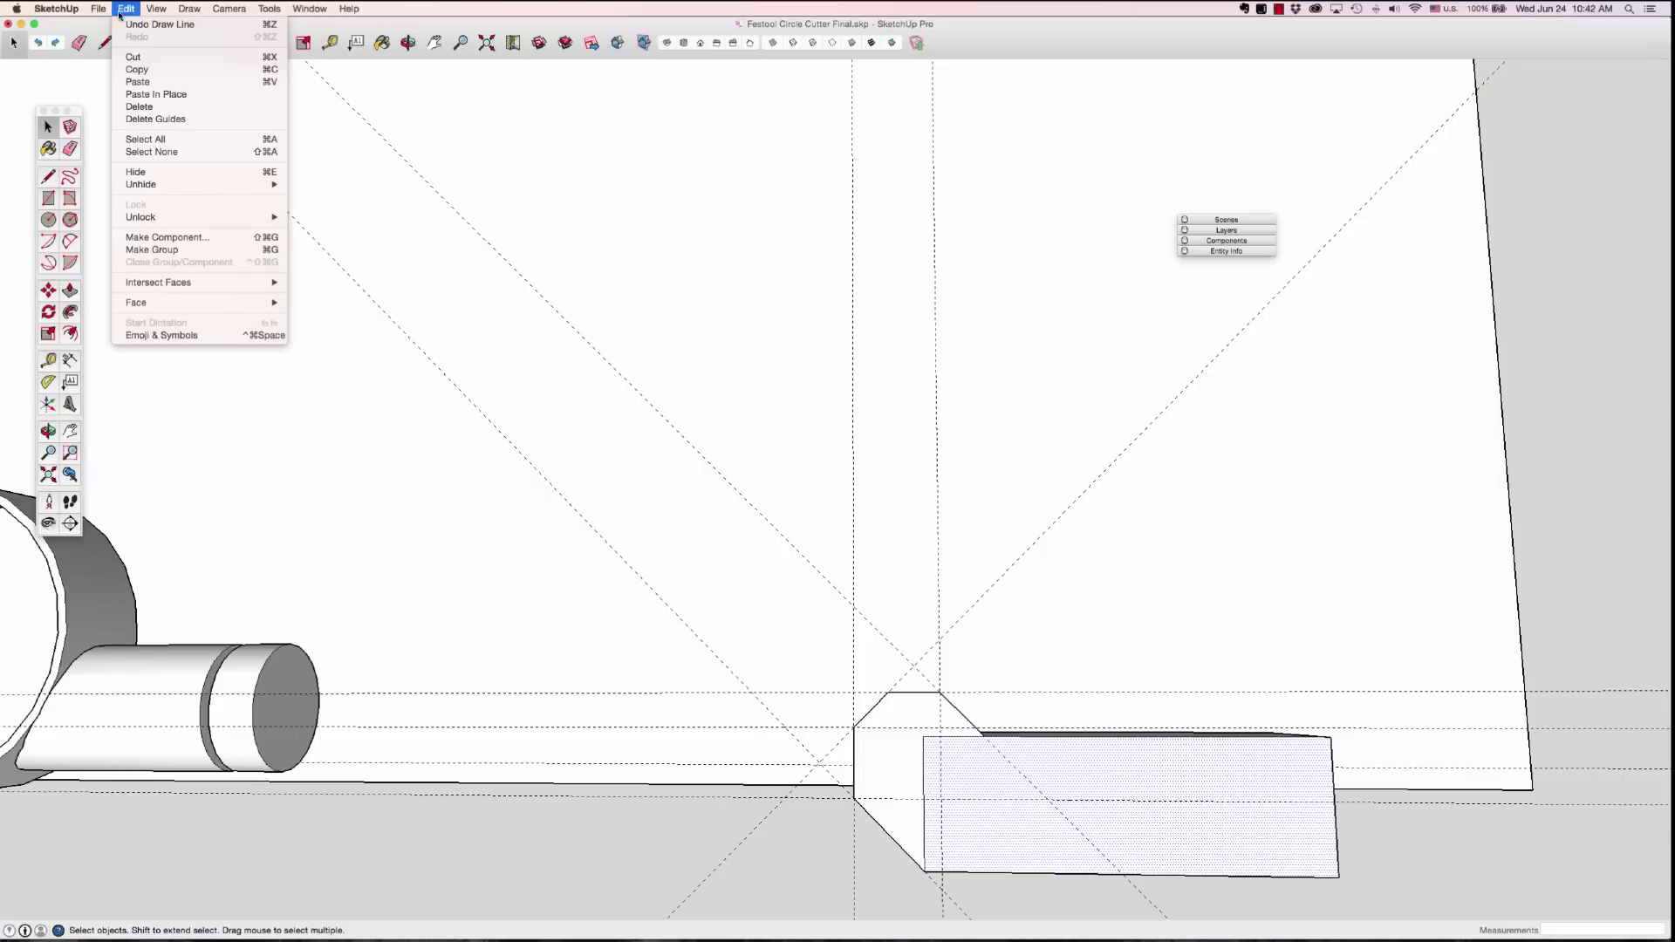
pyautogui.click(172, 116)
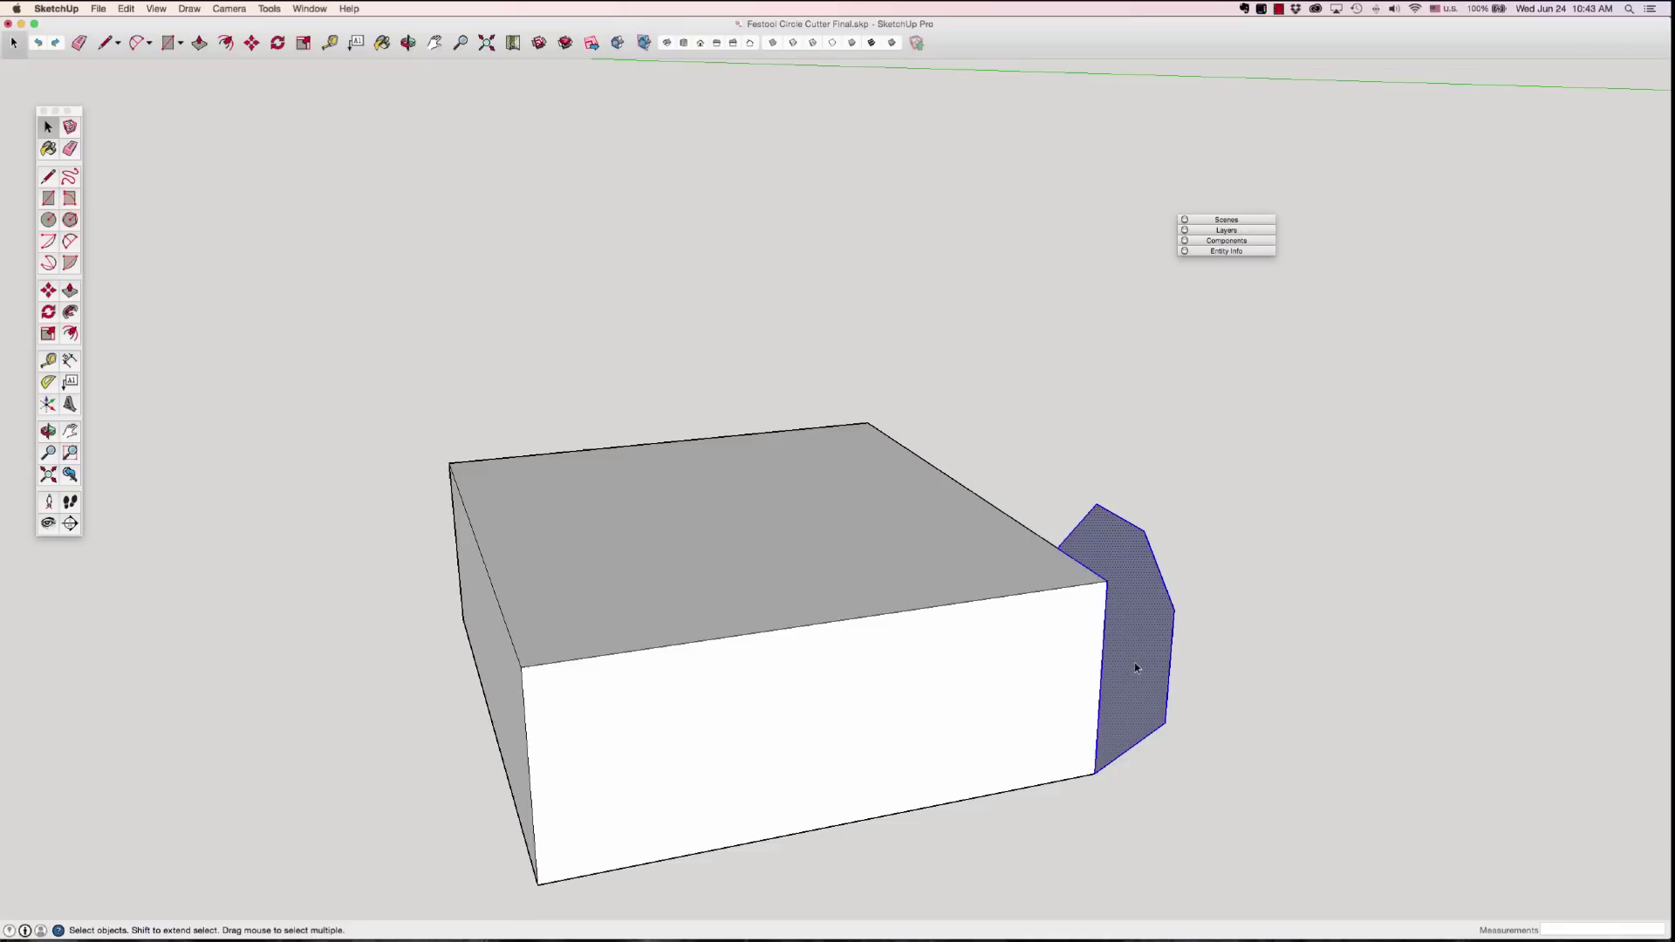
pyautogui.press('p')
pyautogui.moveTo(1134, 666); pyautogui.dragTo(1090, 674)
pyautogui.write('7')
pyautogui.press('Return')
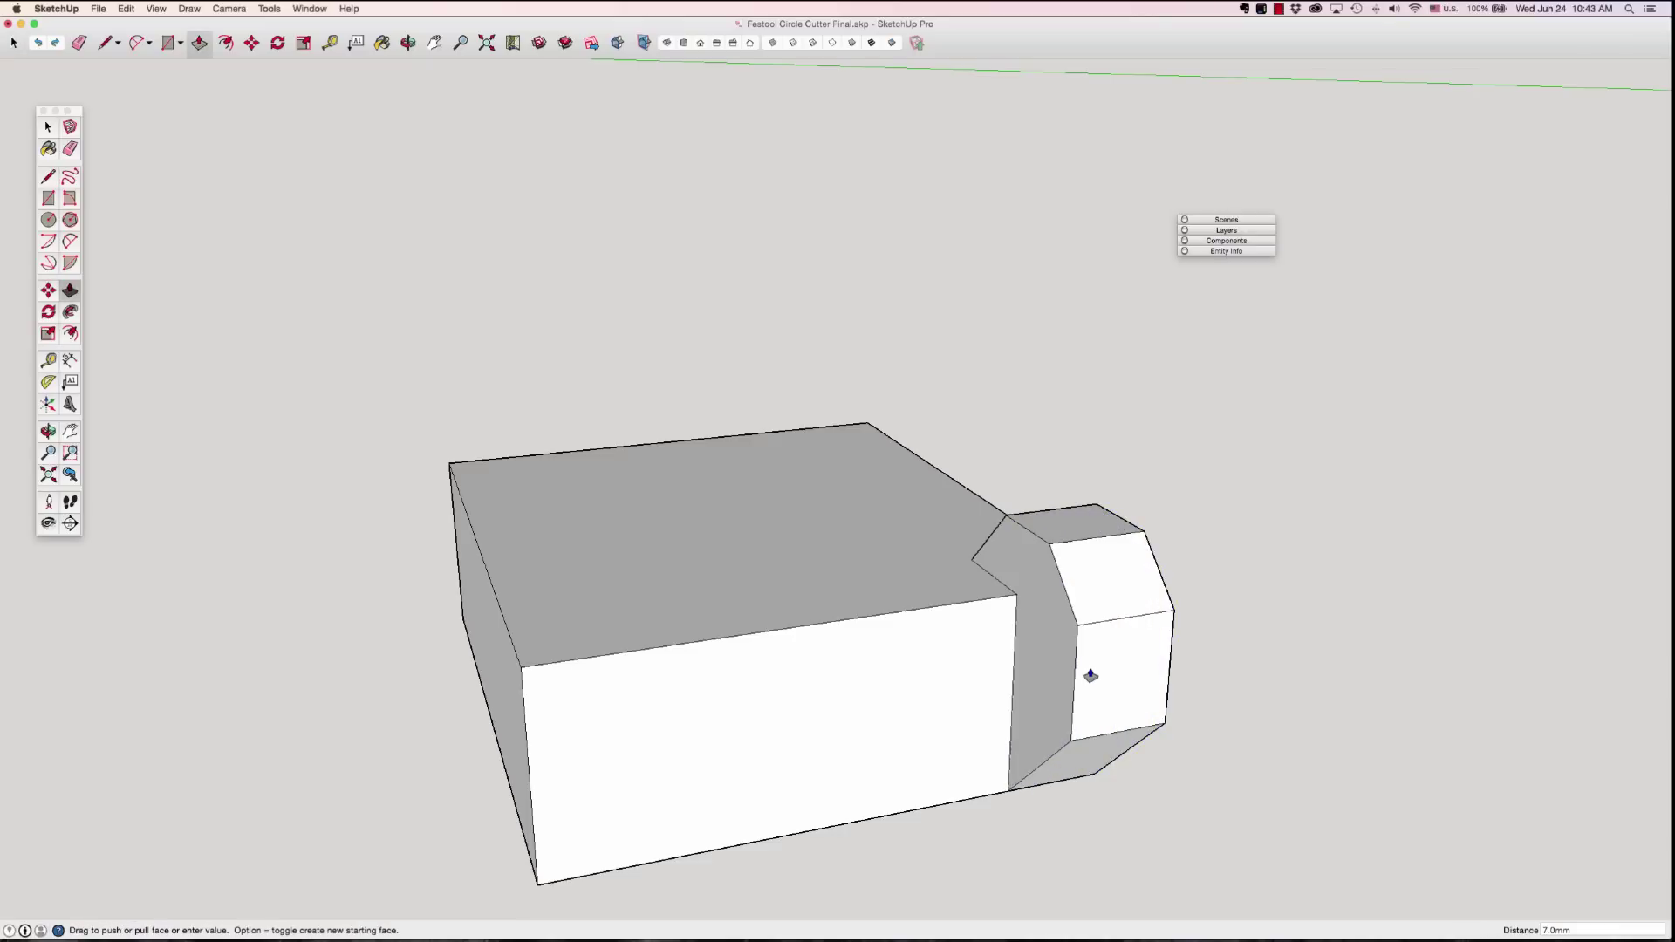
# Step: Place a guide parallel to the upper sloping facet's side edge, offset beyond the projection toward the middle of the block's side
pyautogui.press('t')
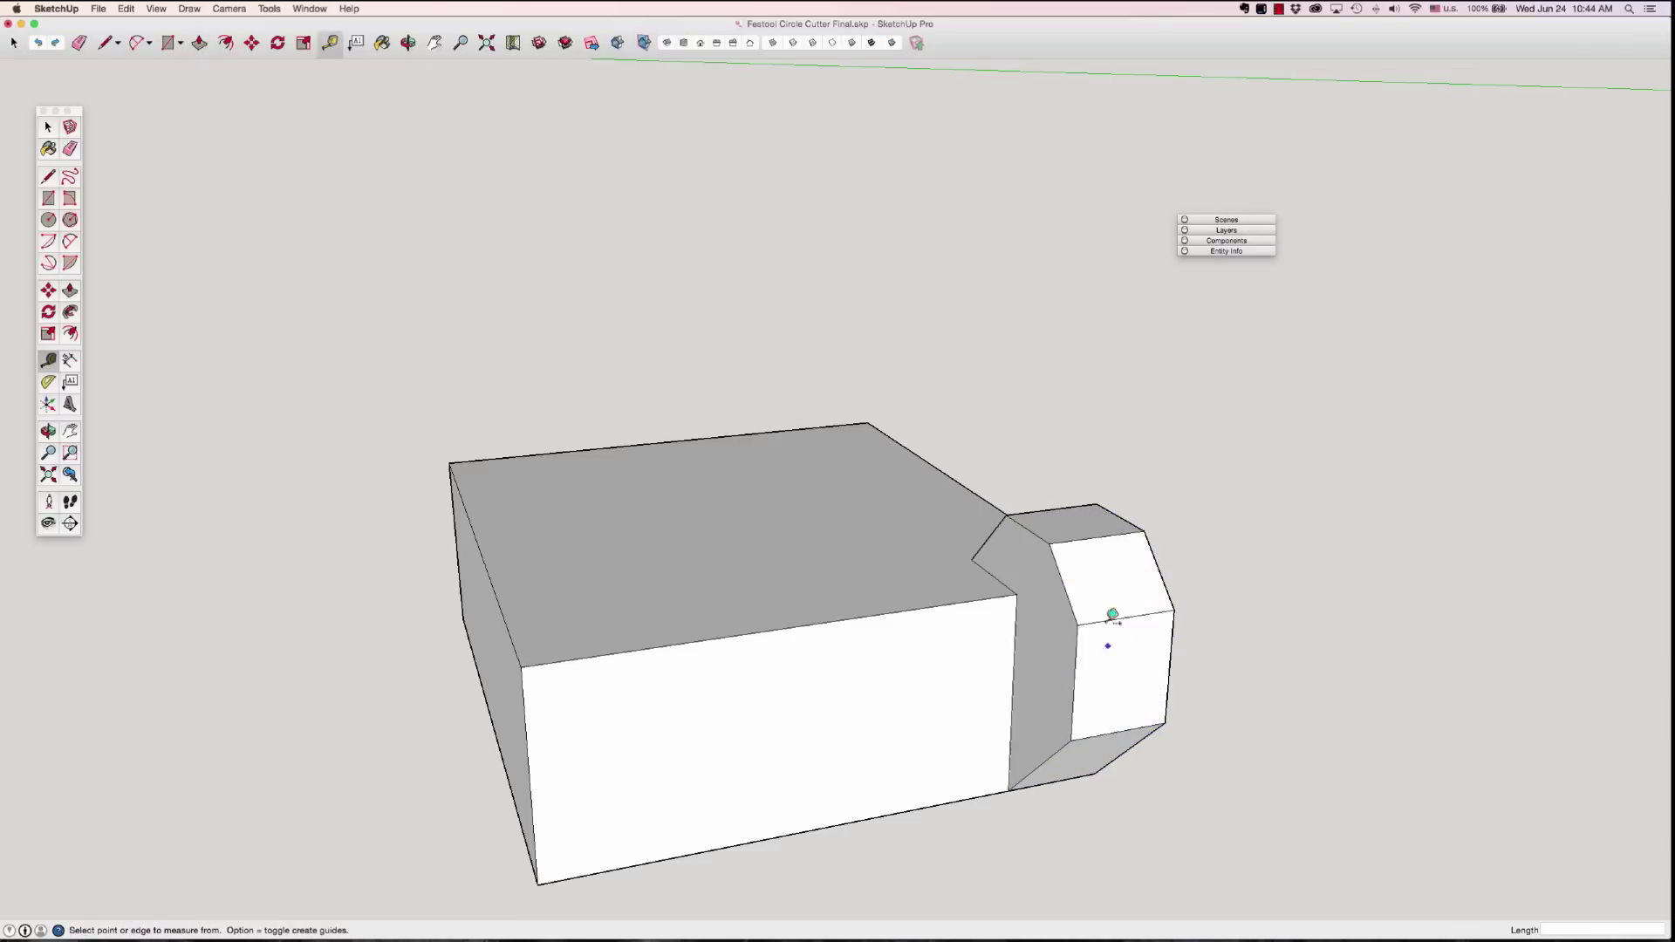
pyautogui.click(1158, 569)
pyautogui.click(1090, 568)
# Step: Extend the upper sloping facet with three lines, from its top corner to the guide, along the guide and back to its lower corner
pyautogui.press('l')
pyautogui.scroll(3, 1073, 558)
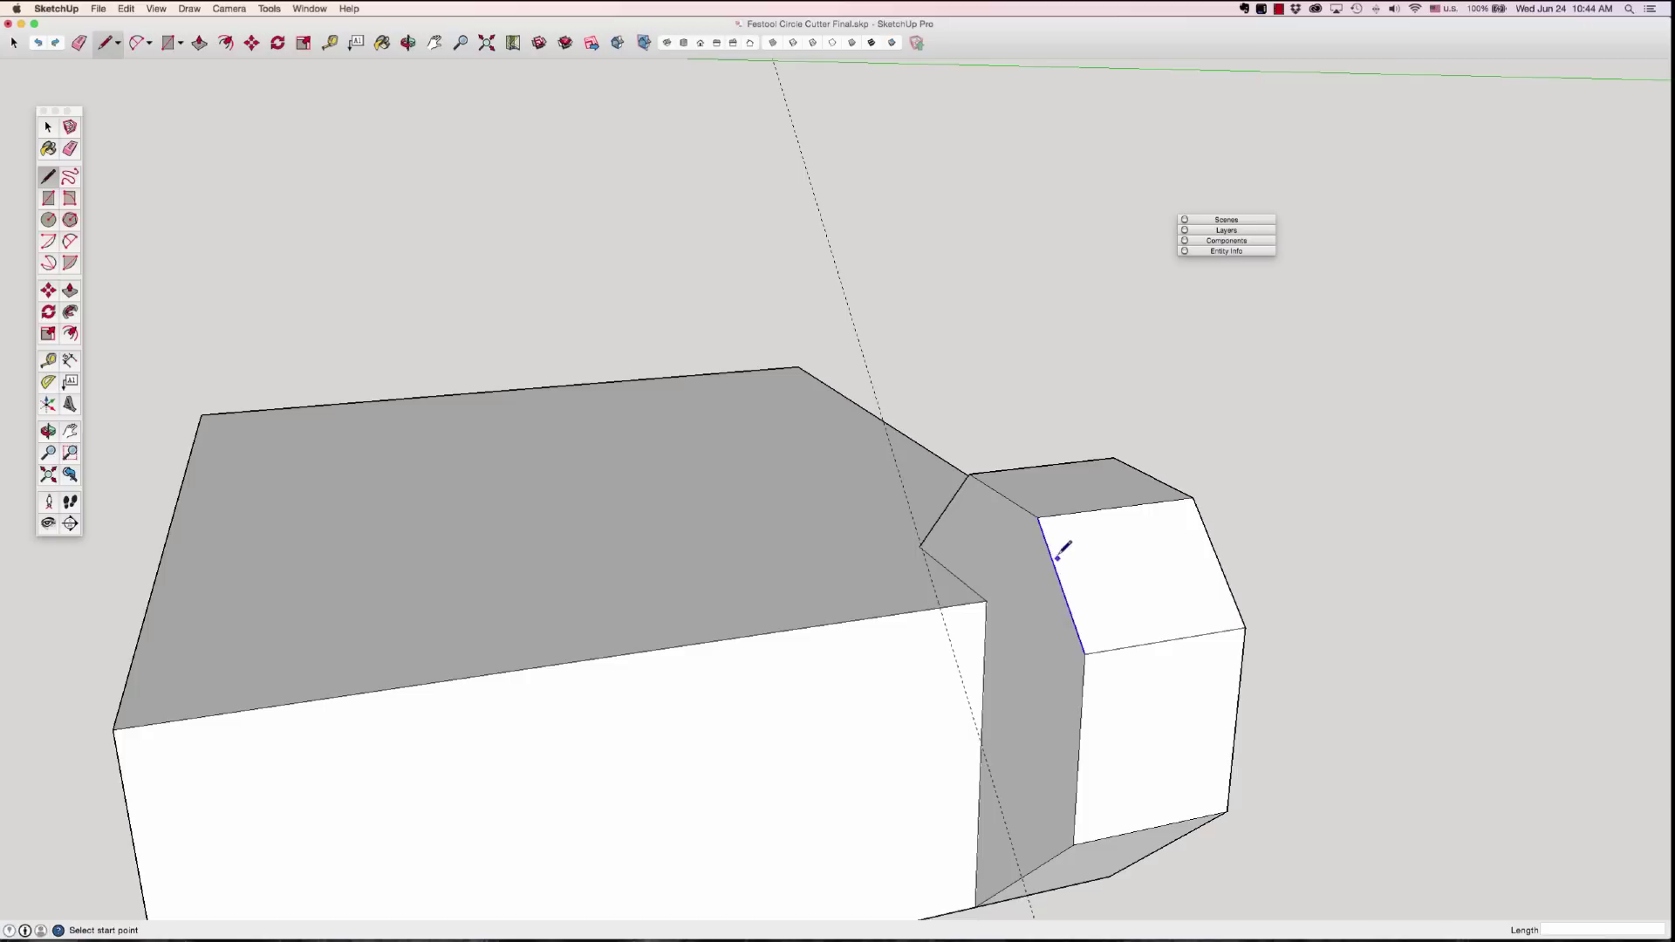
pyautogui.click(1038, 518)
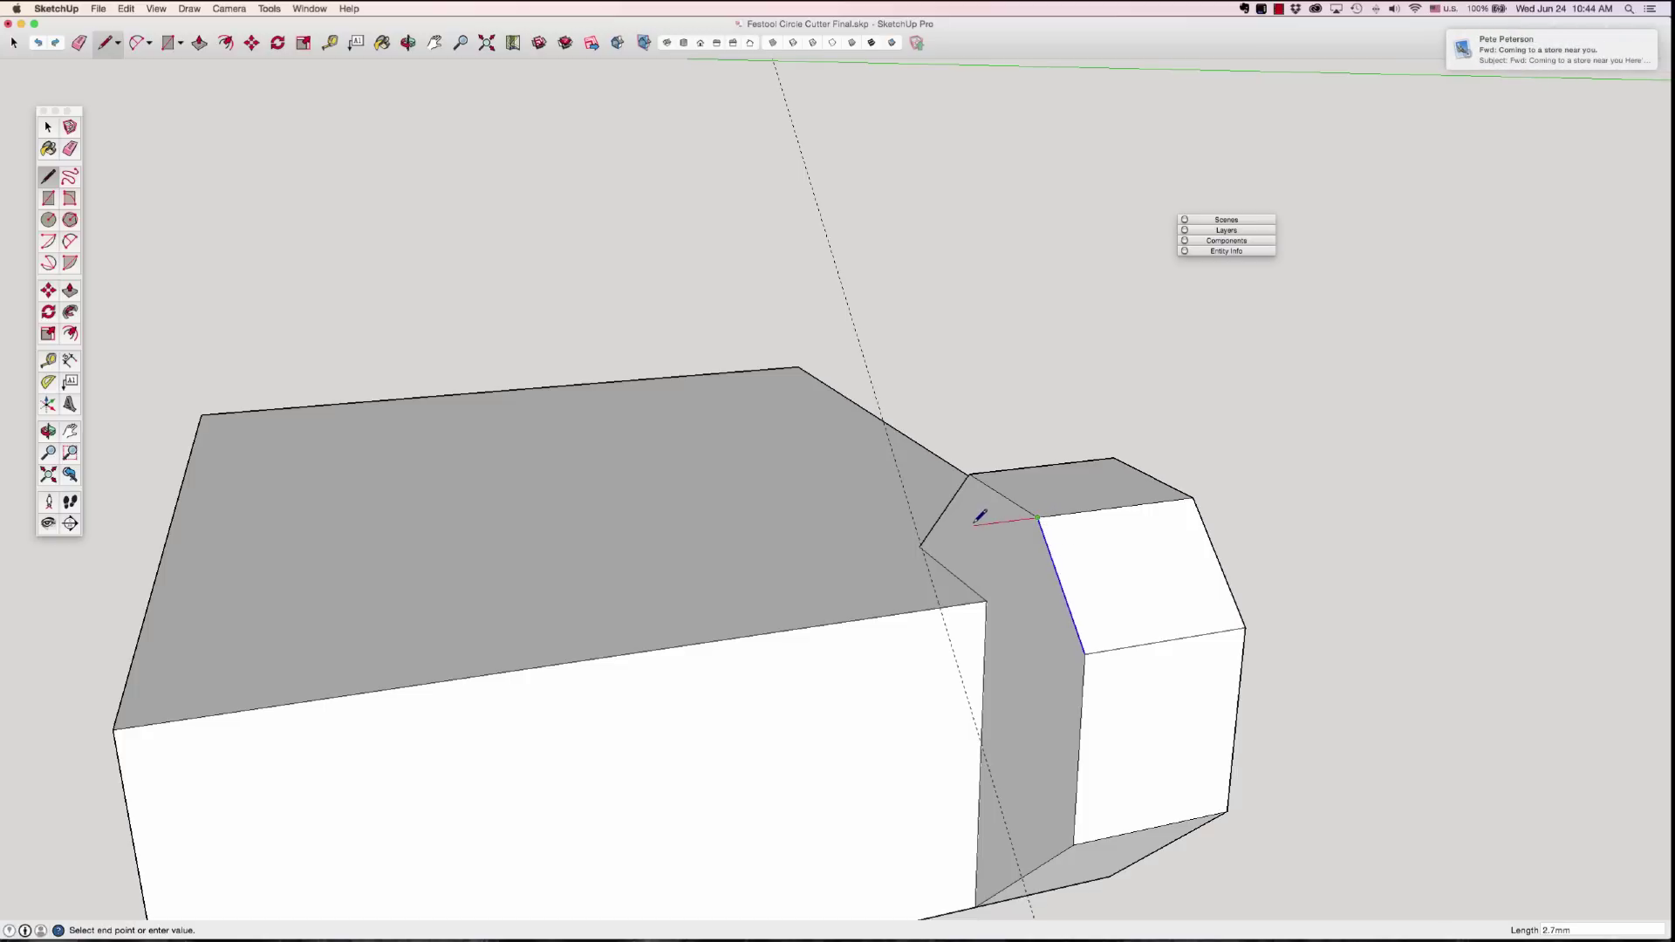
pyautogui.click(919, 531)
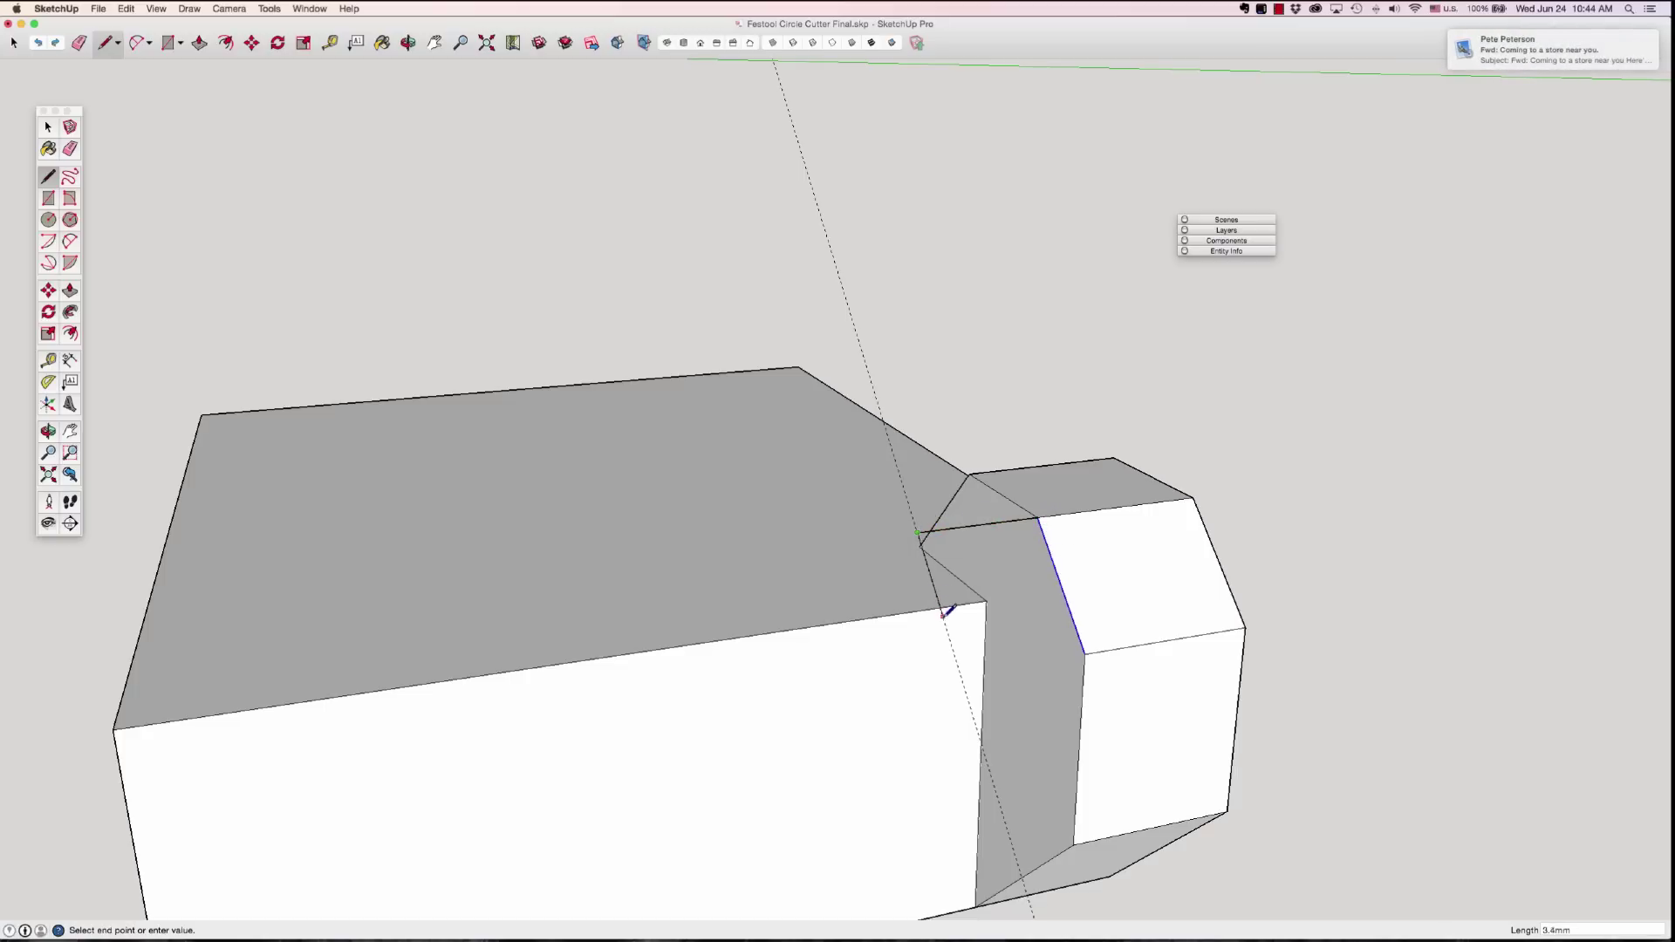
pyautogui.press('shift')
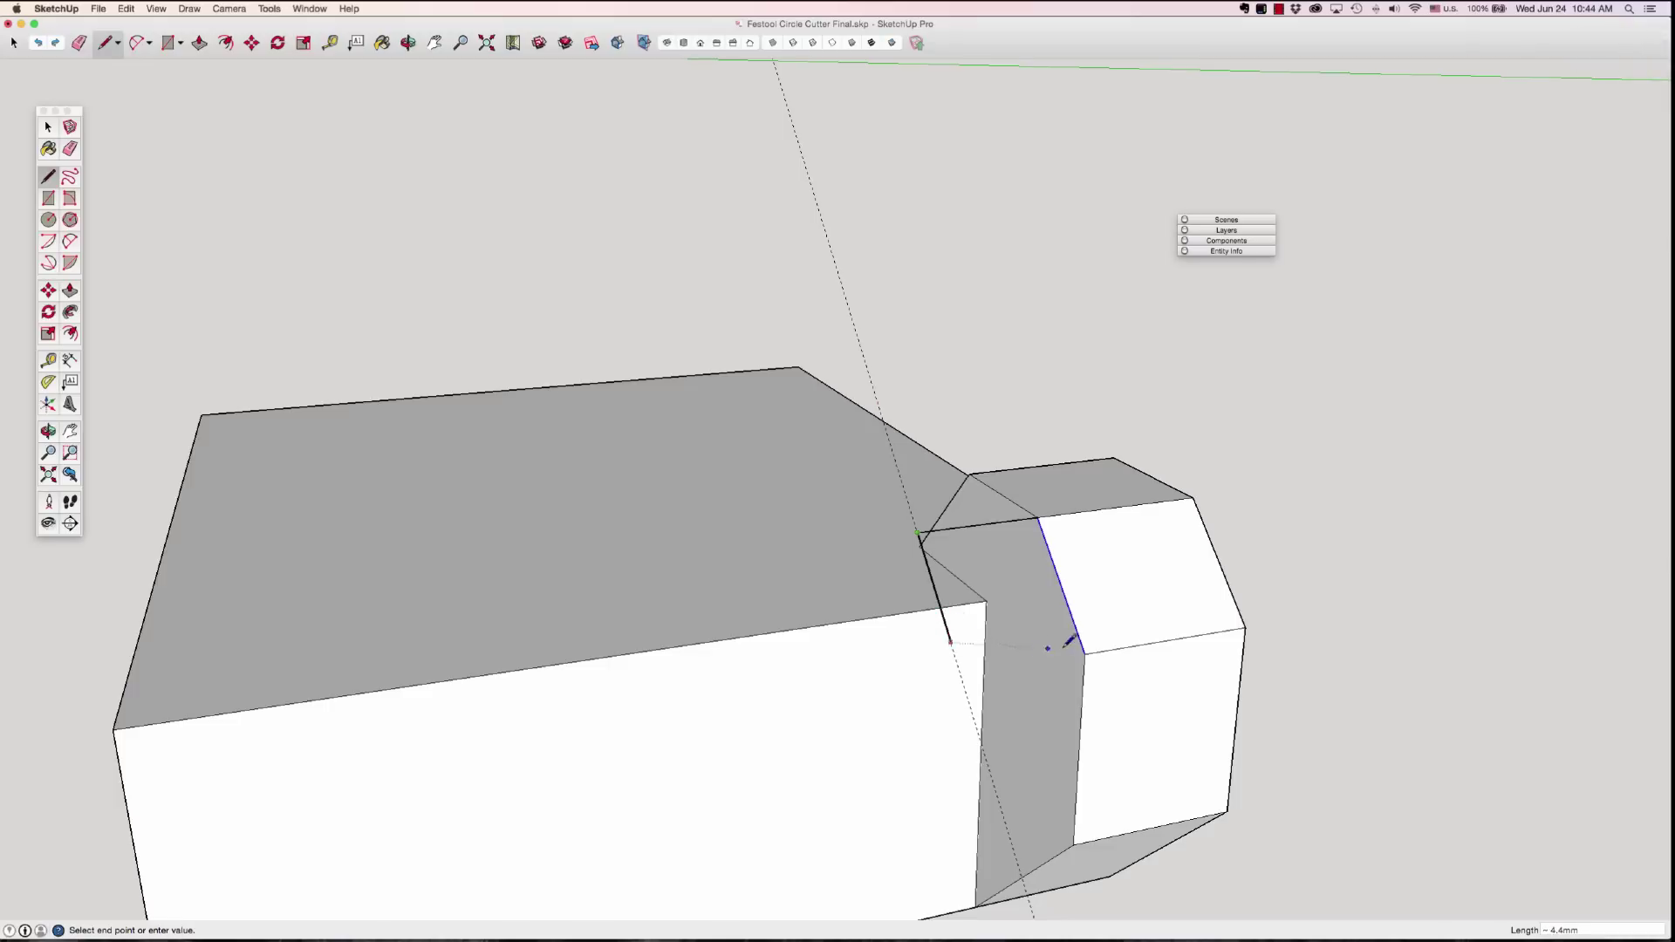
pyautogui.click(1087, 651)
pyautogui.click(1086, 652)
pyautogui.press('space')
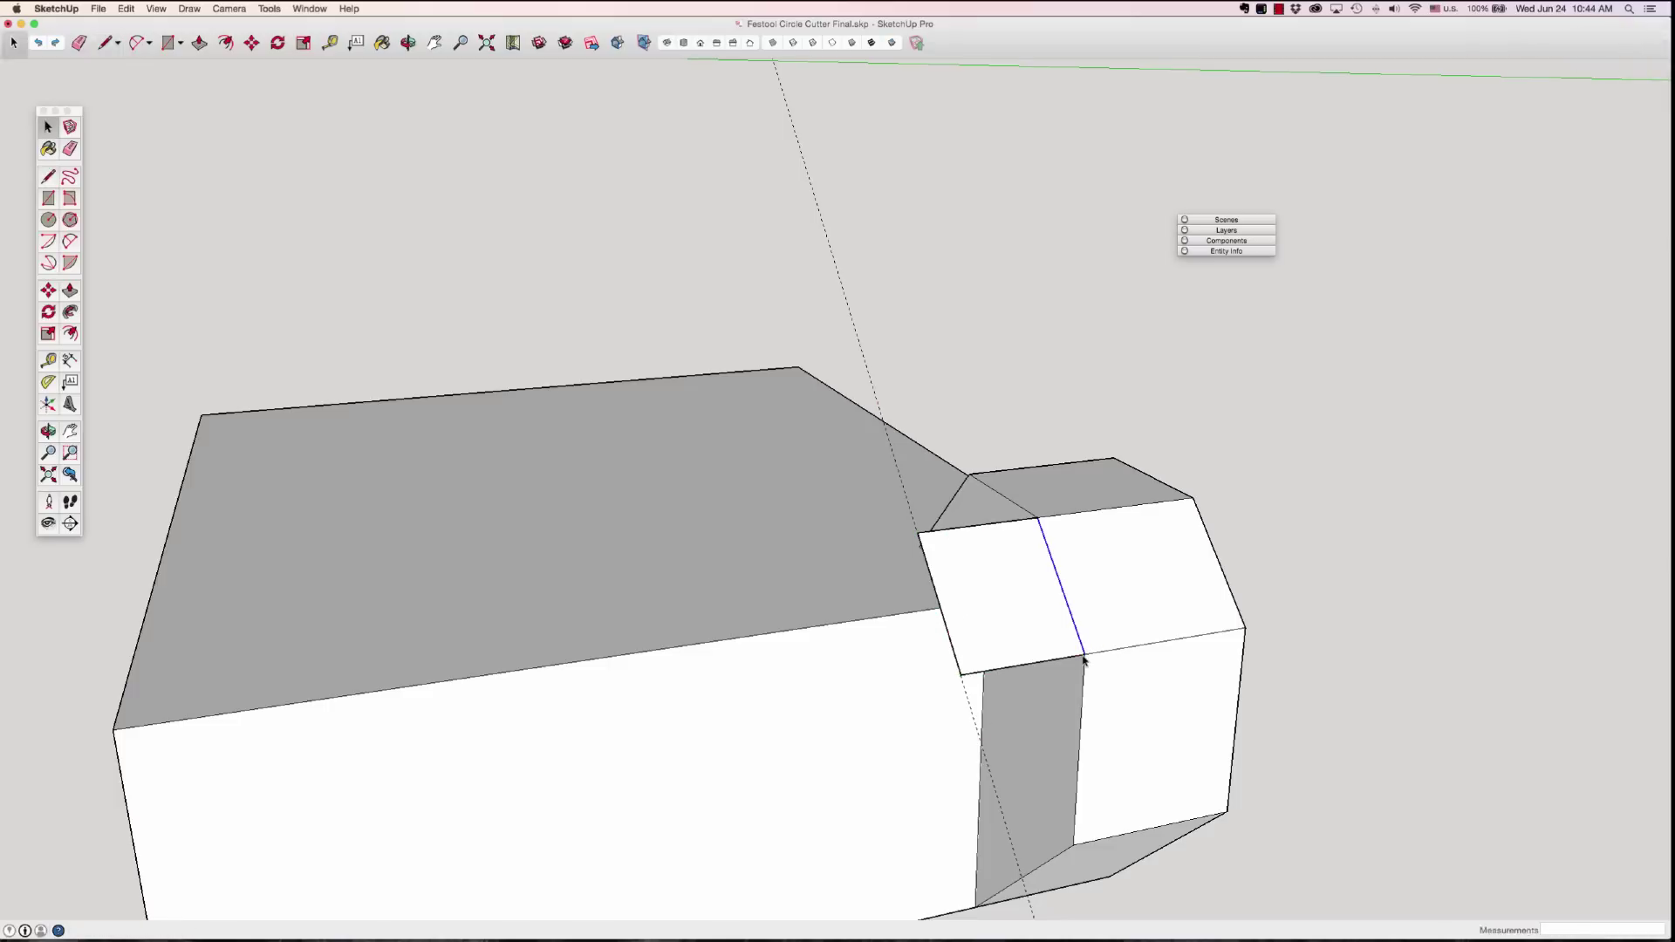
# Step: Push/Pull the facet's extension from its underside to give the tab thickness
pyautogui.moveTo(1090, 645); pyautogui.dragTo(1096, 489, button='middle')
pyautogui.press('p')
pyautogui.moveTo(1095, 486); pyautogui.dragTo(1088, 486)
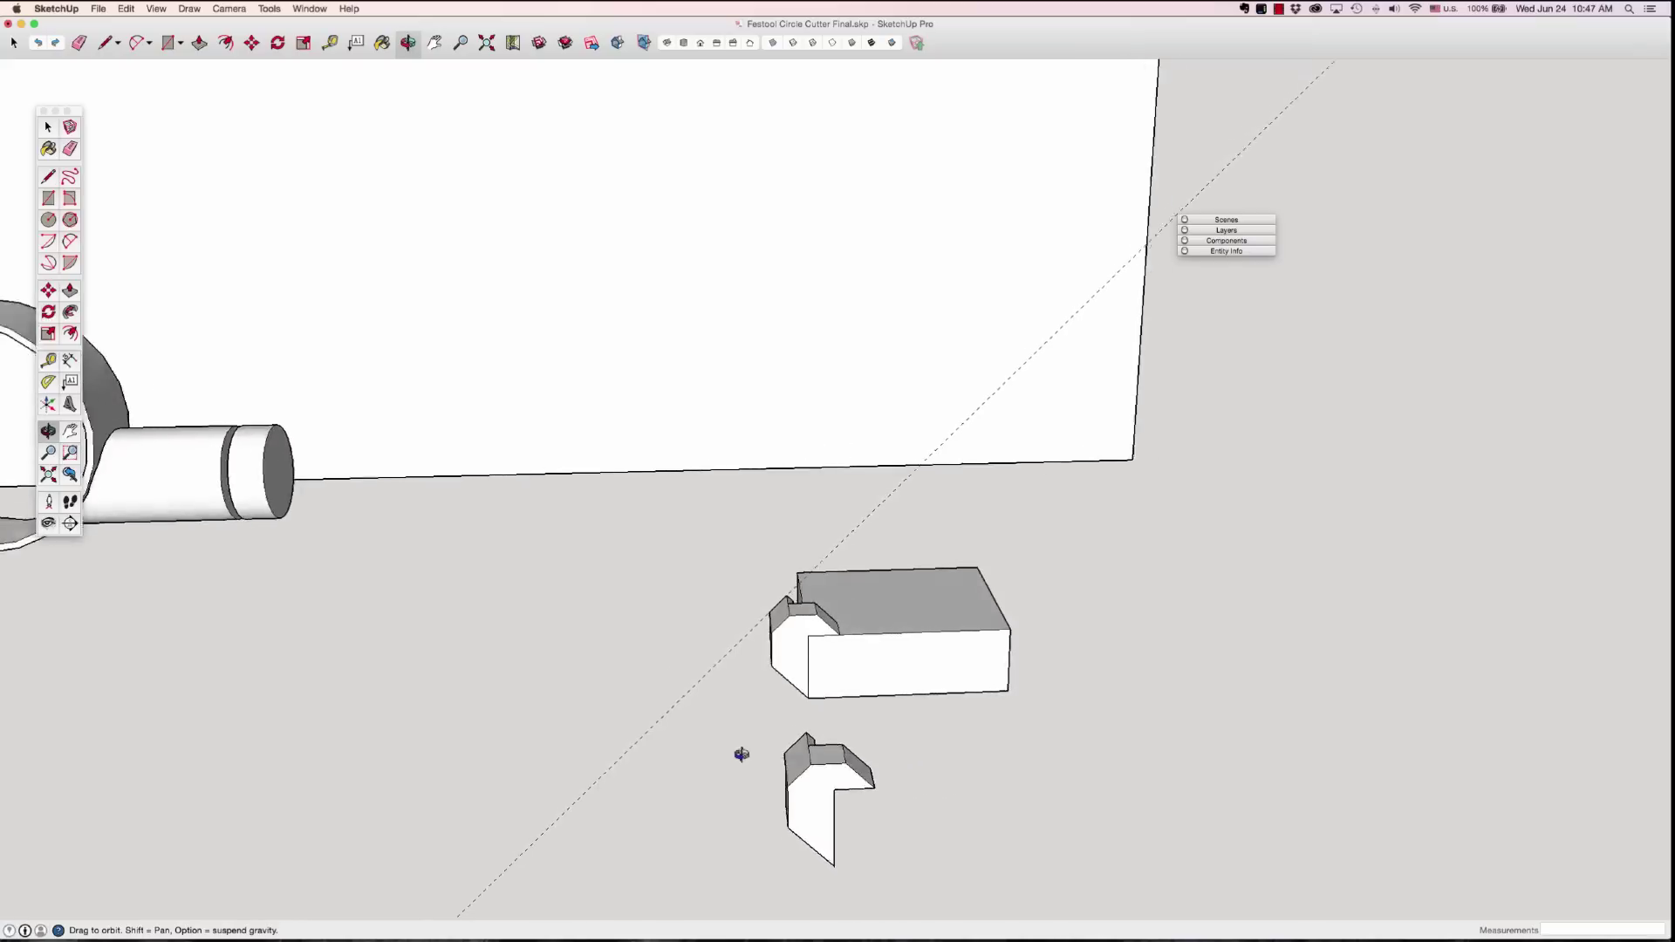
# Step: Group all faces and edges of the detached clip piece beside the block
pyautogui.moveTo(740, 759); pyautogui.dragTo(1099, 759)
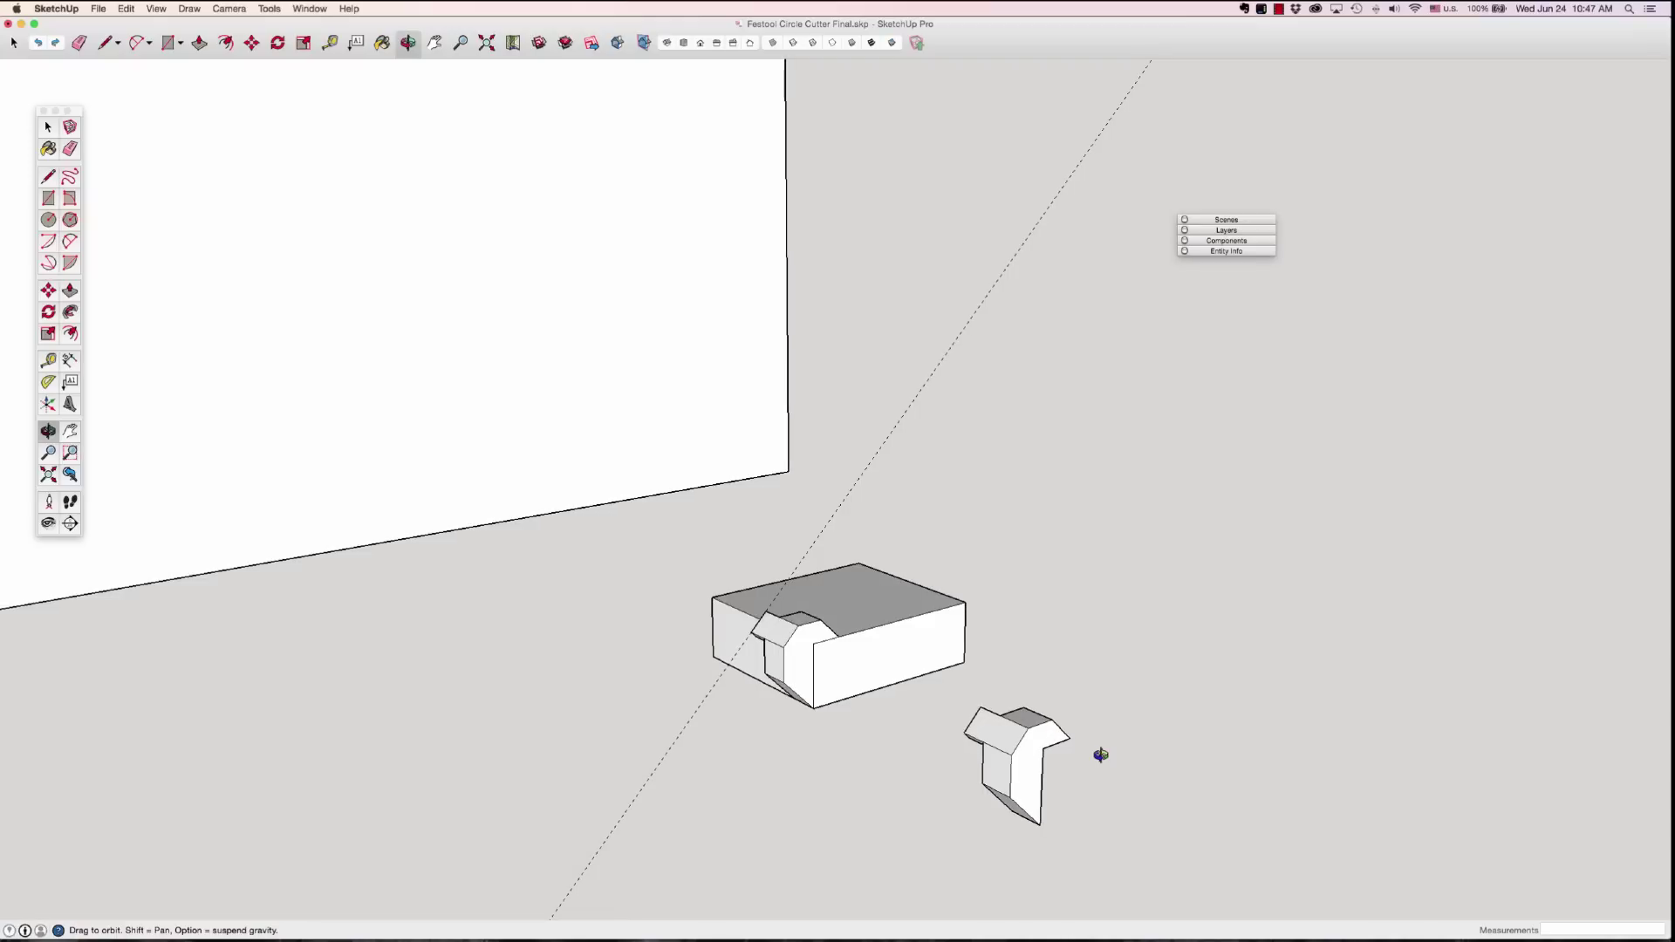
pyautogui.press('space')
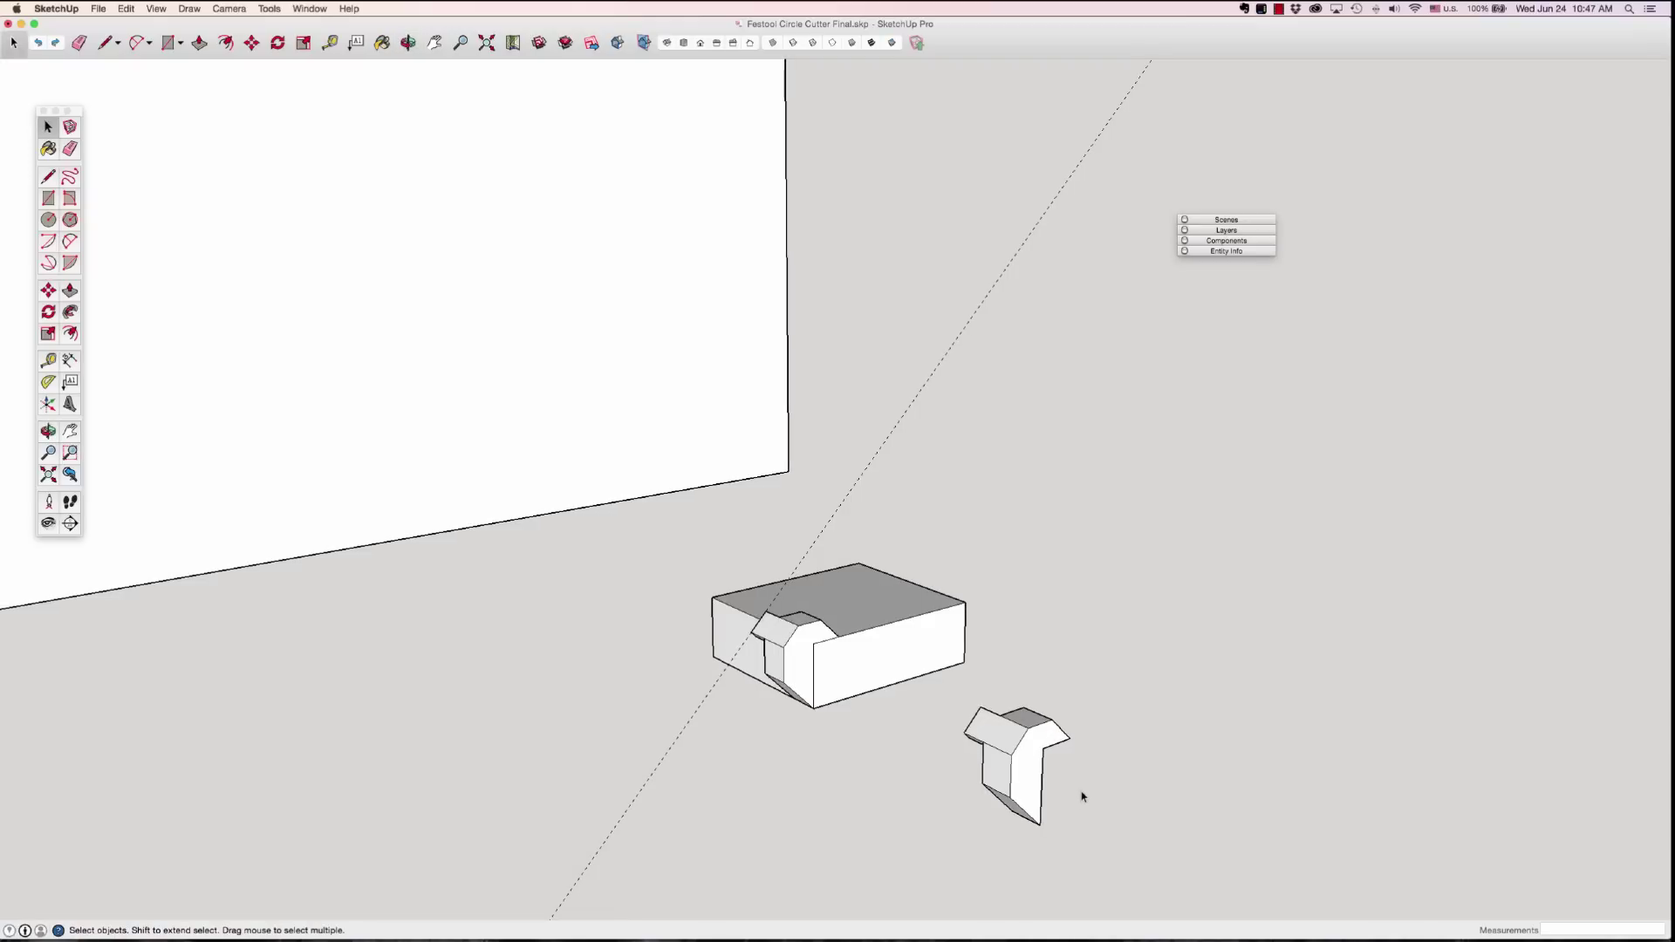
pyautogui.tripleClick(1018, 770)
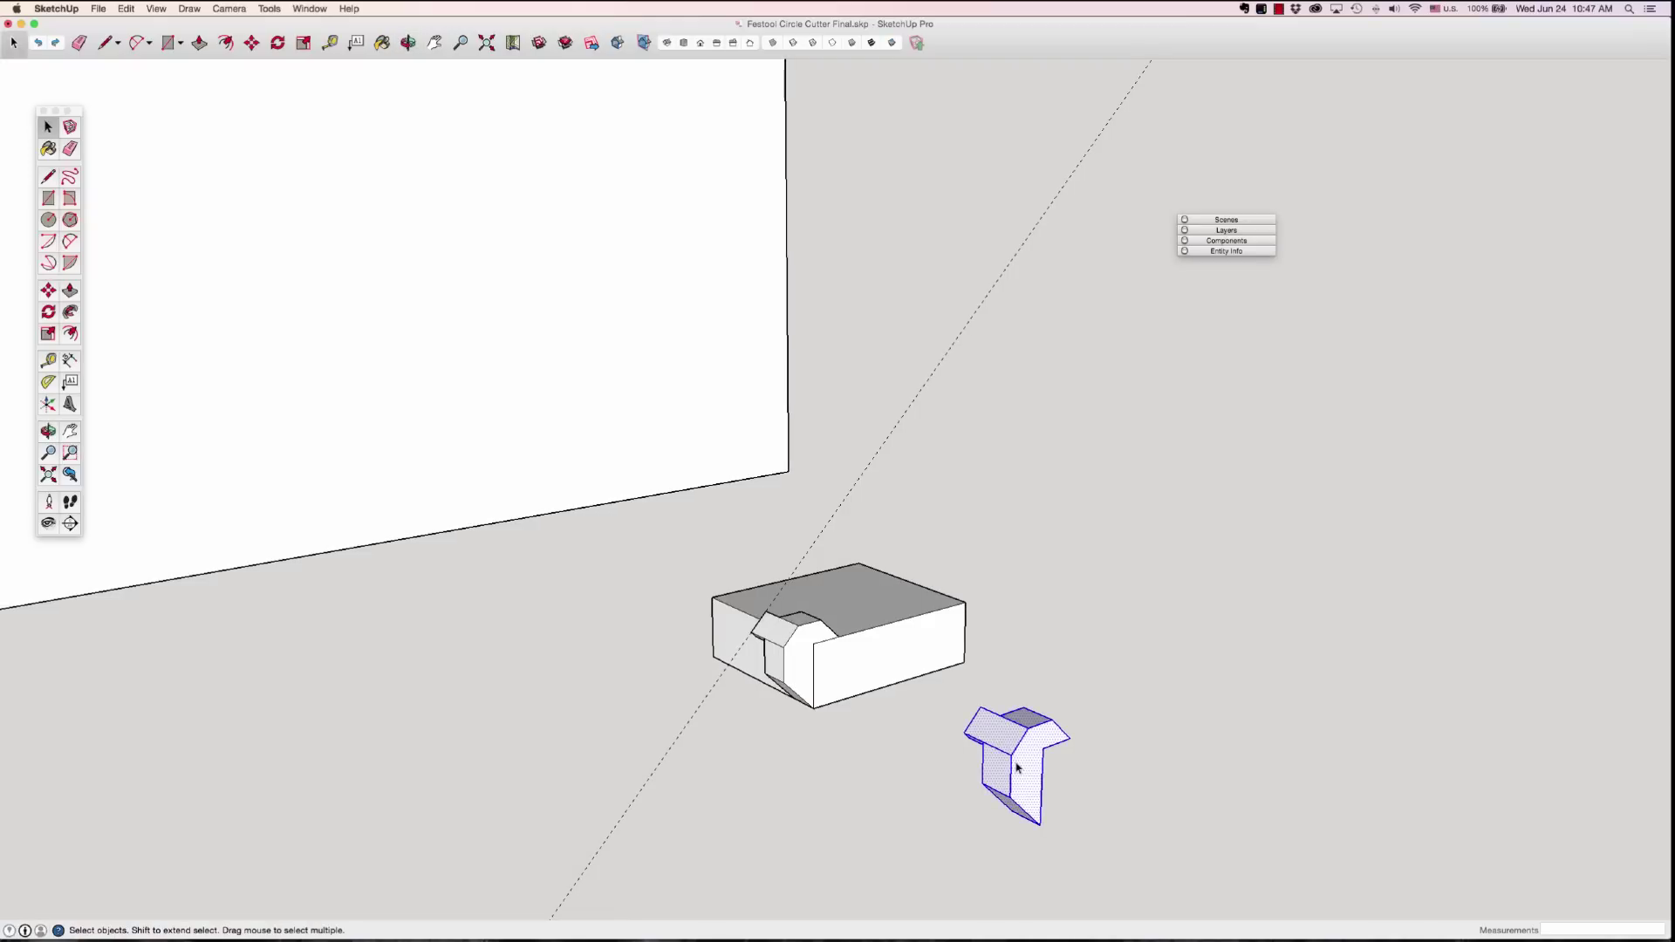
pyautogui.rightClick(1017, 743)
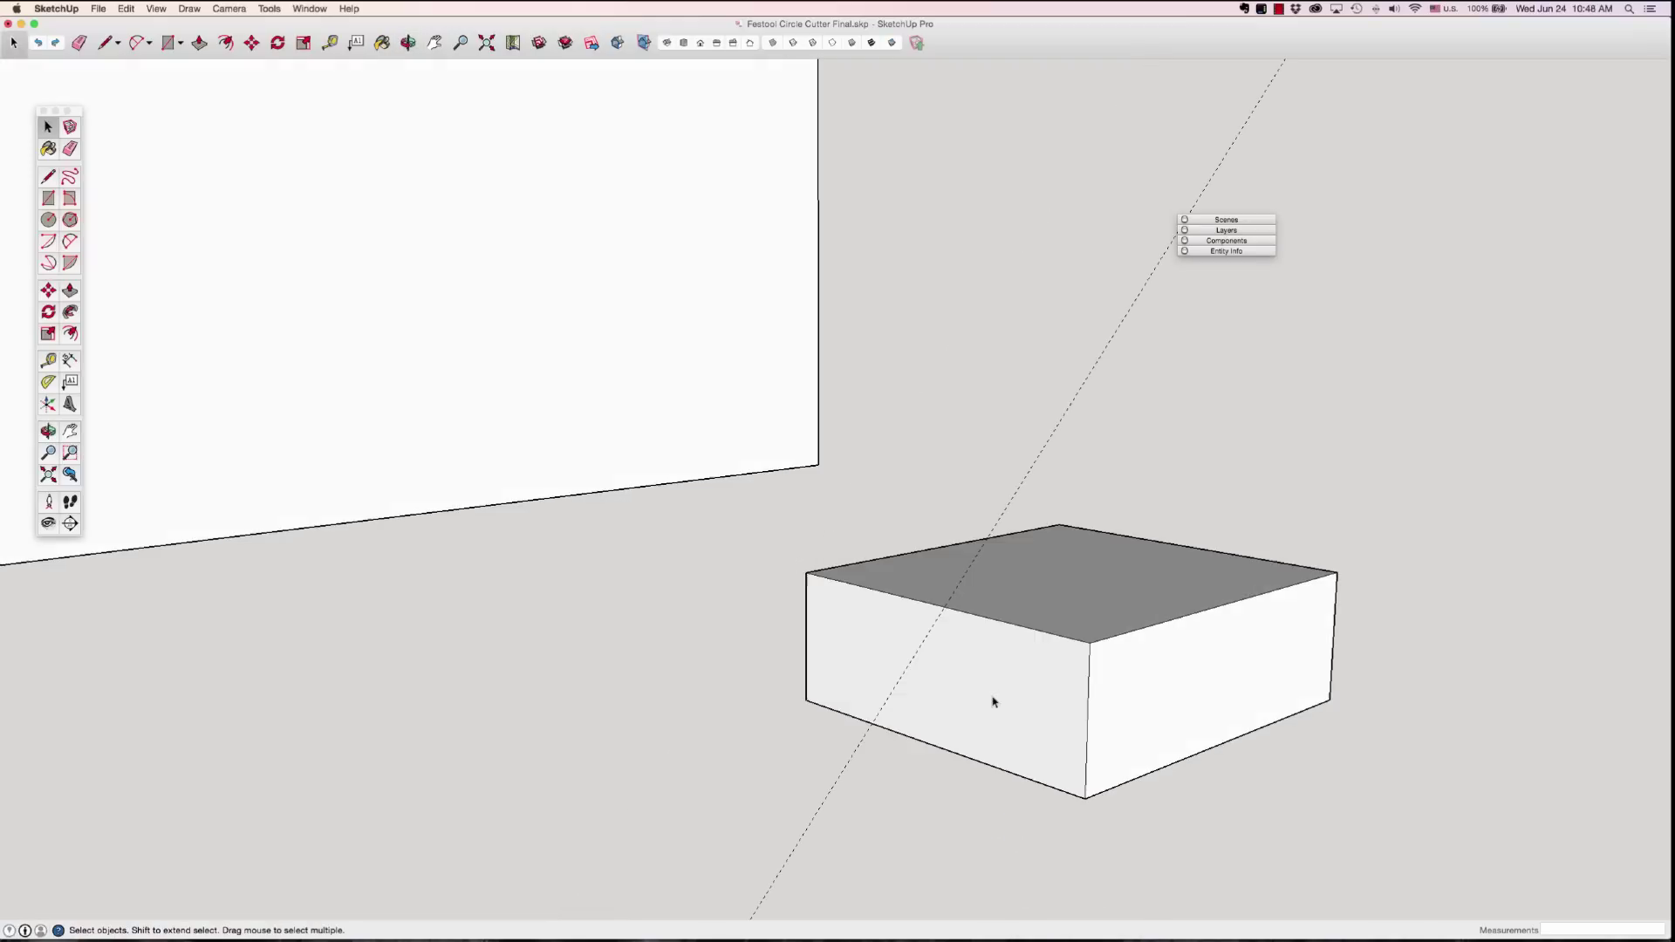
# Step: Make the rectangular block a group and delete all guides
pyautogui.tripleClick(991, 699)
pyautogui.rightClick(992, 699)
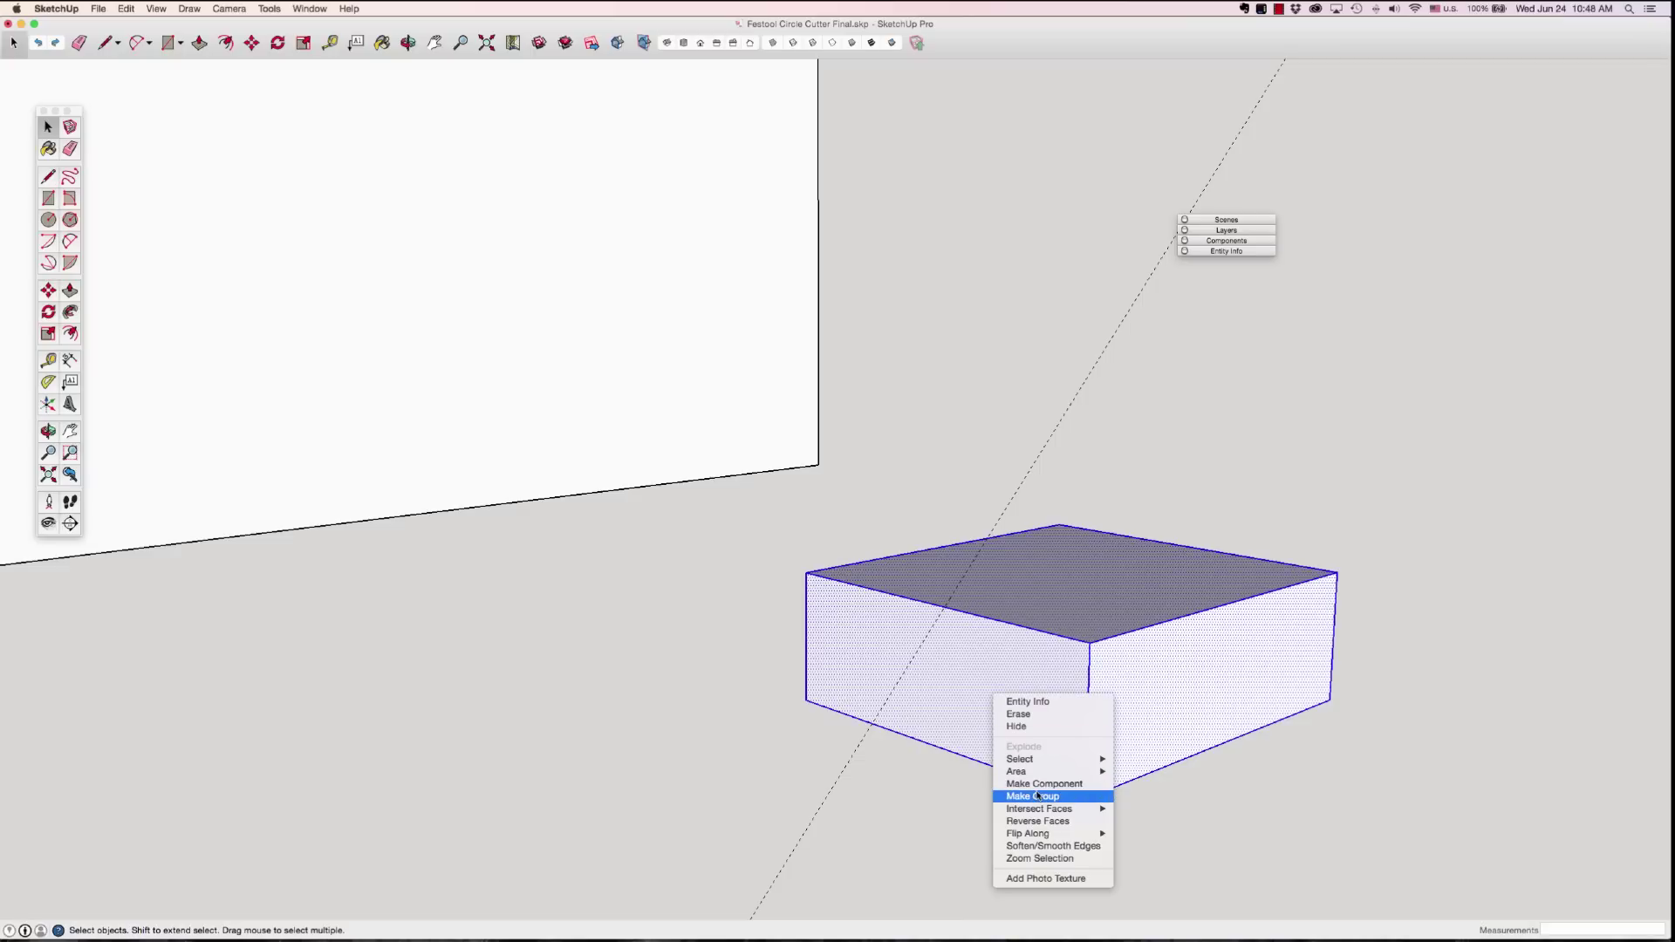
pyautogui.click(1025, 796)
pyautogui.click(973, 809)
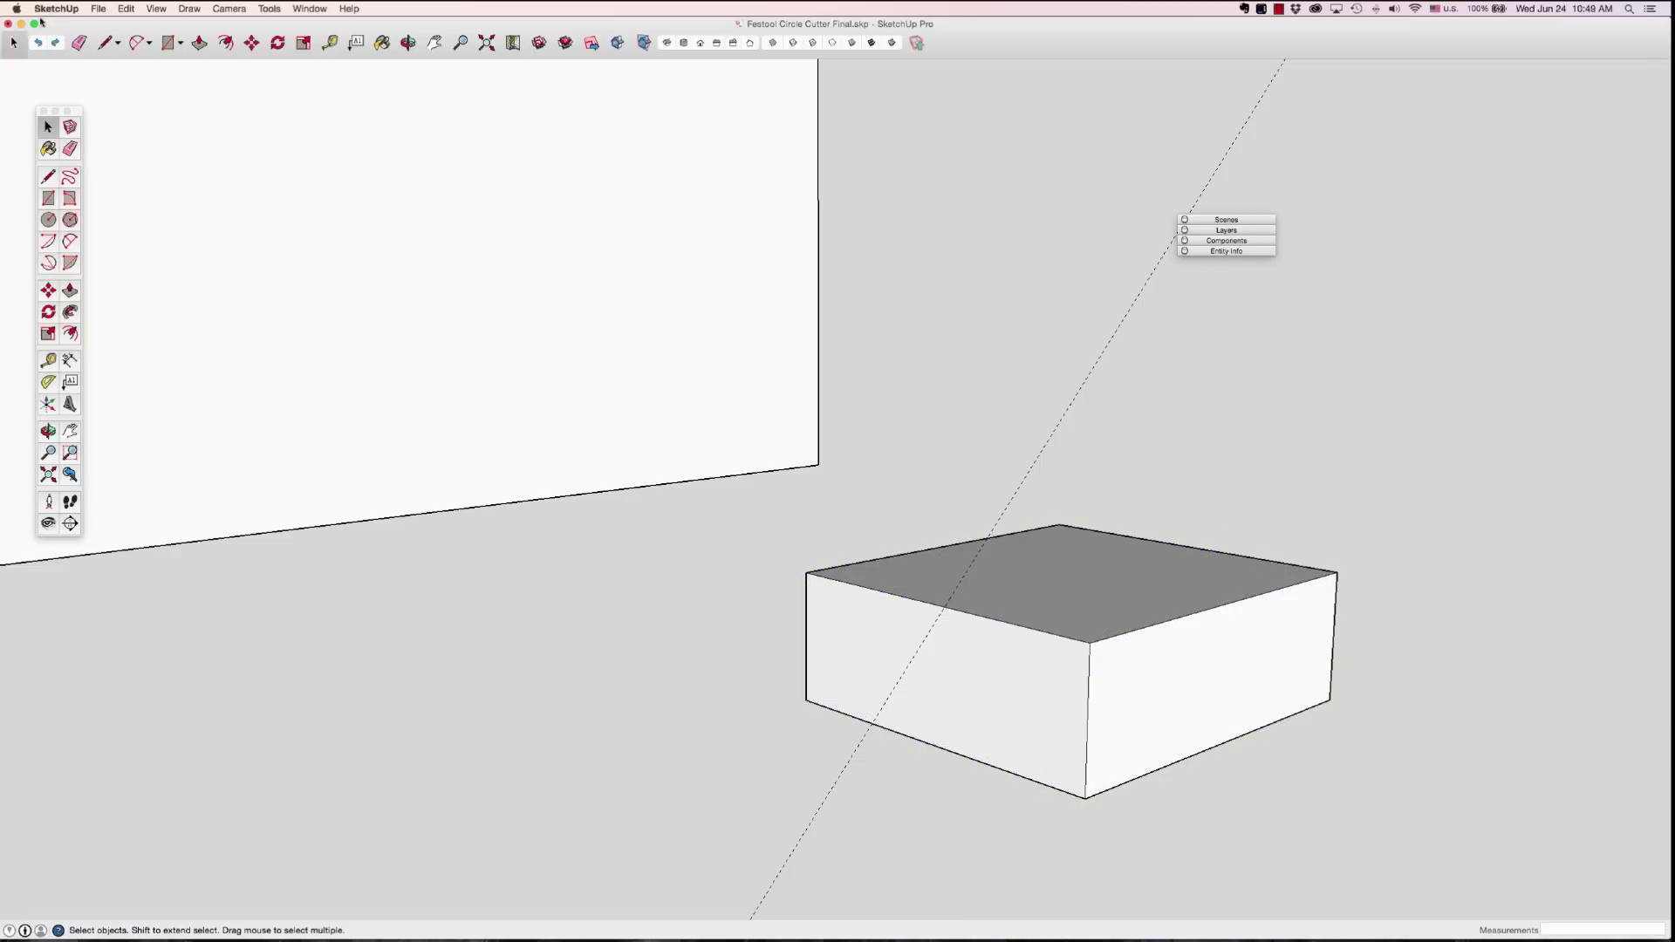
pyautogui.click(126, 9)
pyautogui.click(160, 94)
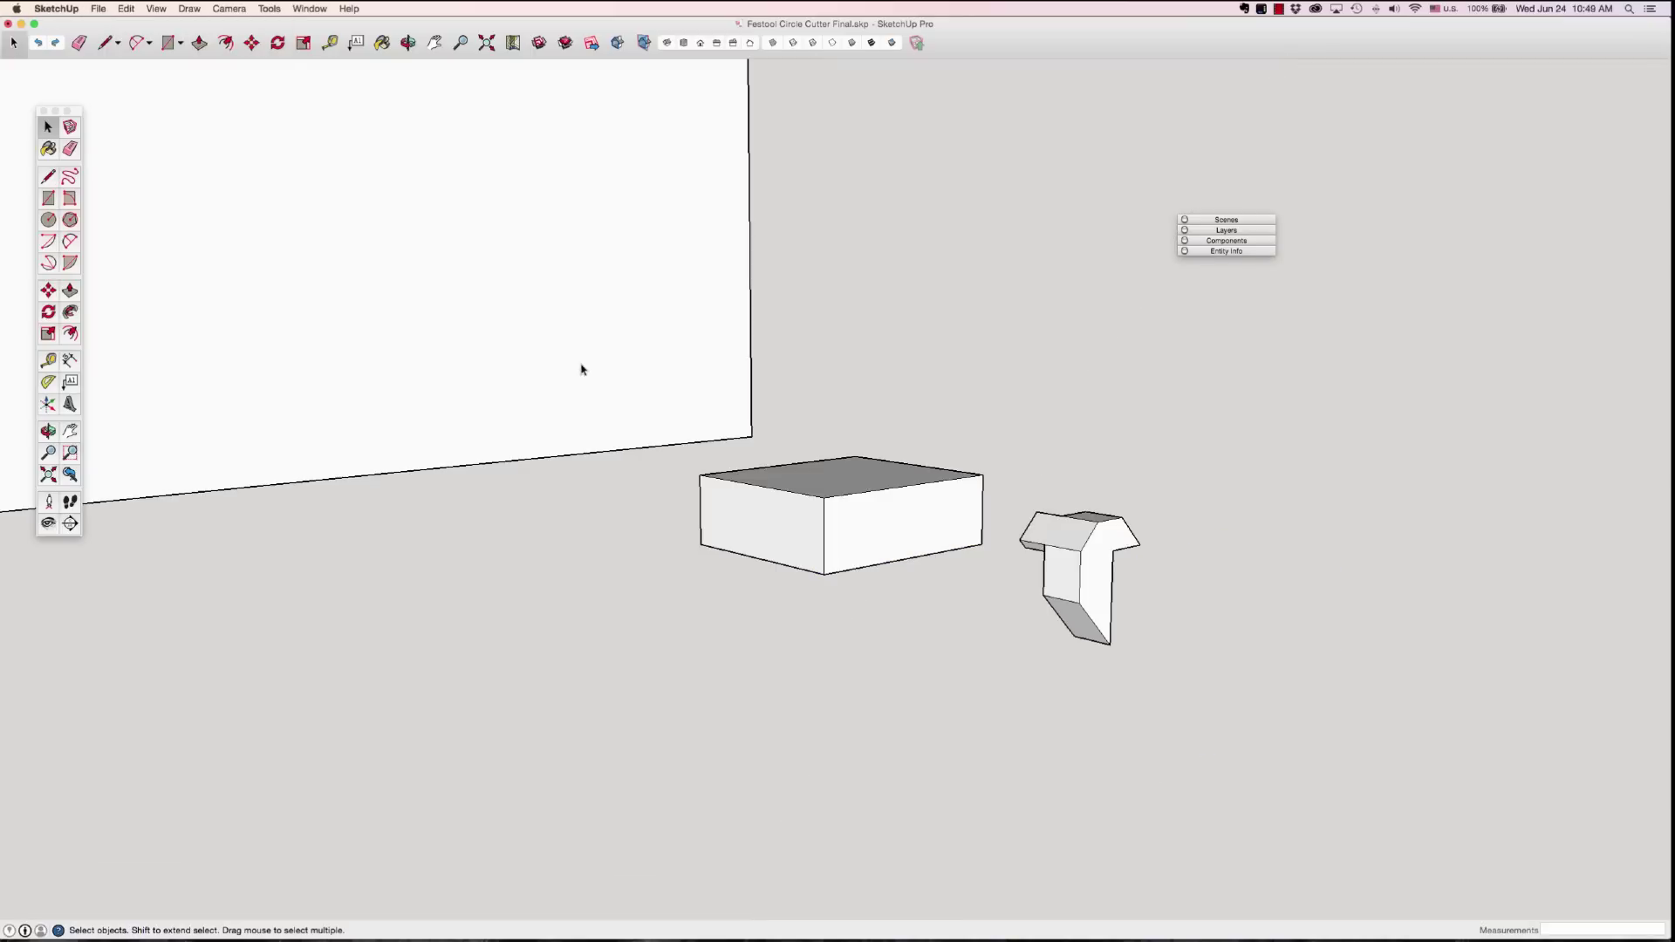
# Step: Move the clip by its lower corner onto the matching lower corner of the block
pyautogui.click(1031, 594)
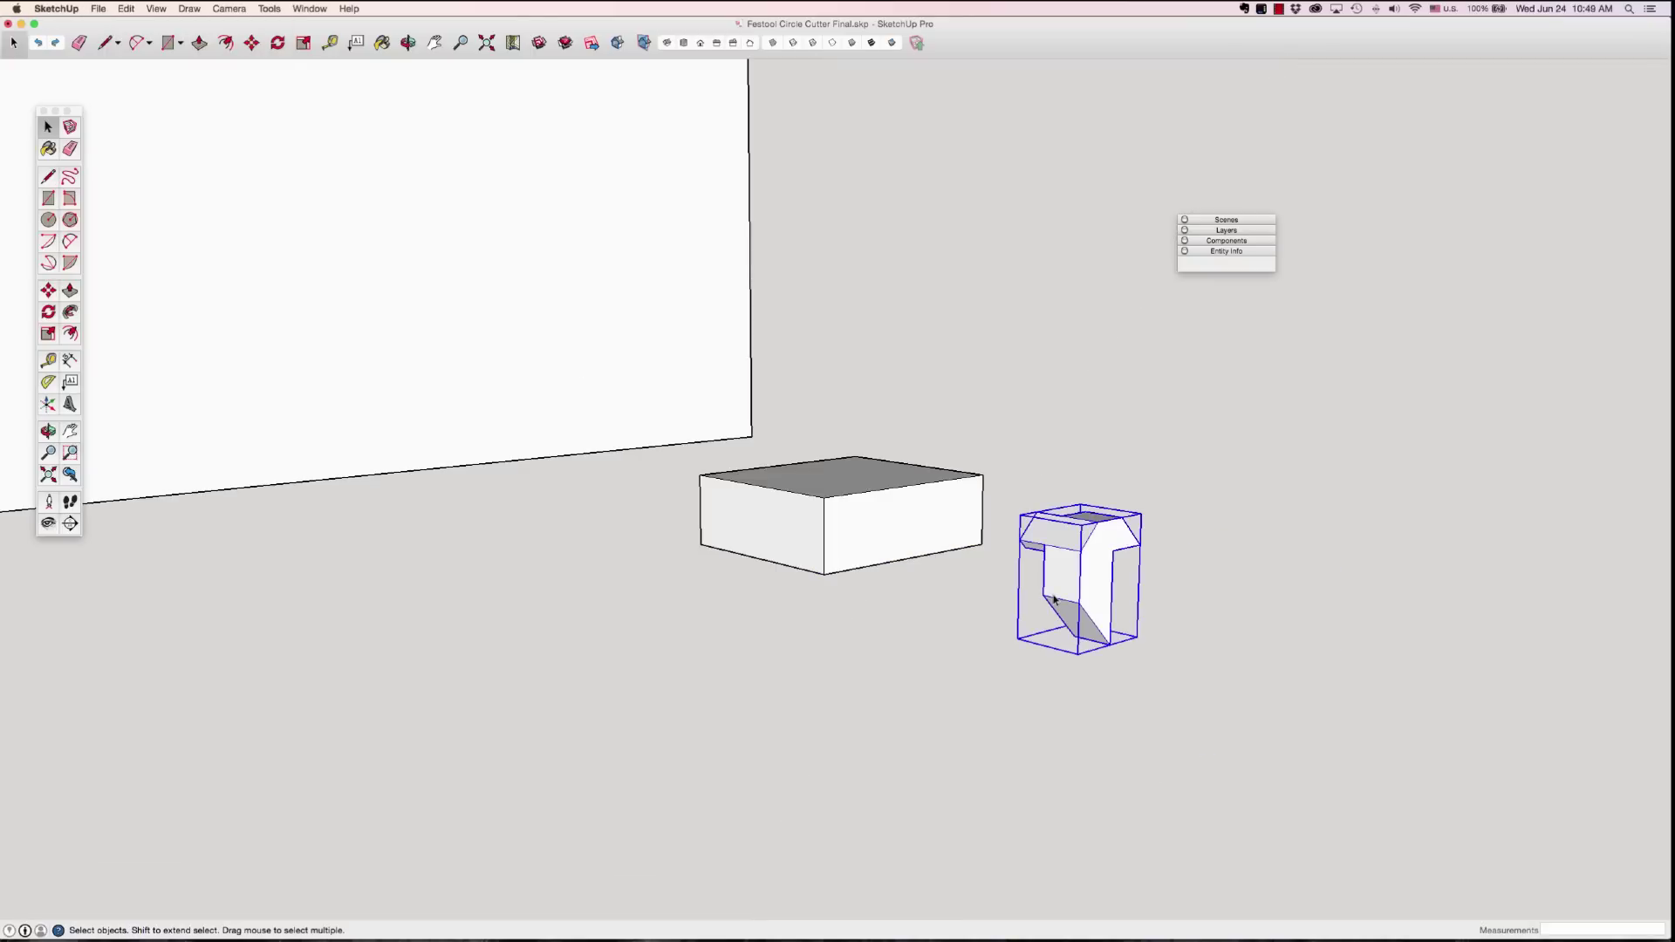
pyautogui.press('m')
pyautogui.click(1039, 617)
pyautogui.click(1107, 643)
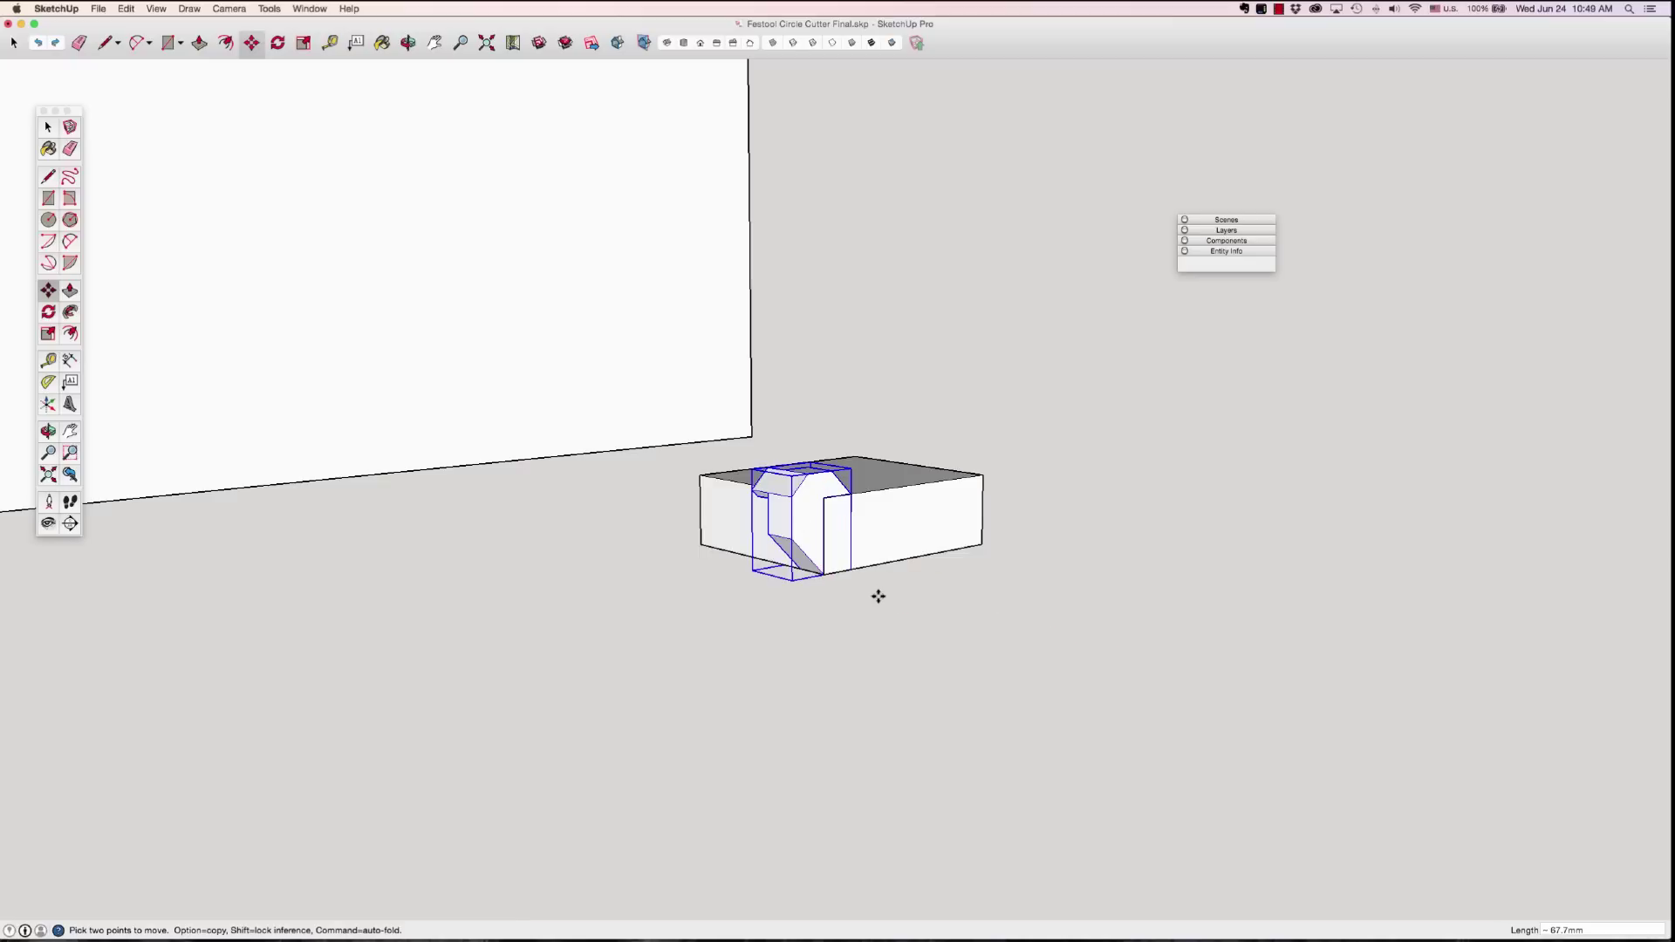
# Step: Copy the clip about 49.5 mm along the block's side, past the opposite corner
pyautogui.moveTo(875, 590); pyautogui.dragTo(994, 591, button='middle')
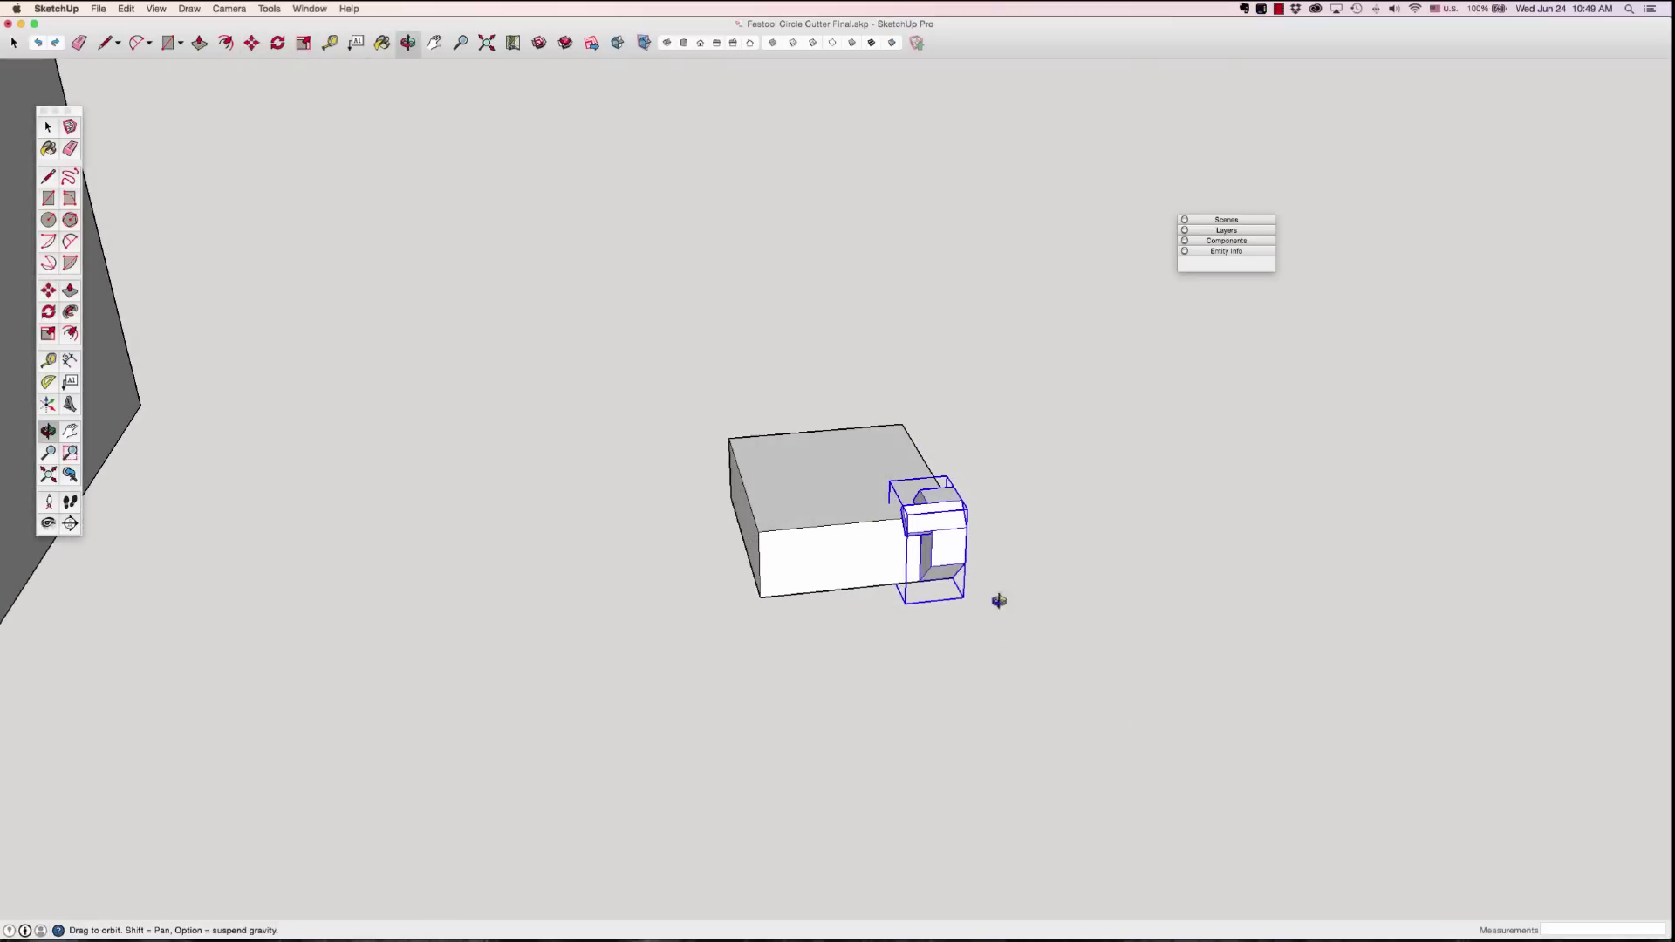
pyautogui.press('m')
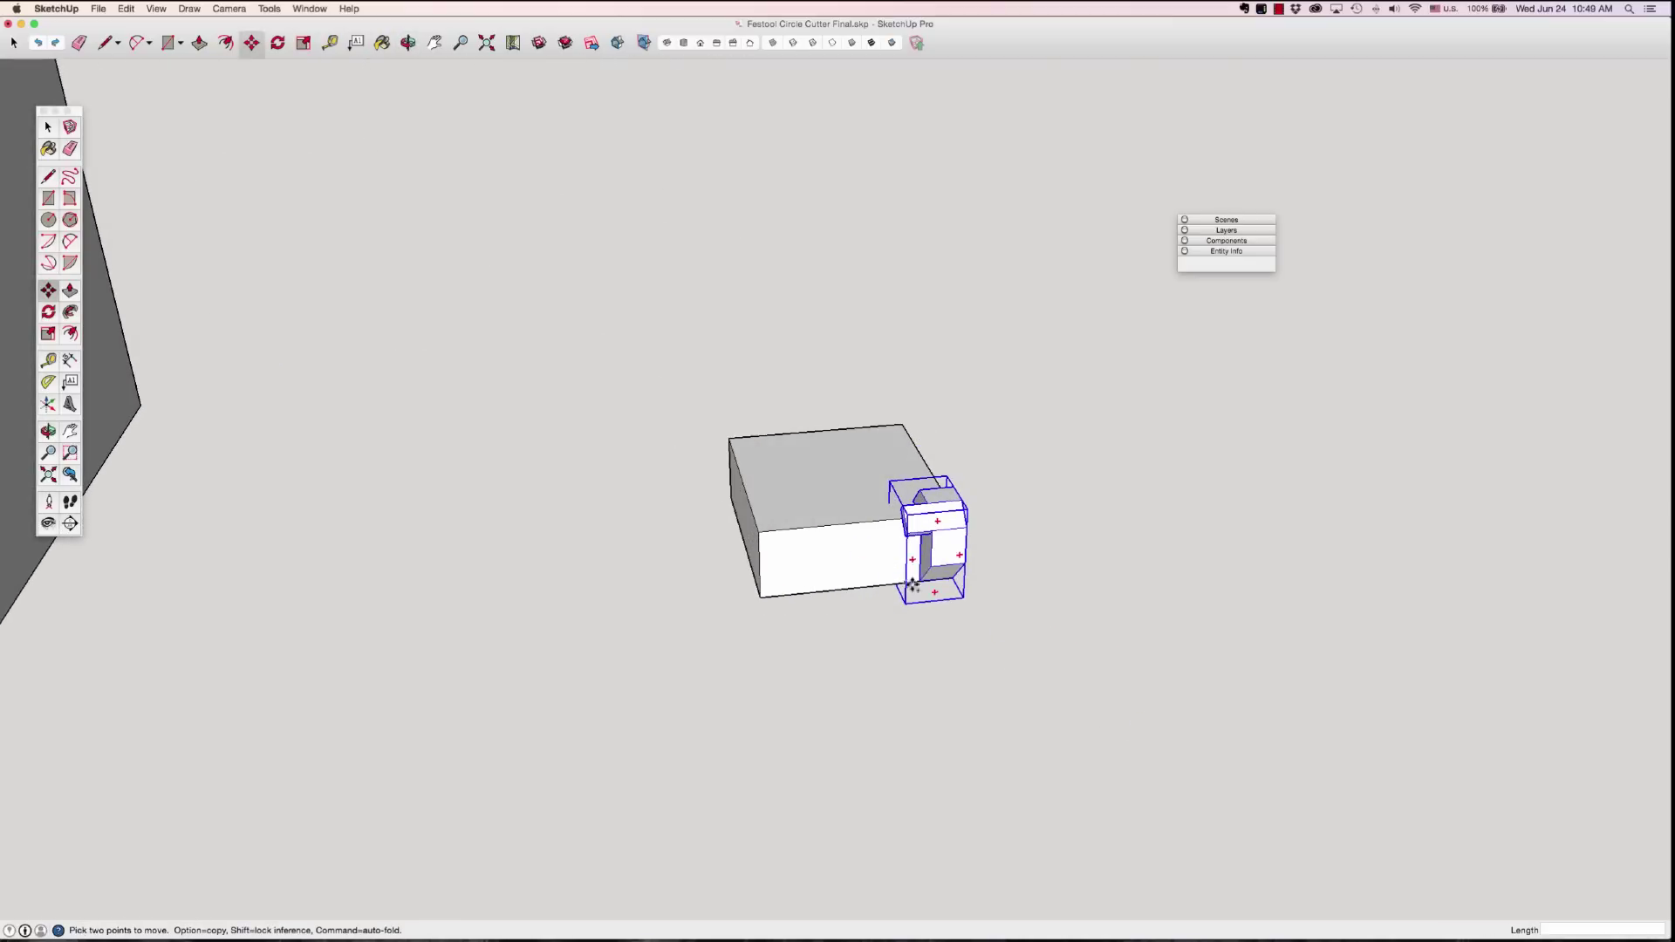
pyautogui.click(951, 579)
pyautogui.press('alt')
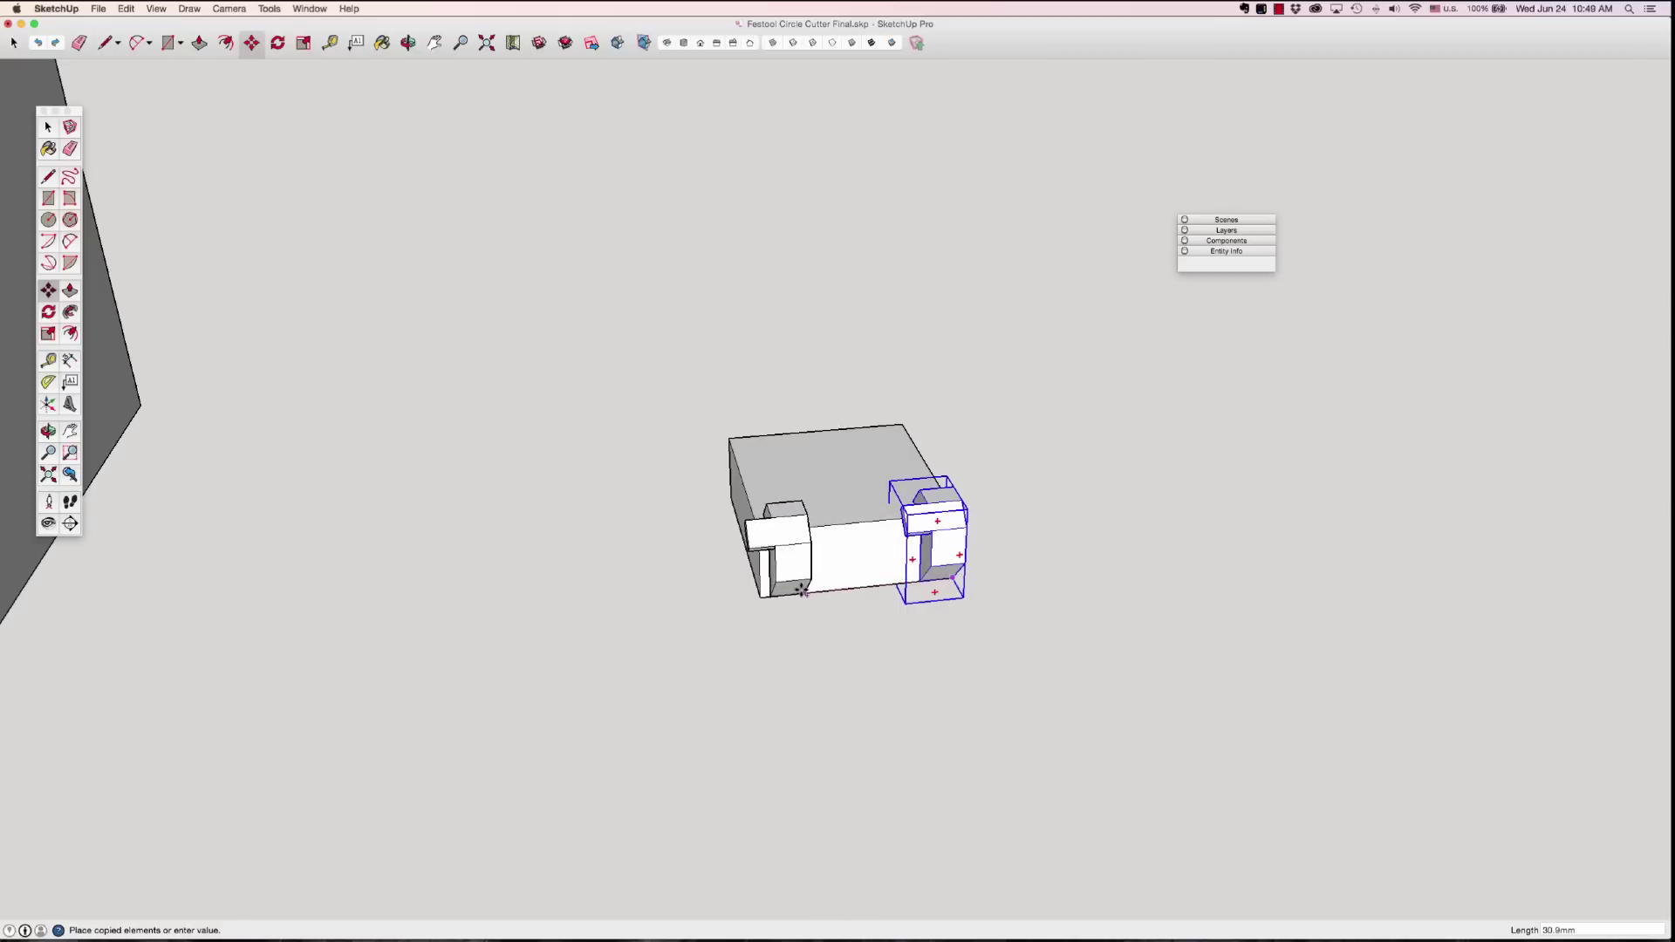
pyautogui.click(711, 597)
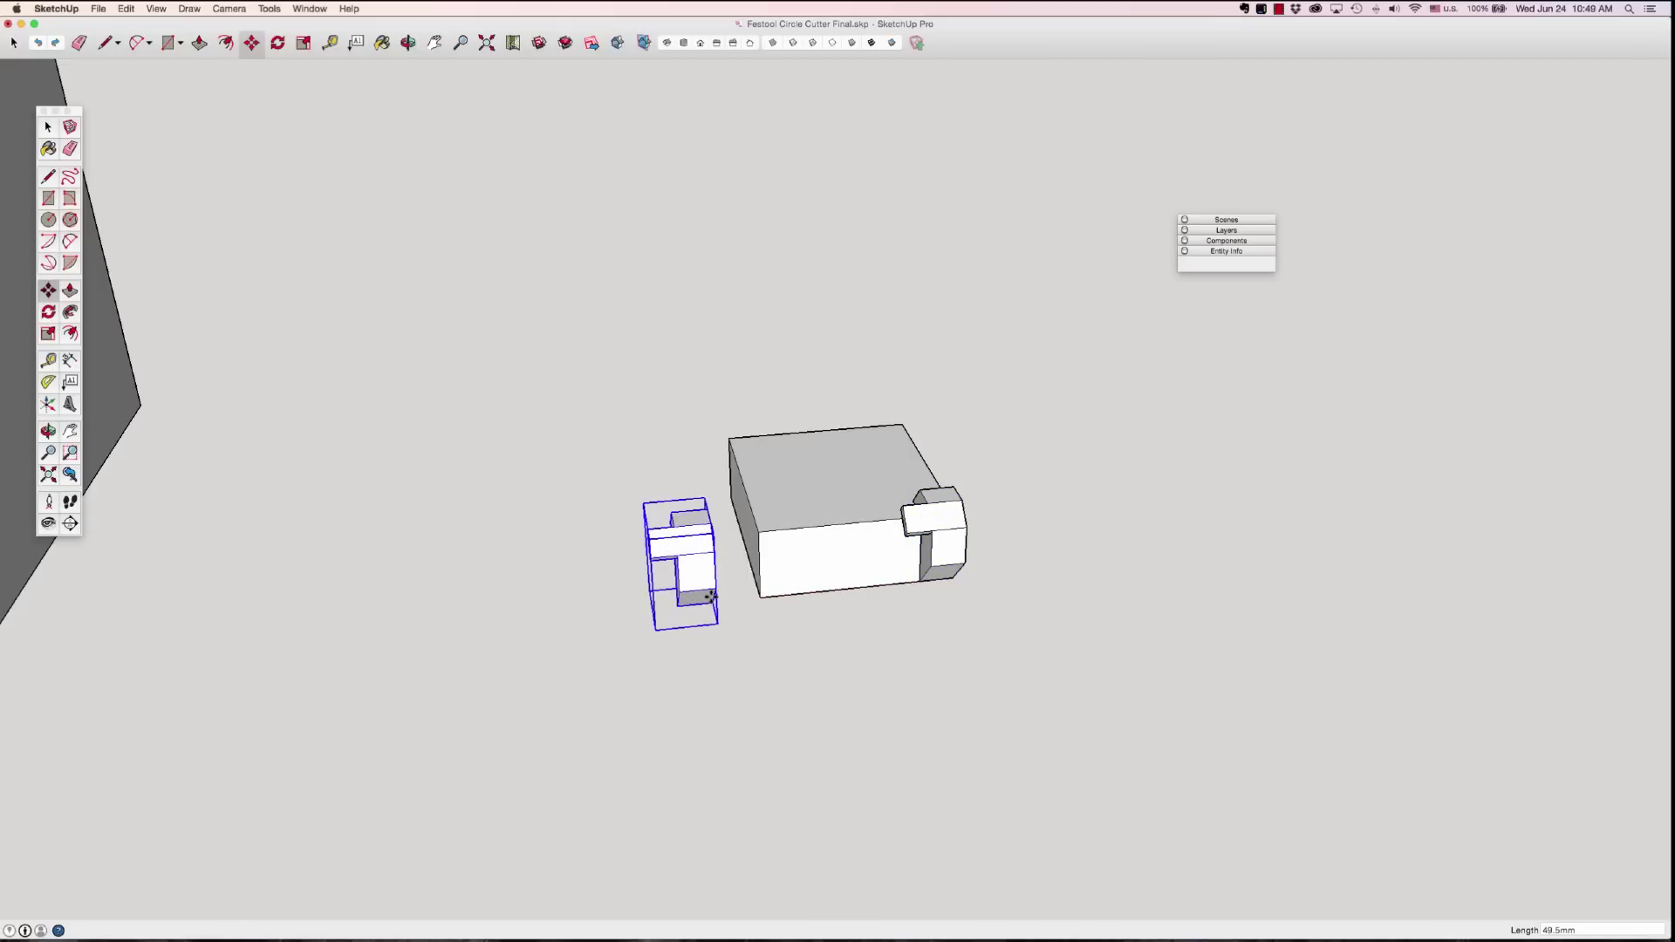
# Step: Mirror the copied clip by scaling it to -1.00 along the red axis
pyautogui.moveTo(736, 590); pyautogui.dragTo(583, 515, button='middle')
pyautogui.press('s')
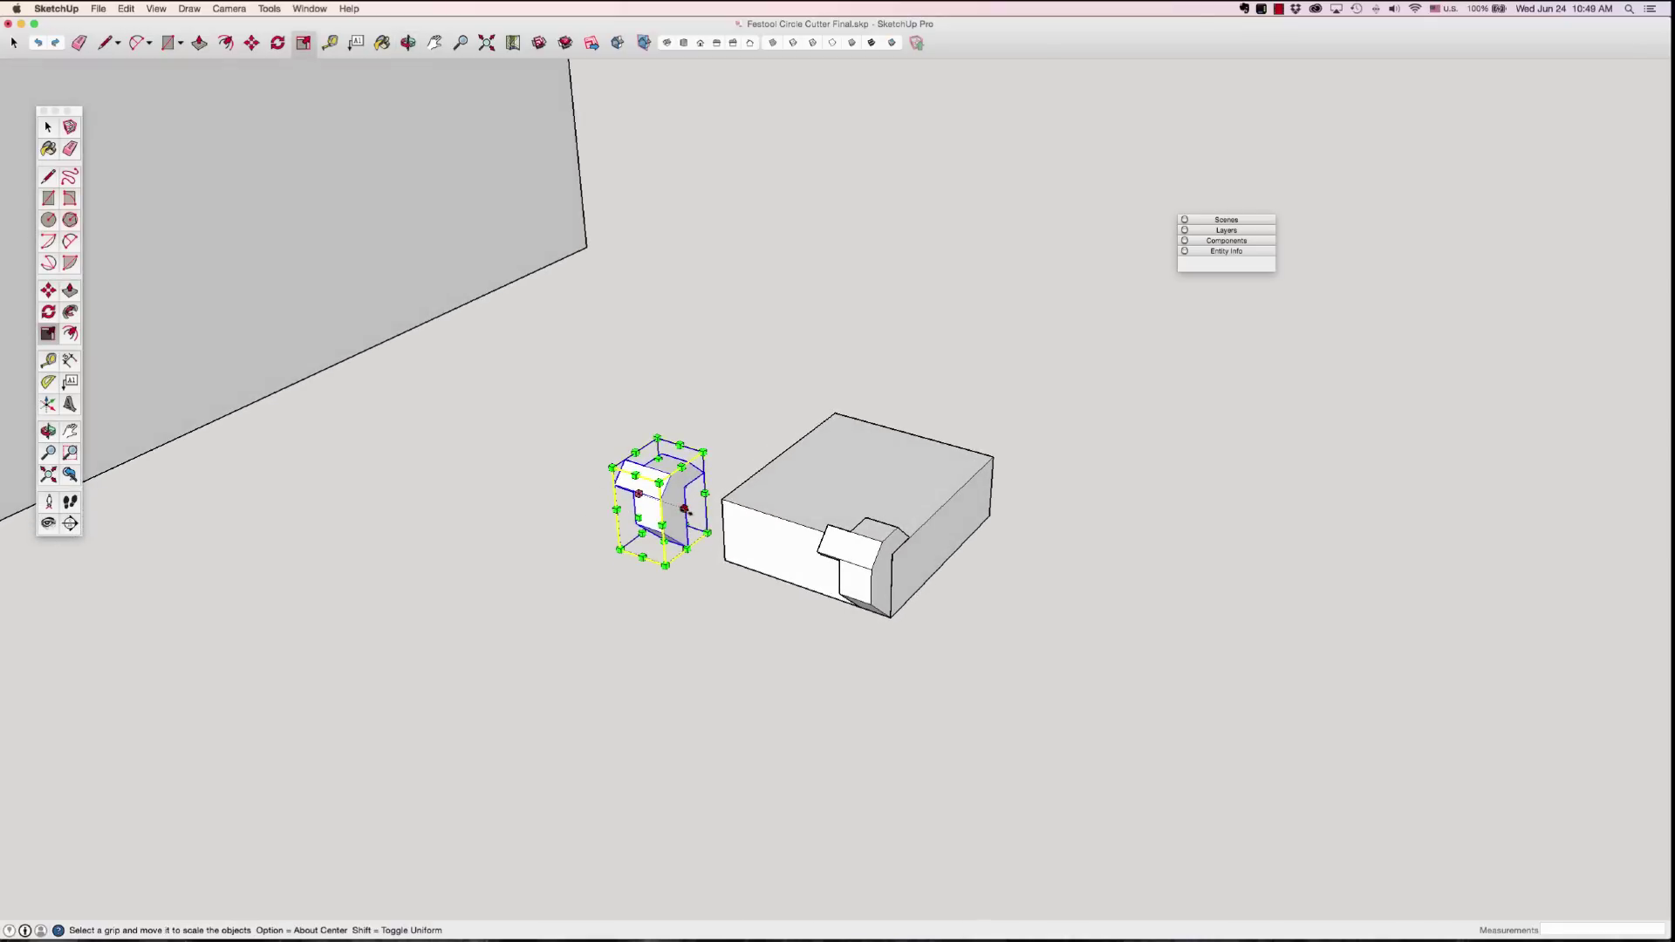
pyautogui.moveTo(691, 511); pyautogui.dragTo(590, 487)
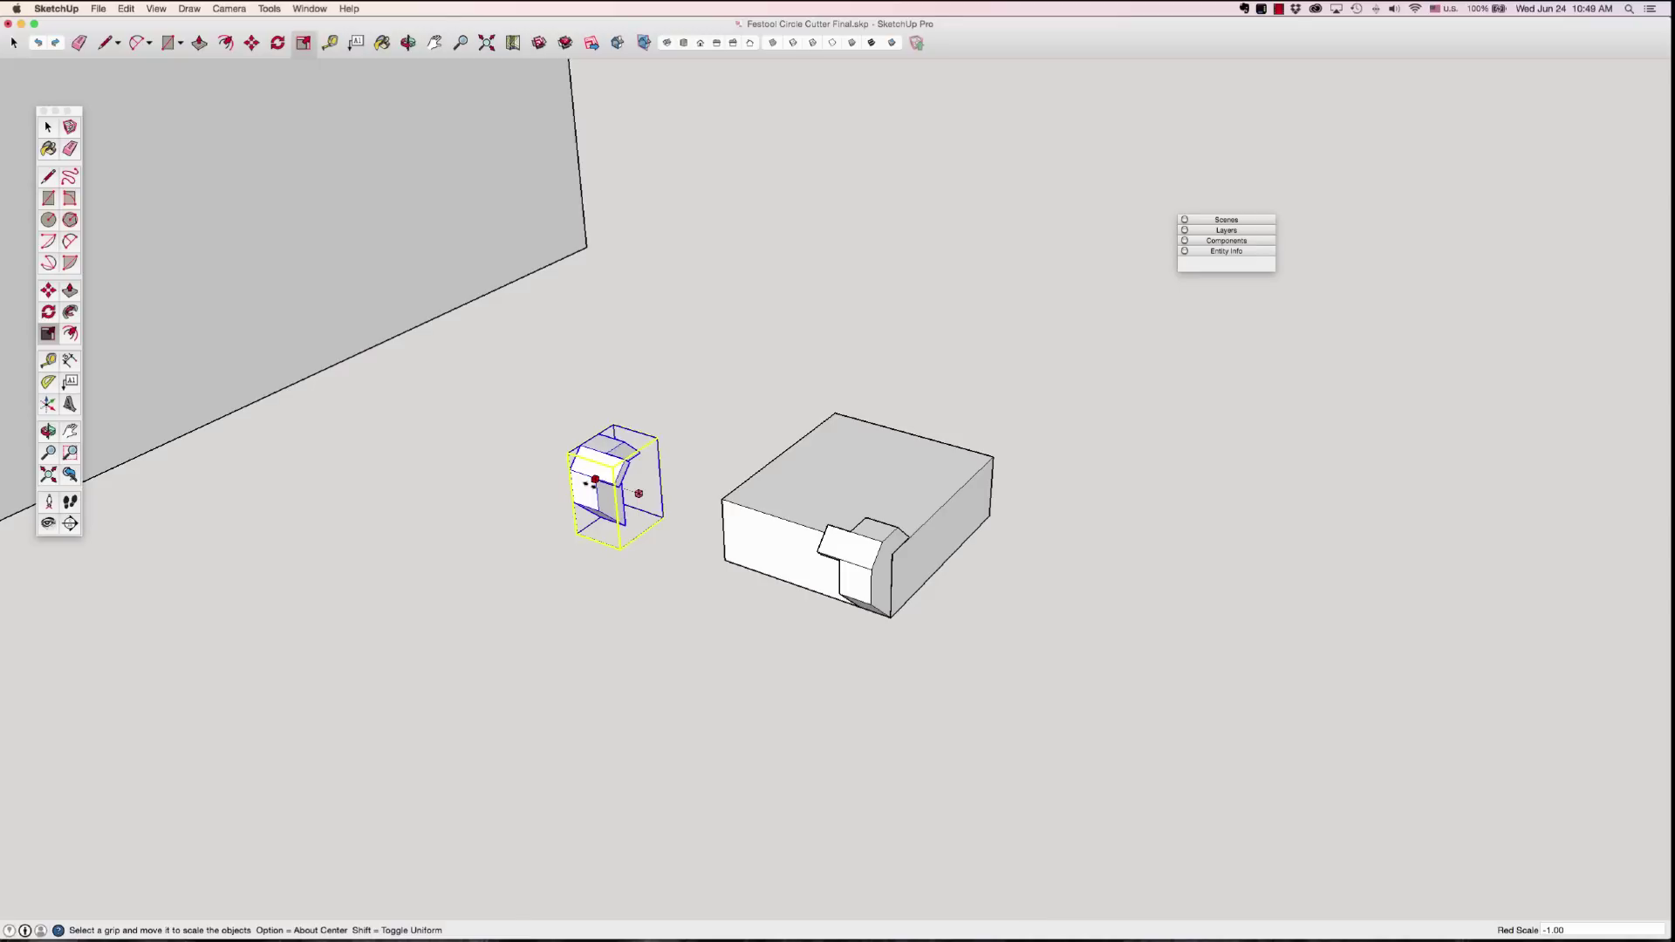
pyautogui.moveTo(586, 482); pyautogui.dragTo(593, 490)
pyautogui.press('space')
pyautogui.click(643, 565)
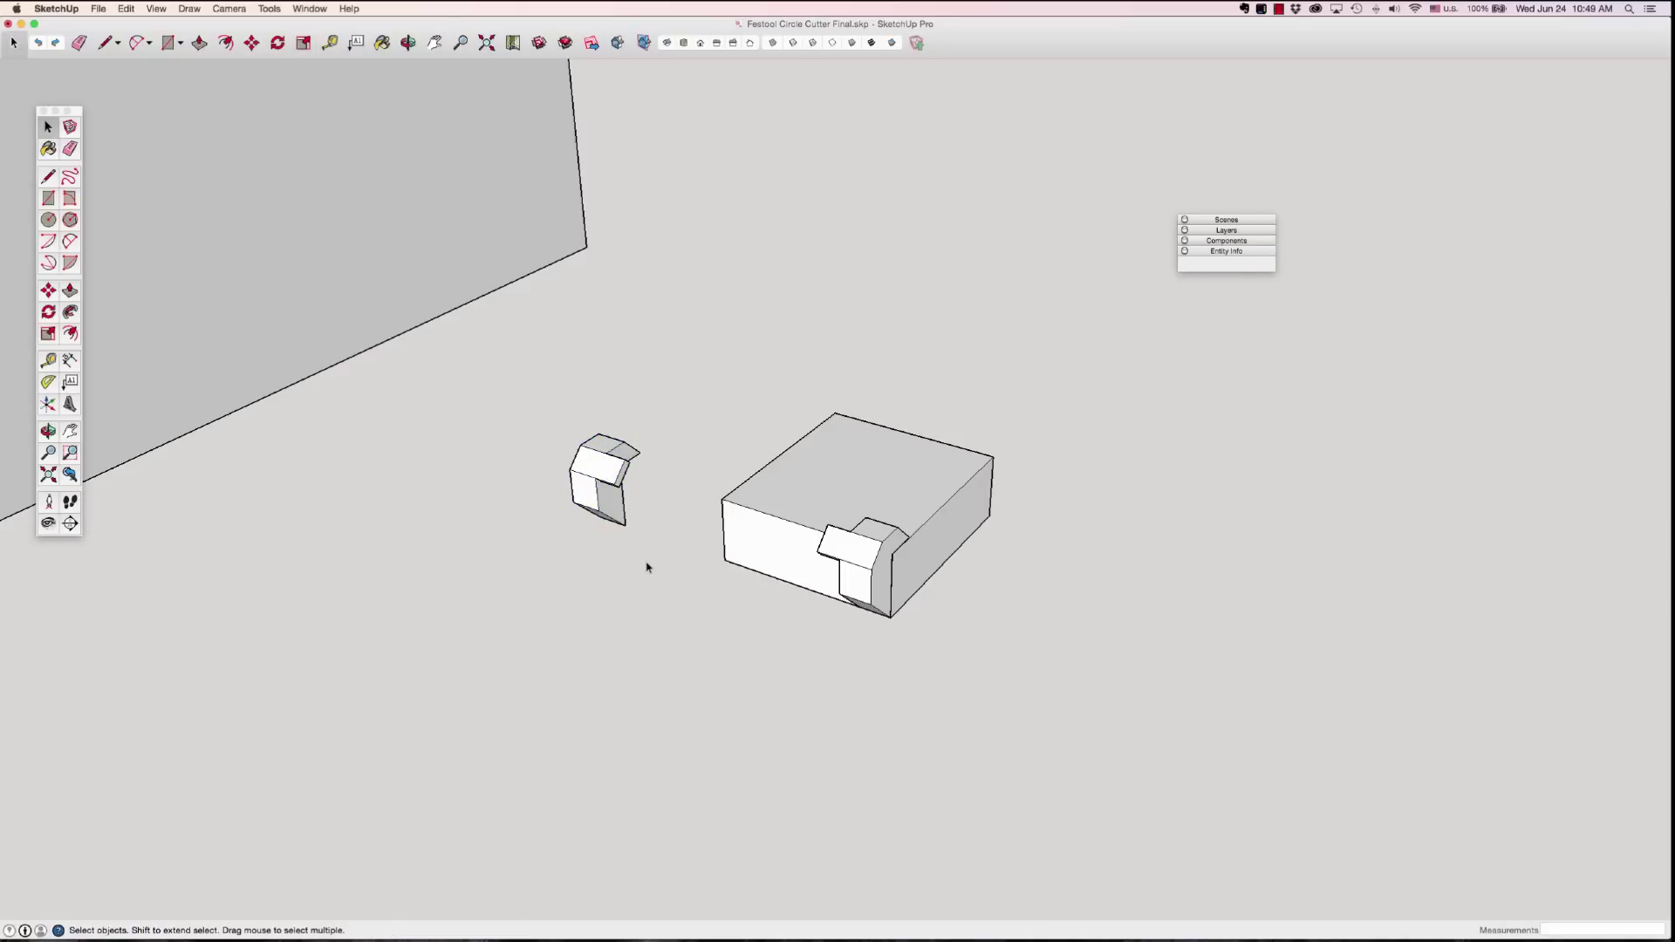
# Step: Move the mirrored clip by its lower corner onto the block's free lower corner, opposite the first clip
pyautogui.moveTo(587, 546); pyautogui.dragTo(674, 502, button='middle')
pyautogui.press('m')
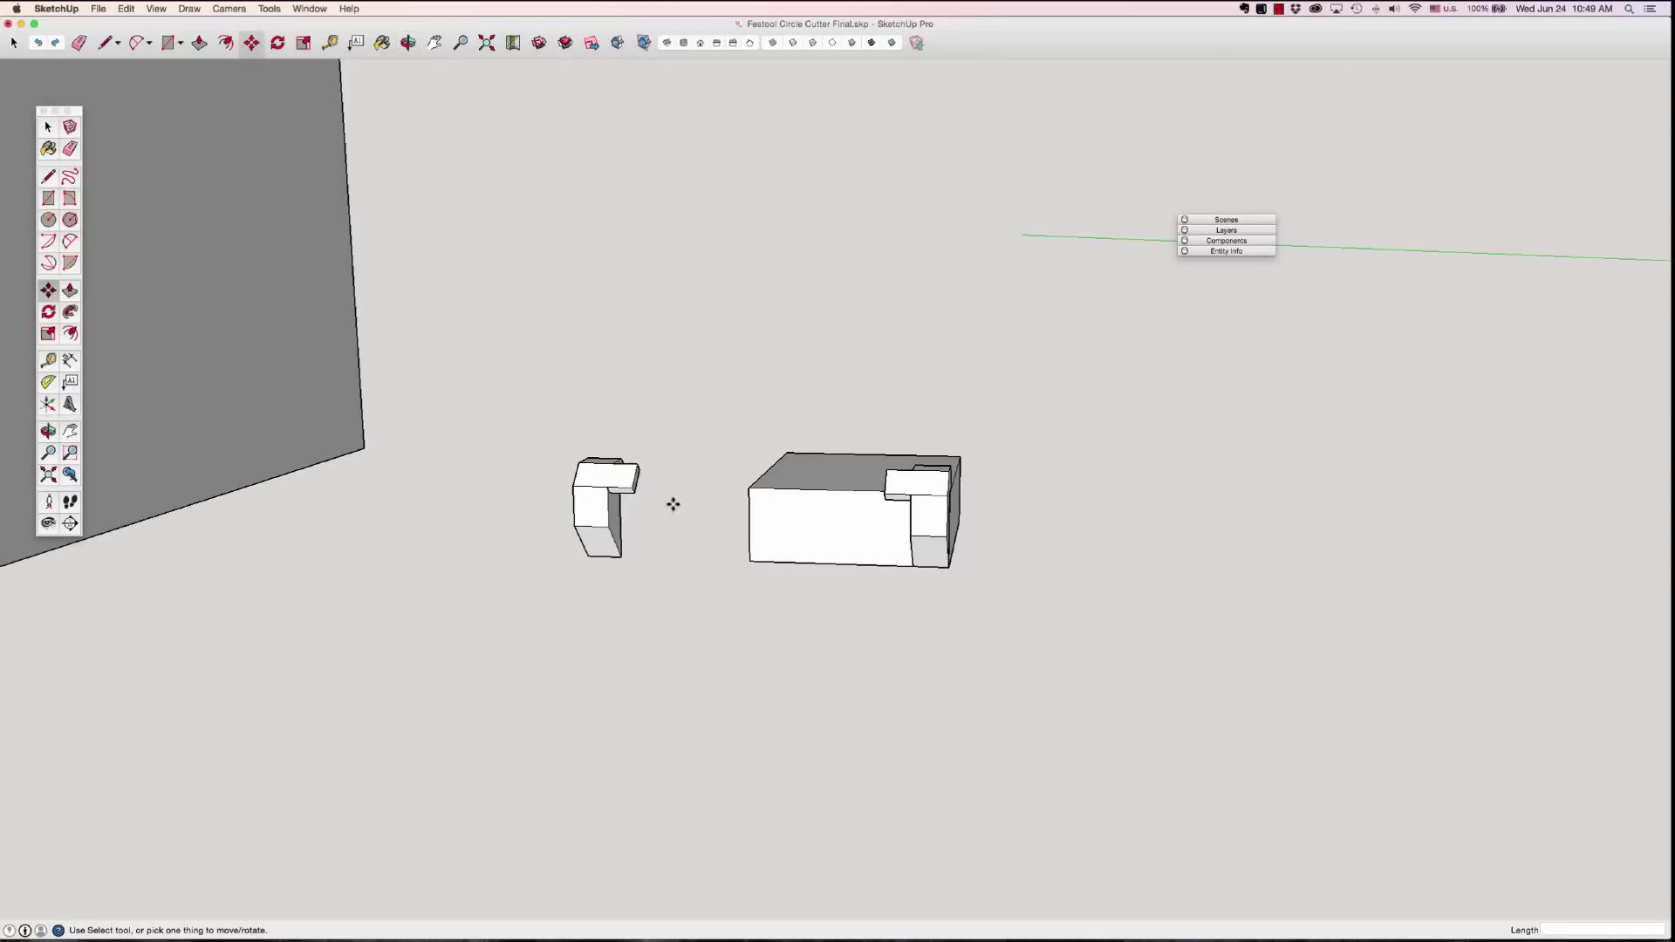
pyautogui.click(590, 557)
pyautogui.click(754, 559)
pyautogui.press('o')
pyautogui.moveTo(942, 636); pyautogui.dragTo(699, 710)
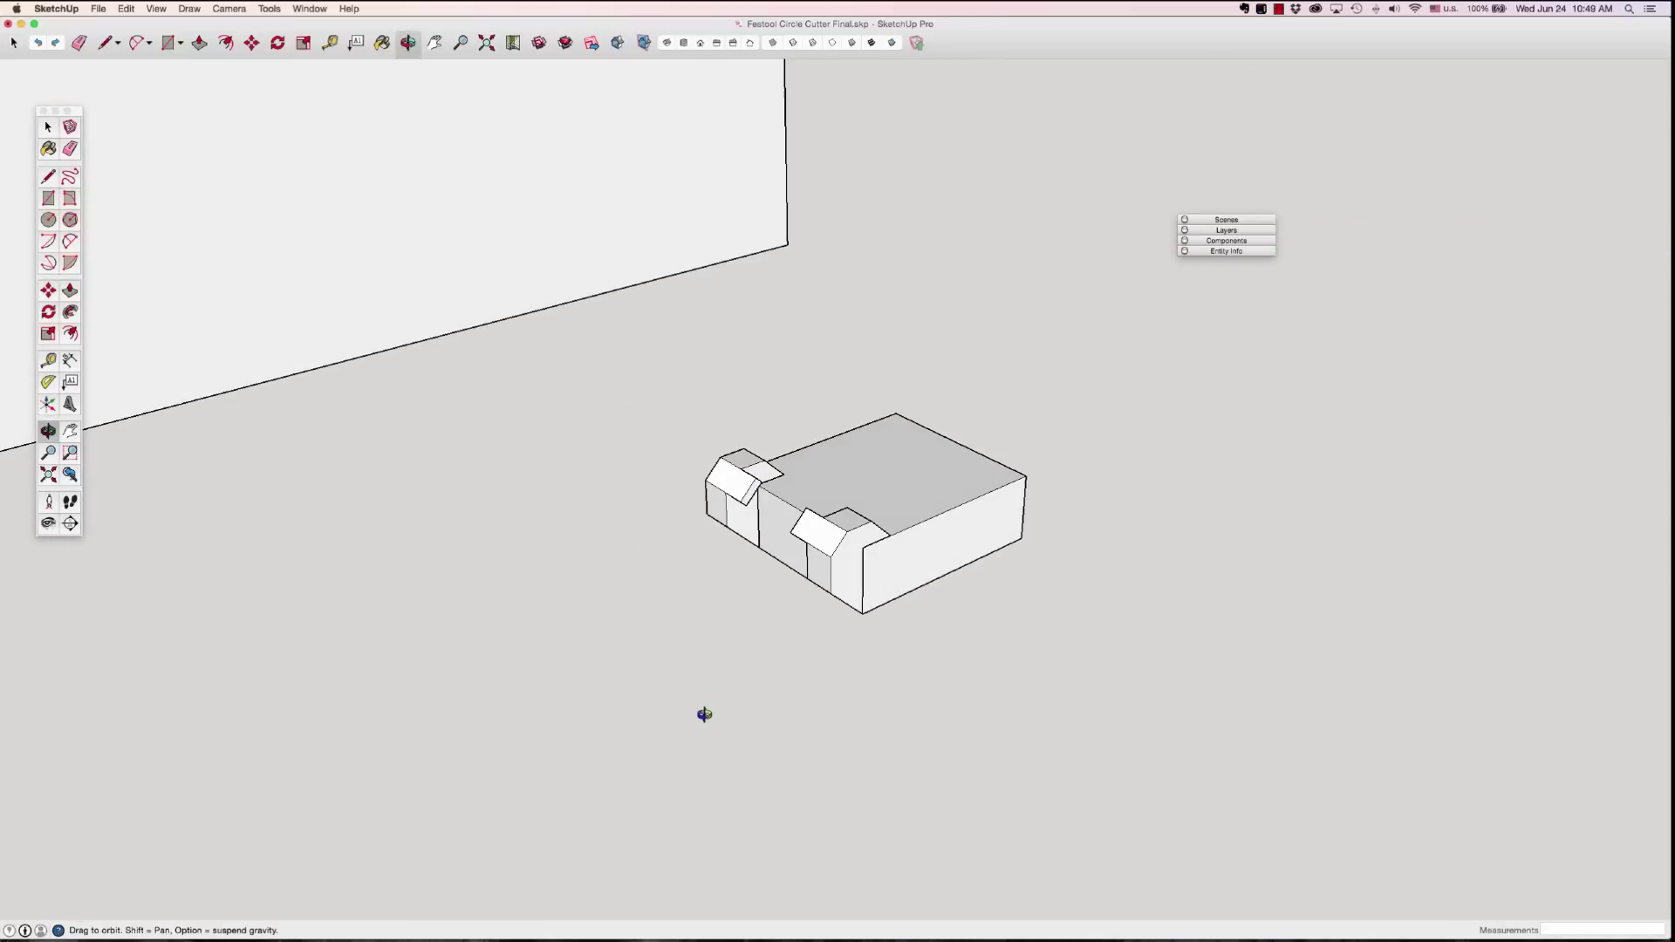
pyautogui.moveTo(942, 556); pyautogui.dragTo(772, 597)
# Step: Combine the block and both clips into one group
pyautogui.press('space')
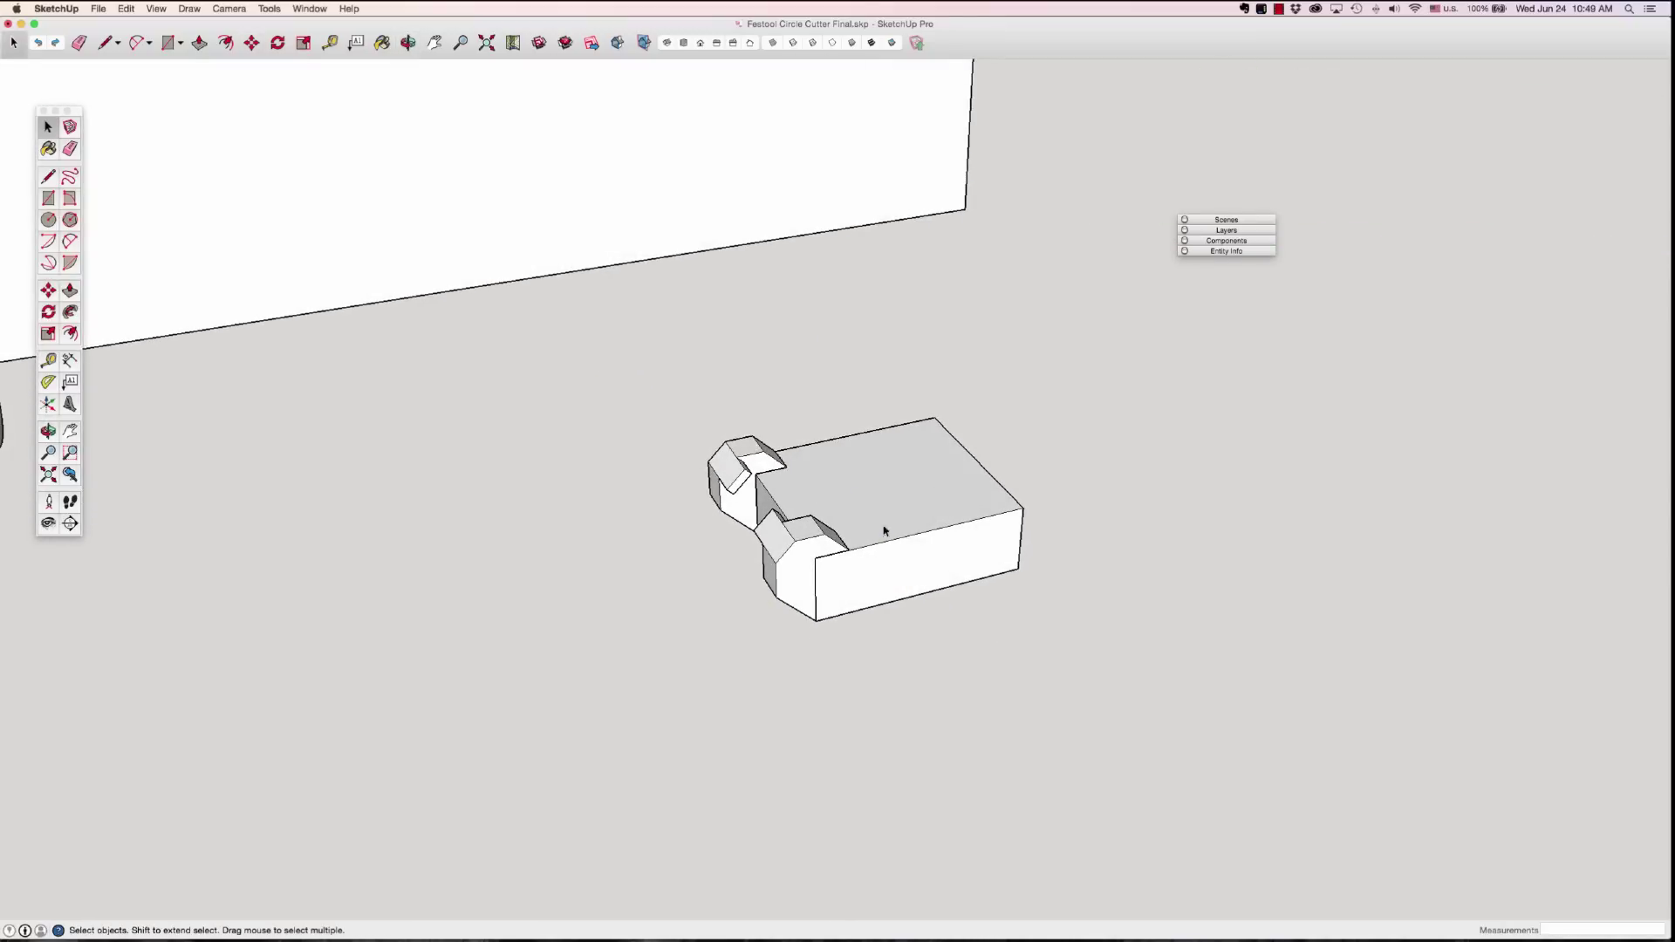
pyautogui.moveTo(612, 367); pyautogui.dragTo(1167, 696)
pyautogui.rightClick(925, 540)
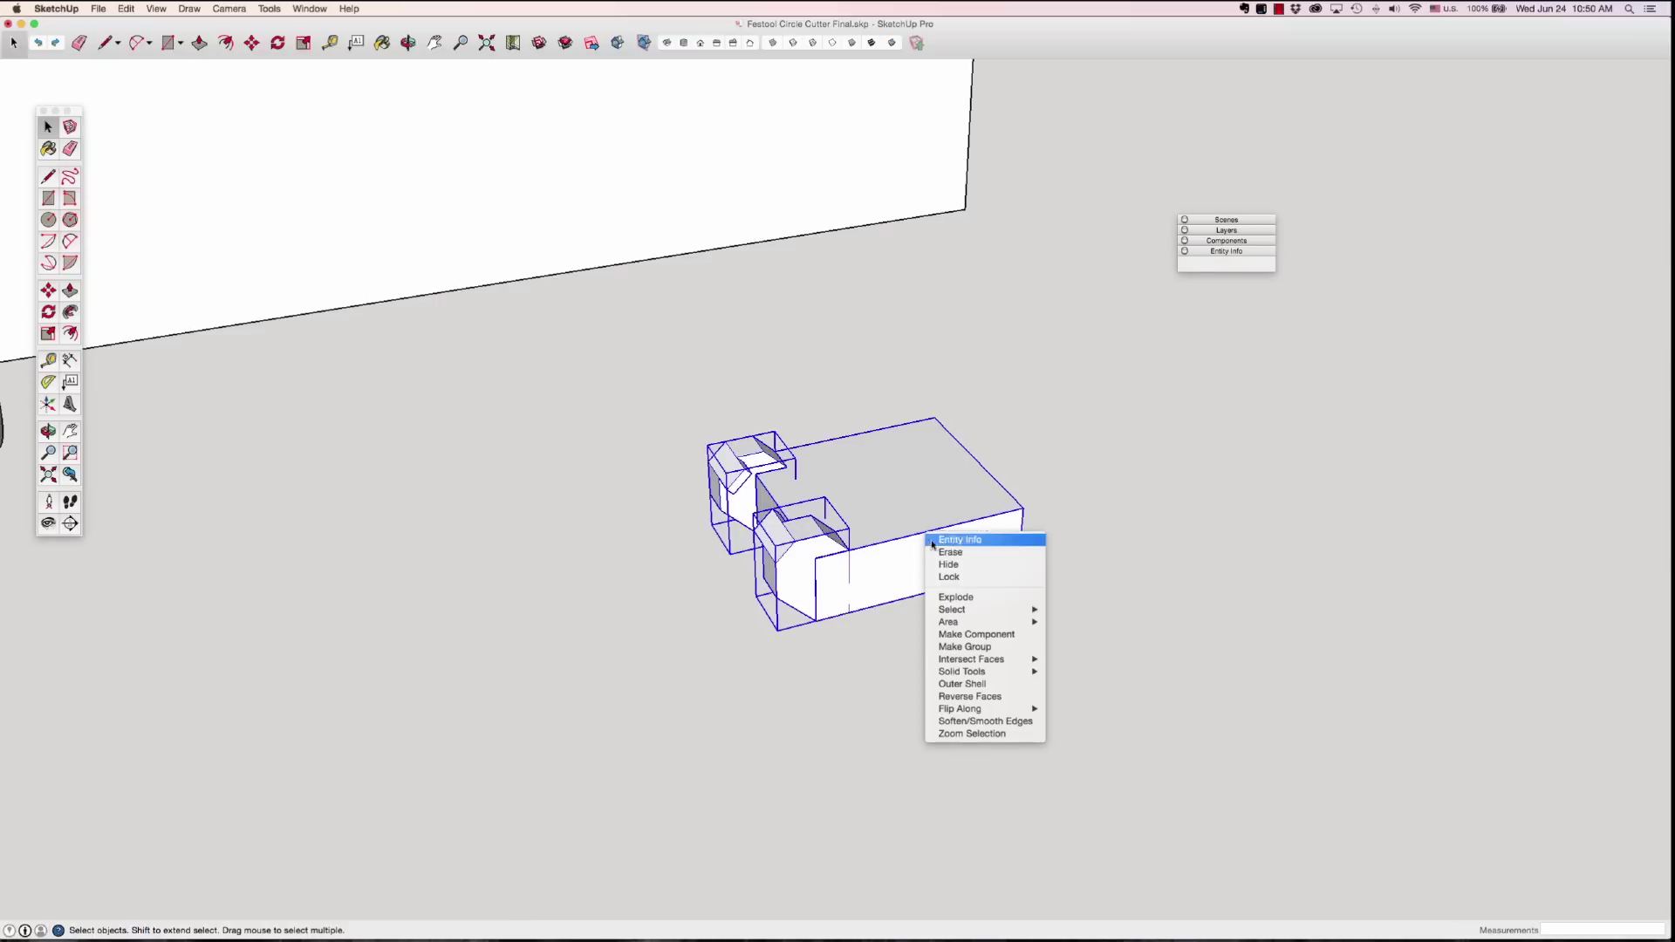
pyautogui.click(965, 648)
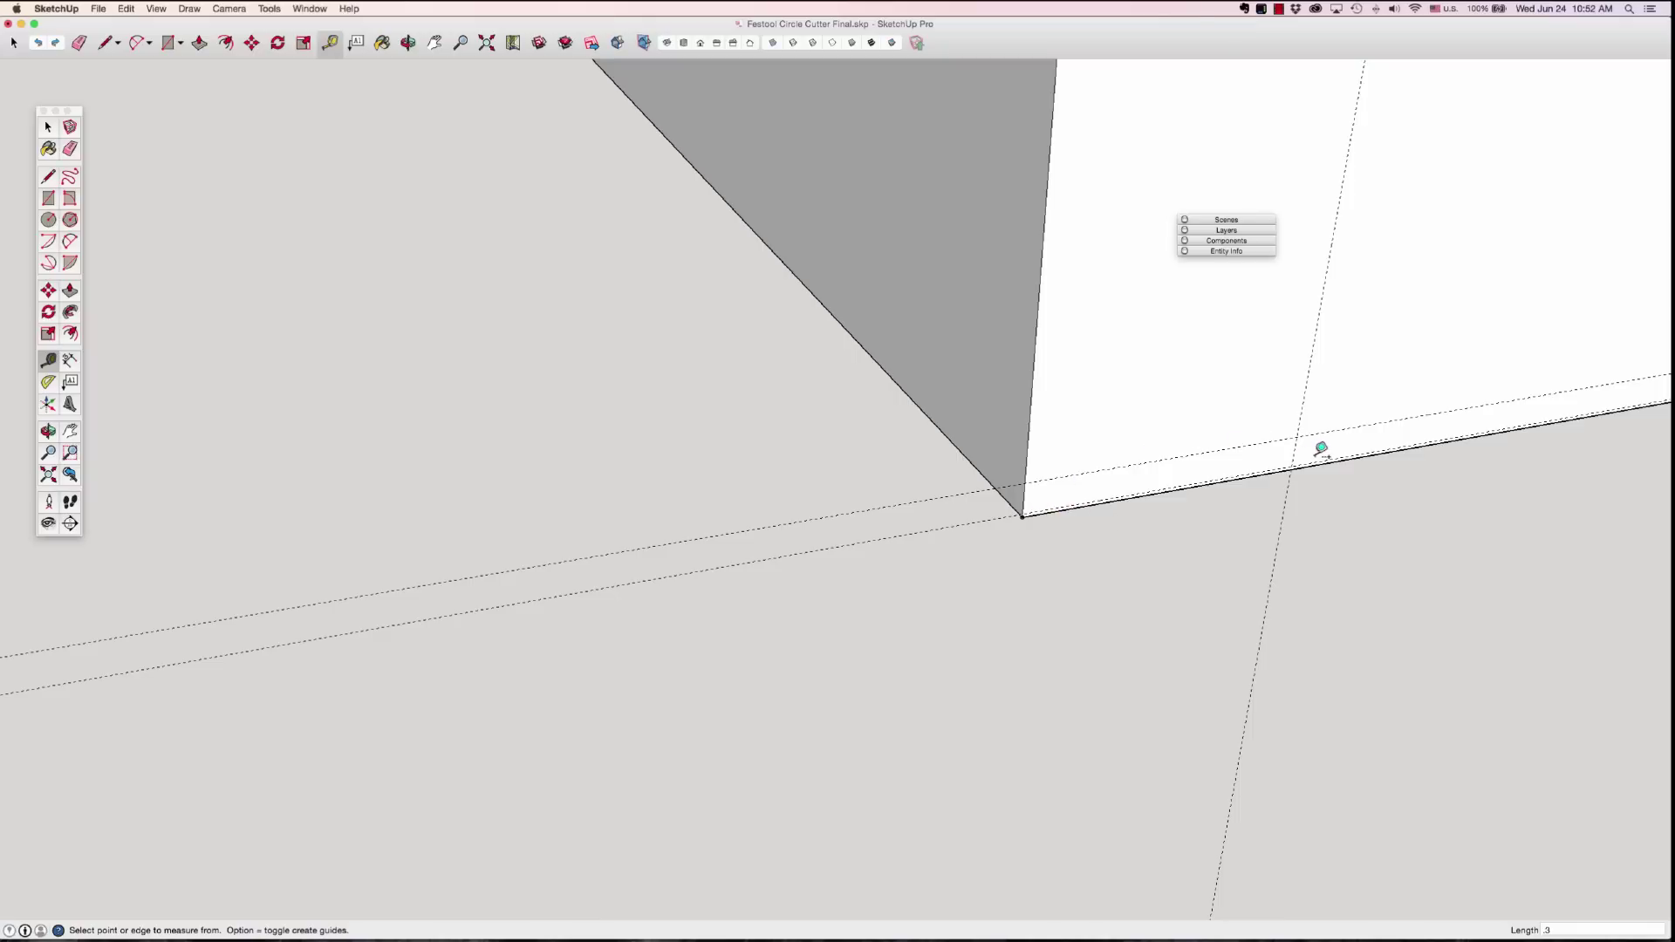
# Step: Draw a 2-point arc along the lower guide from the corner edge to the crossing guide, bulging about 2.7 mm to the upper guide
pyautogui.press('space')
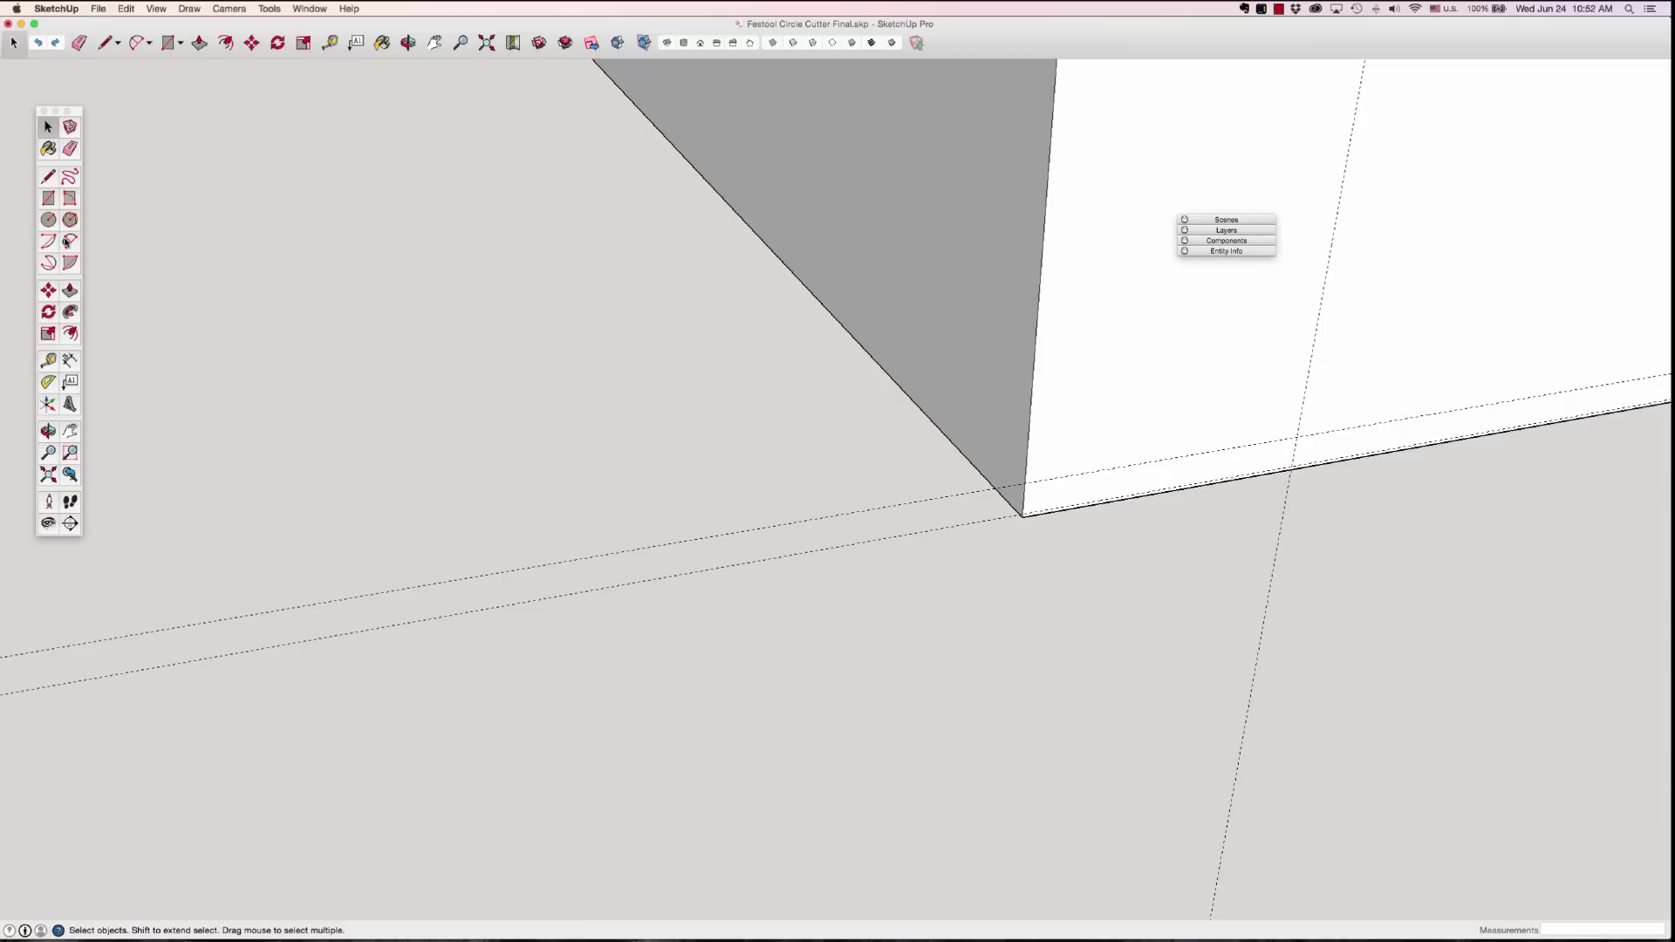
pyautogui.click(67, 241)
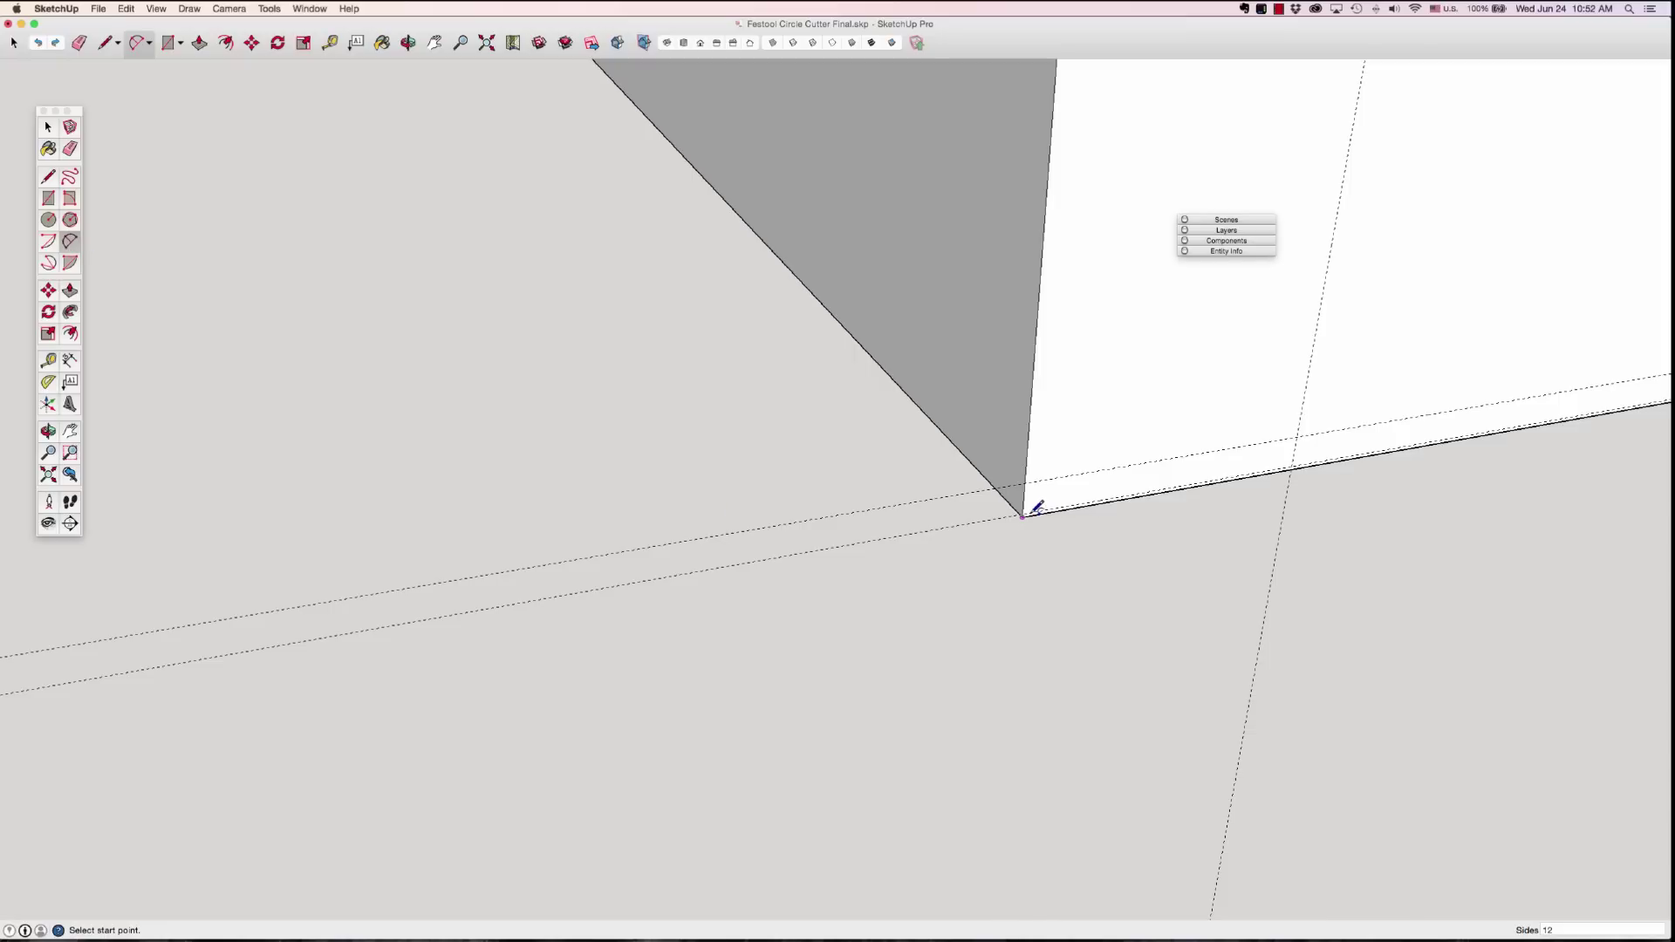
pyautogui.scroll(4, 1036, 508)
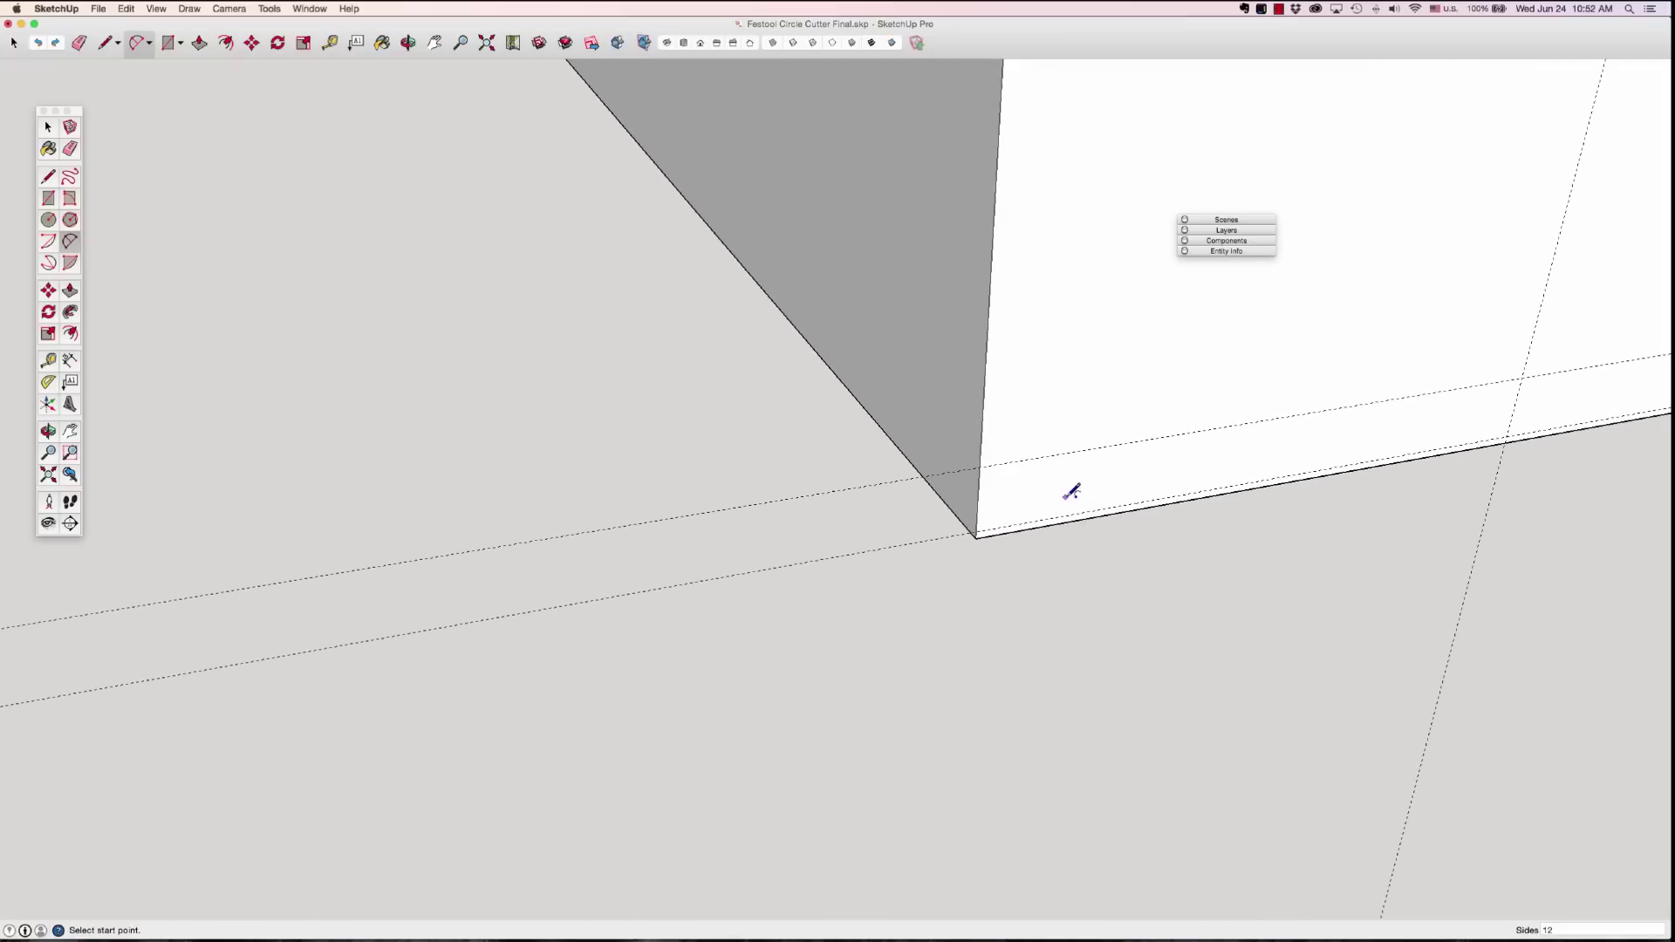
pyautogui.click(977, 533)
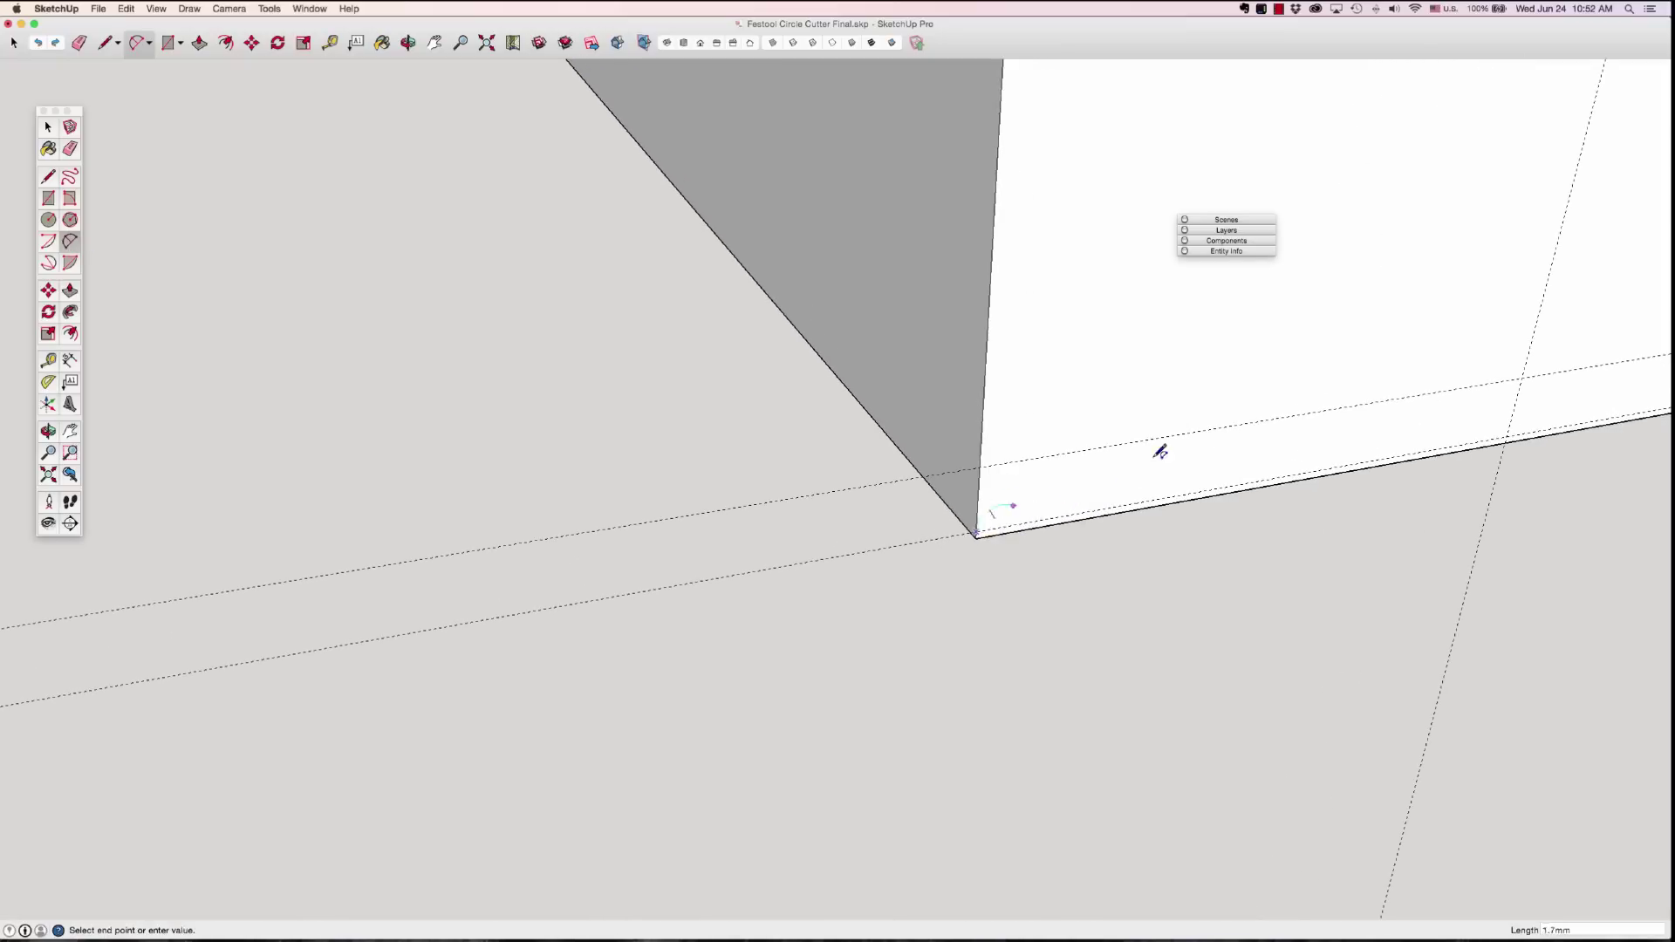
pyautogui.click(1506, 436)
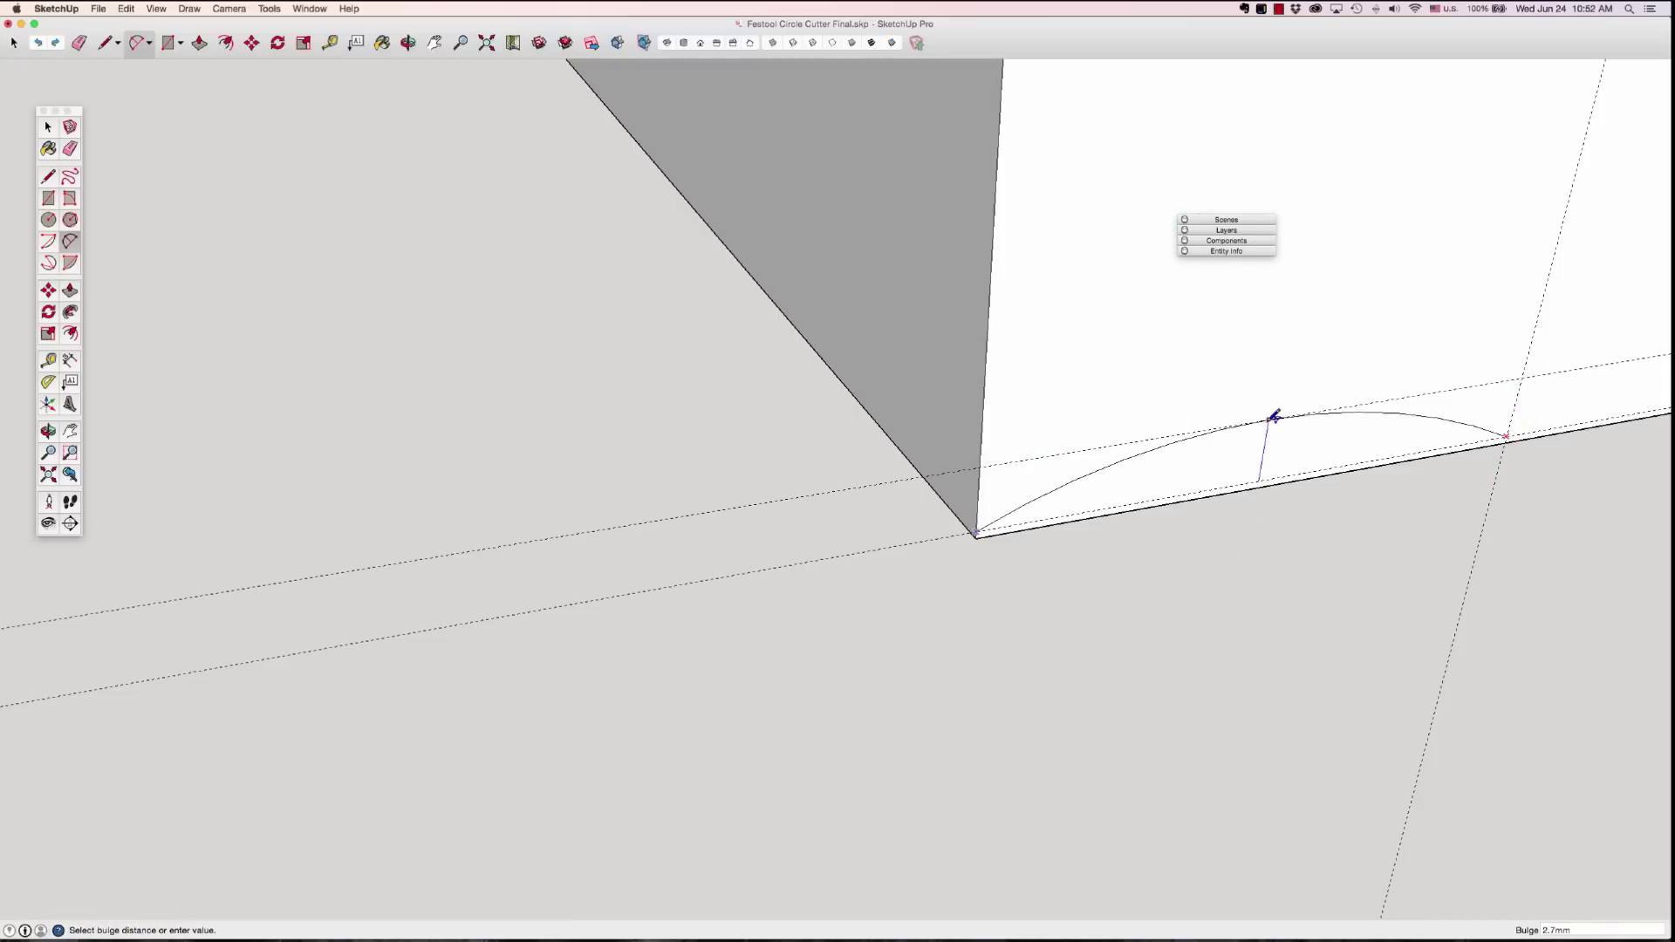
pyautogui.click(1273, 416)
# Step: Copy the arc straight down from the lower guide so its end sits on the face's bottom corner
pyautogui.scroll(2, 1150, 504)
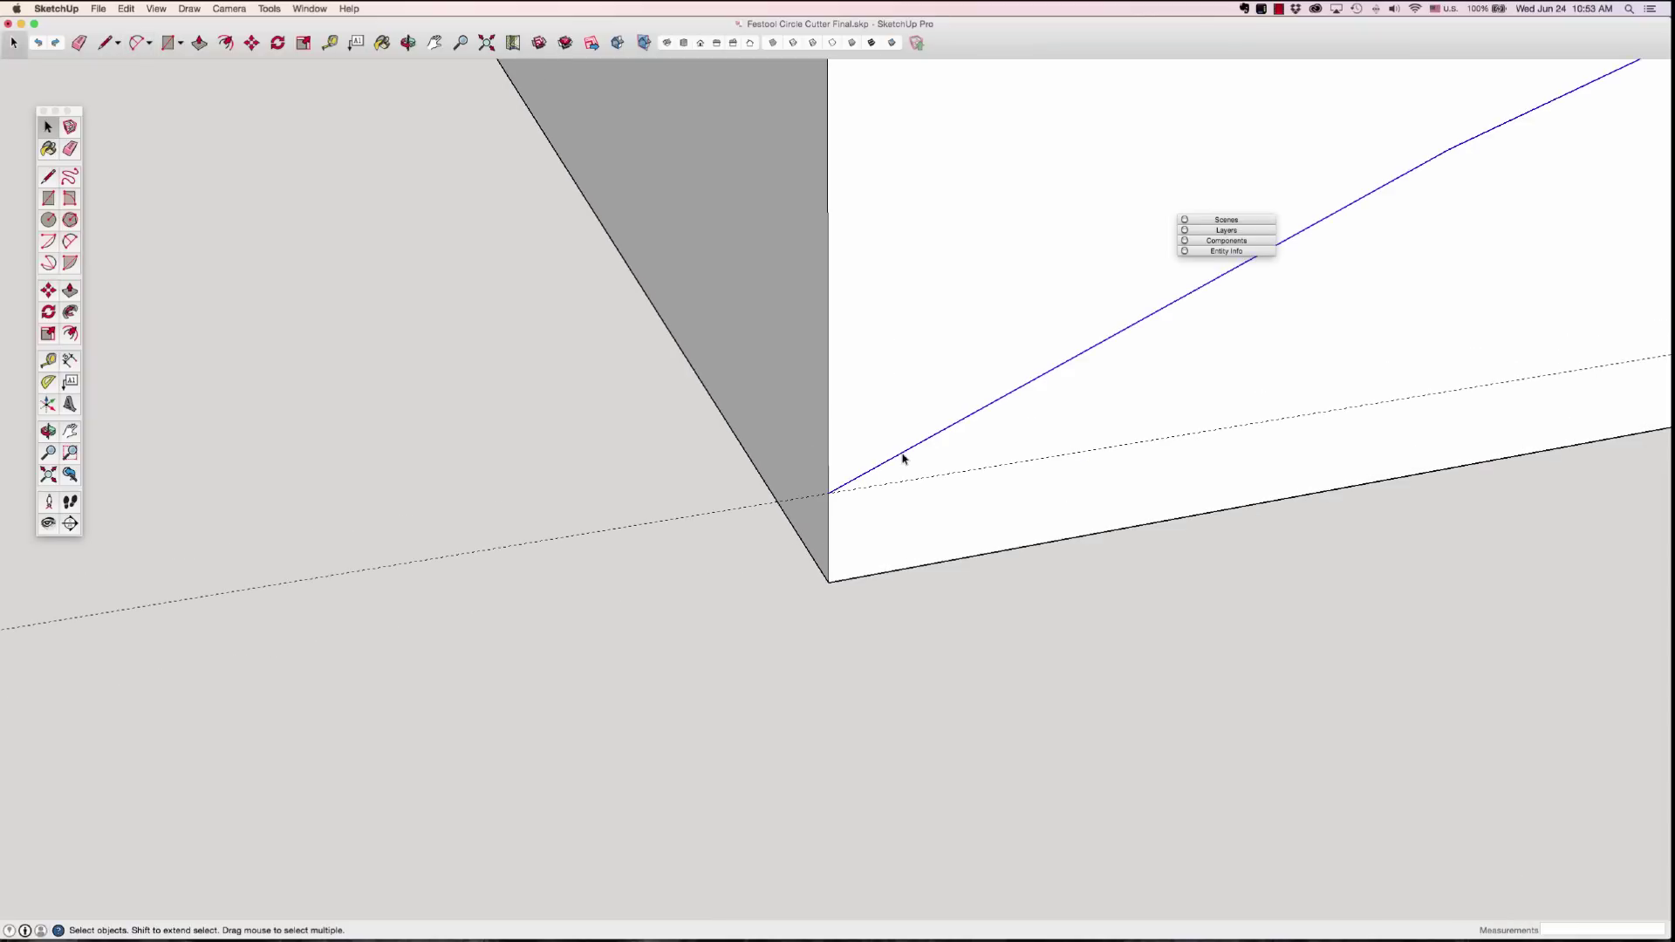
pyautogui.press('m')
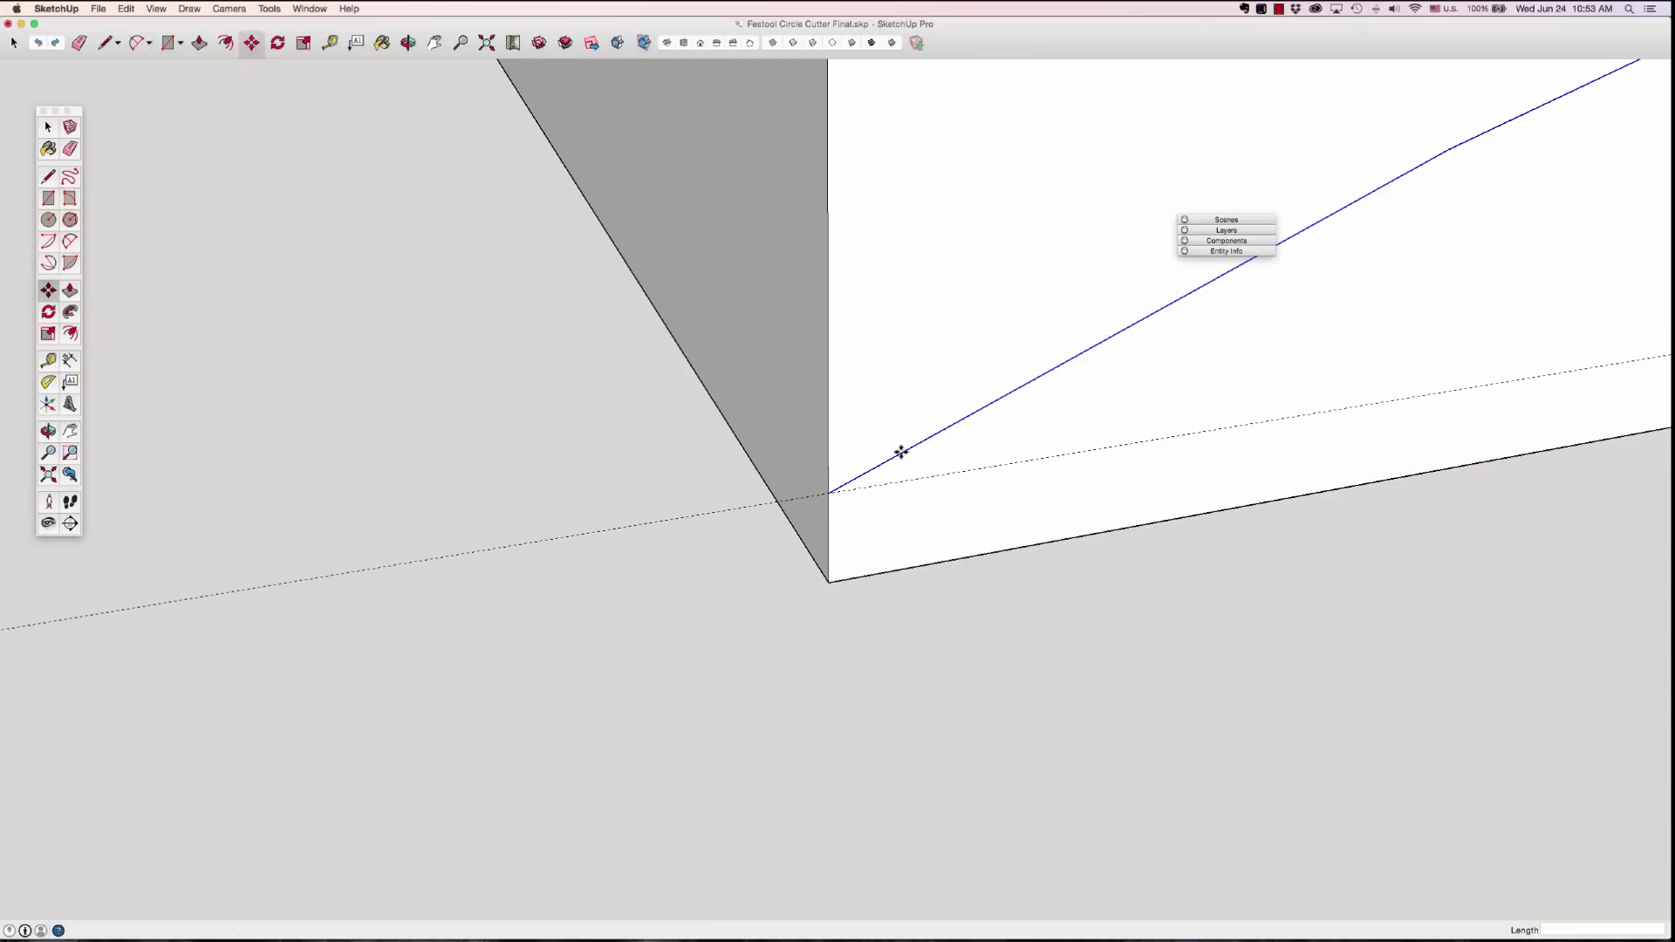
pyautogui.keyDown('alt'); pyautogui.click(829, 493); pyautogui.keyUp('alt')
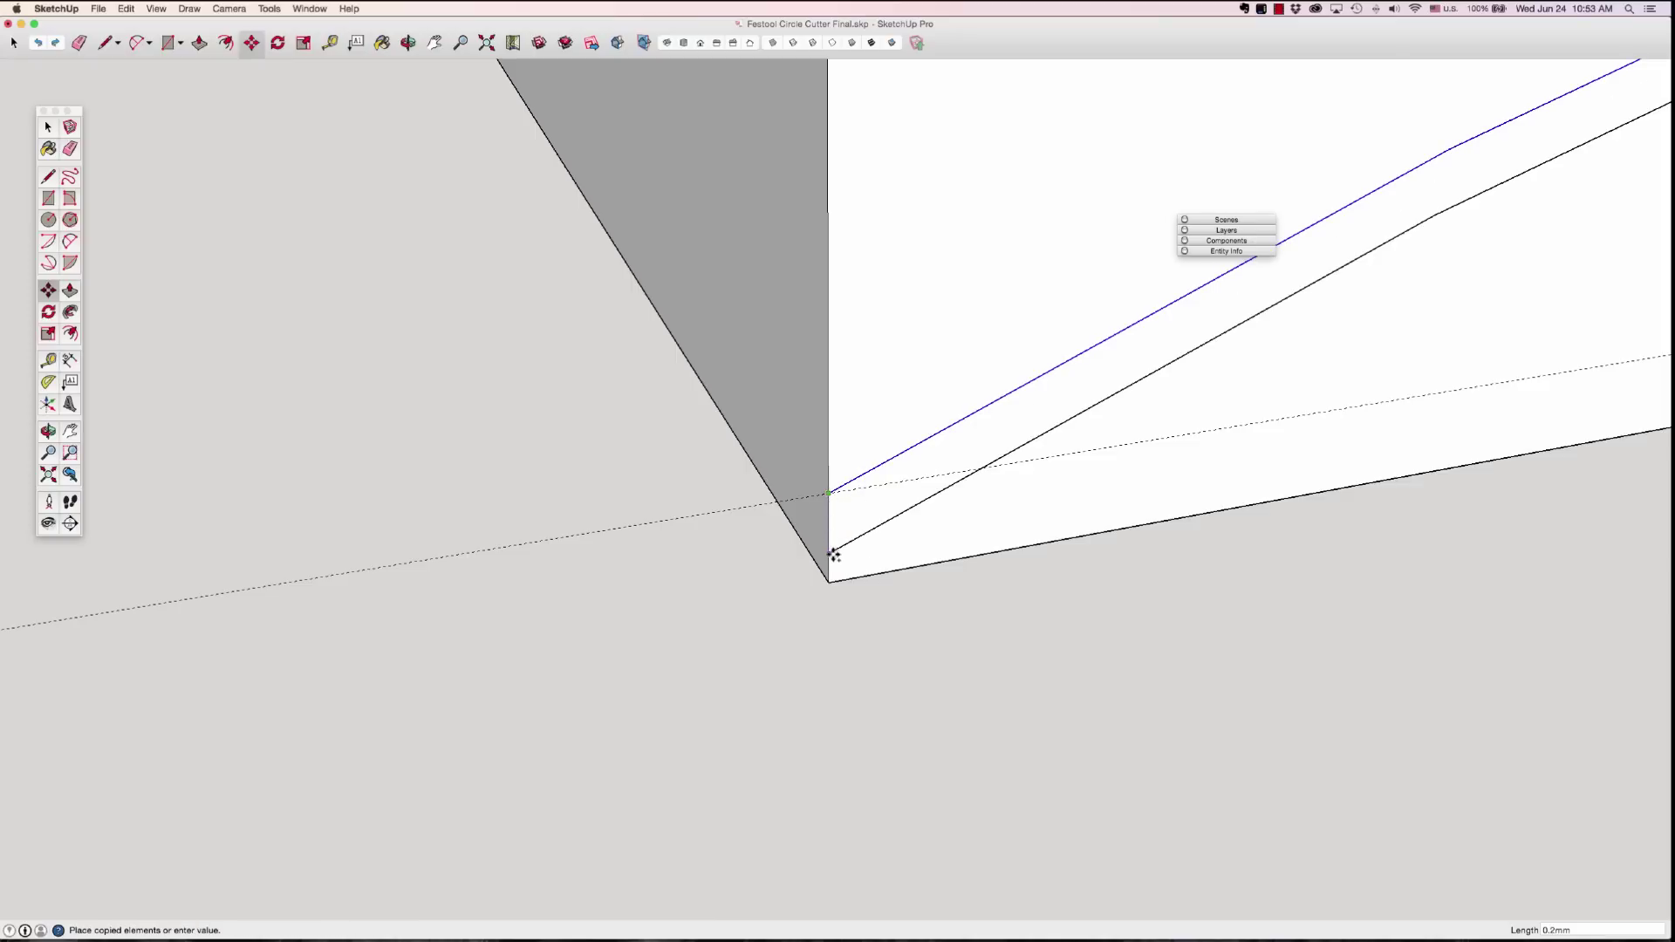
pyautogui.click(829, 581)
# Step: Draw a line about 0.3 mm long joining the two arcs' ends at the corner edge
pyautogui.keyDown('shift'); pyautogui.moveTo(836, 565); pyautogui.dragTo(891, 516, button='middle'); pyautogui.keyUp('shift')
pyautogui.press('l')
pyautogui.click(884, 533)
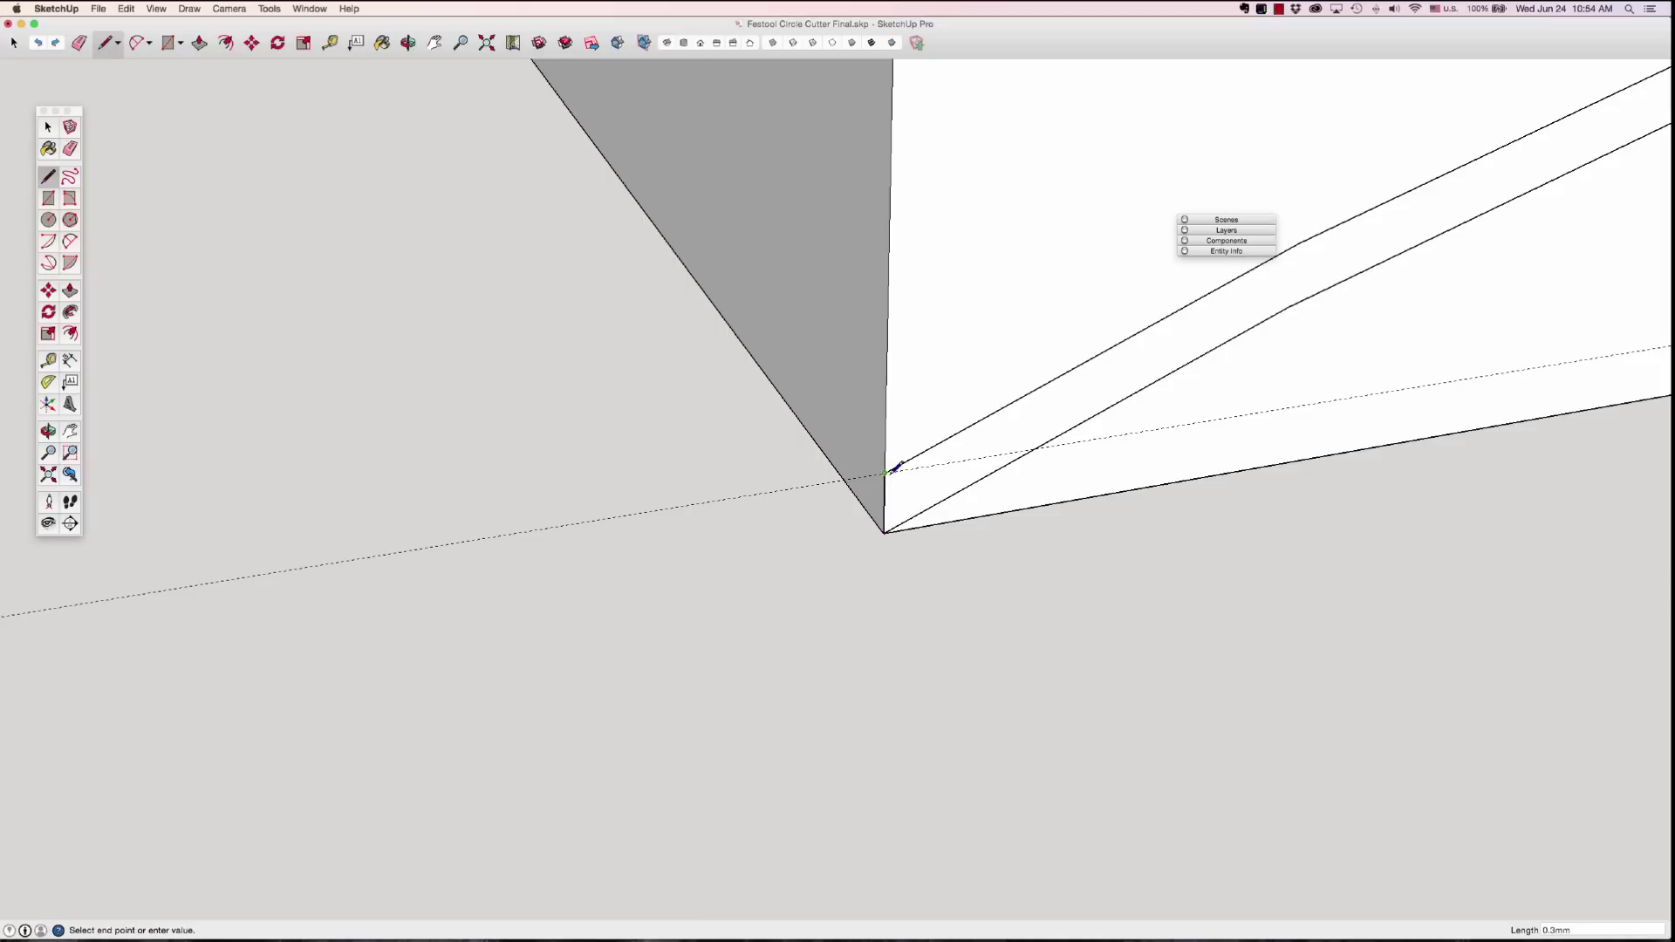
pyautogui.press('space')
# Step: Close the arc profile's other end with a short line along the crossing guide
pyautogui.press('h')
pyautogui.moveTo(1166, 489); pyautogui.dragTo(746, 561)
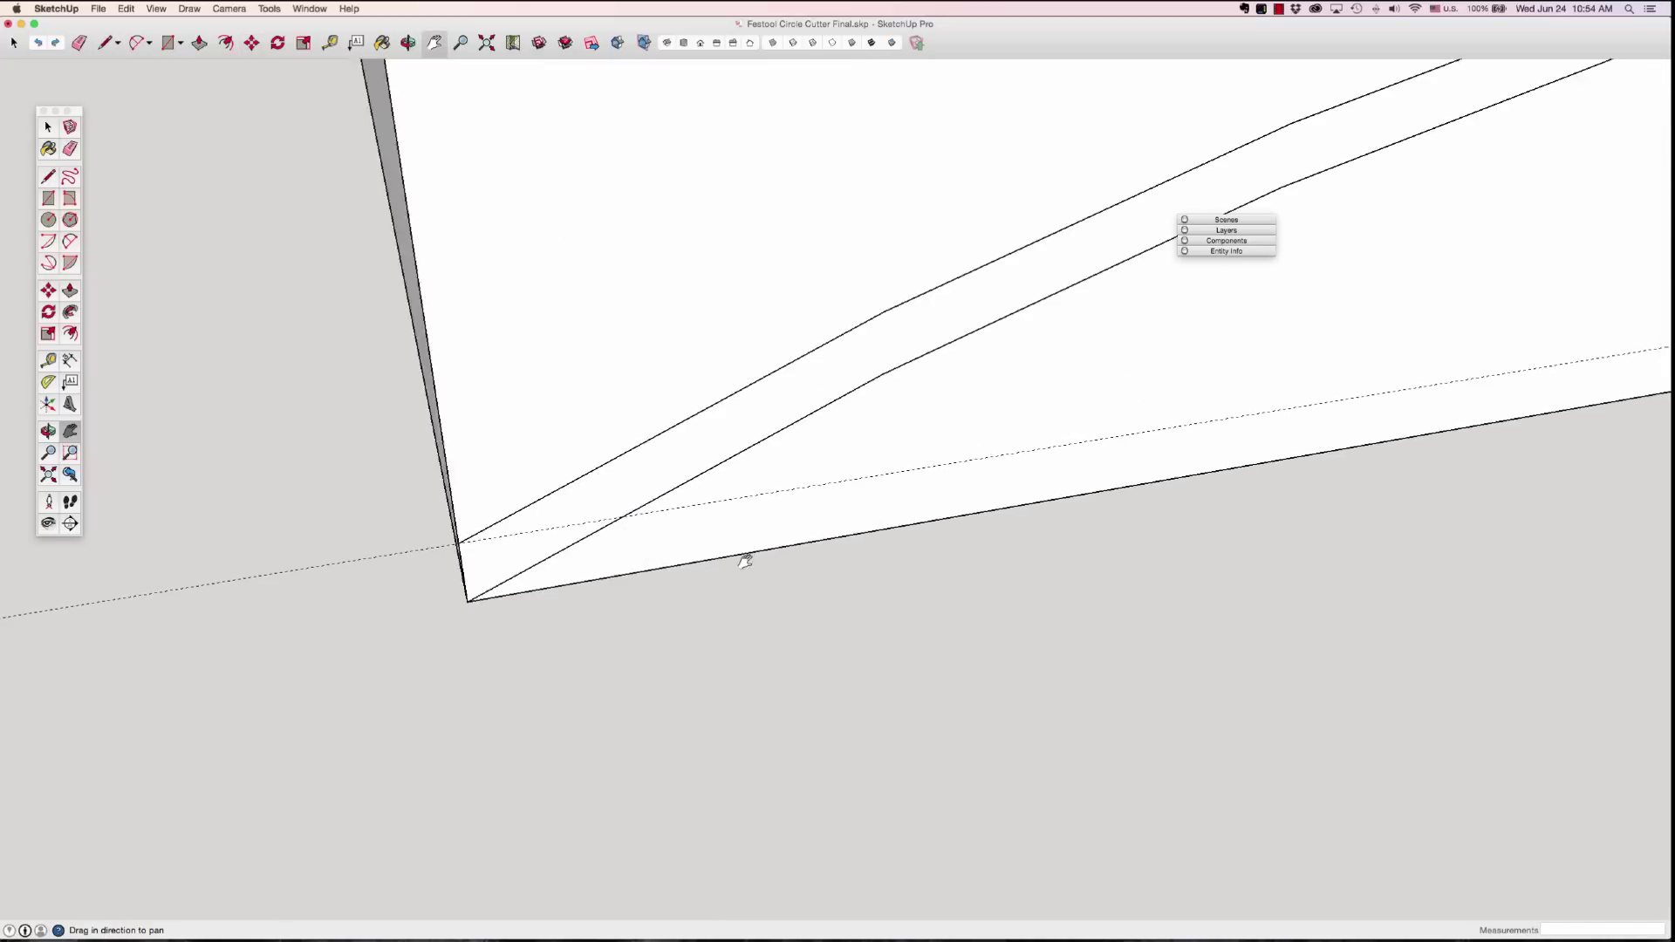
pyautogui.hscroll(5, 733, 512)
pyautogui.scroll(-8, 742, 513)
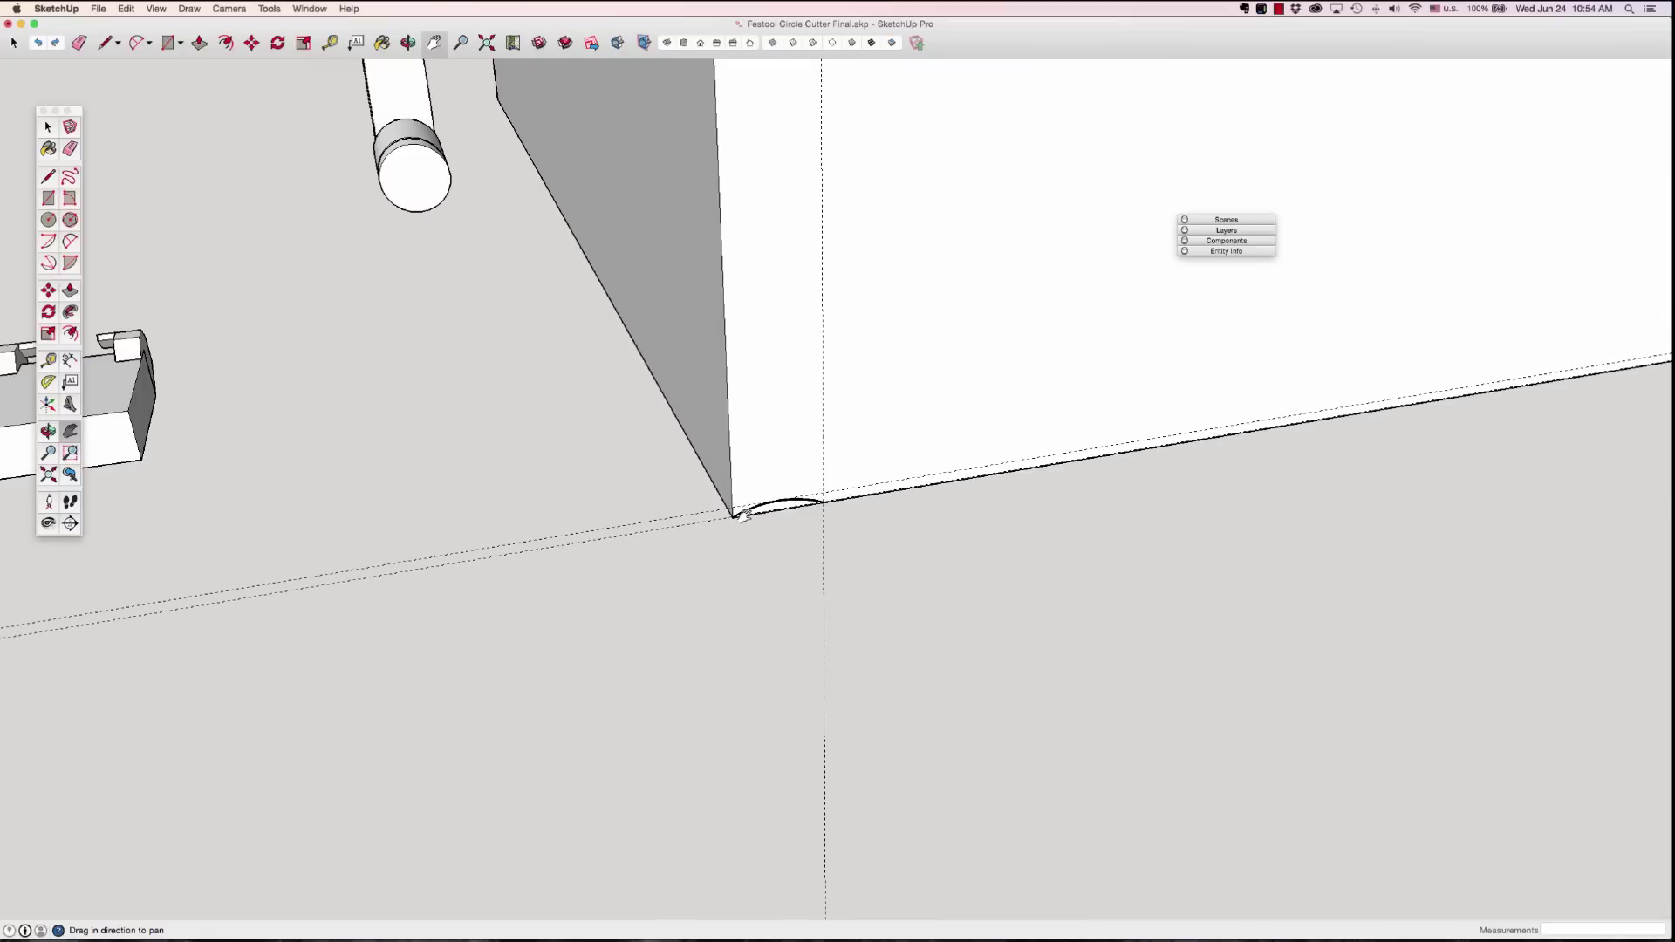
pyautogui.scroll(6, 822, 502)
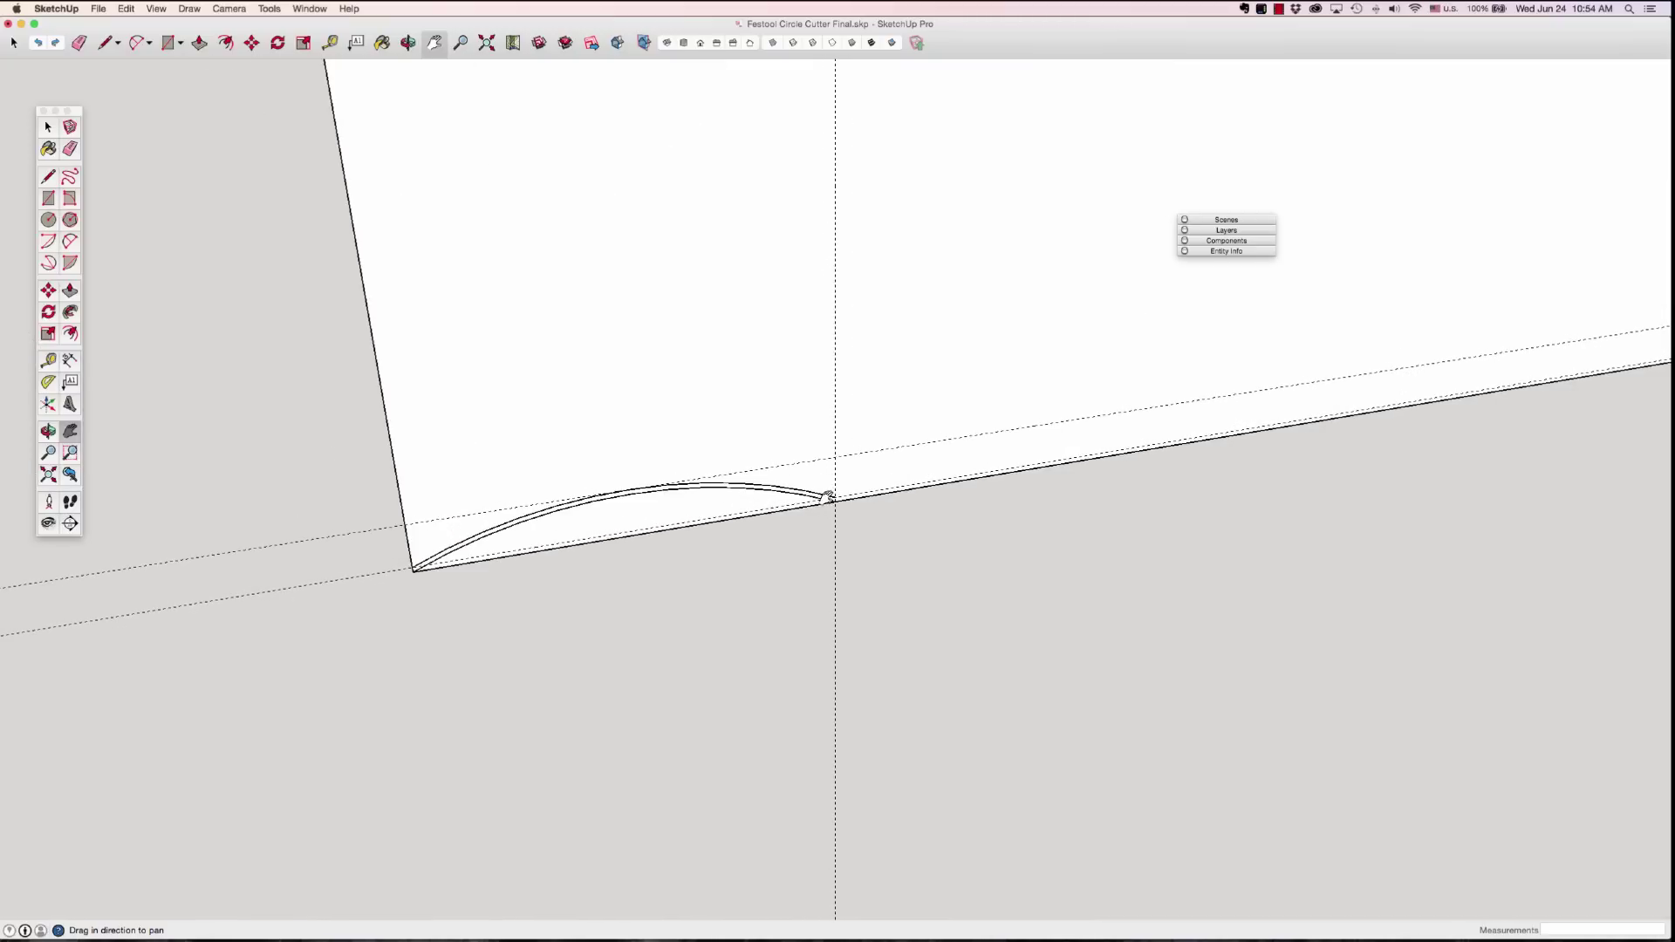
pyautogui.scroll(8, 828, 497)
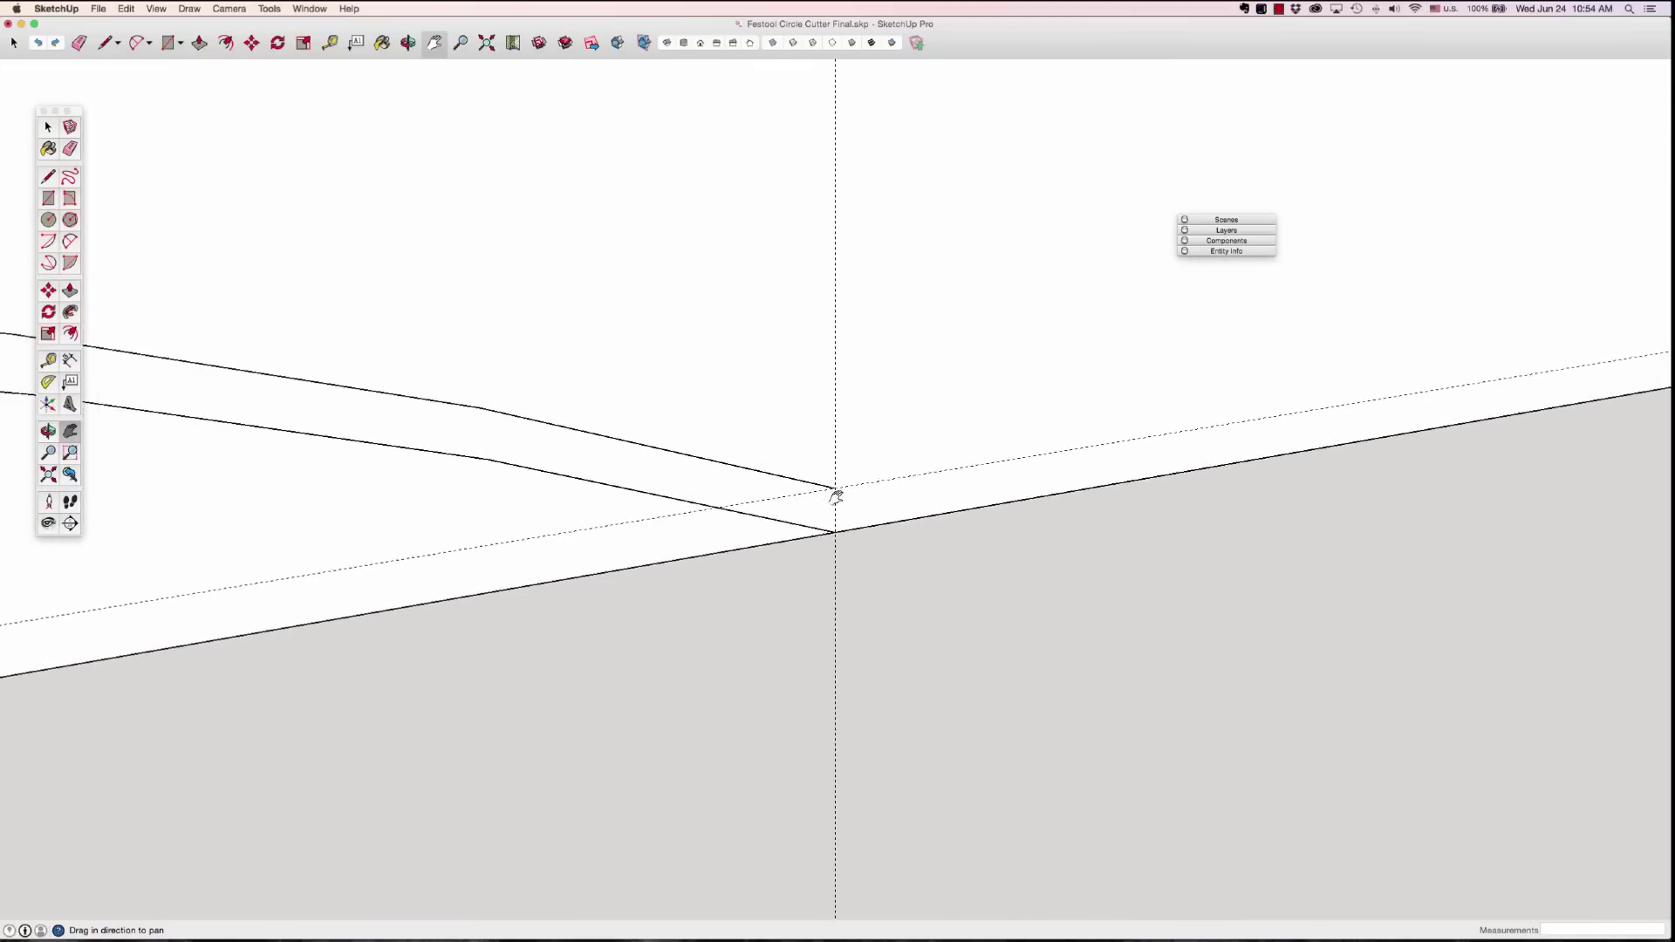
pyautogui.scroll(5, 836, 497)
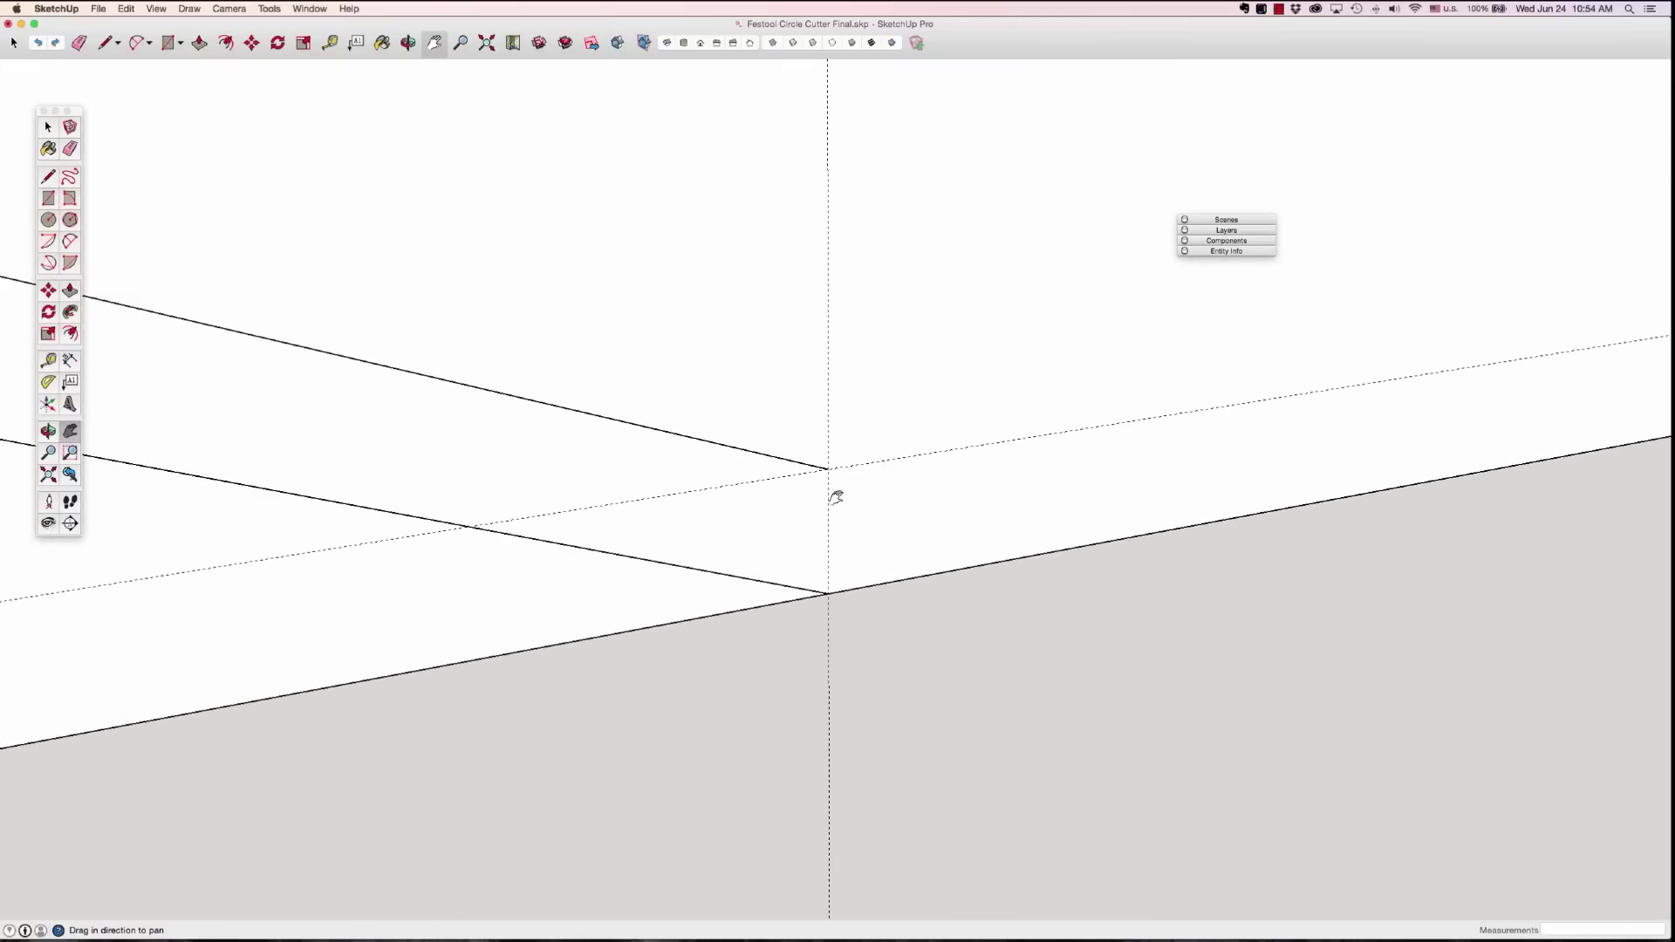
pyautogui.press('l')
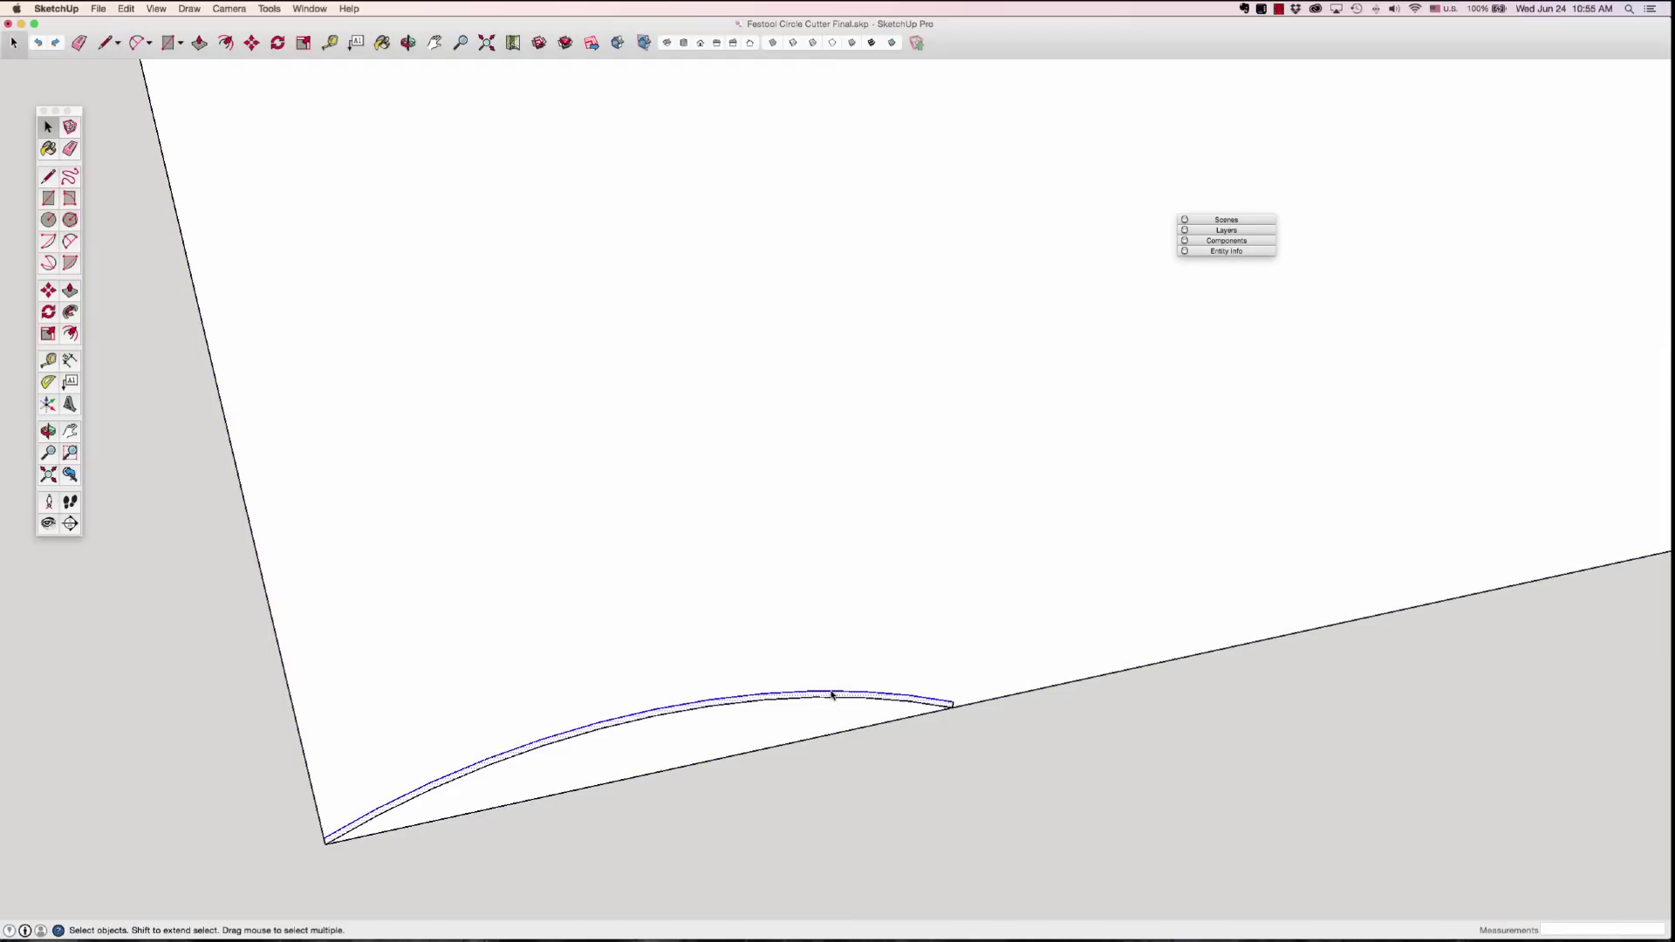
# Step: Group the thin arched profile and extrude it into a long curved strip with Push/Pull
pyautogui.rightClick(832, 695)
pyautogui.click(874, 795)
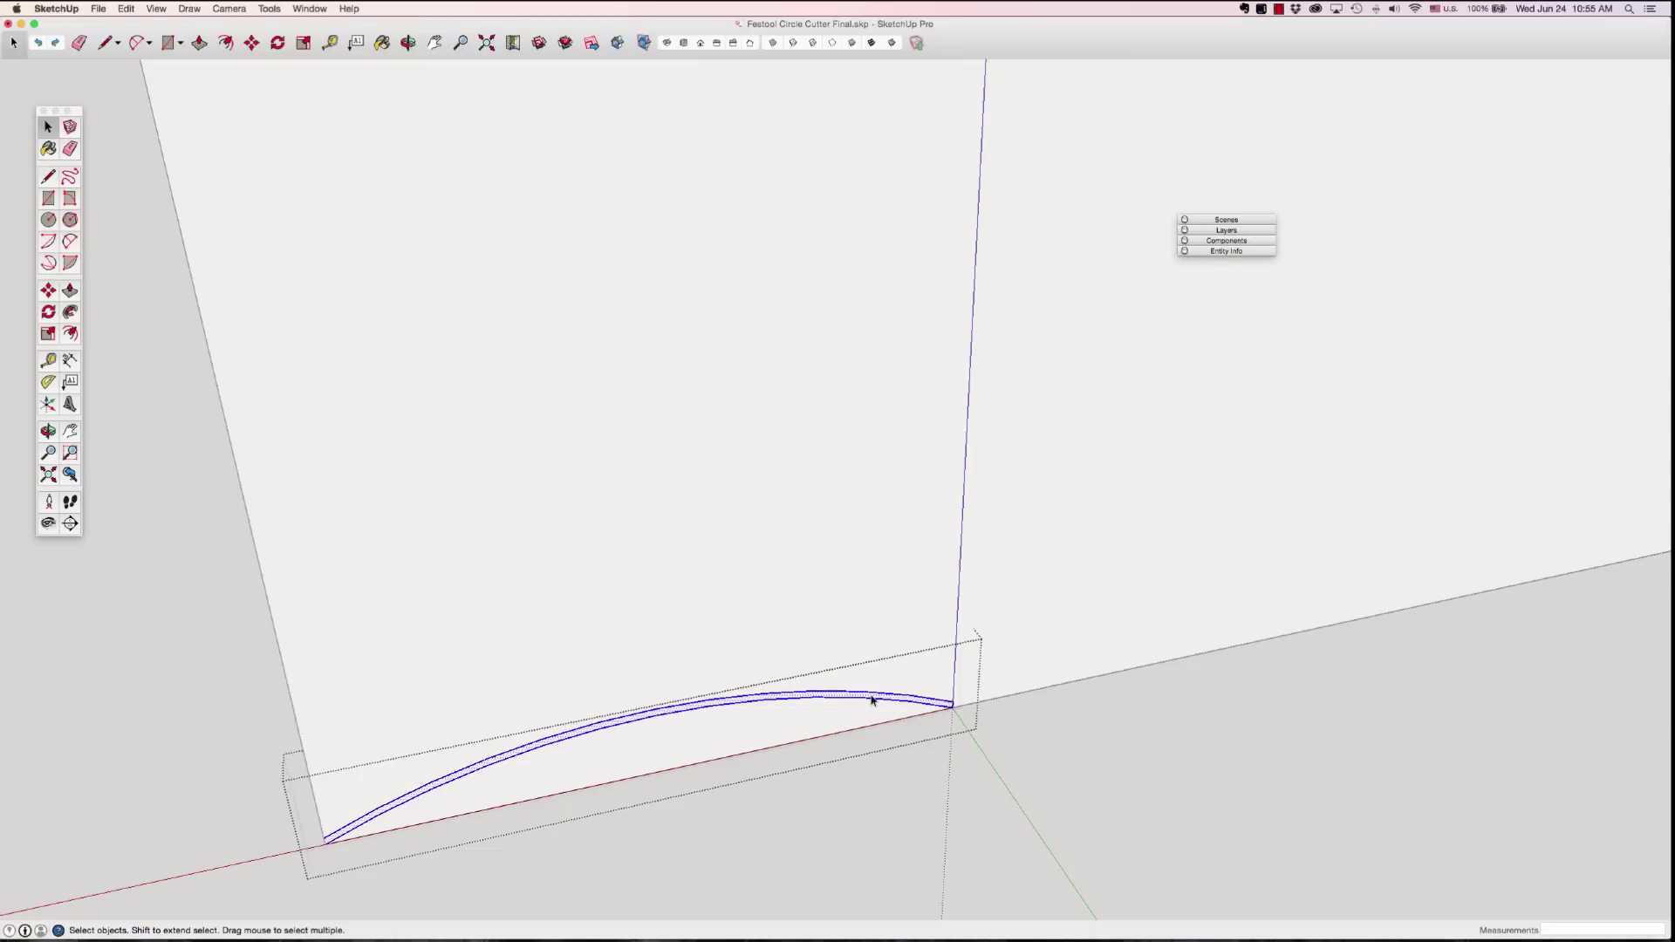
pyautogui.click(833, 621)
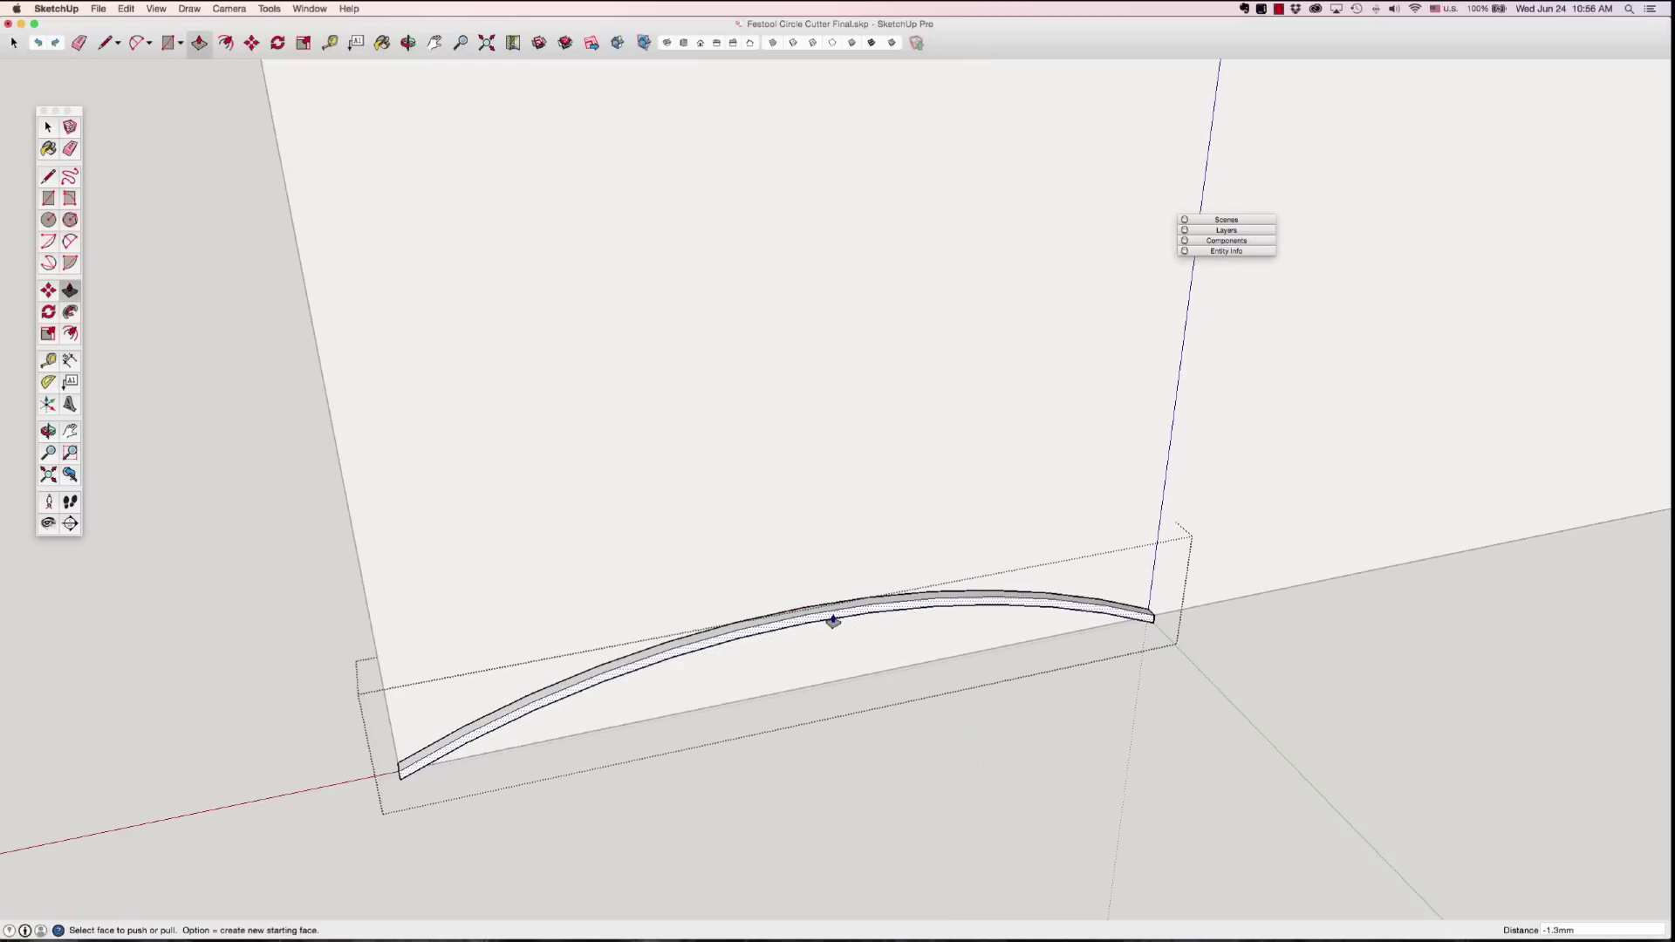
pyautogui.click(888, 719)
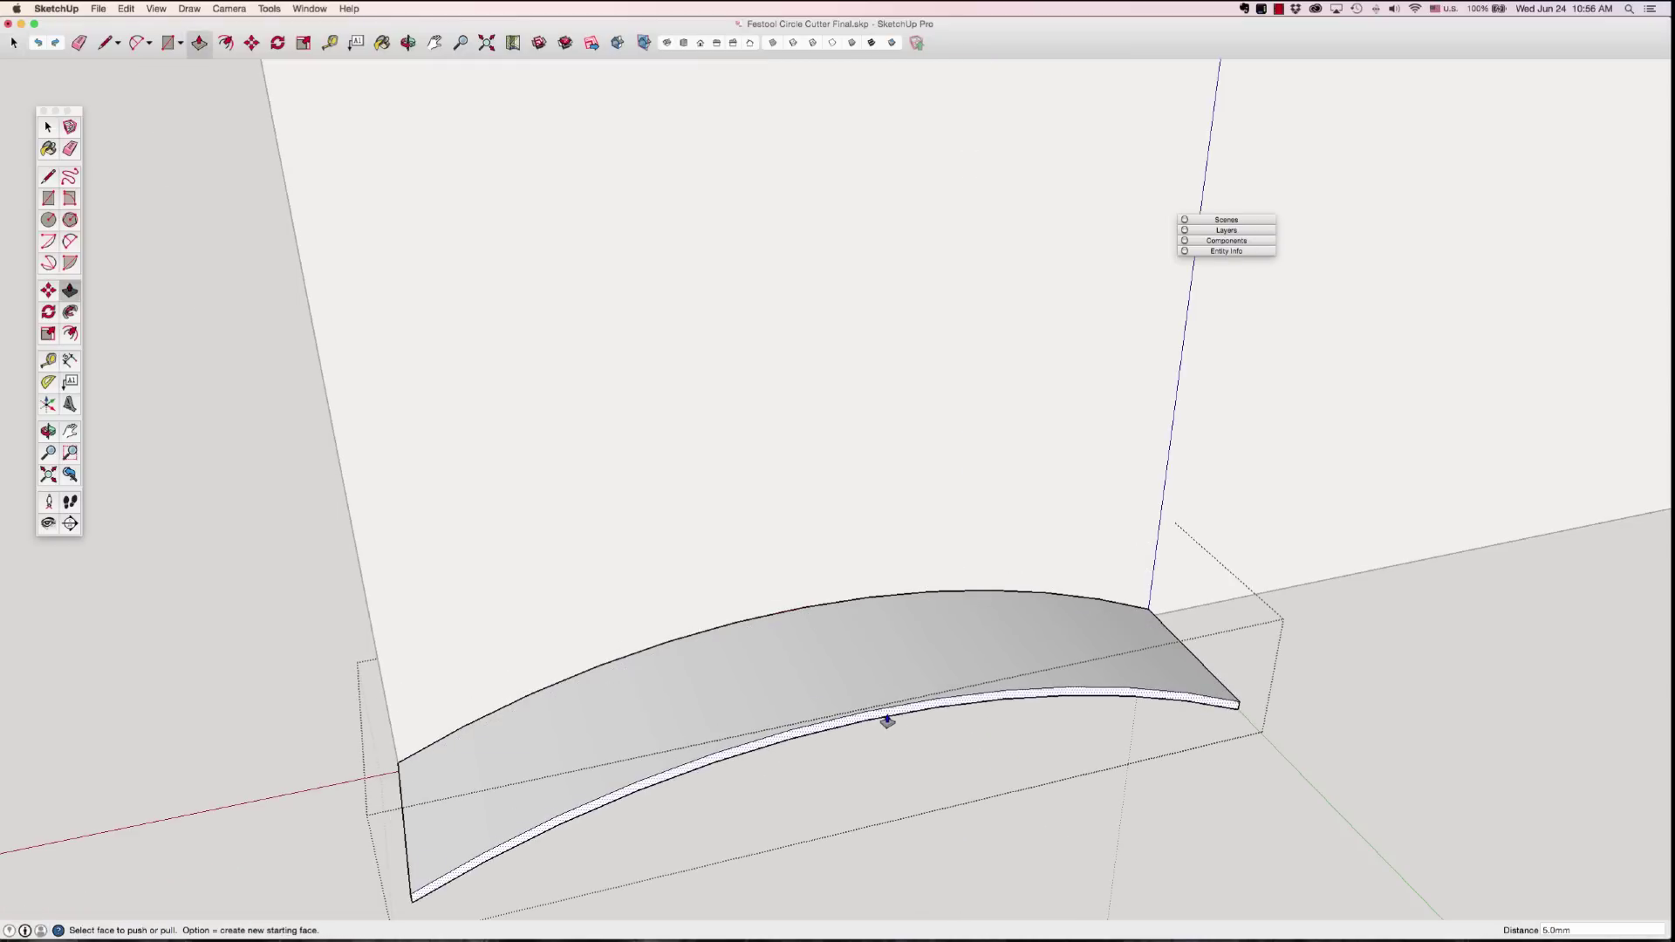
pyautogui.press('Return')
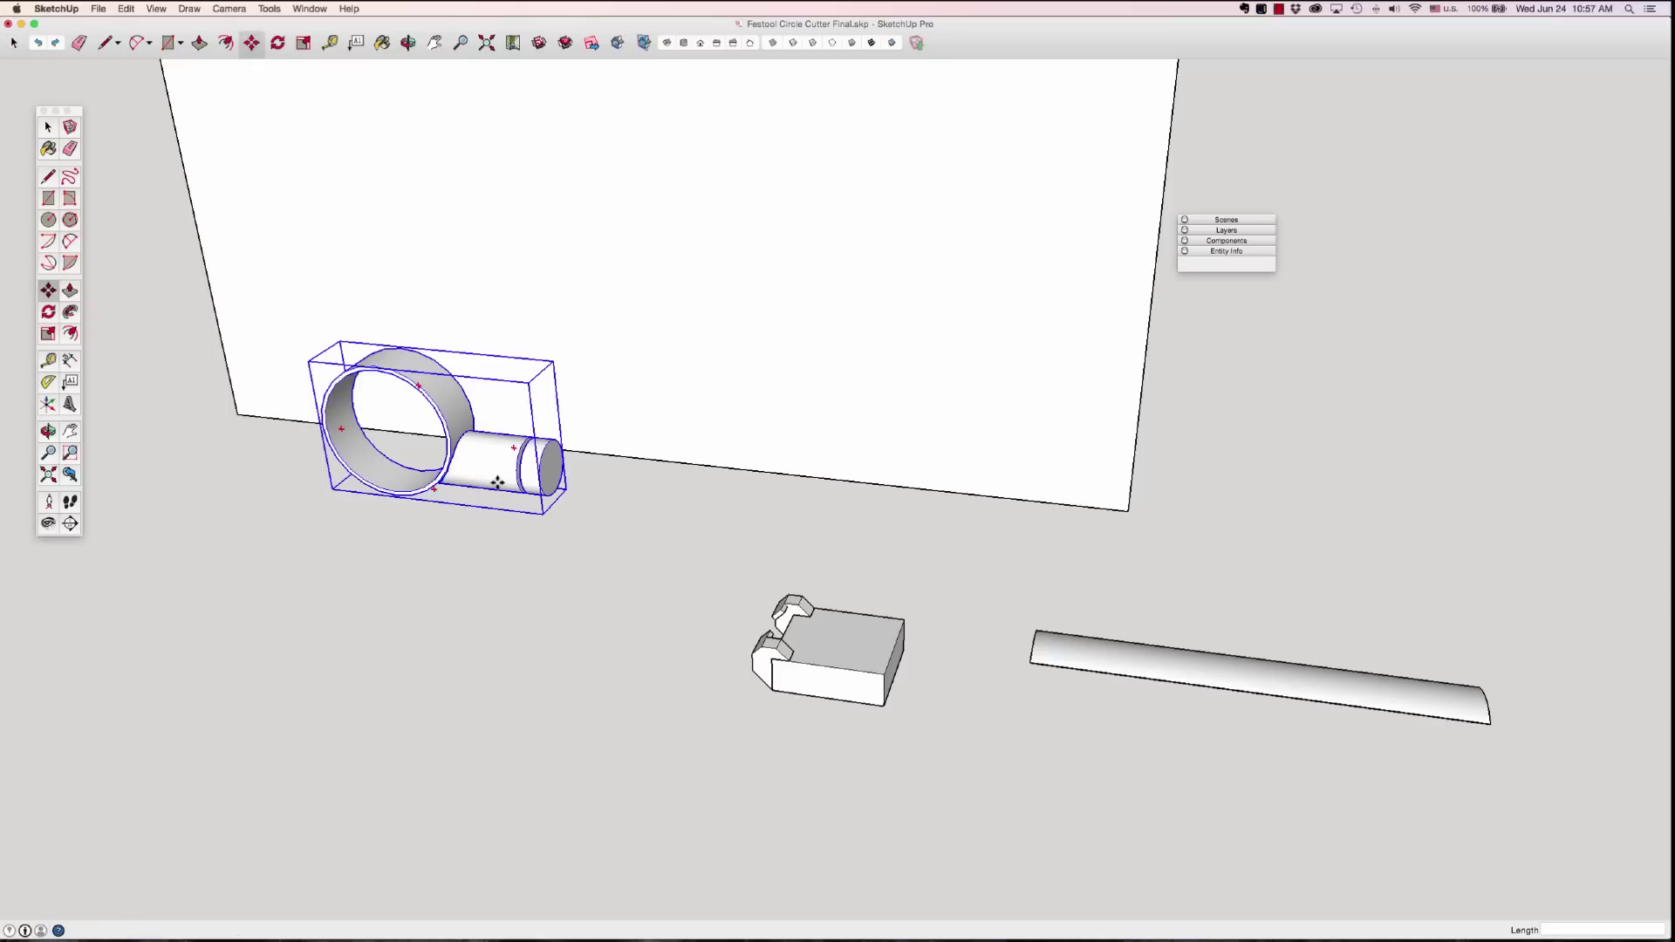
# Step: Move the ring-and-cylinder fitting about 227 mm onto the clip block and align it by the cylinder's lowest rim point
pyautogui.click(497, 483)
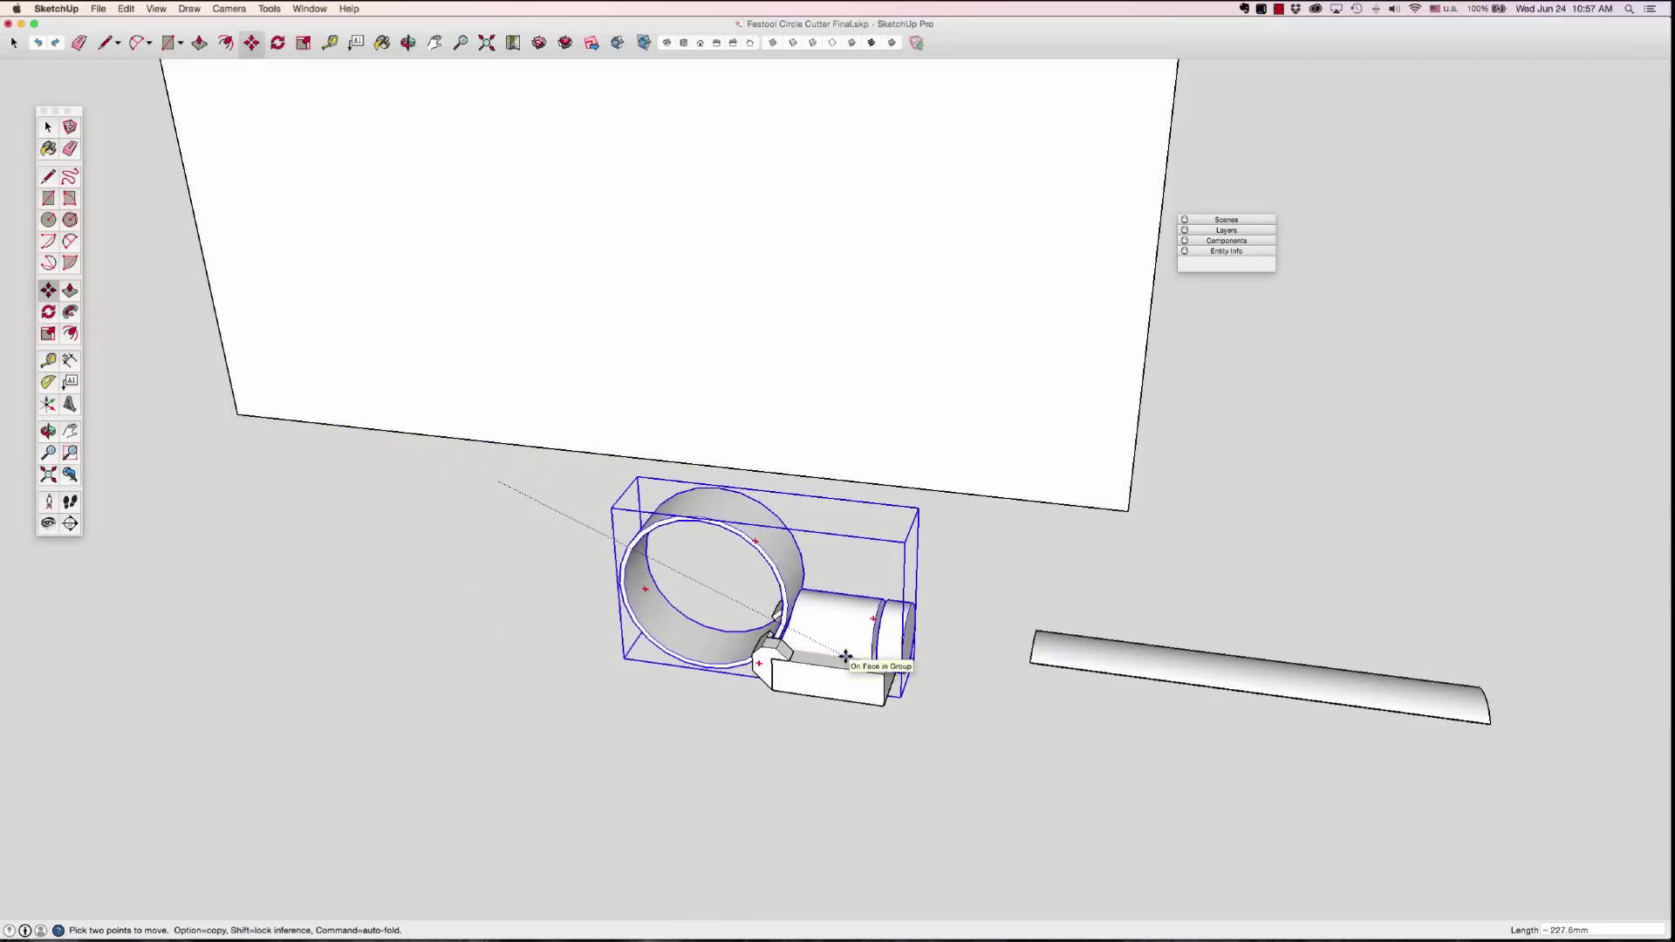
pyautogui.click(840, 663)
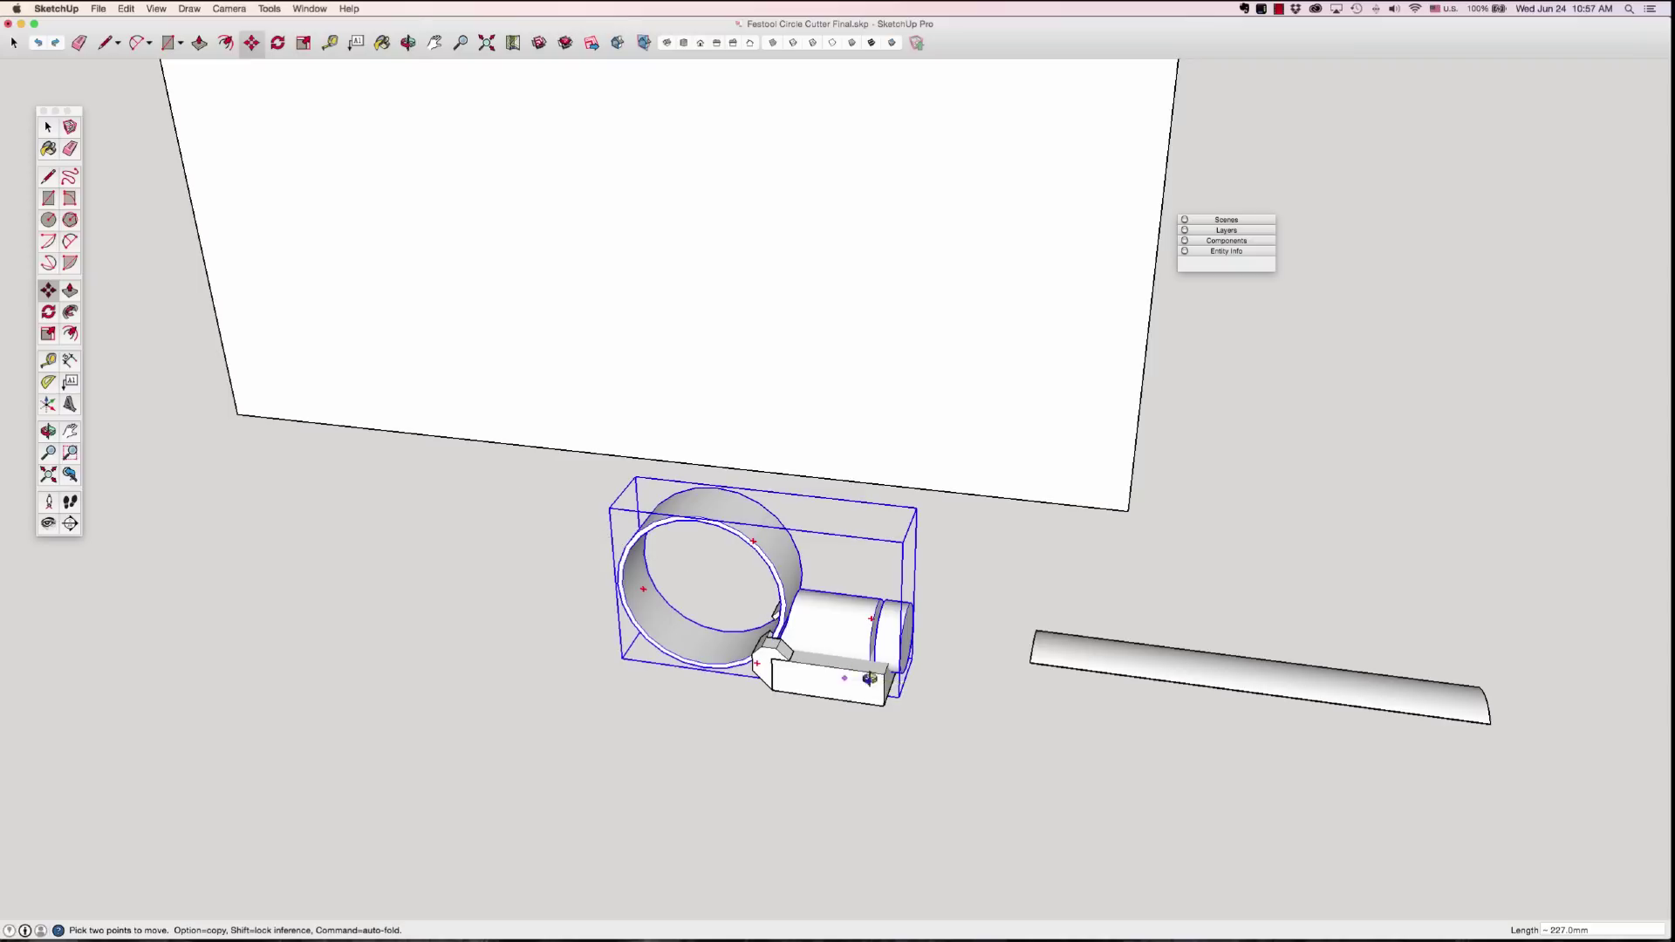
pyautogui.moveTo(850, 684); pyautogui.dragTo(1032, 684, button='middle')
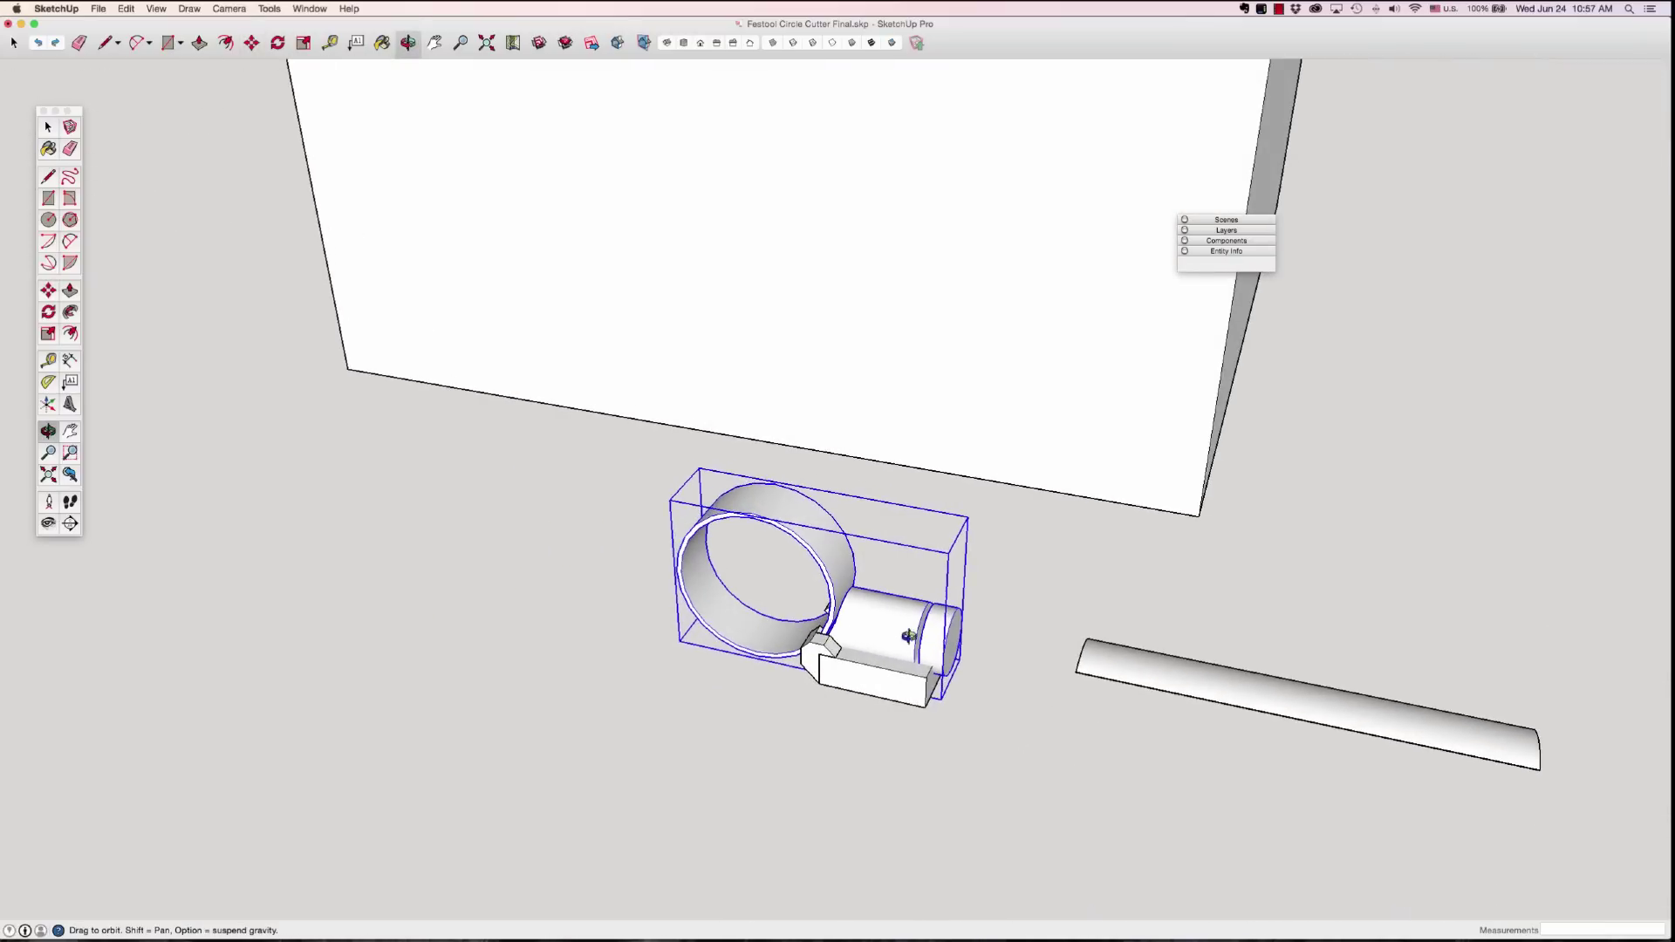
pyautogui.scroll(5, 908, 643)
pyautogui.moveTo(845, 626); pyautogui.dragTo(758, 677, button='middle')
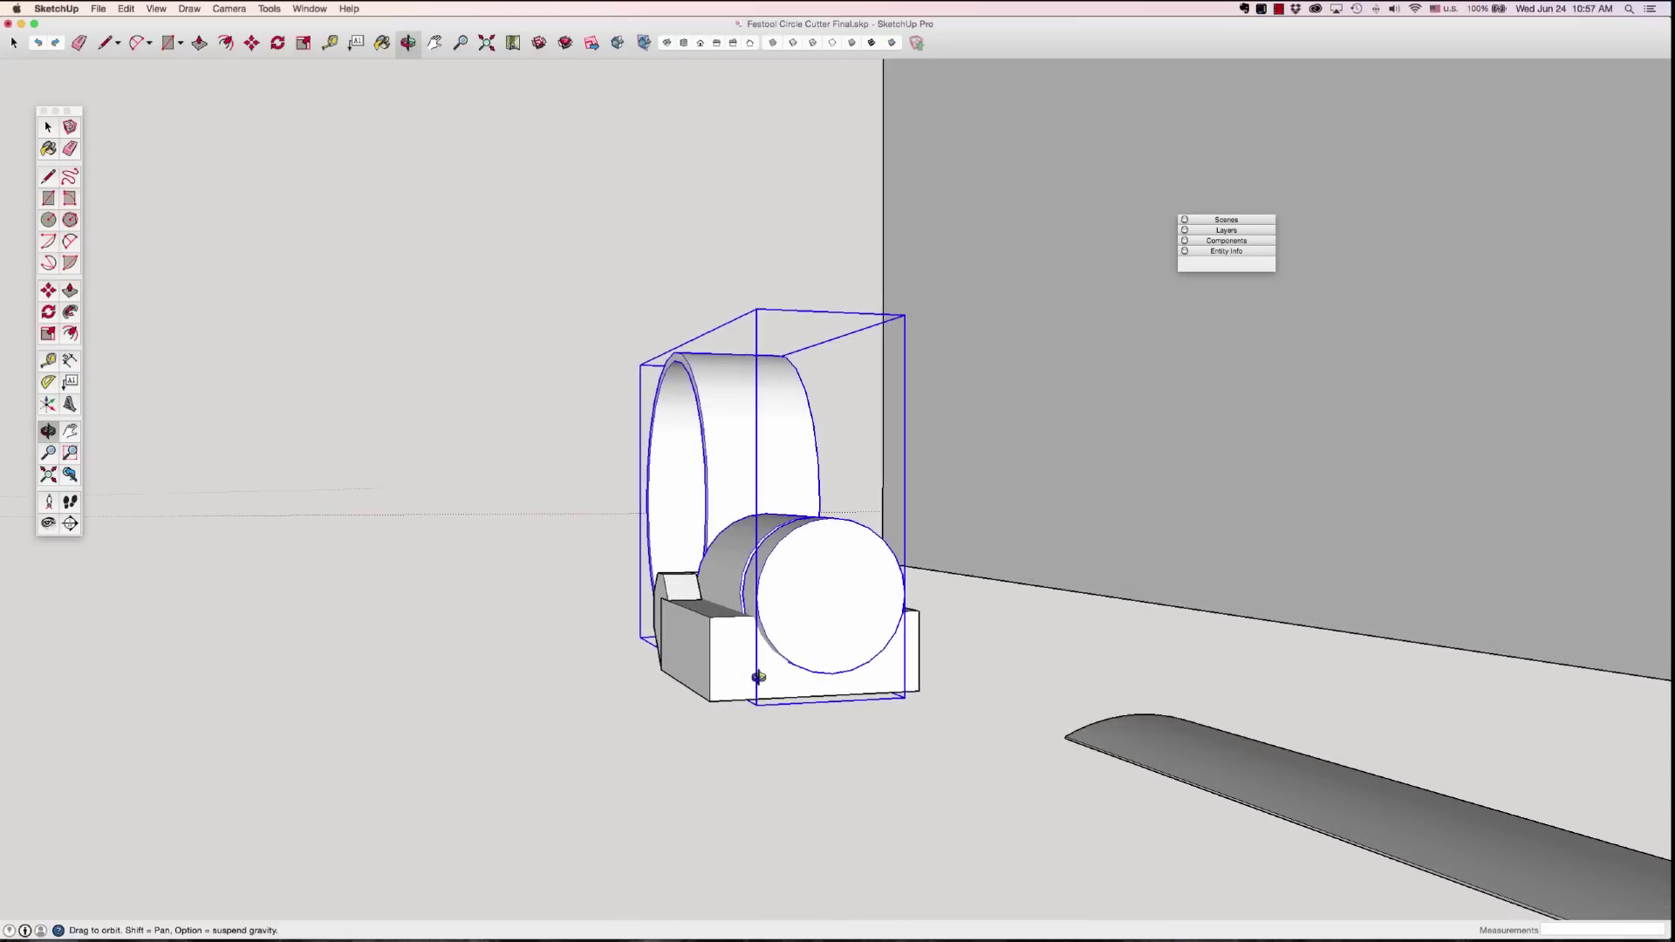
pyautogui.press('m')
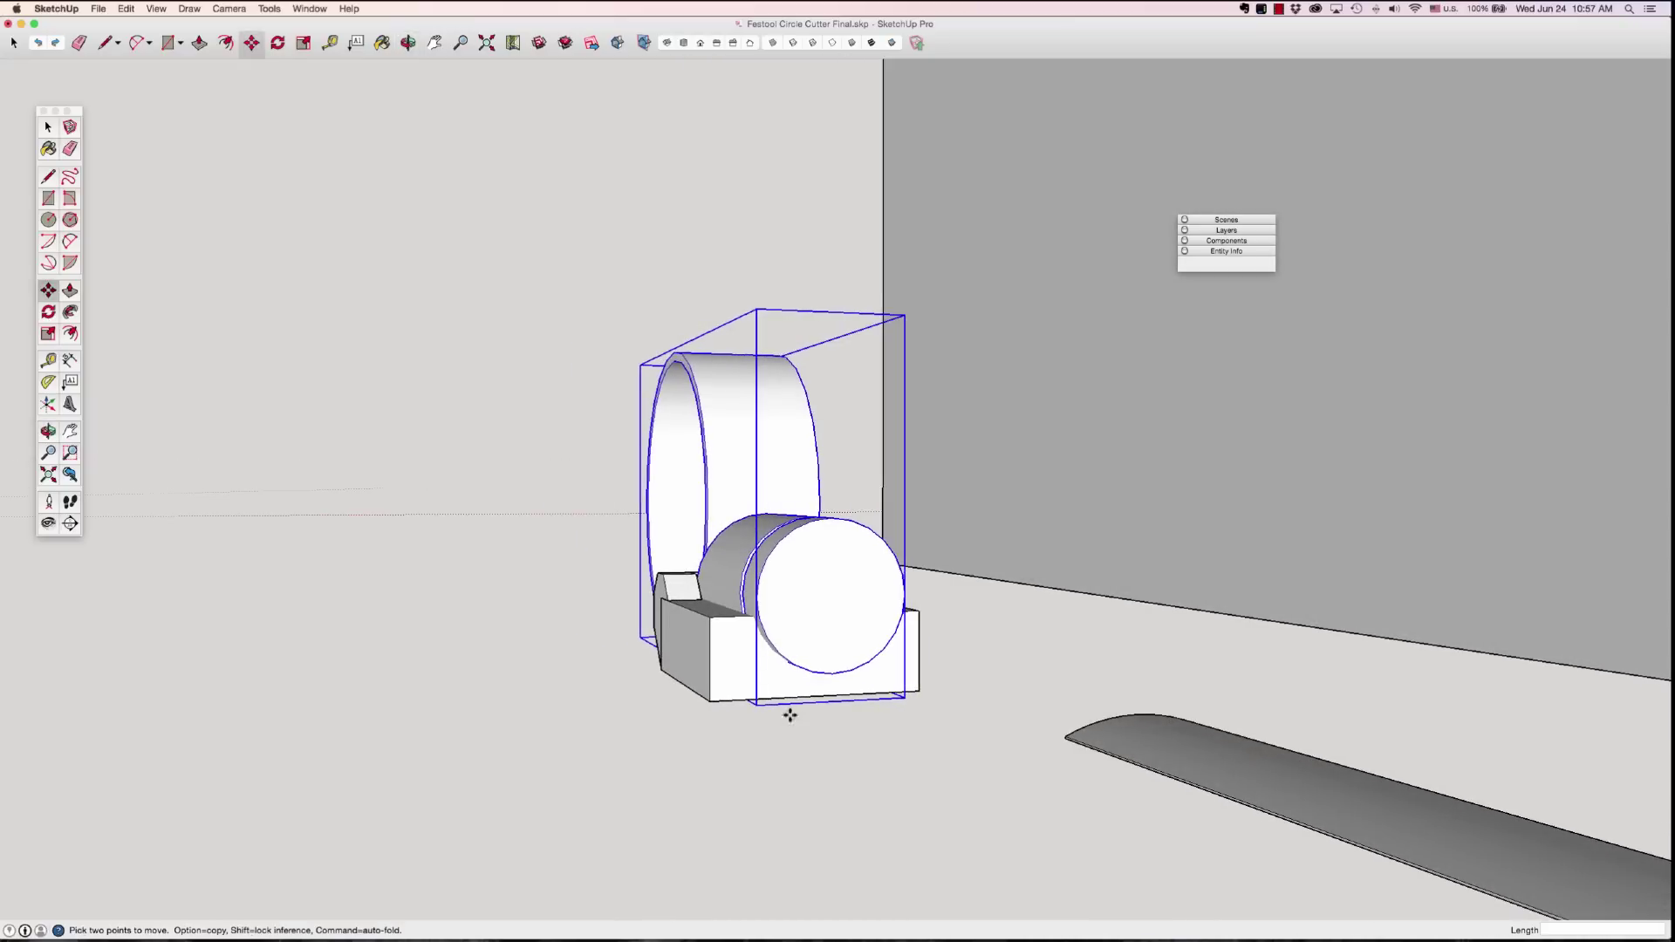
pyautogui.click(838, 672)
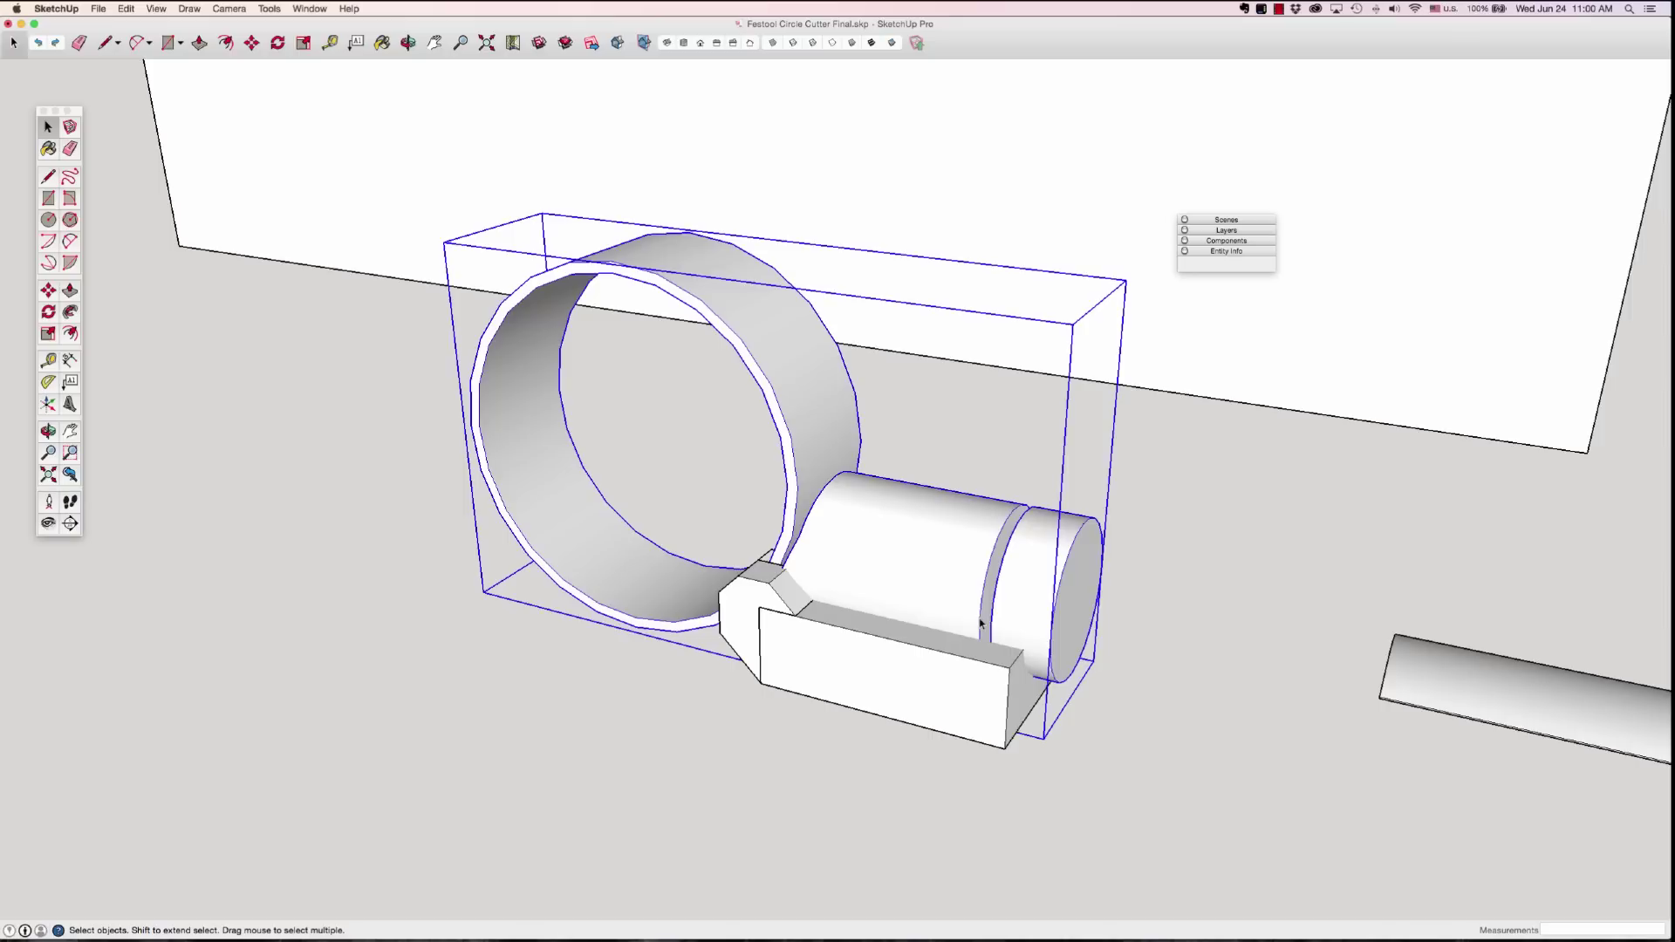
# Step: Place a copy of the ring-and-cylinder fitting clear of the block, beyond the ring end
pyautogui.press('m')
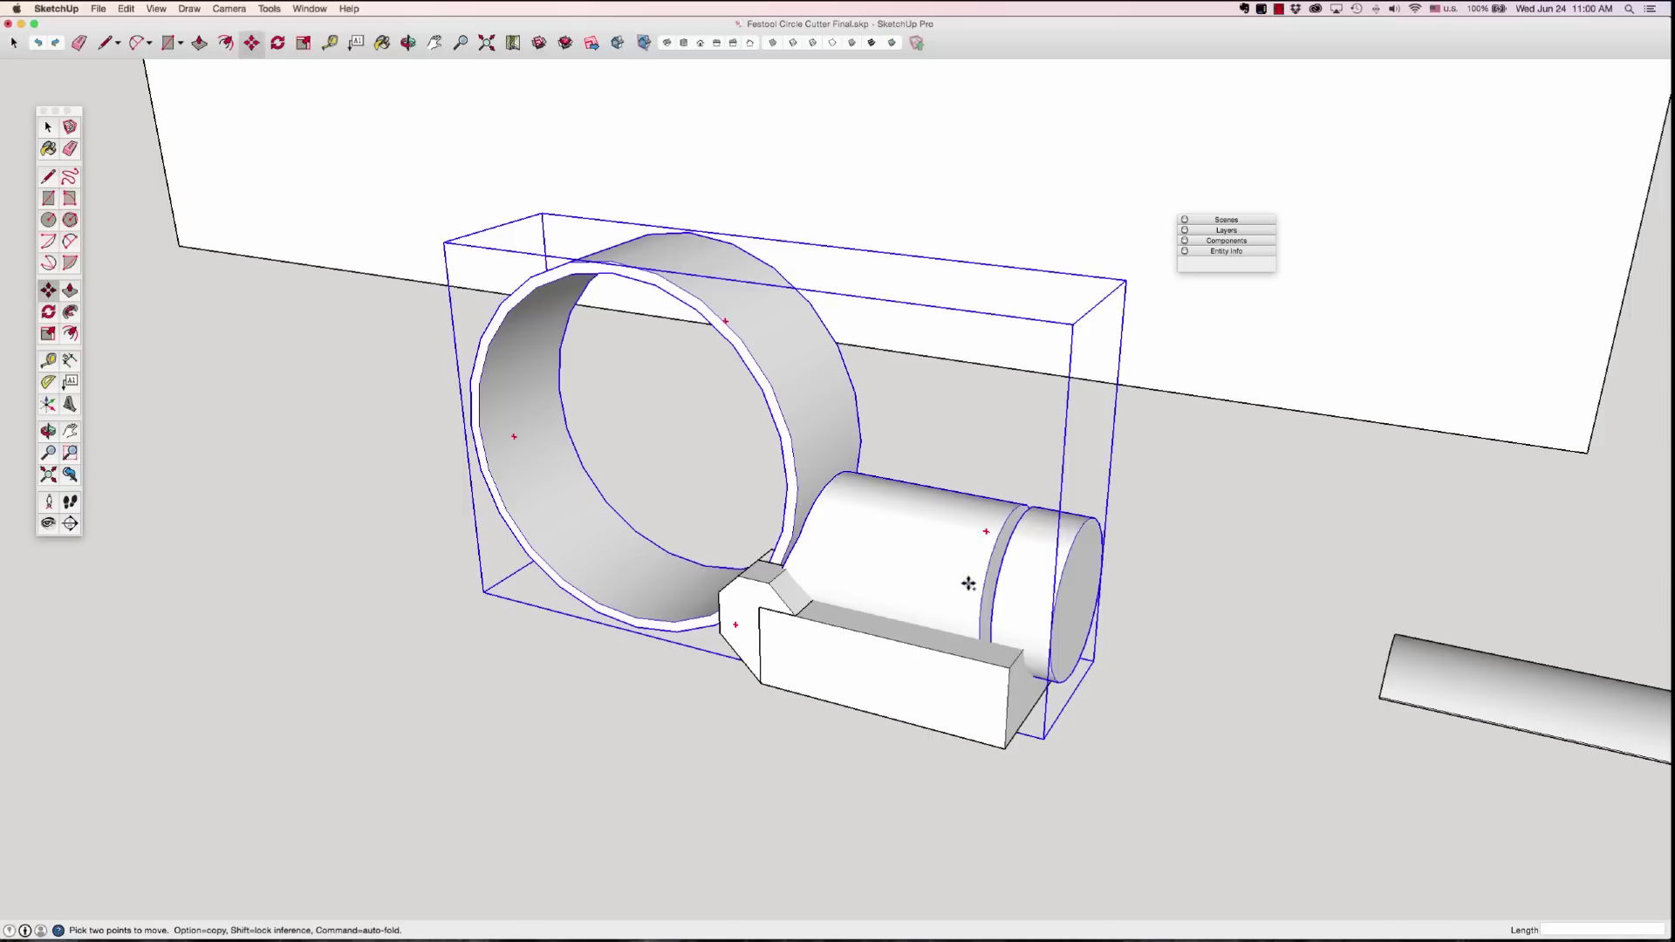
pyautogui.click(969, 582)
pyautogui.press('alt')
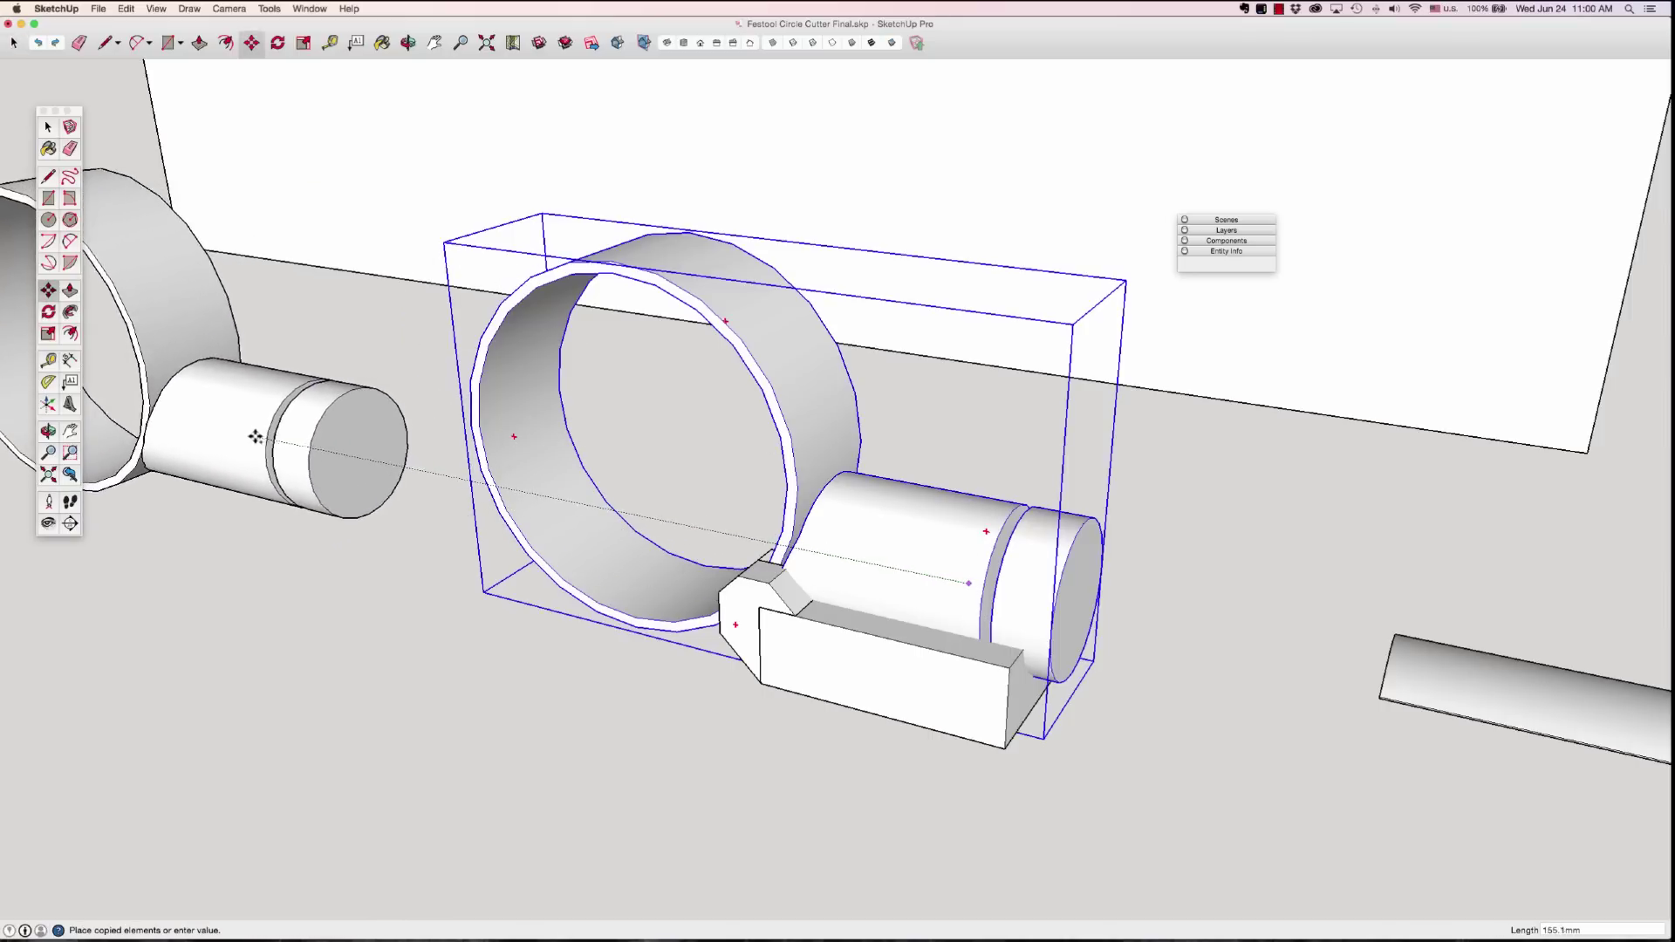
pyautogui.click(180, 401)
pyautogui.press('space')
pyautogui.click(515, 663)
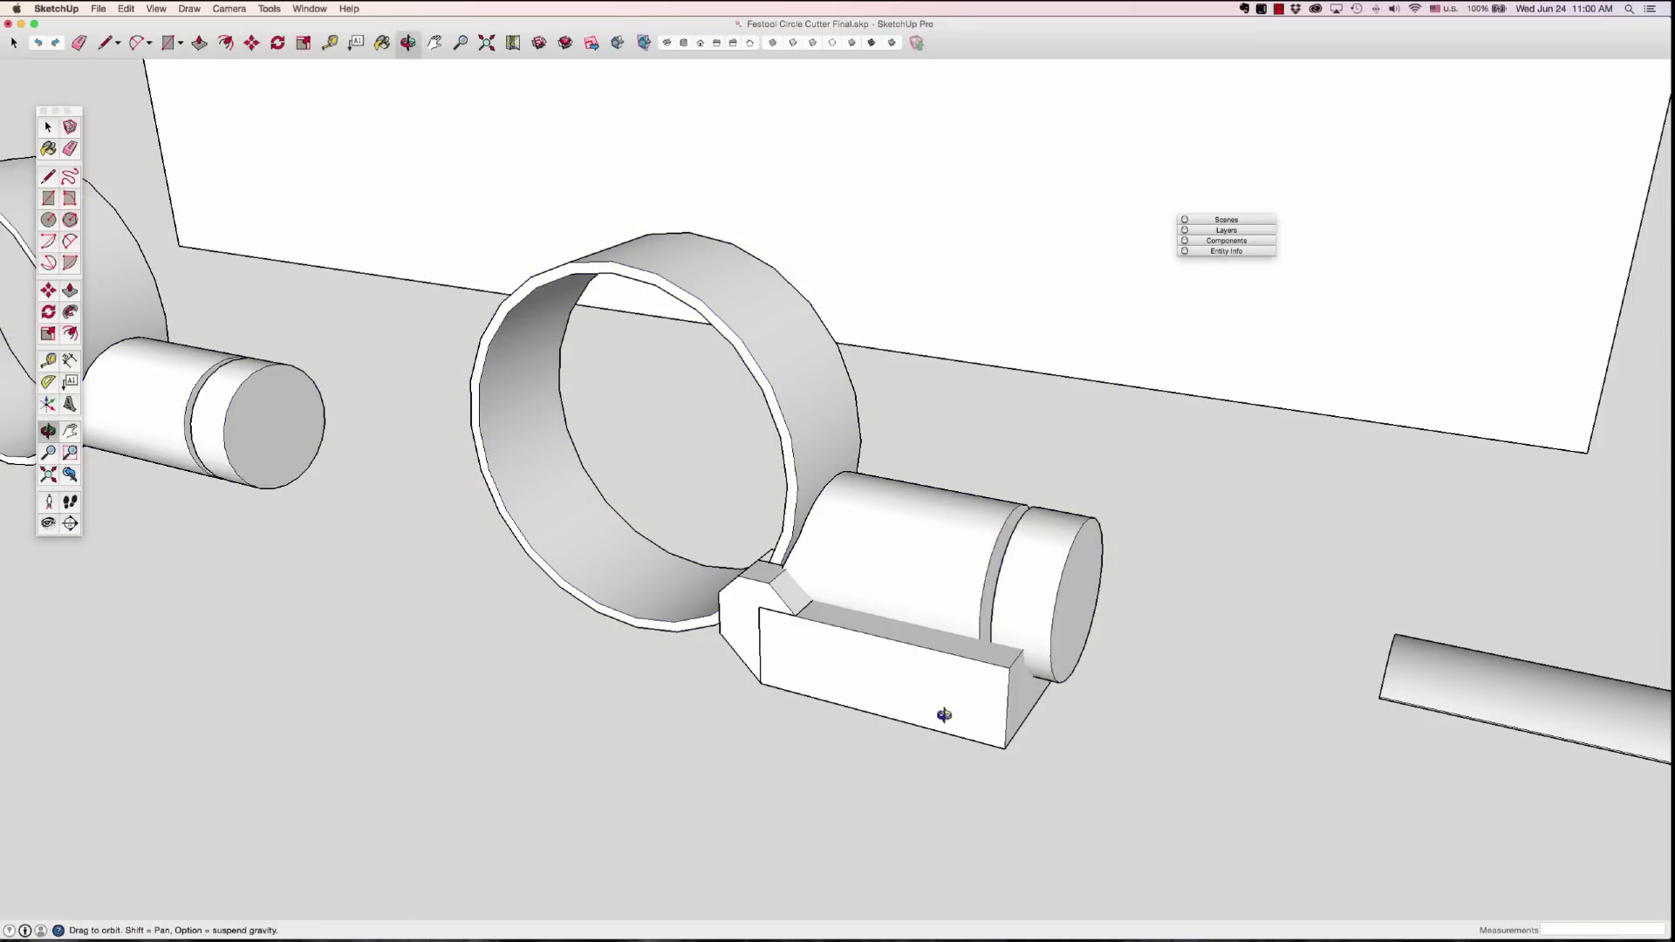
# Step: Delete the end cap and the large ring inside the fitting on the block, keeping only the cylinder
pyautogui.click(914, 579)
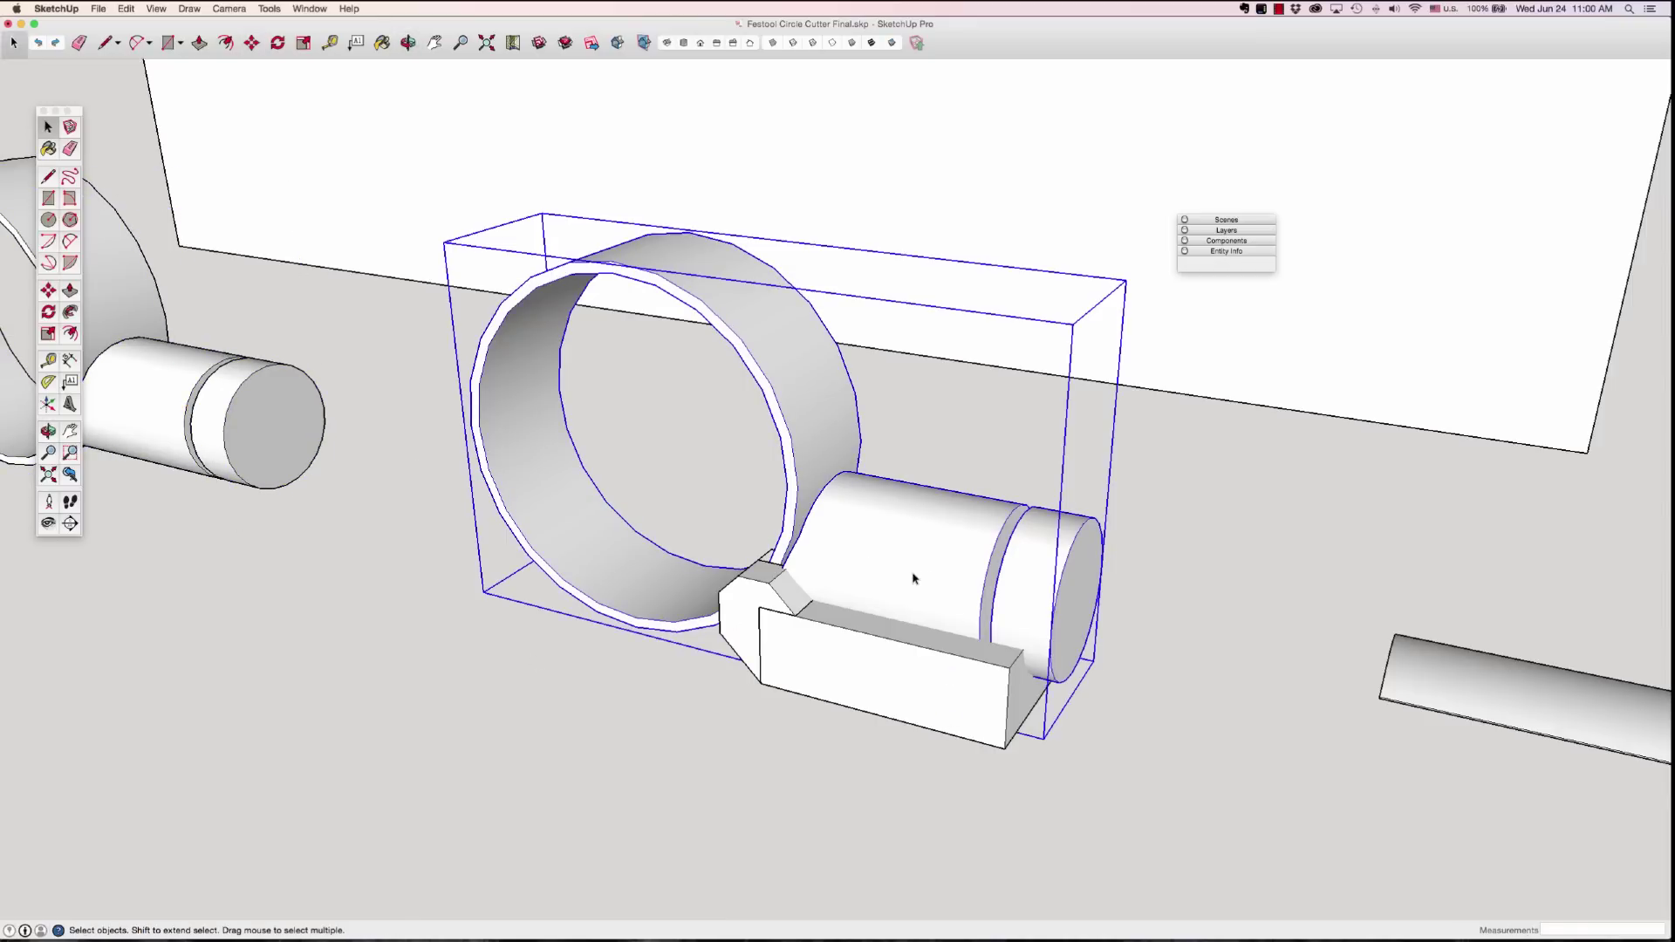
pyautogui.doubleClick(913, 579)
pyautogui.click(1044, 607)
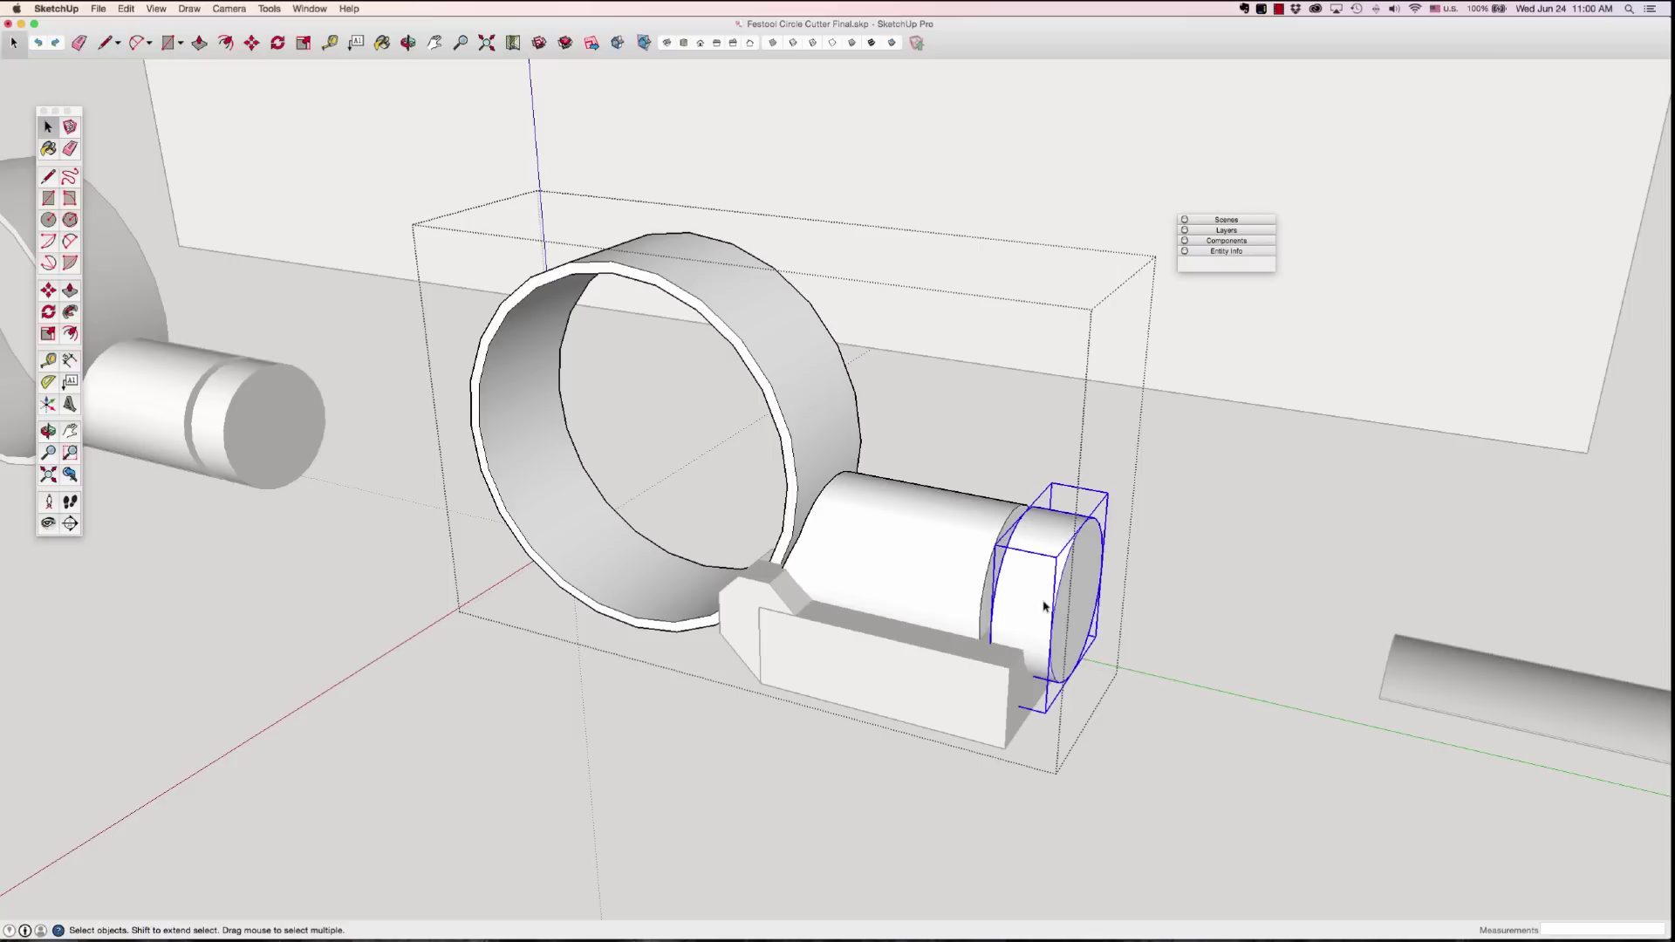
pyautogui.press('Delete')
pyautogui.click(796, 477)
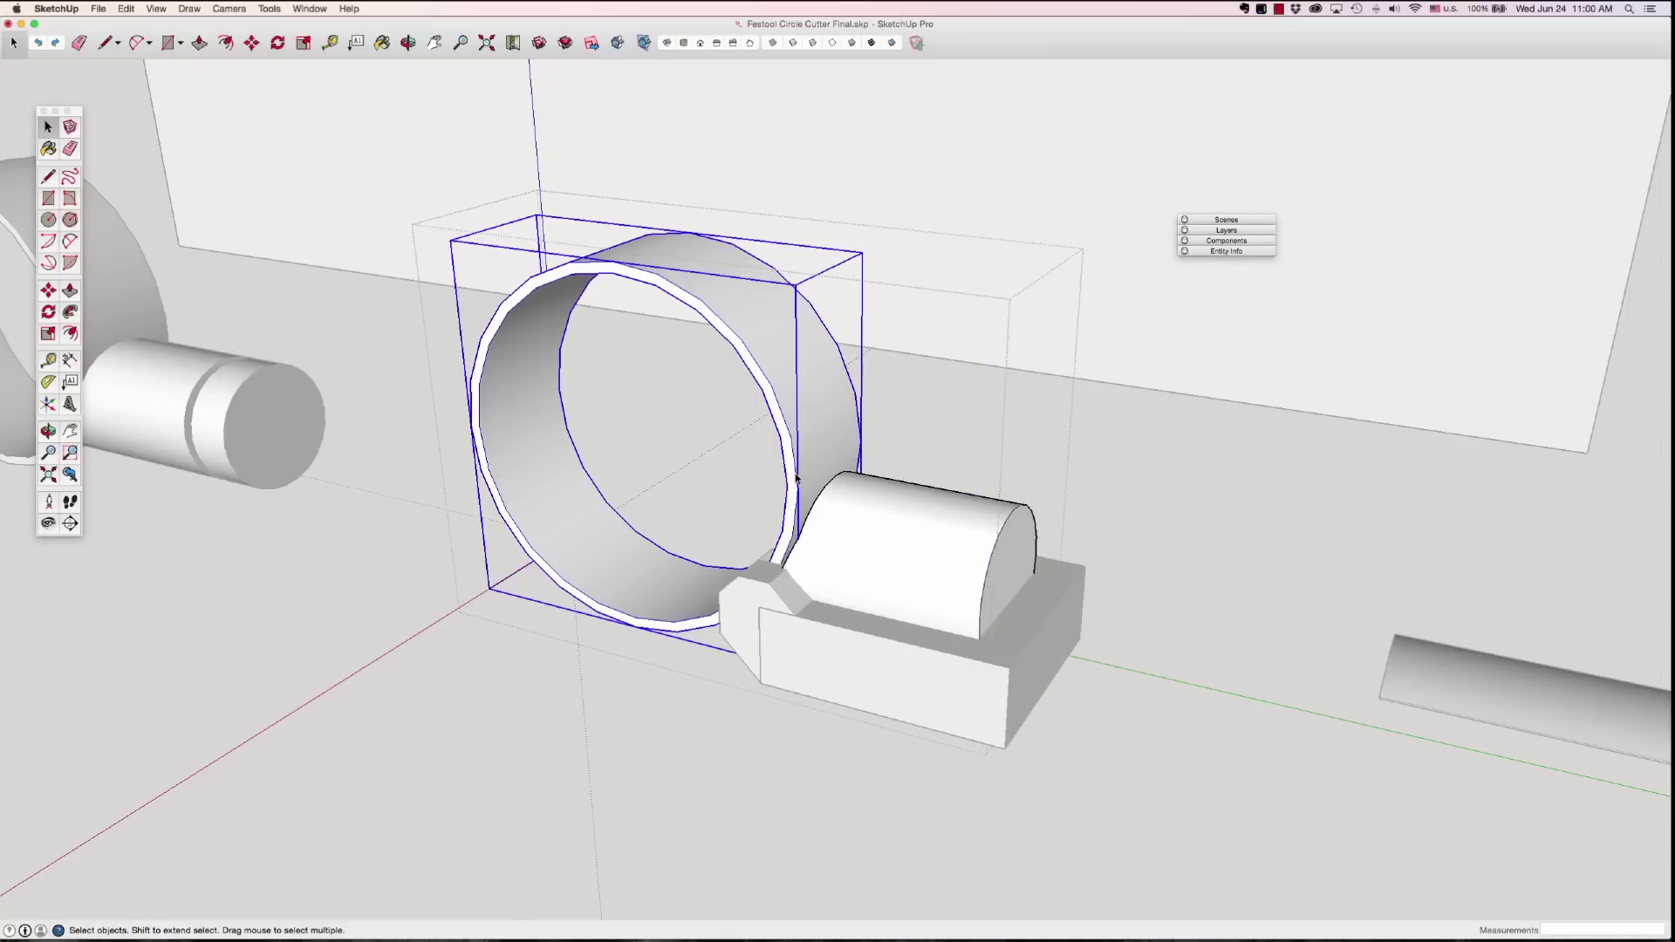
pyautogui.press('Delete')
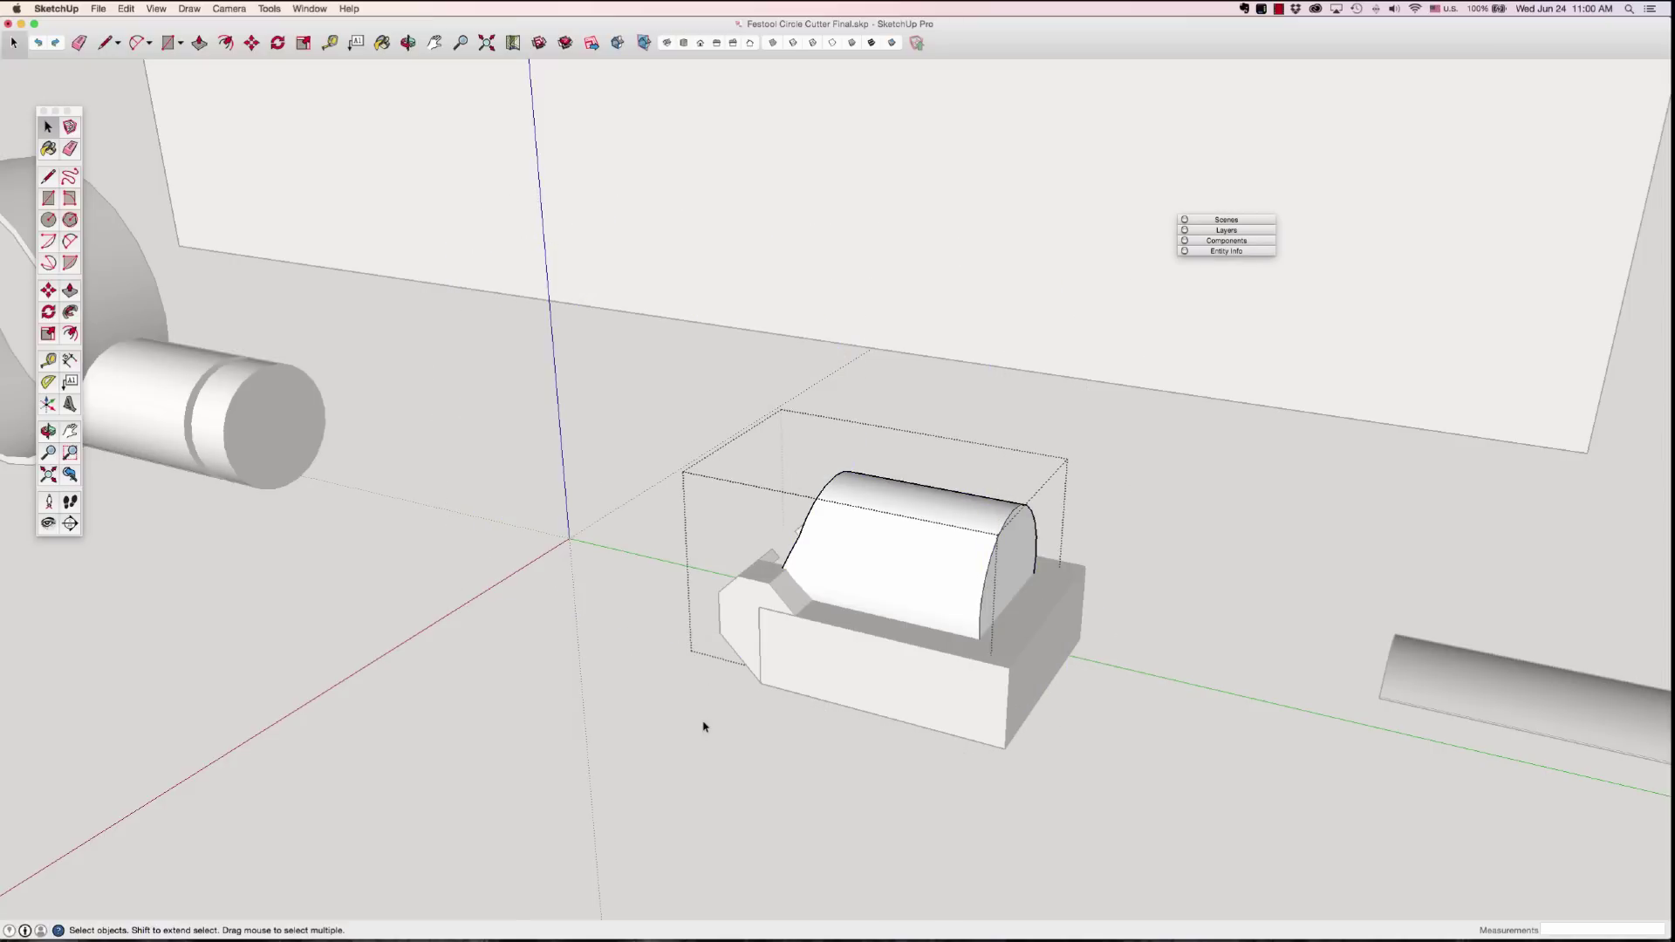
# Step: Shift the remaining cylinder lengthwise toward the clip end of the block
pyautogui.click(952, 606)
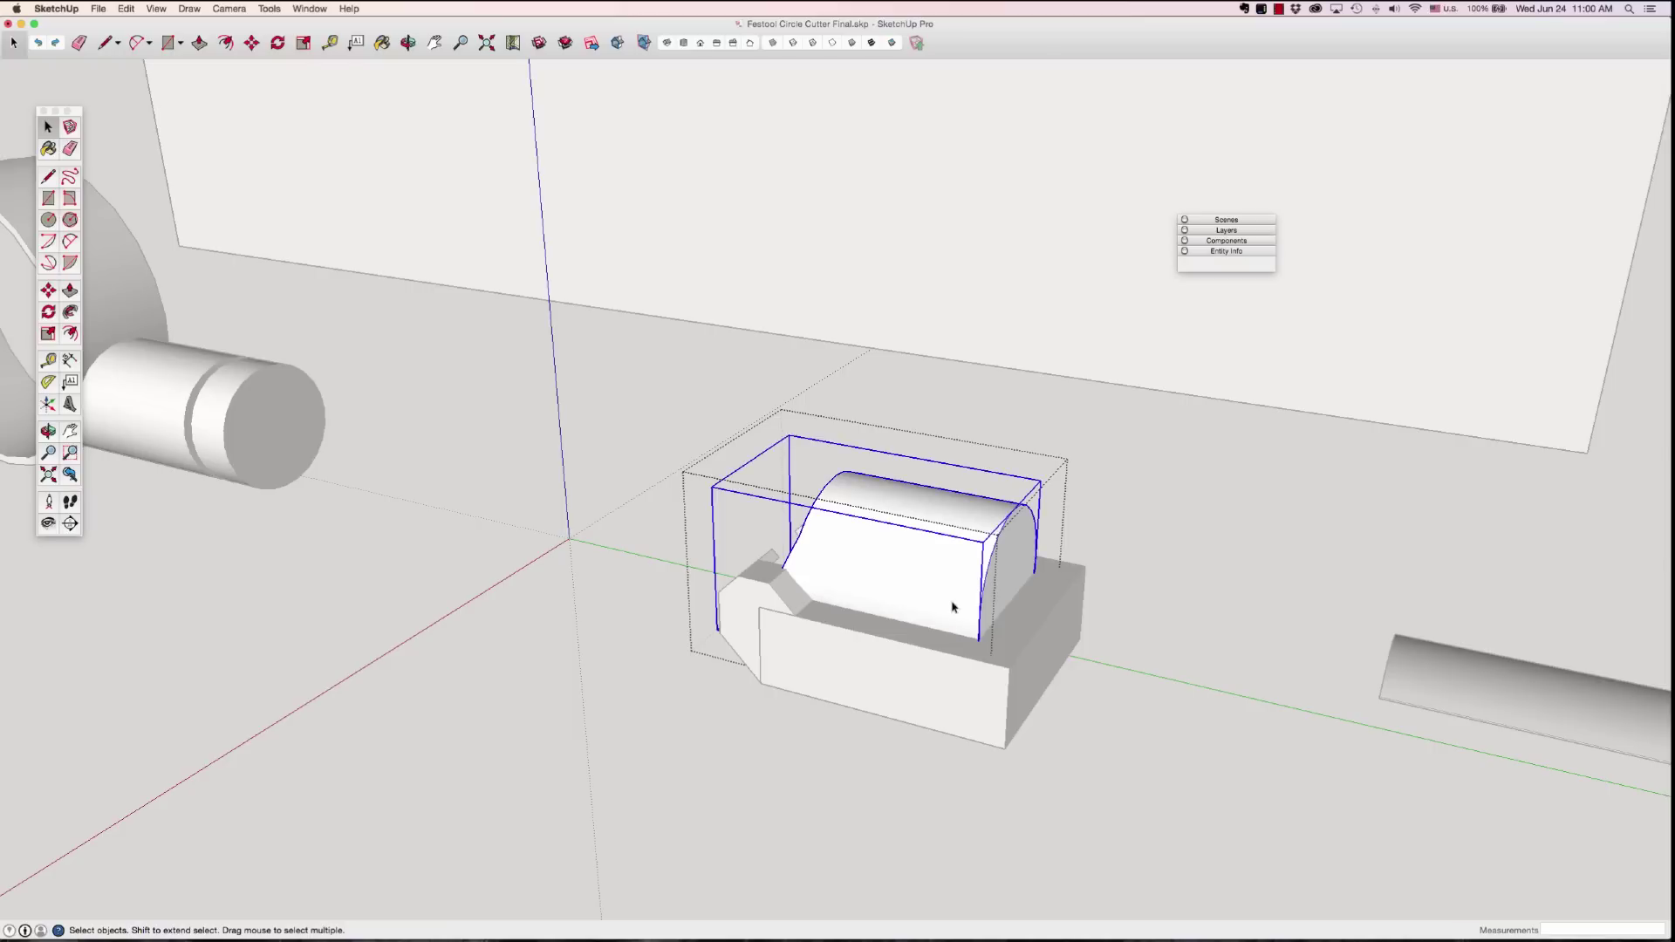
pyautogui.press('m')
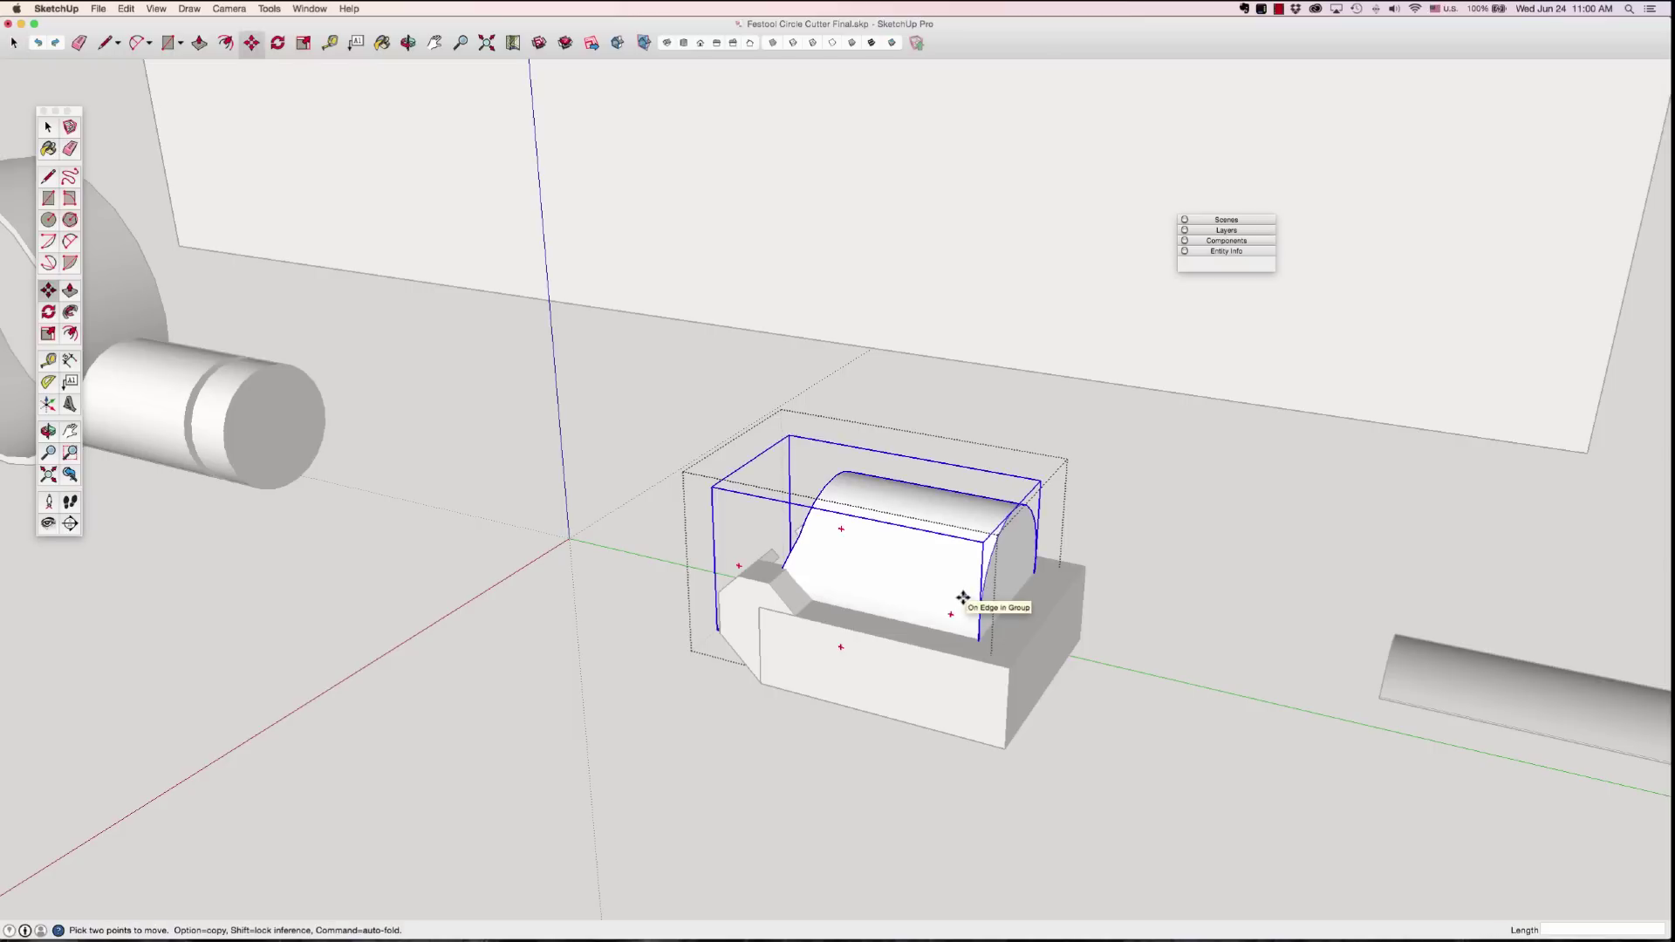
pyautogui.click(963, 596)
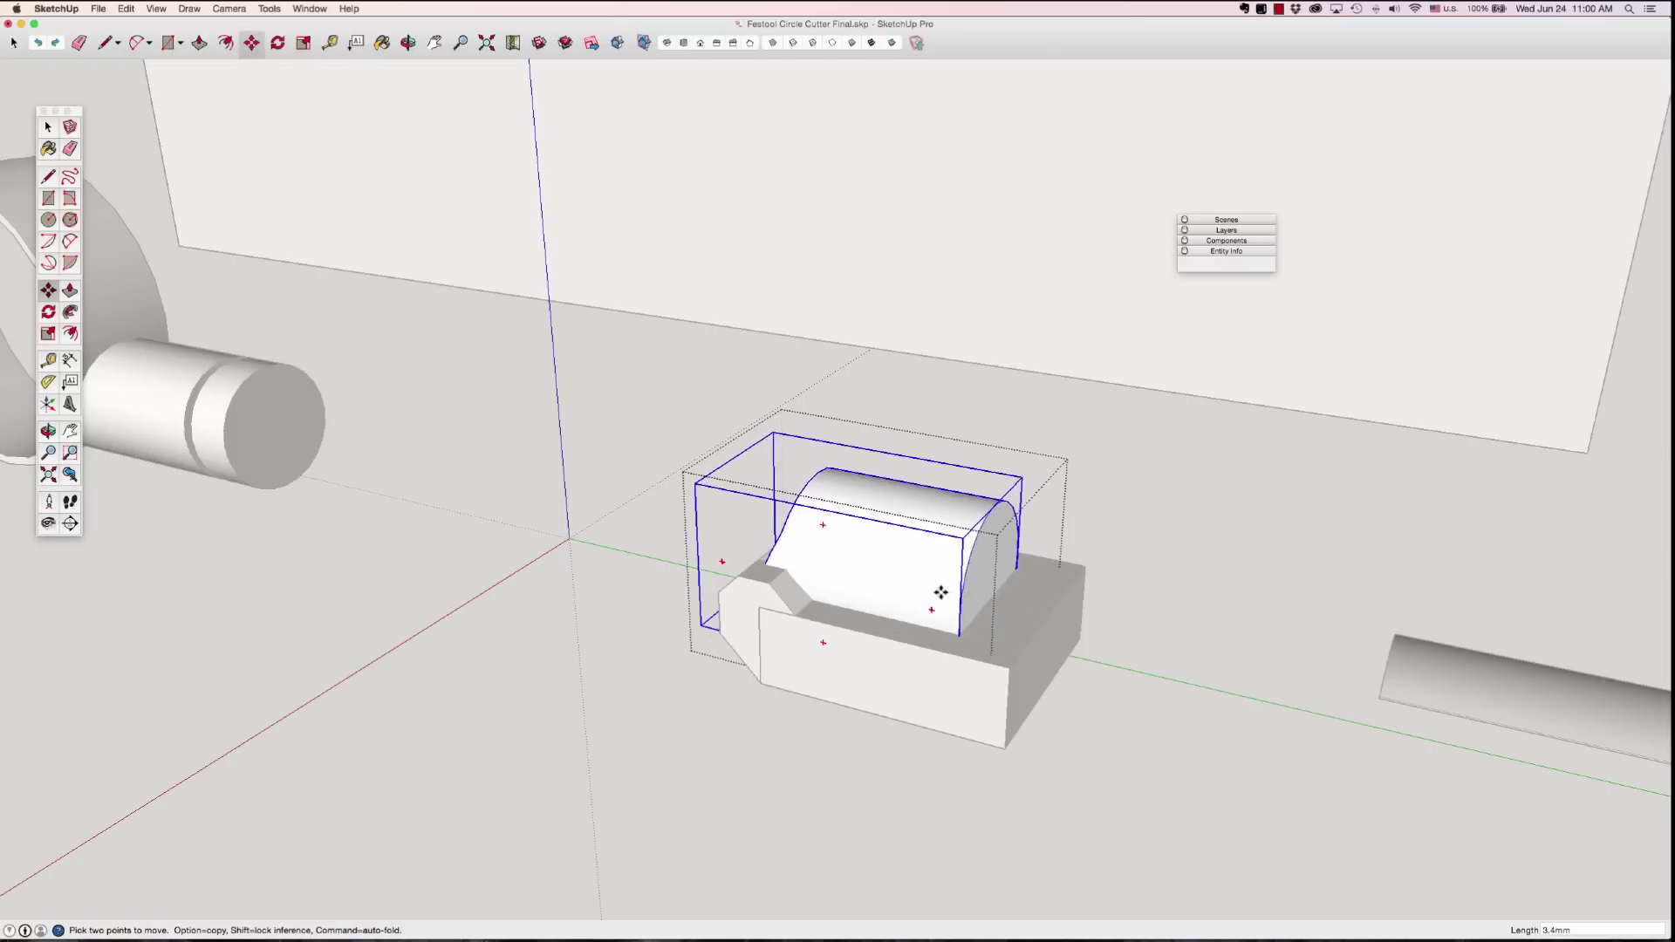
pyautogui.click(890, 579)
# Step: Extend the cylinder's end face well past the block with Push/Pull and leave group editing
pyautogui.press('space')
pyautogui.doubleClick(943, 570)
pyautogui.press('p')
pyautogui.moveTo(944, 570); pyautogui.dragTo(1217, 677)
pyautogui.press('space')
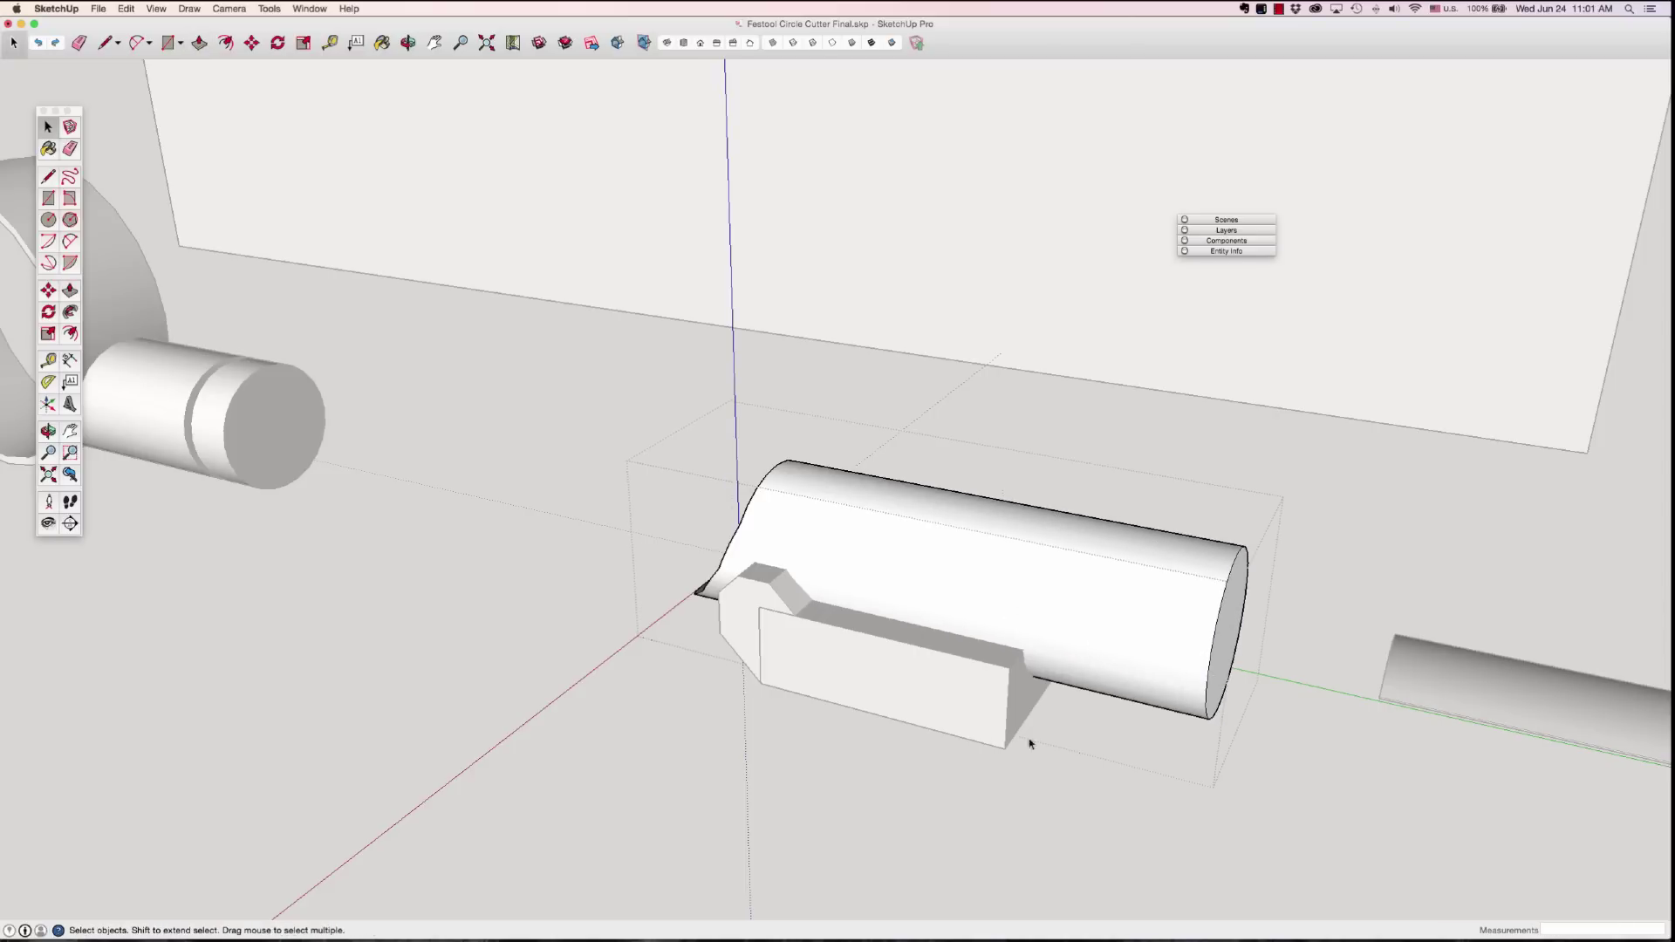
pyautogui.moveTo(1005, 698); pyautogui.dragTo(720, 658, button='middle')
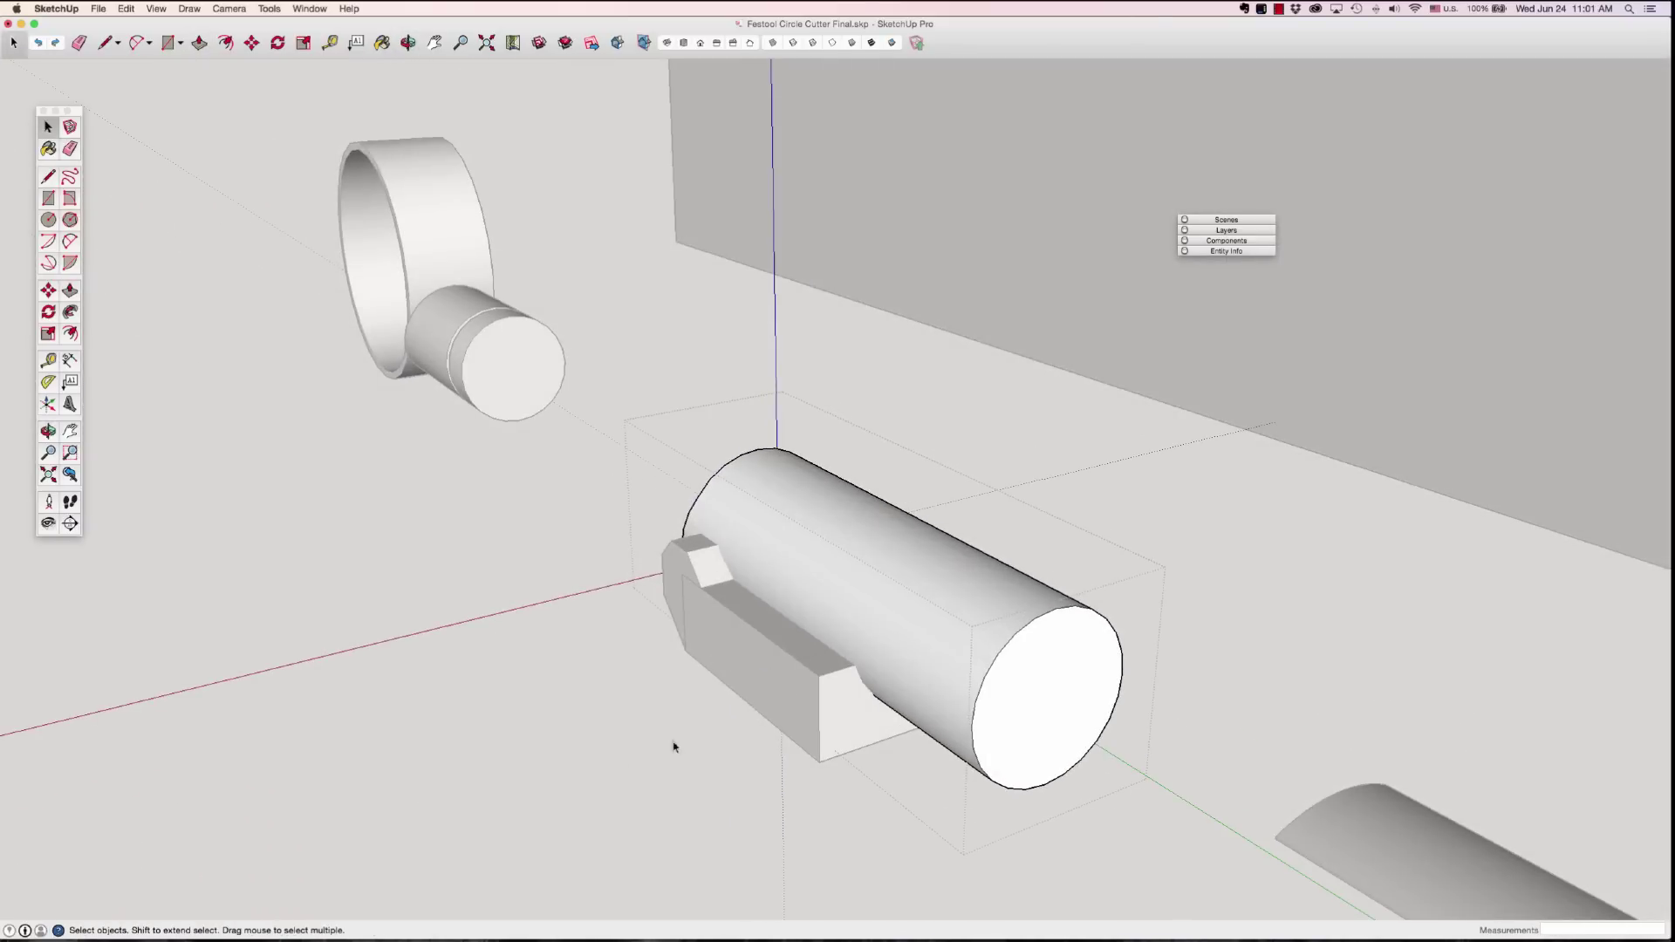
pyautogui.click(629, 765)
pyautogui.click(631, 760)
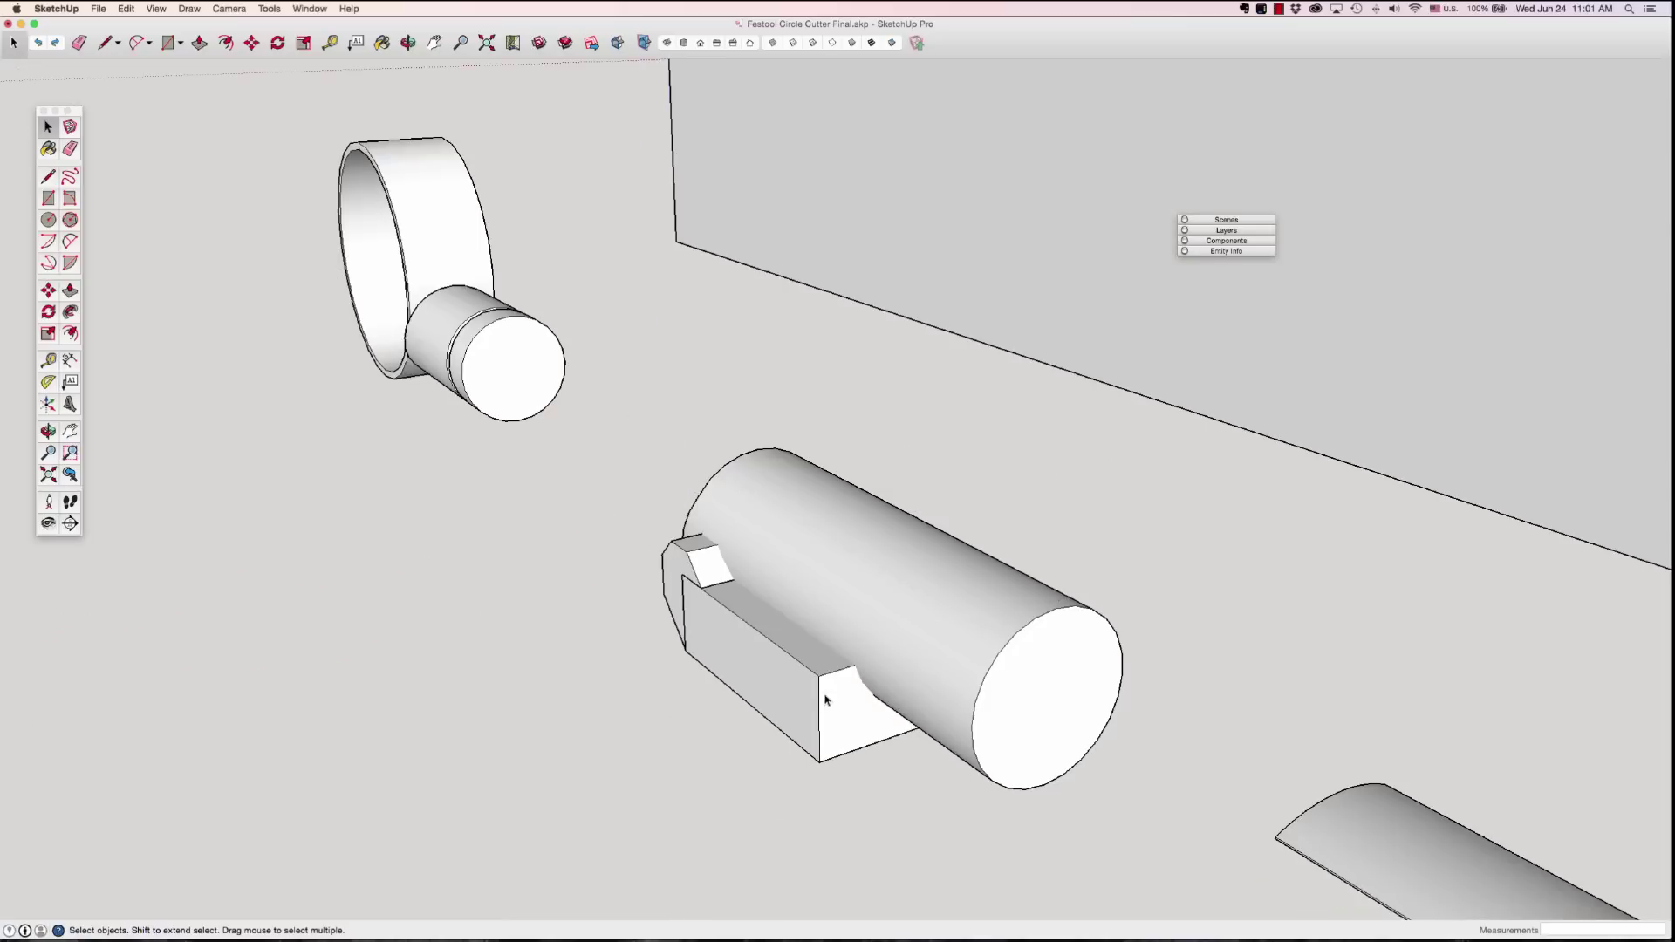
# Step: Intersect all faces of the clip block's main body with the model where the cylinder passes through, and leave group editing
pyautogui.doubleClick(820, 700)
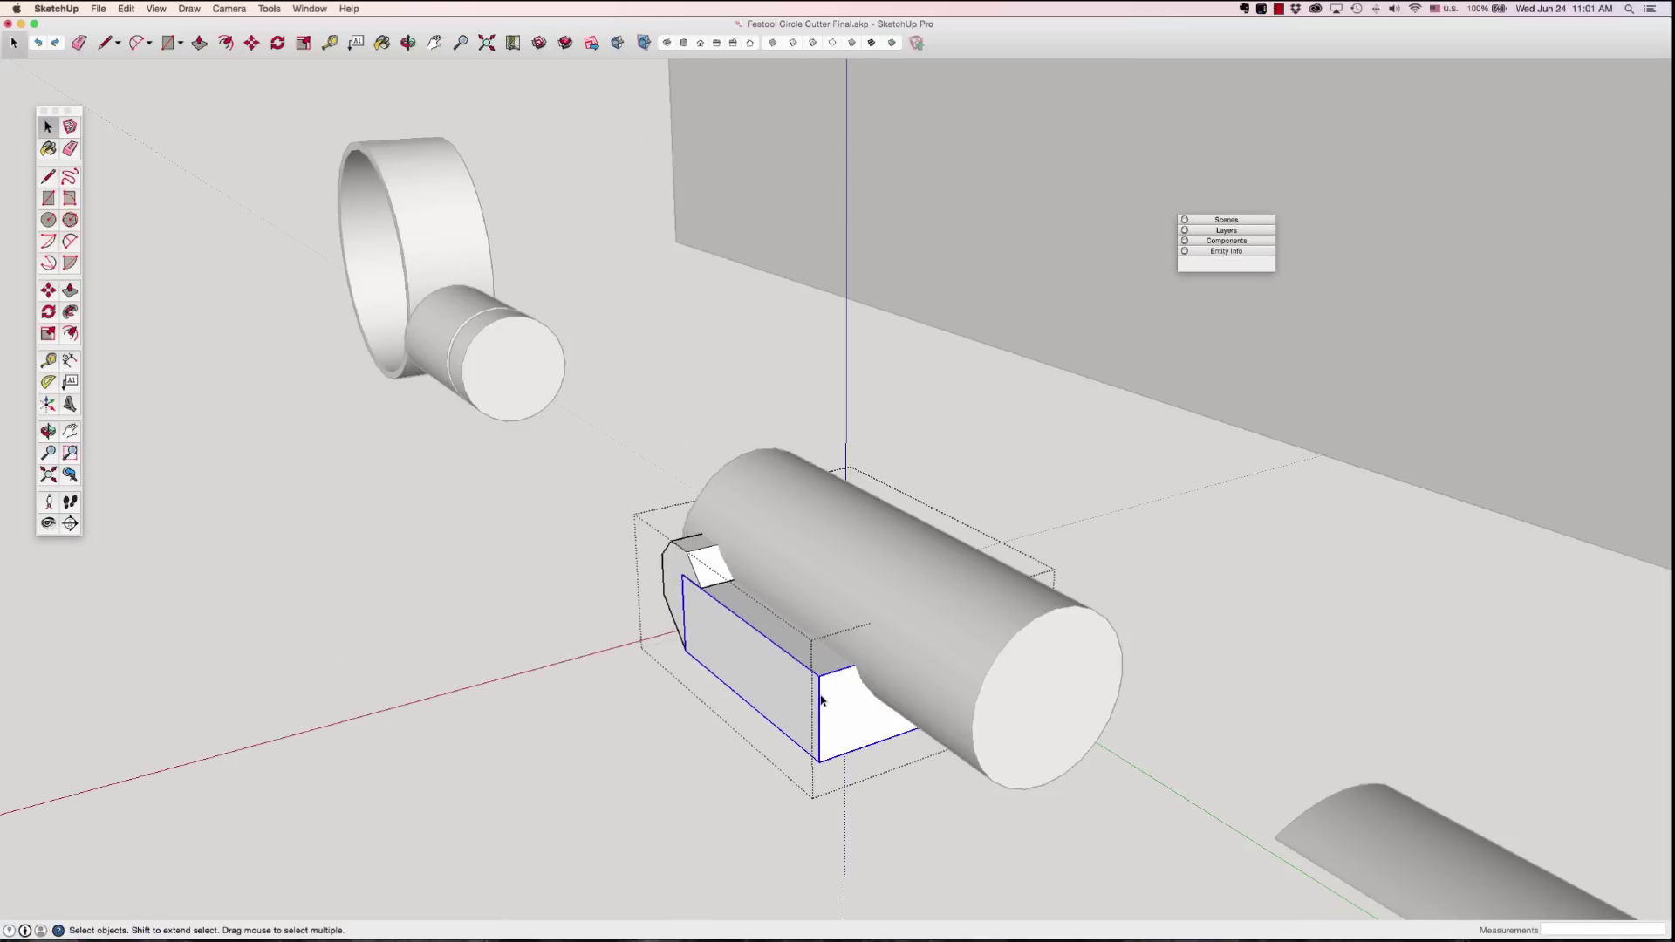
pyautogui.doubleClick(821, 700)
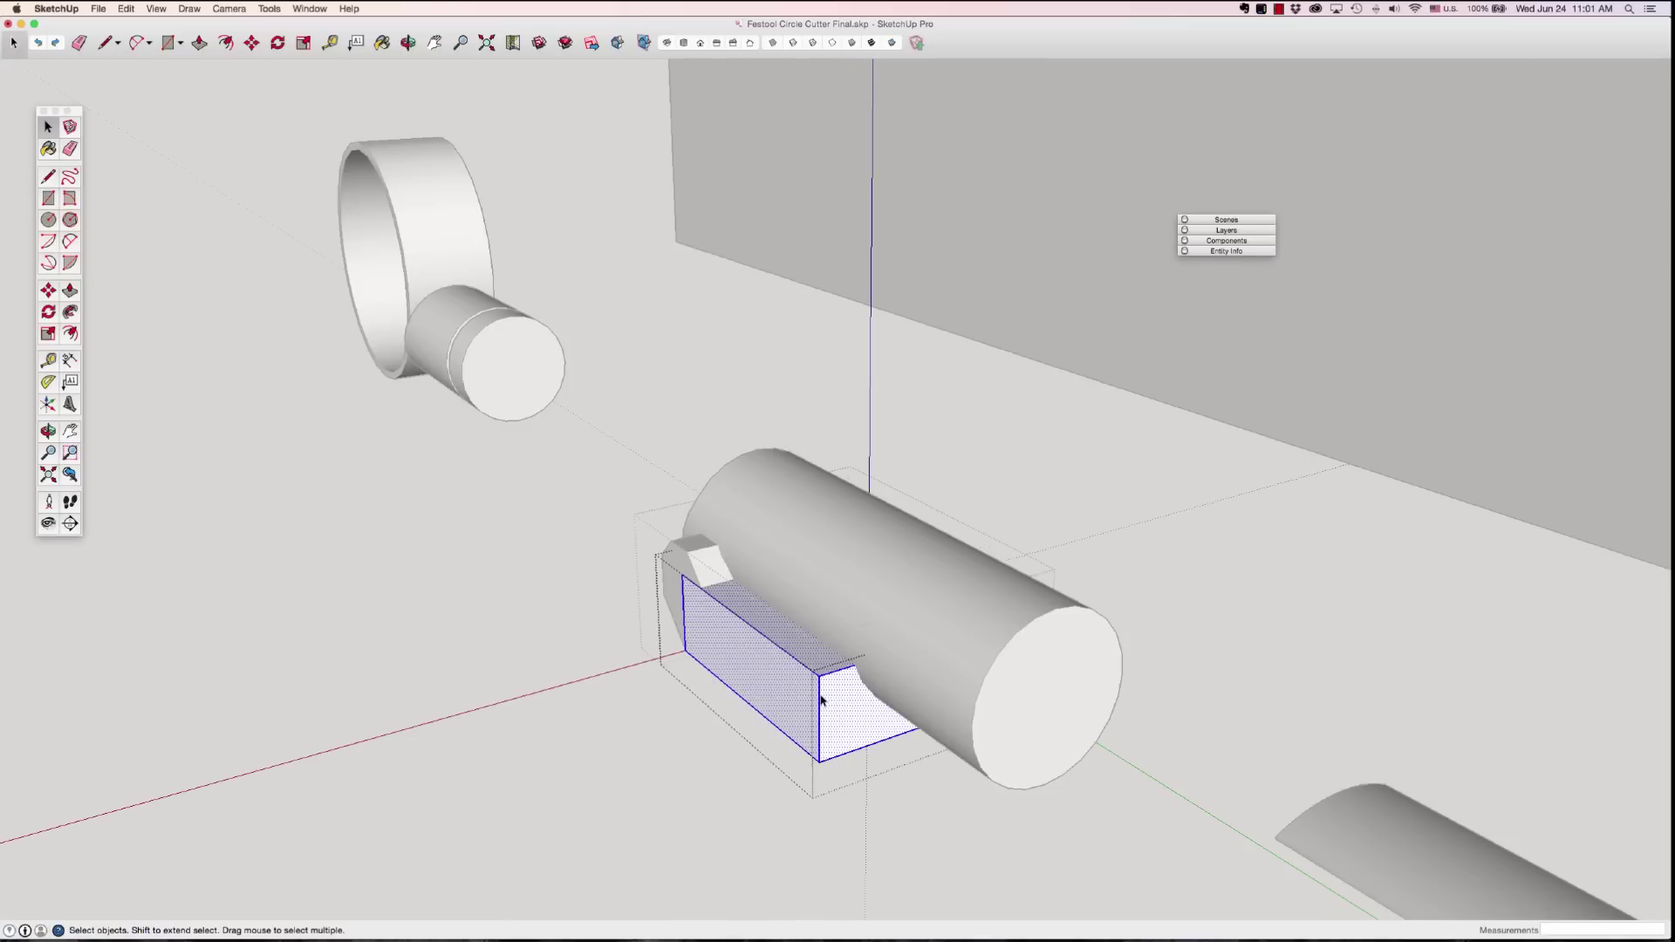
pyautogui.rightClick(821, 700)
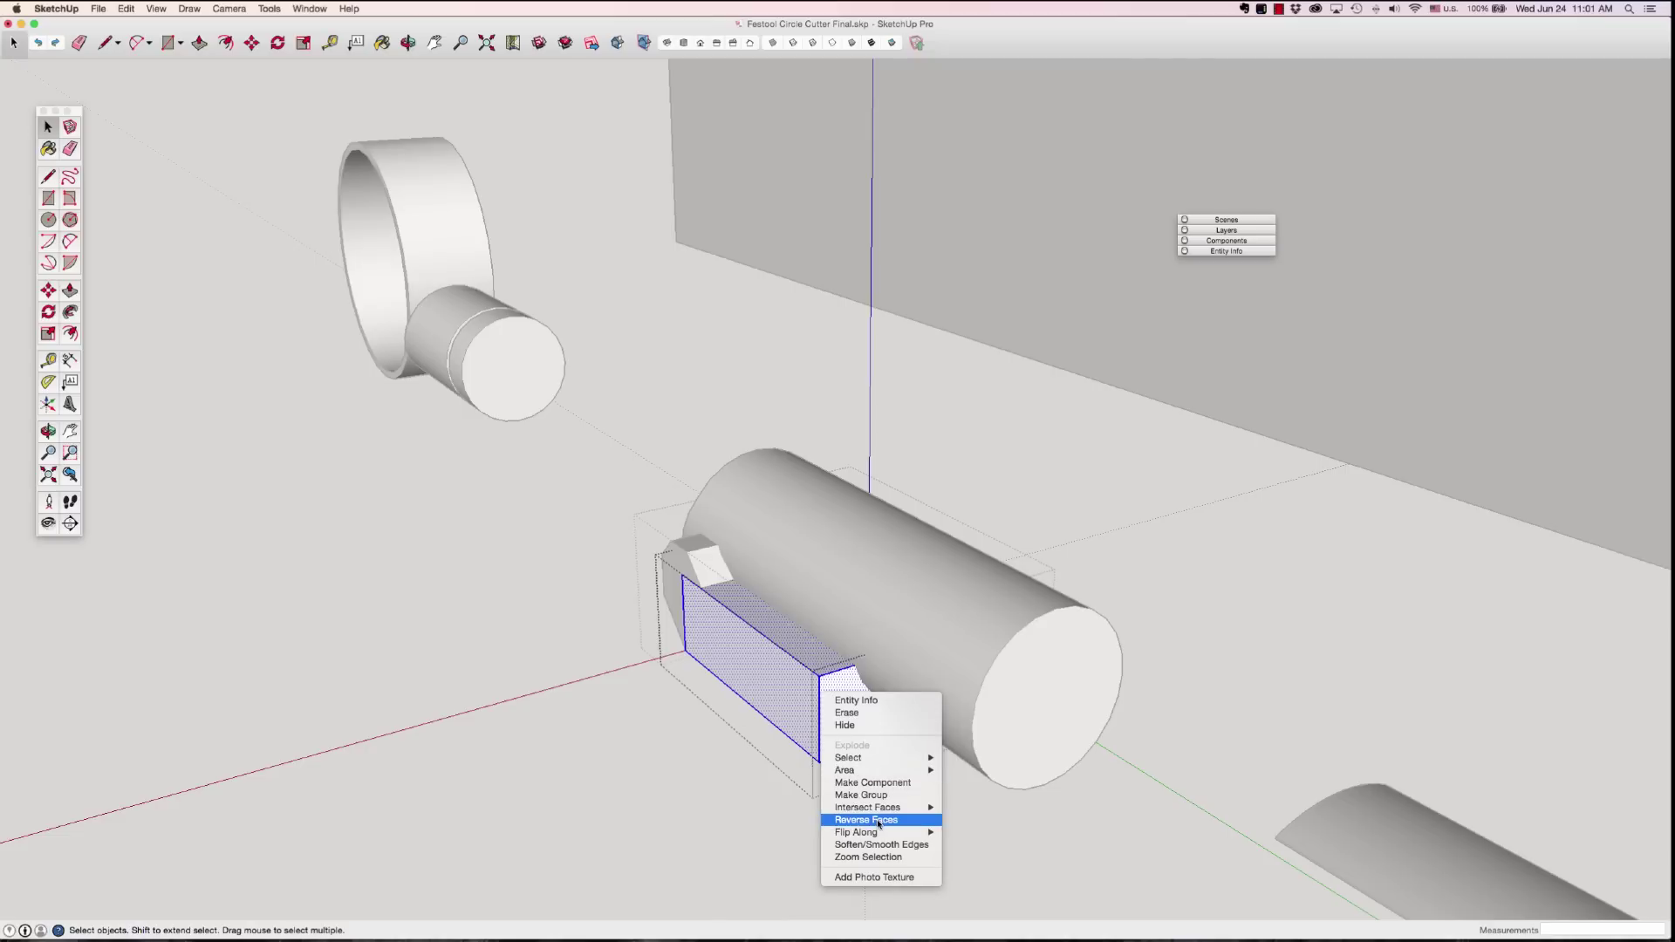
pyautogui.moveTo(881, 806)
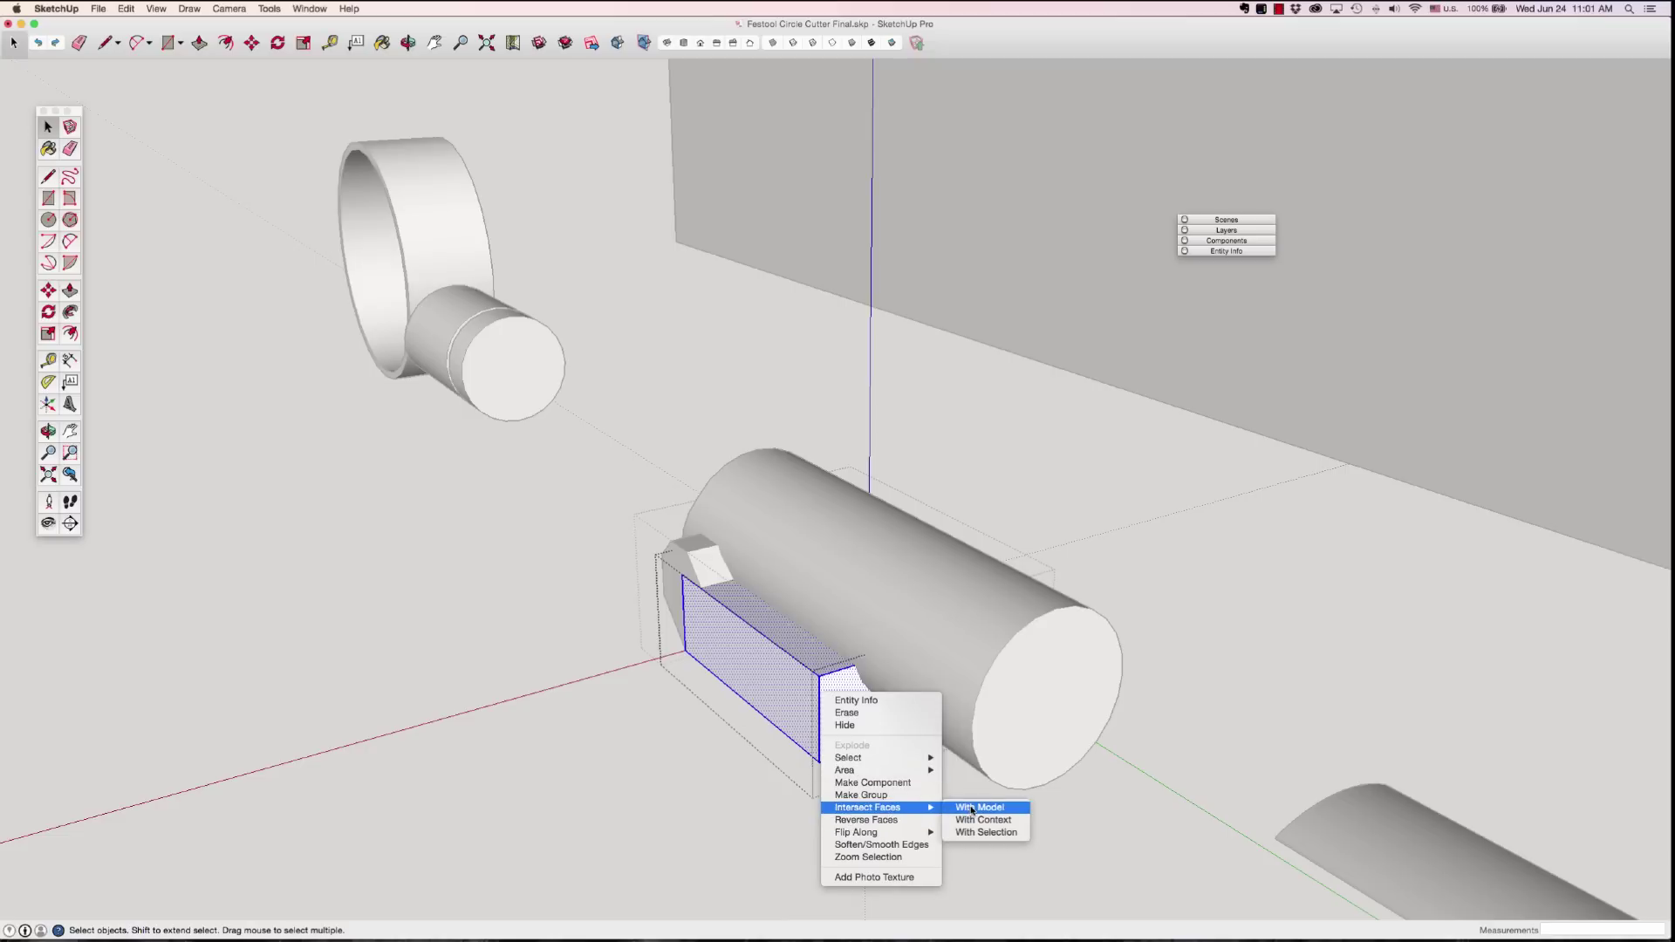
pyautogui.click(972, 808)
pyautogui.click(953, 827)
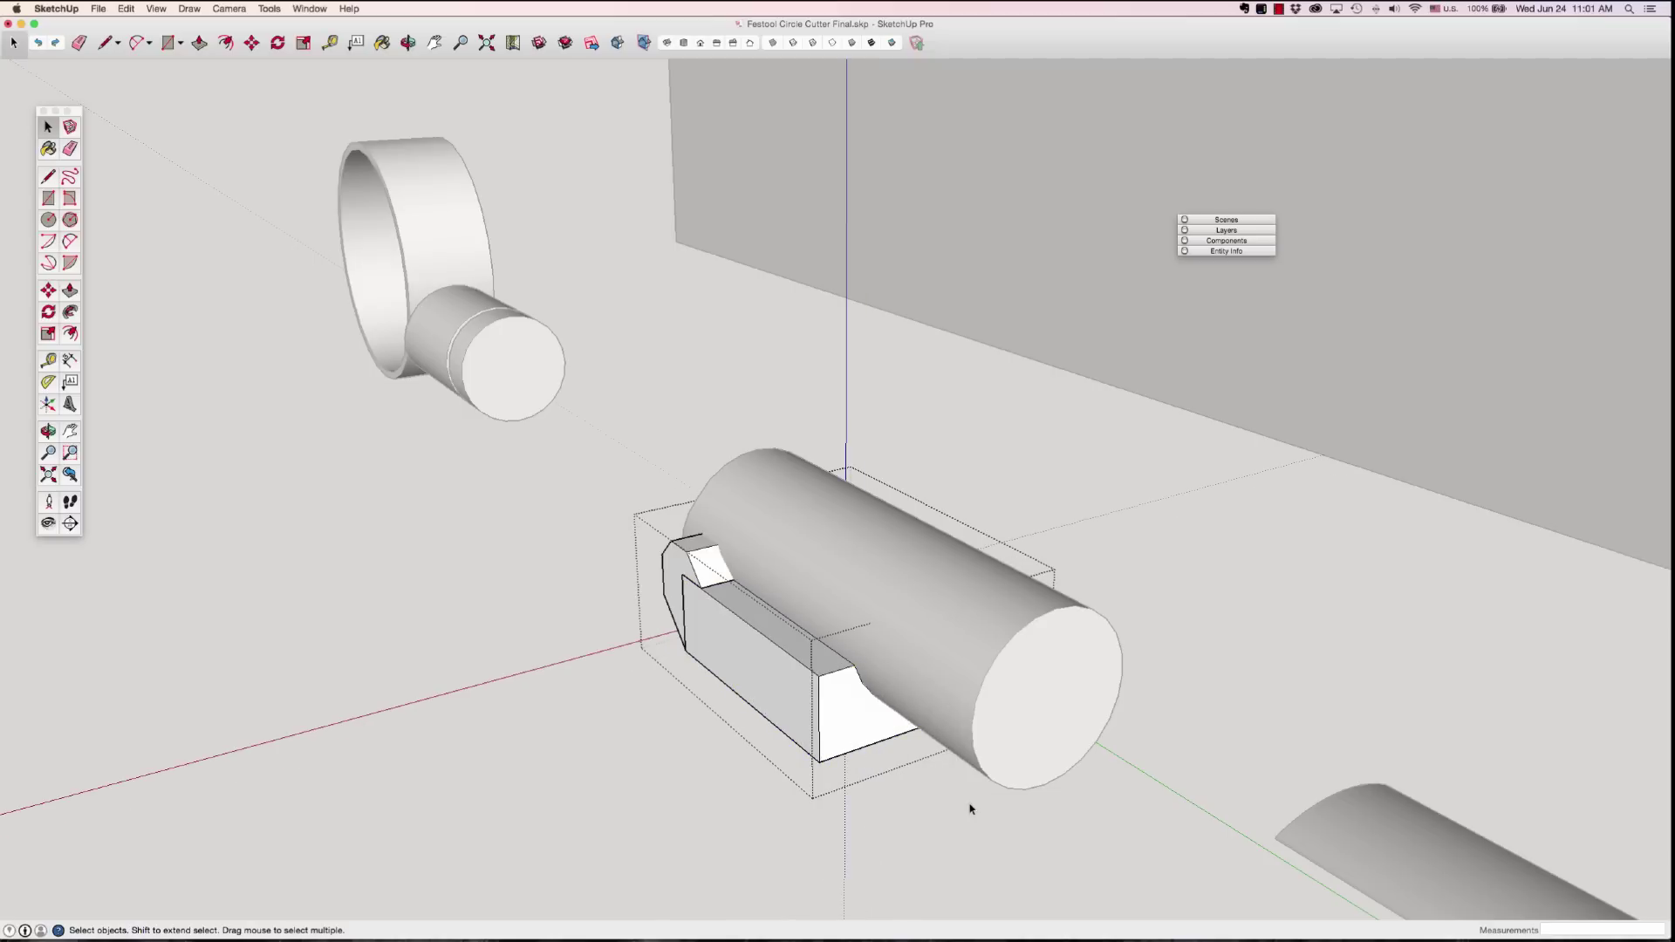
pyautogui.click(968, 807)
# Step: Move the long cylinder clear of the clip block and delete it
pyautogui.click(1003, 744)
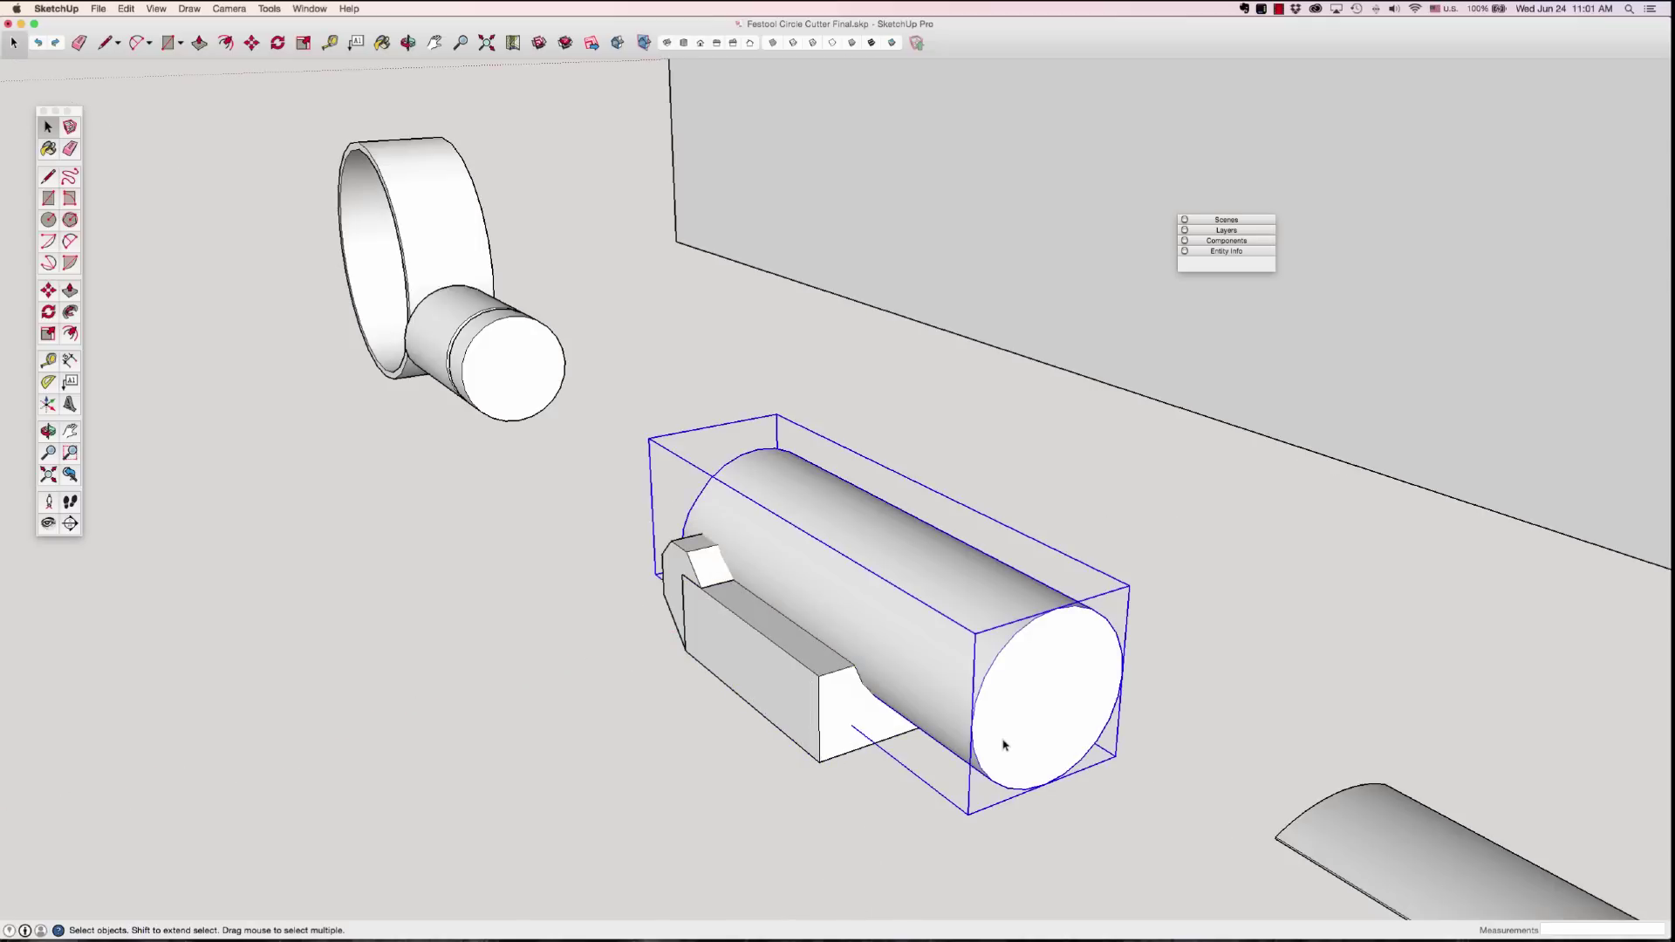
pyautogui.press('m')
pyautogui.click(1003, 740)
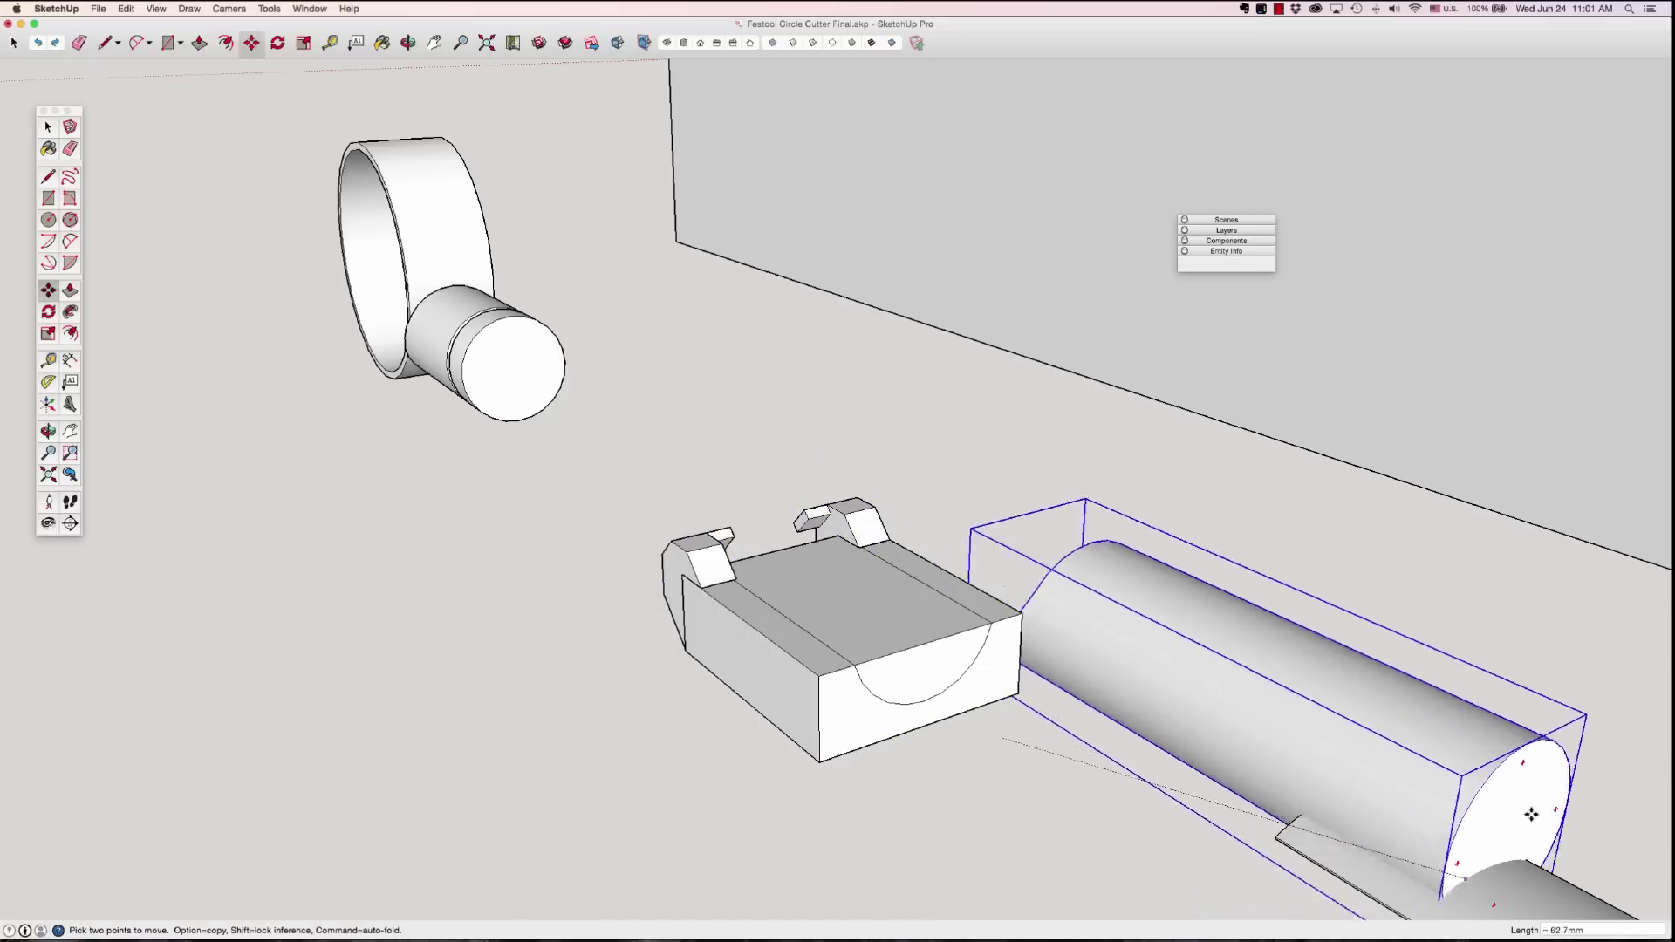
pyautogui.press('Escape')
pyautogui.press('space')
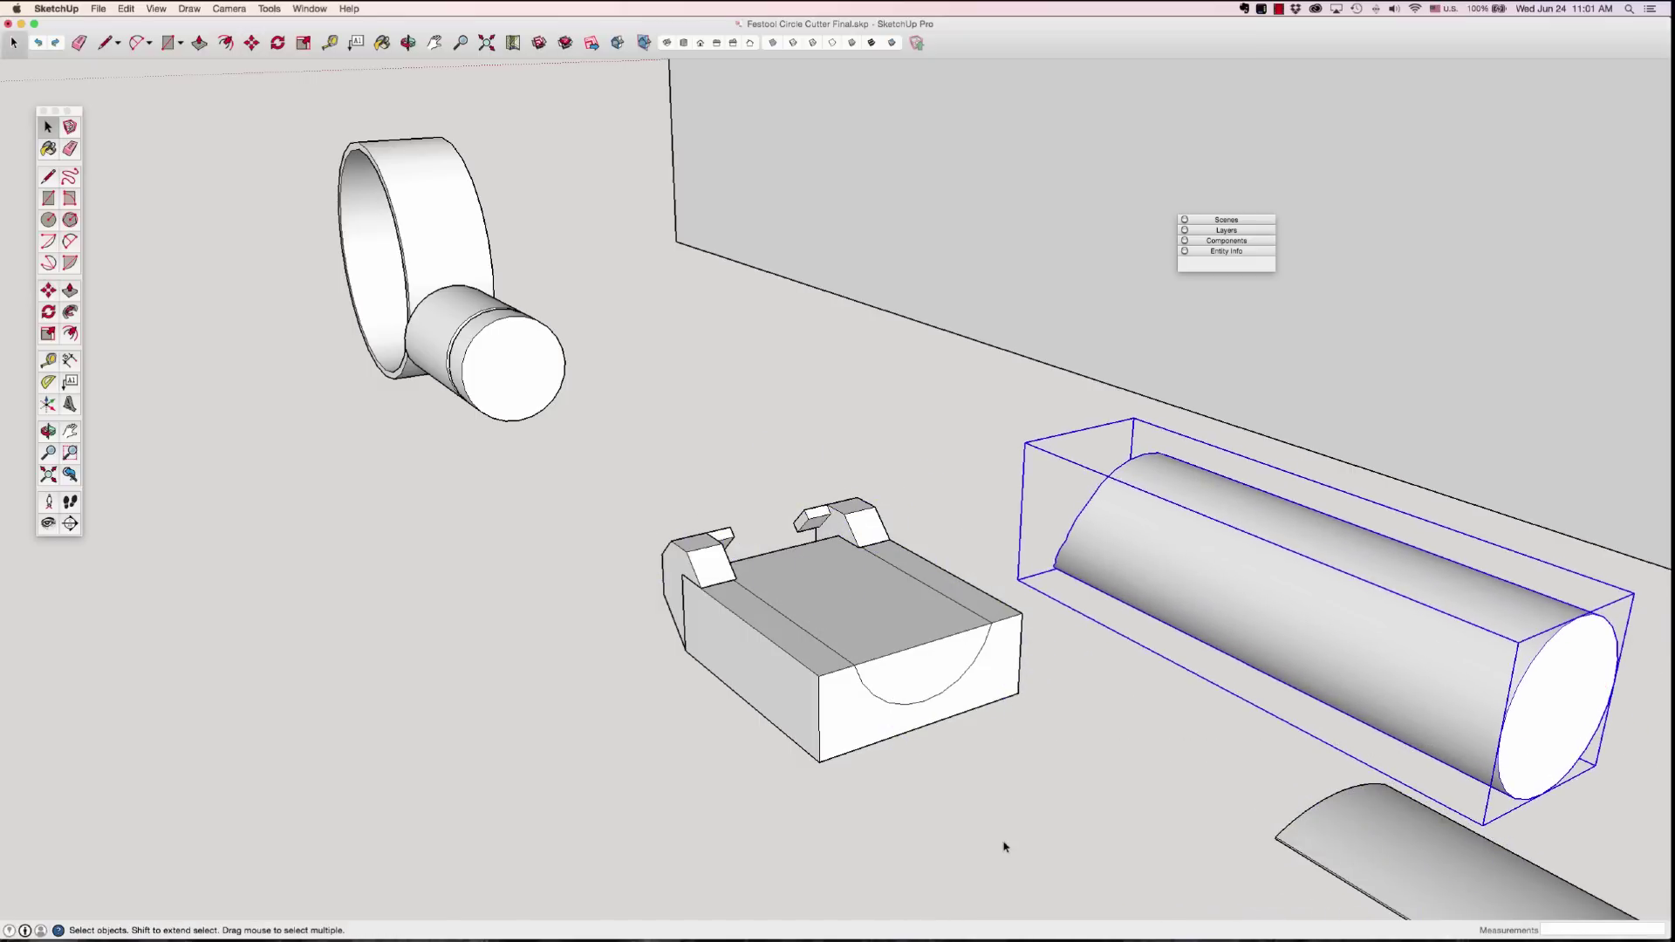
pyautogui.click(1003, 844)
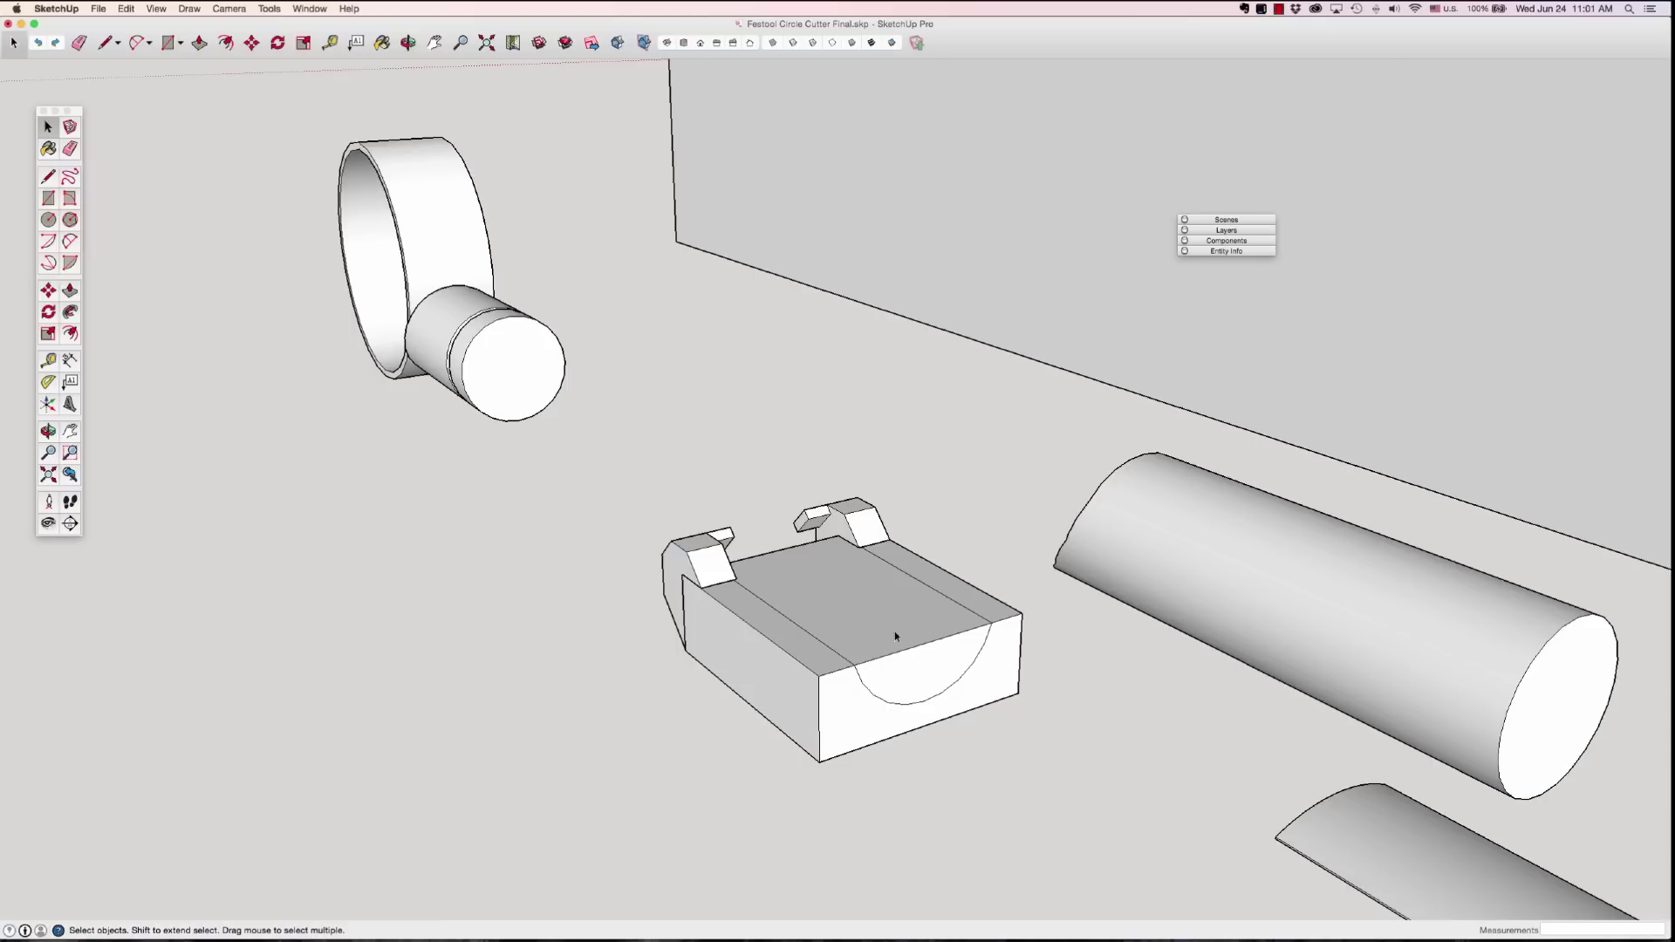
pyautogui.click(1154, 597)
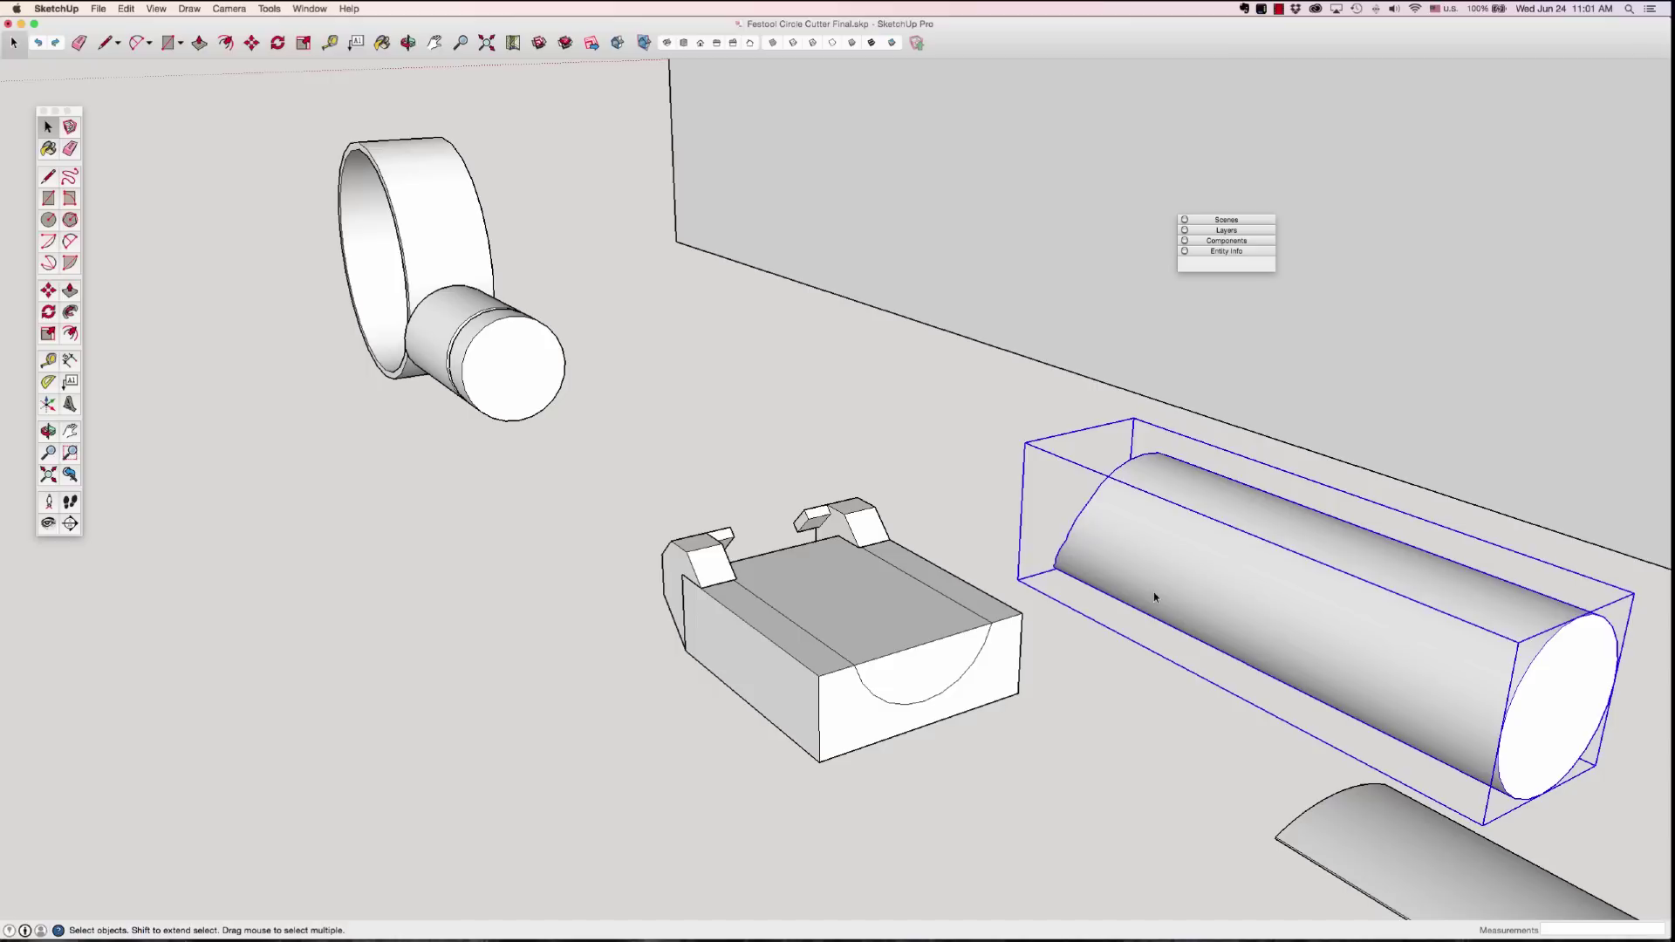
pyautogui.press('Delete')
# Step: Push the half-round profile on the block's end face through the full length to cut a curved channel, and leave group editing
pyautogui.click(948, 664)
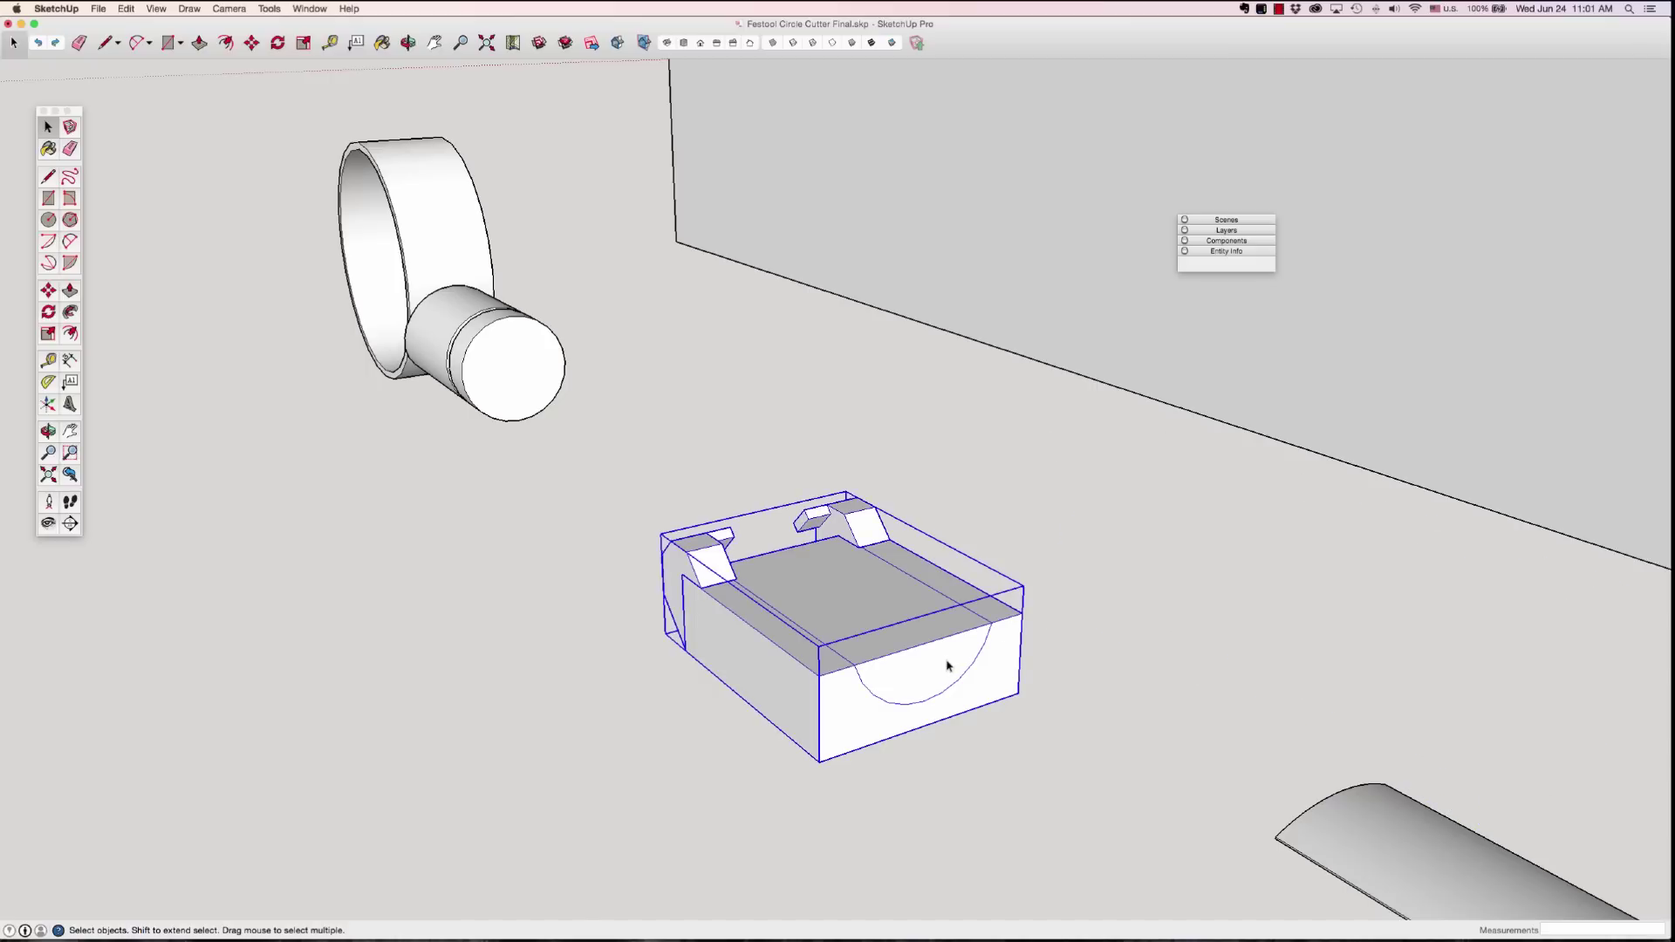
pyautogui.doubleClick(948, 665)
pyautogui.click(944, 668)
pyautogui.doubleClick(941, 669)
pyautogui.tripleClick(936, 670)
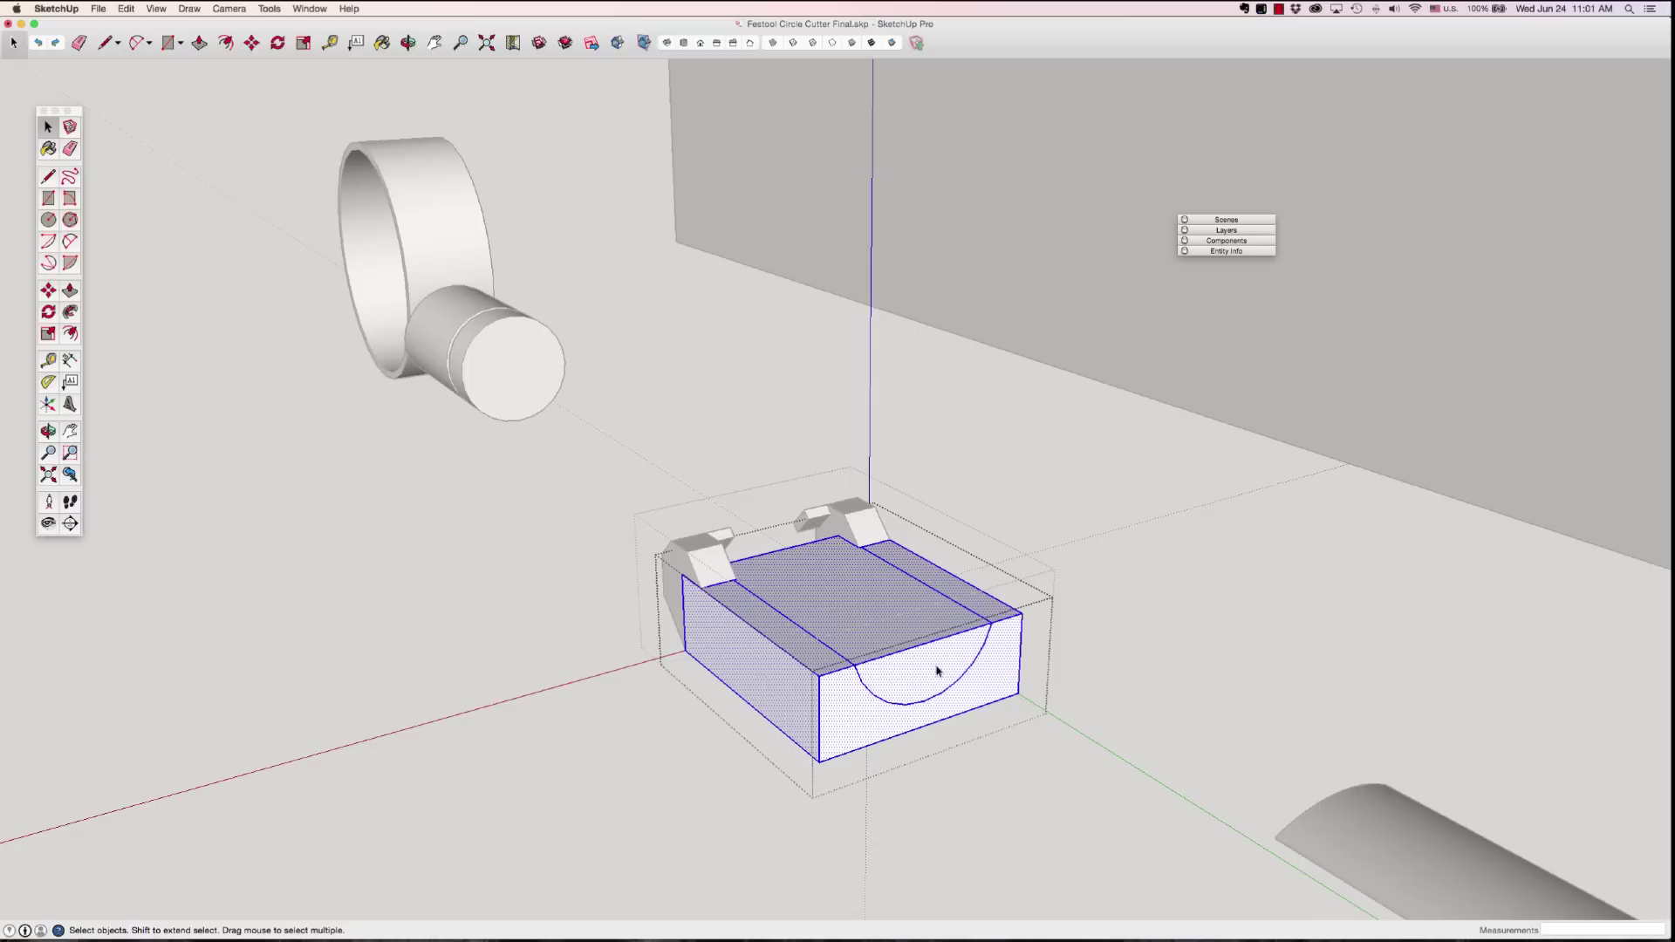
pyautogui.click(936, 670)
pyautogui.press('p')
pyautogui.moveTo(937, 670); pyautogui.dragTo(771, 558)
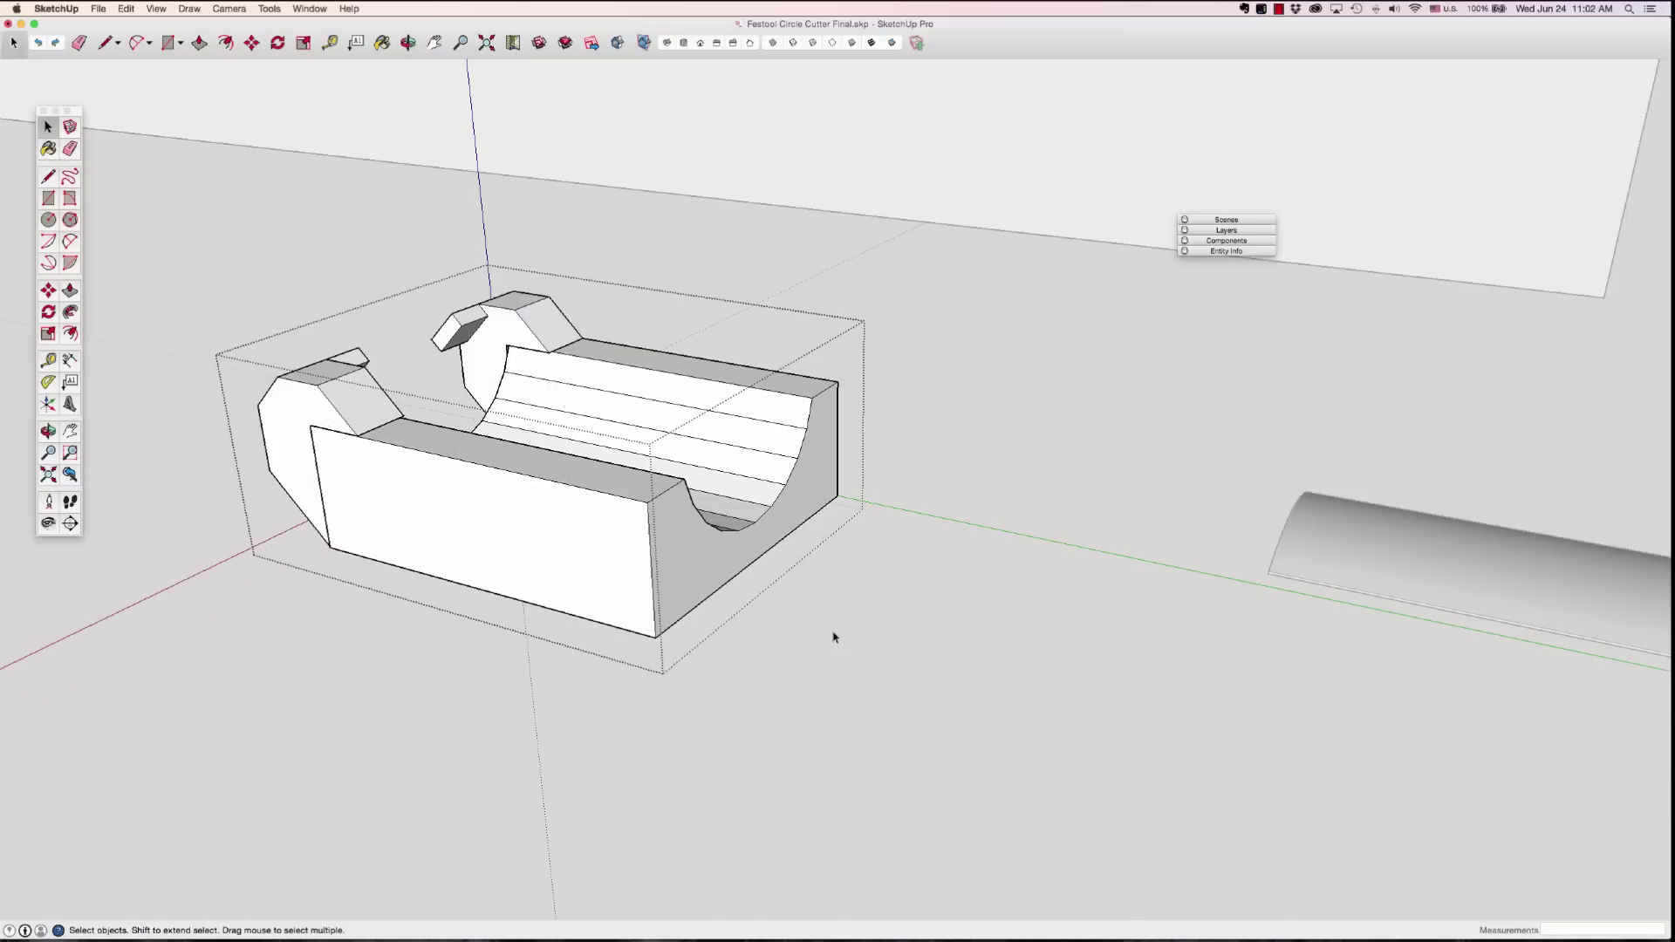
pyautogui.scroll(3, 832, 637)
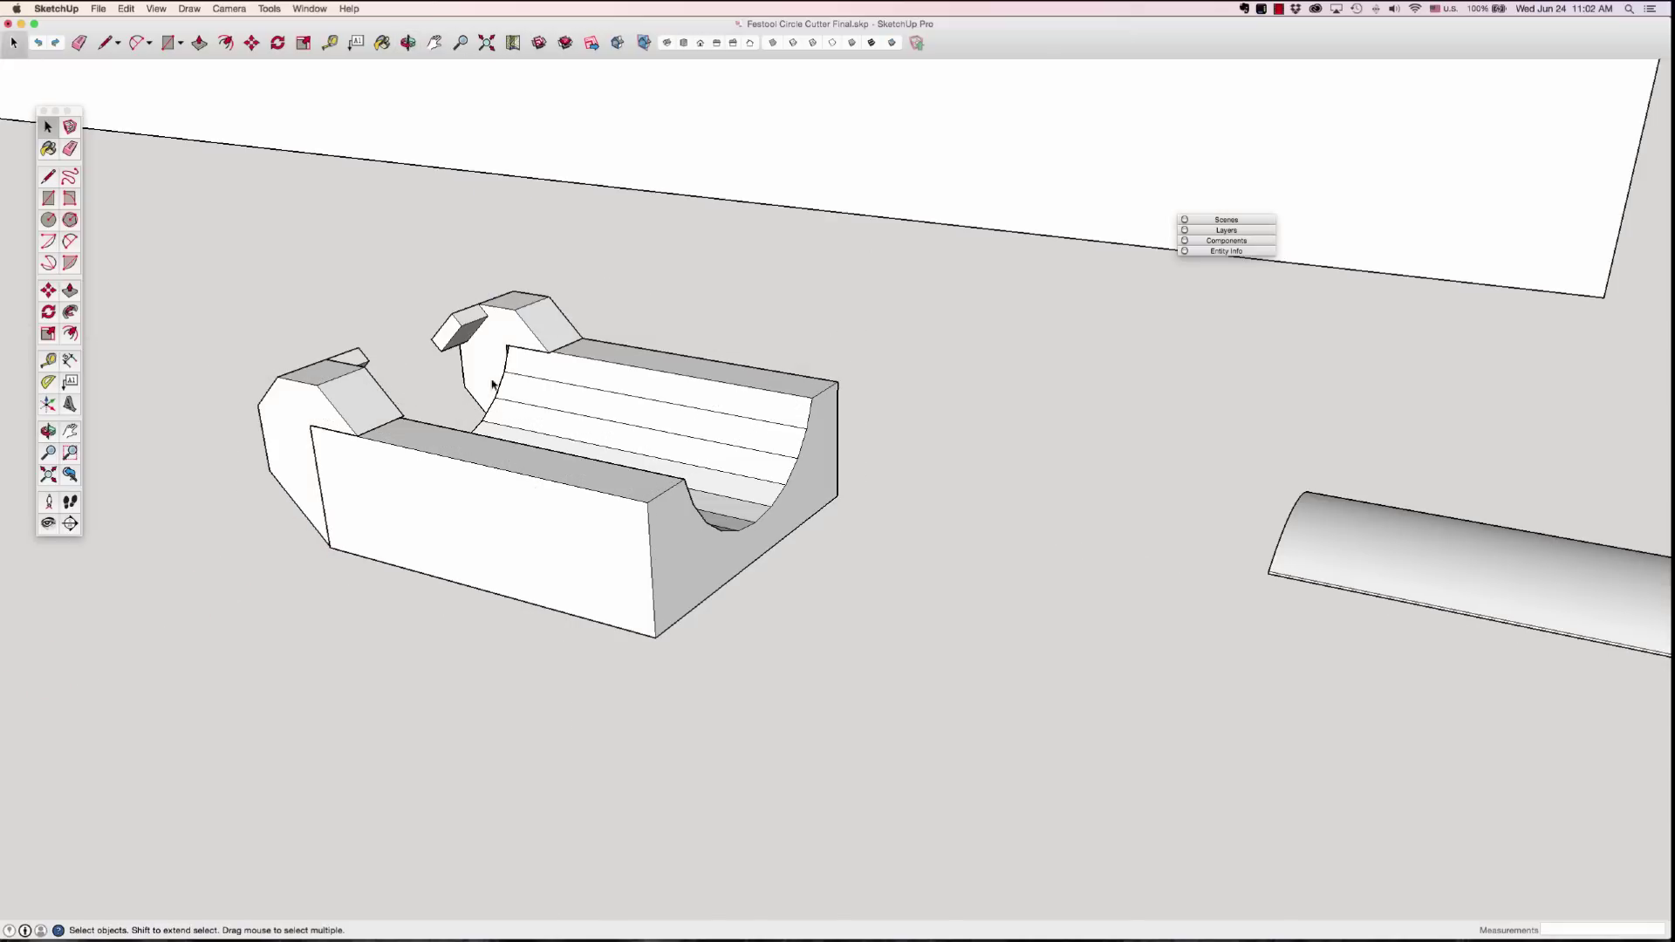
pyautogui.press('o')
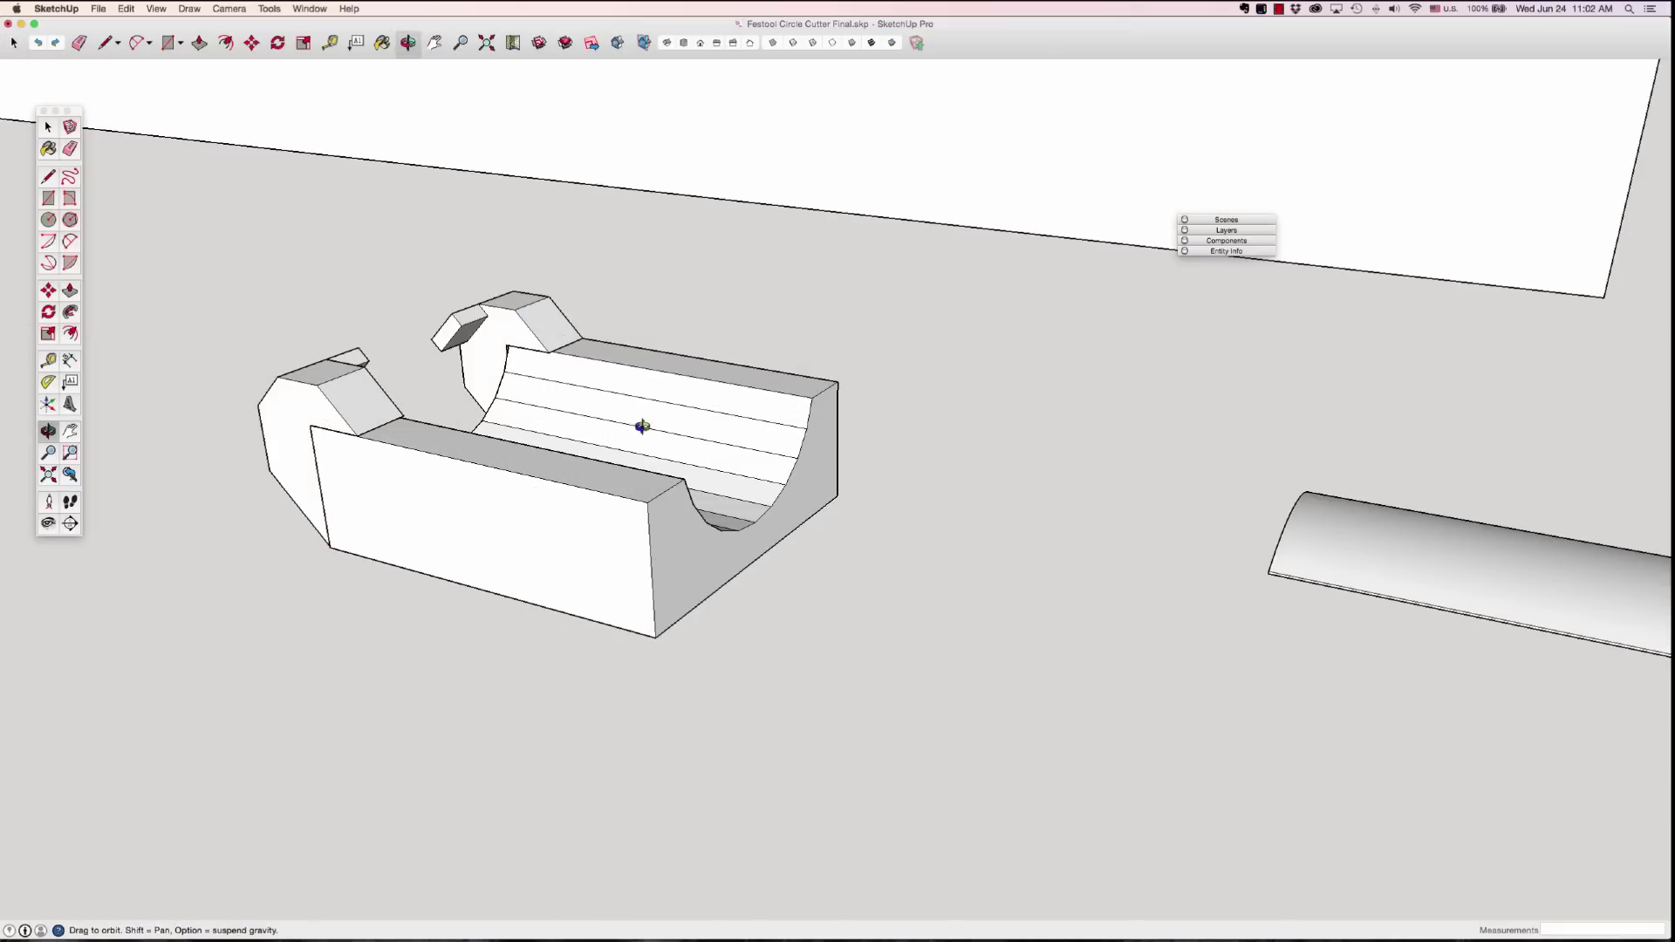
pyautogui.moveTo(639, 426)
pyautogui.mouseDown()
pyautogui.moveTo(598, 553)
pyautogui.moveTo(422, 561)
pyautogui.moveTo(537, 549)
pyautogui.moveTo(527, 474)
pyautogui.moveTo(692, 479)
pyautogui.moveTo(623, 476)
pyautogui.moveTo(662, 418)
pyautogui.mouseUp()
pyautogui.moveTo(601, 497); pyautogui.dragTo(716, 512)
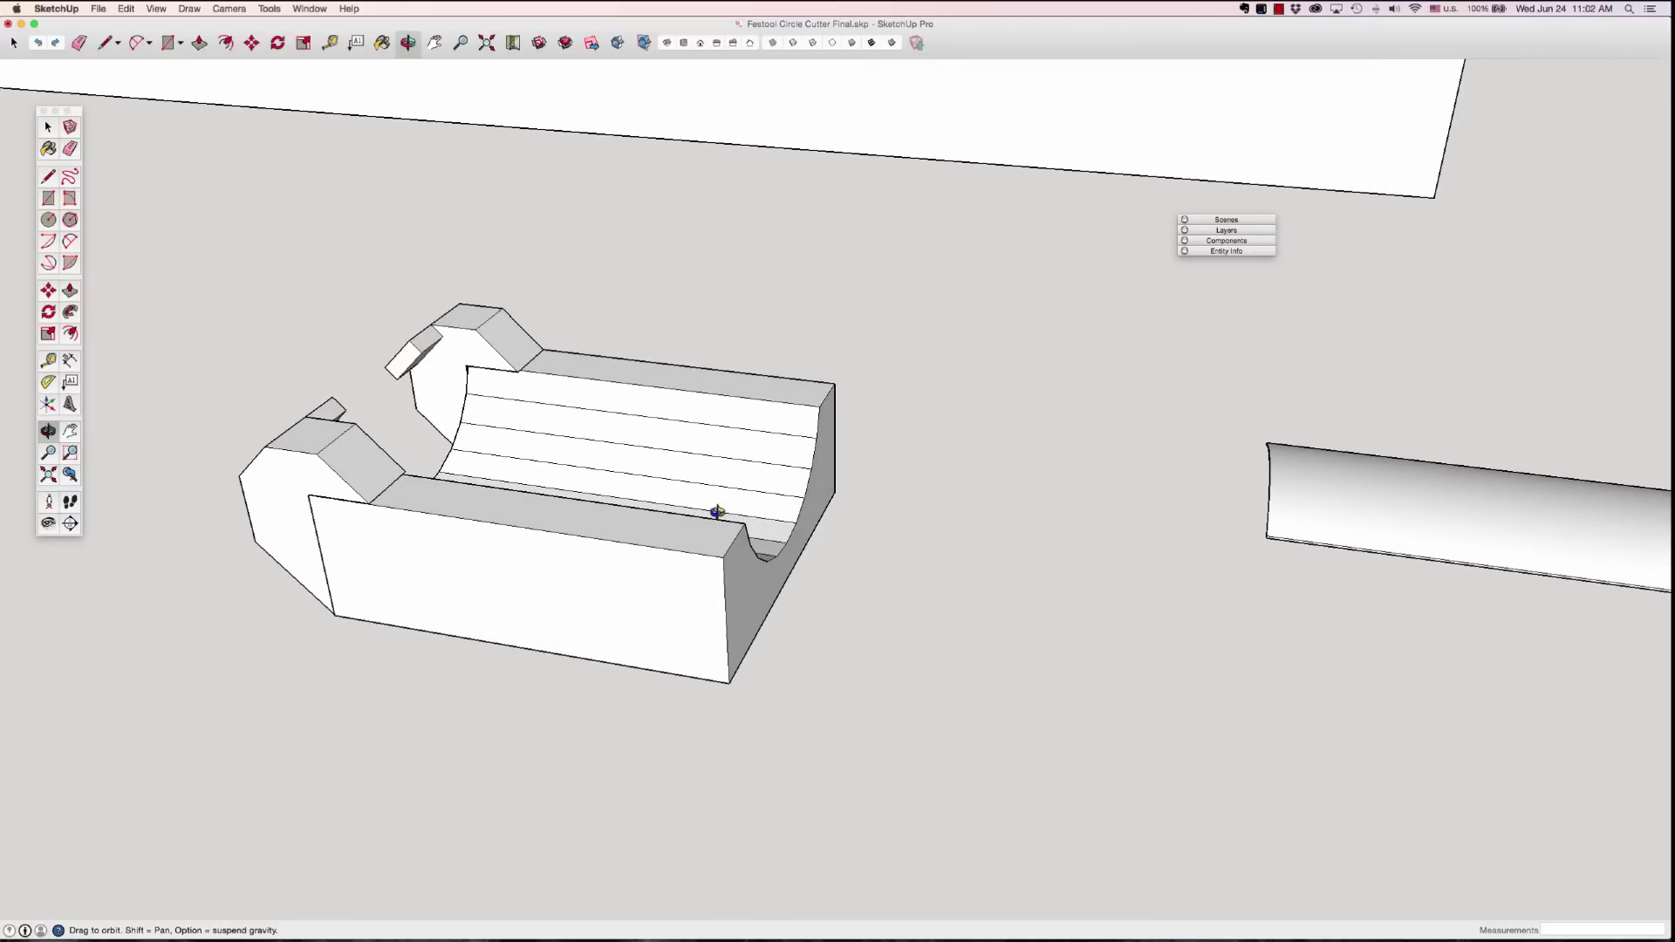
pyautogui.moveTo(695, 605); pyautogui.dragTo(639, 573)
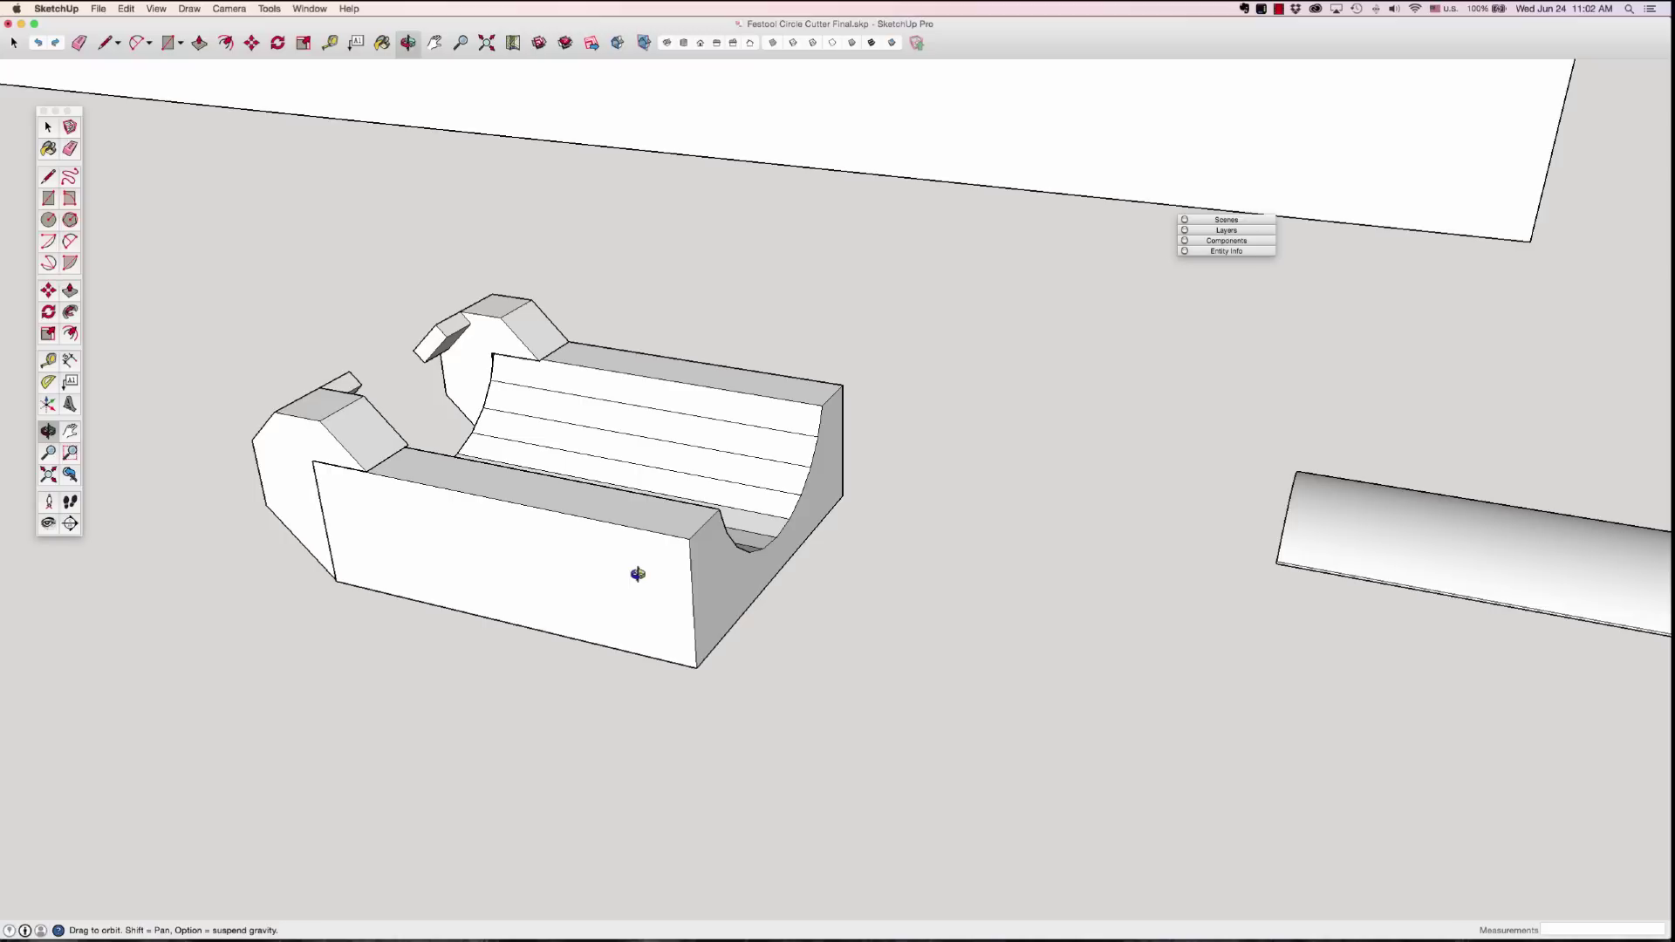
pyautogui.moveTo(677, 579)
pyautogui.mouseDown()
pyautogui.moveTo(620, 573)
pyautogui.moveTo(621, 541)
pyautogui.moveTo(609, 579)
pyautogui.moveTo(648, 568)
pyautogui.mouseUp()
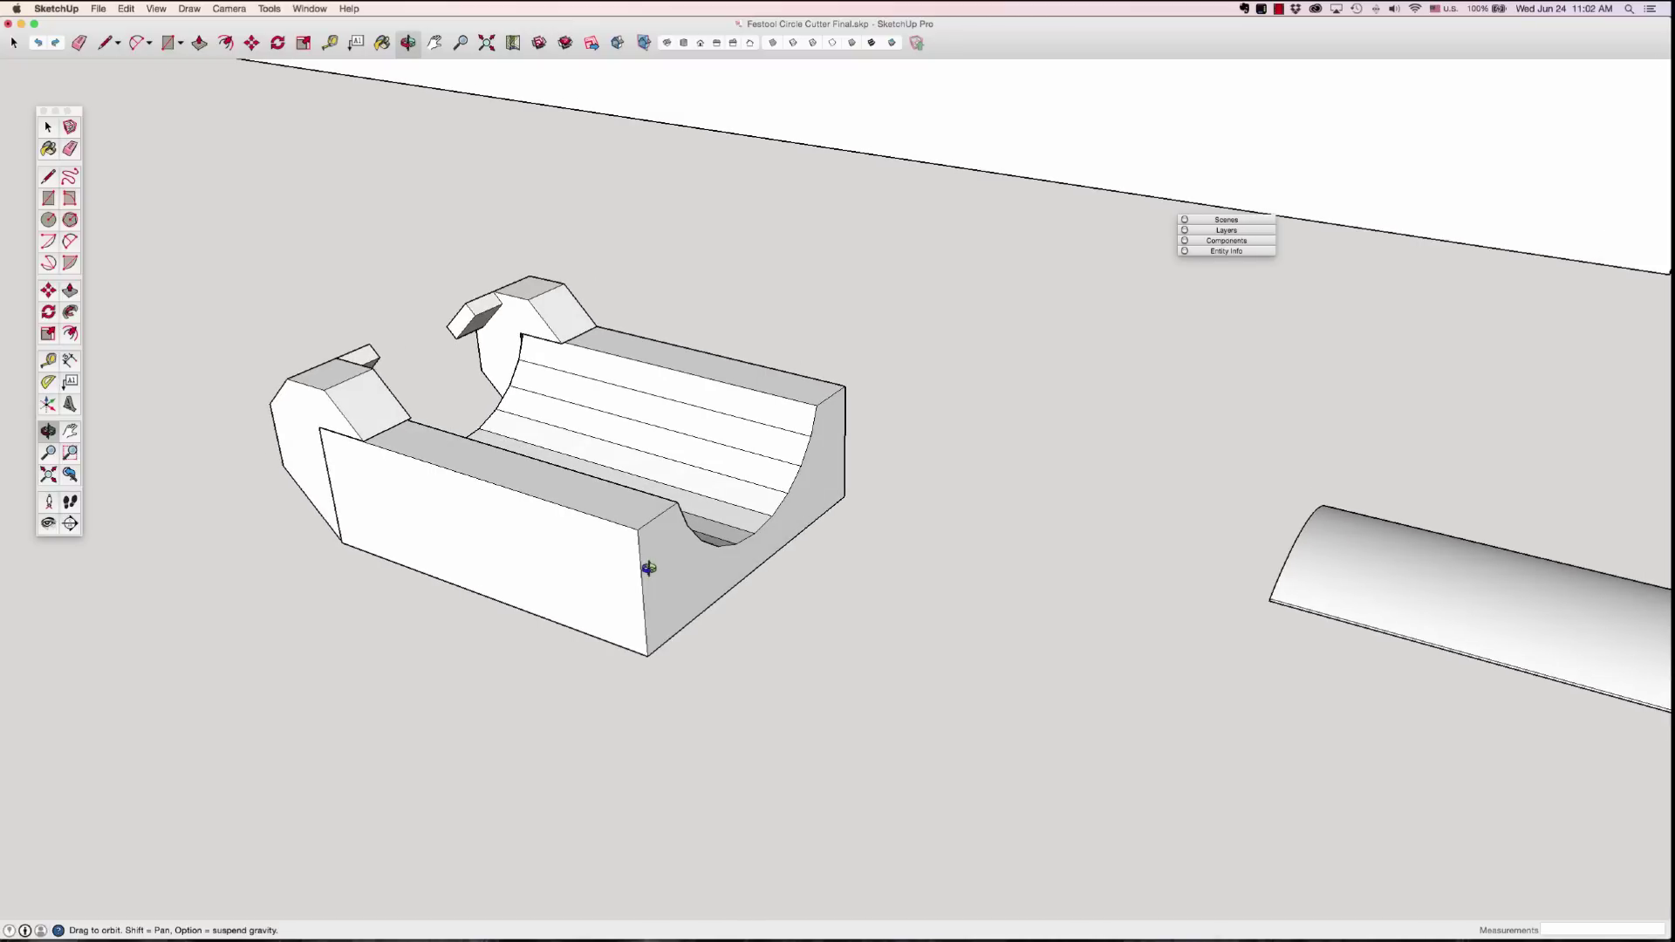
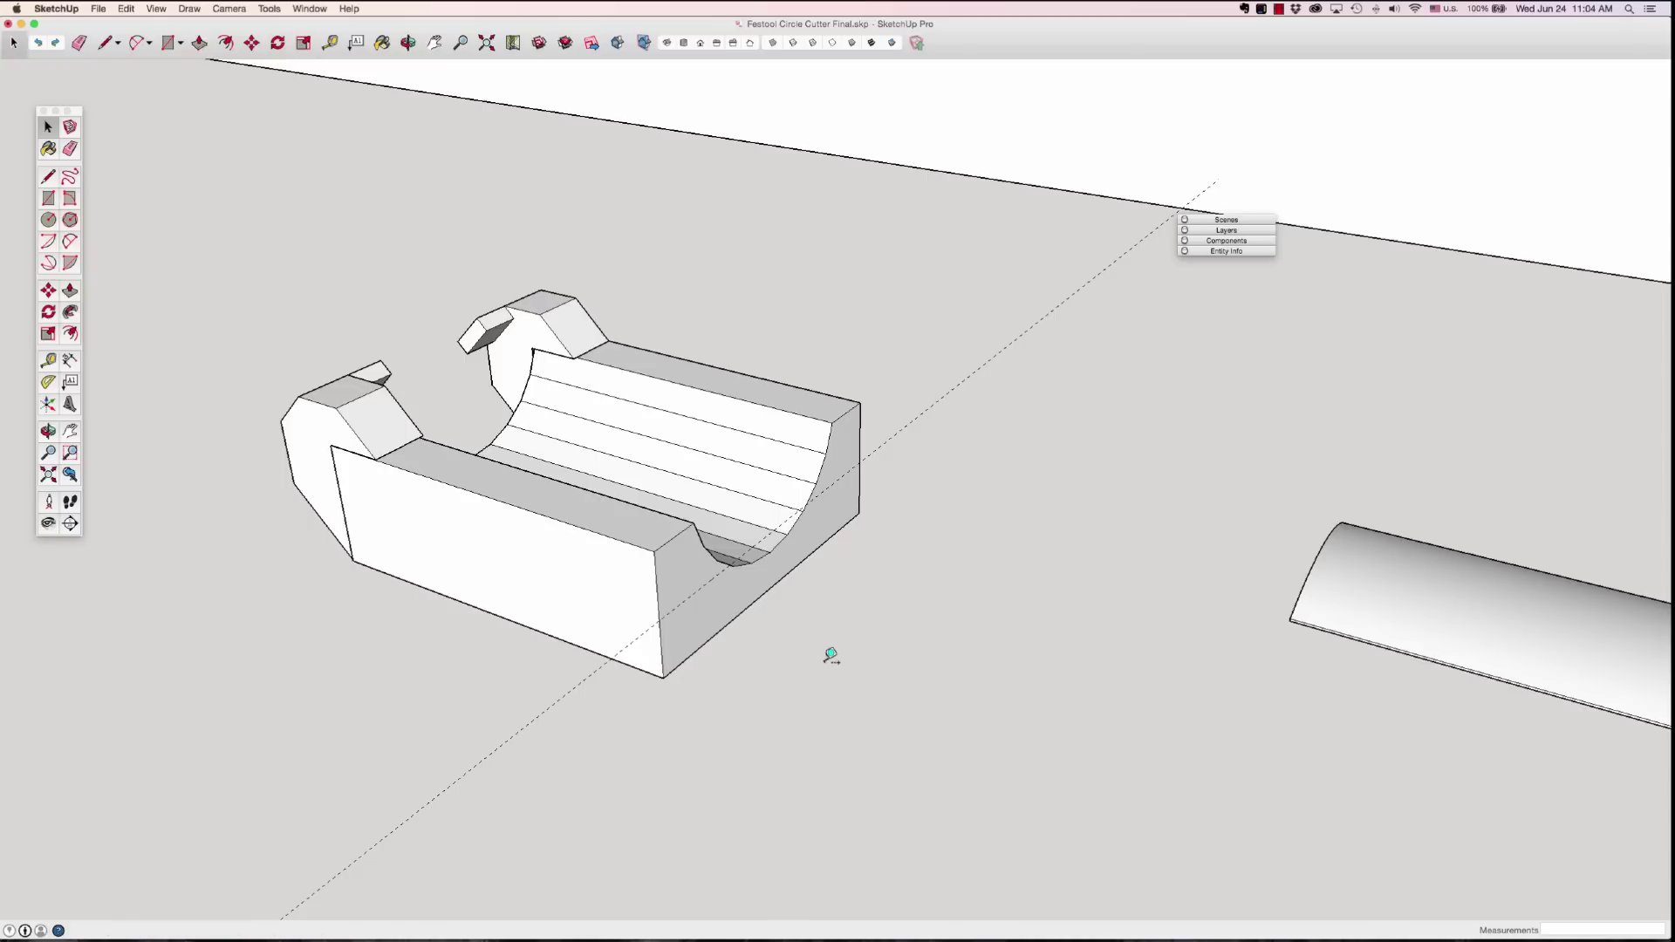
# Step: Place two vertical guides on the block's end face, each 6 mm in from a side edge
pyautogui.click(662, 656)
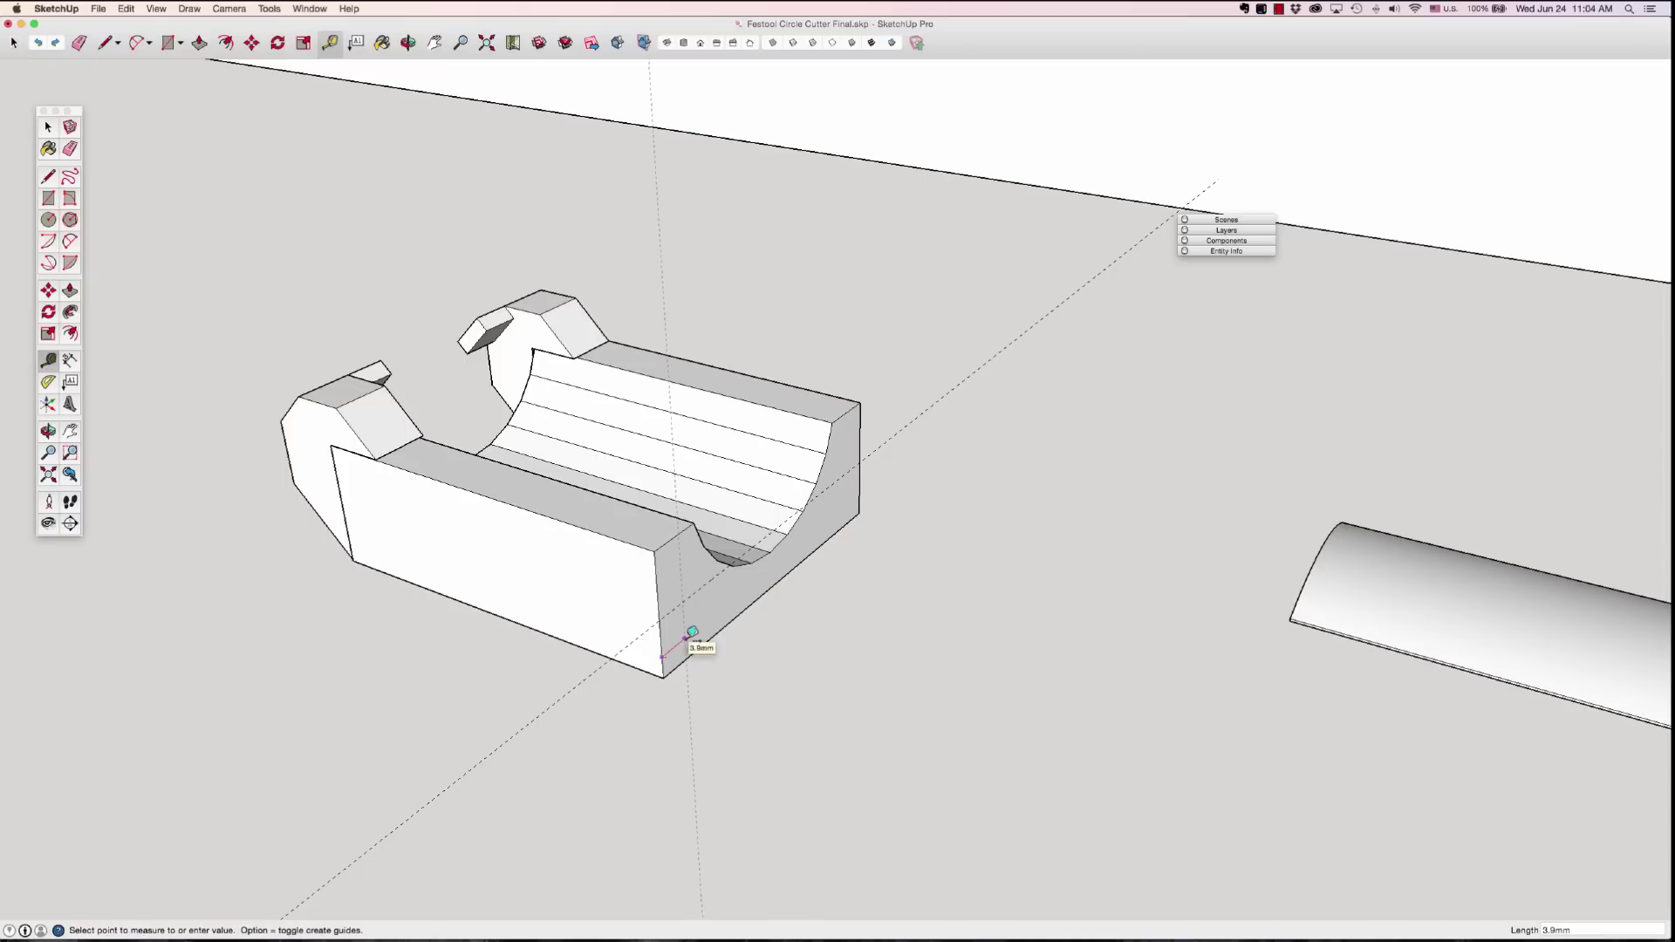
pyautogui.click(686, 637)
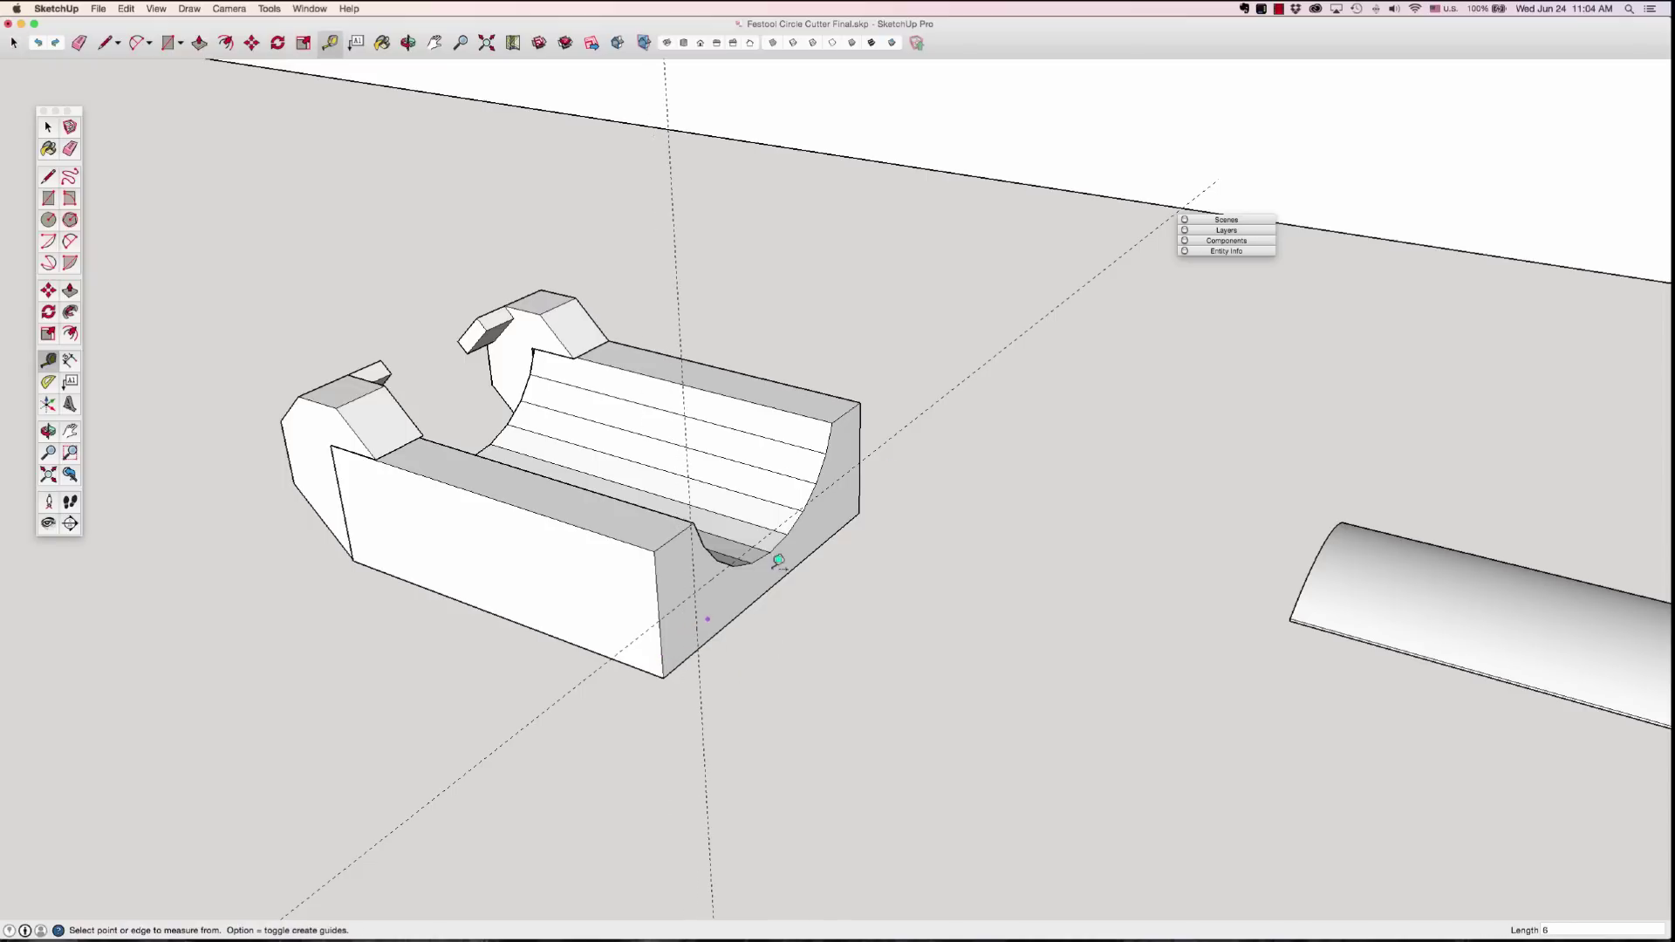
pyautogui.click(858, 481)
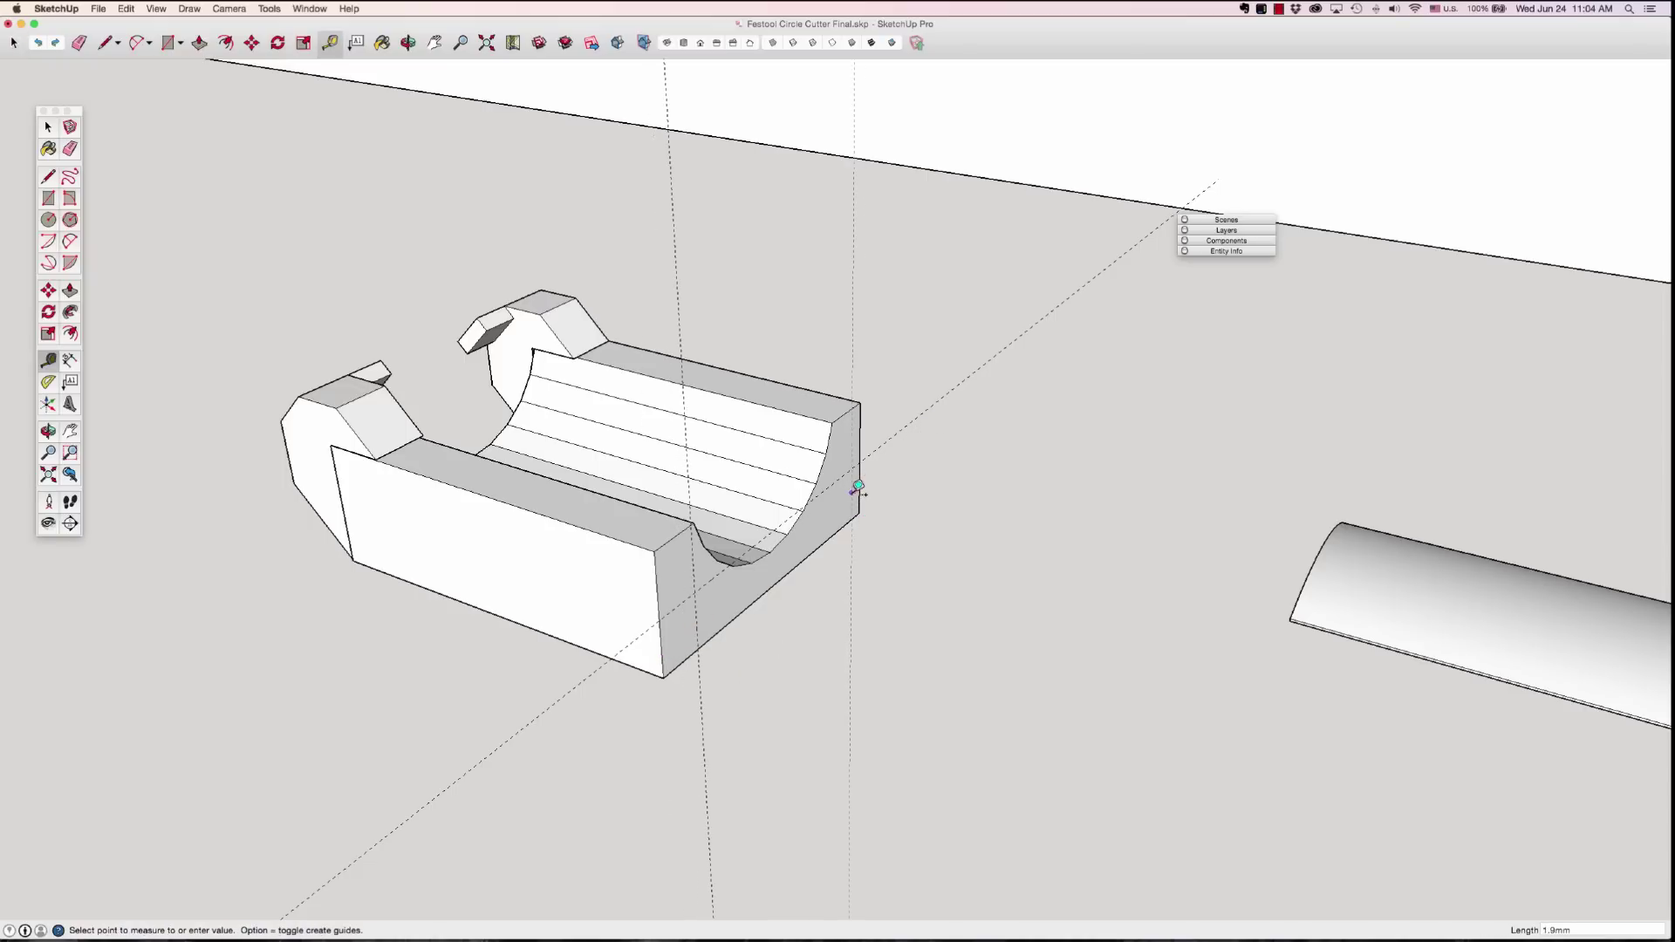
pyautogui.click(857, 485)
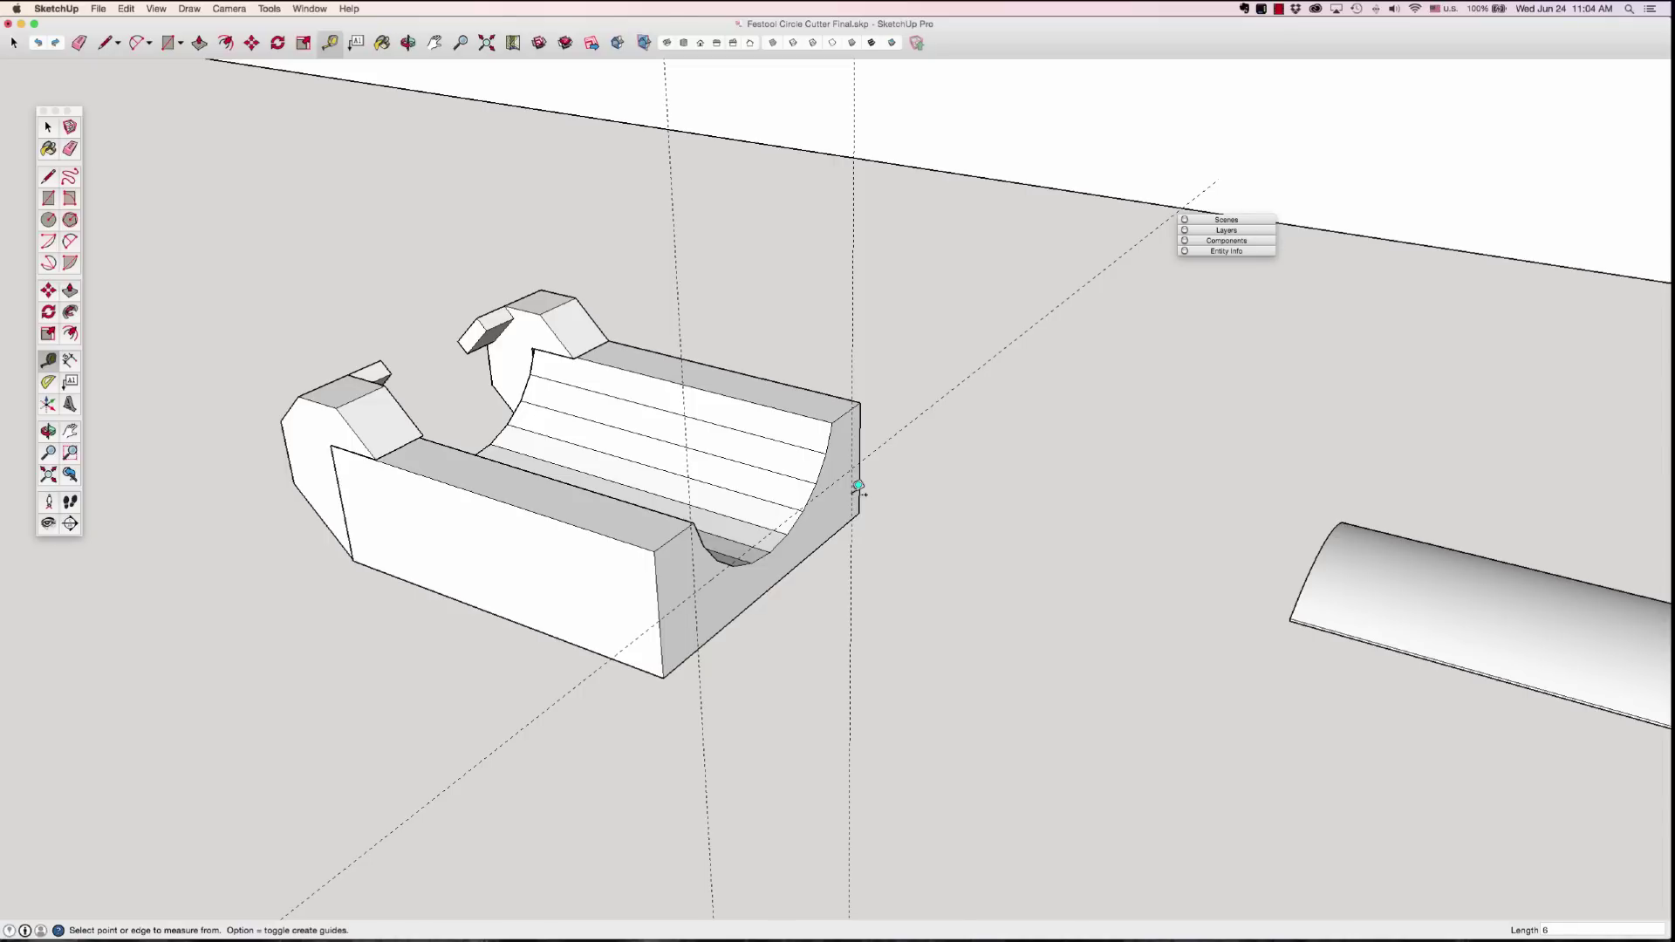
pyautogui.press('Return')
pyautogui.press('space')
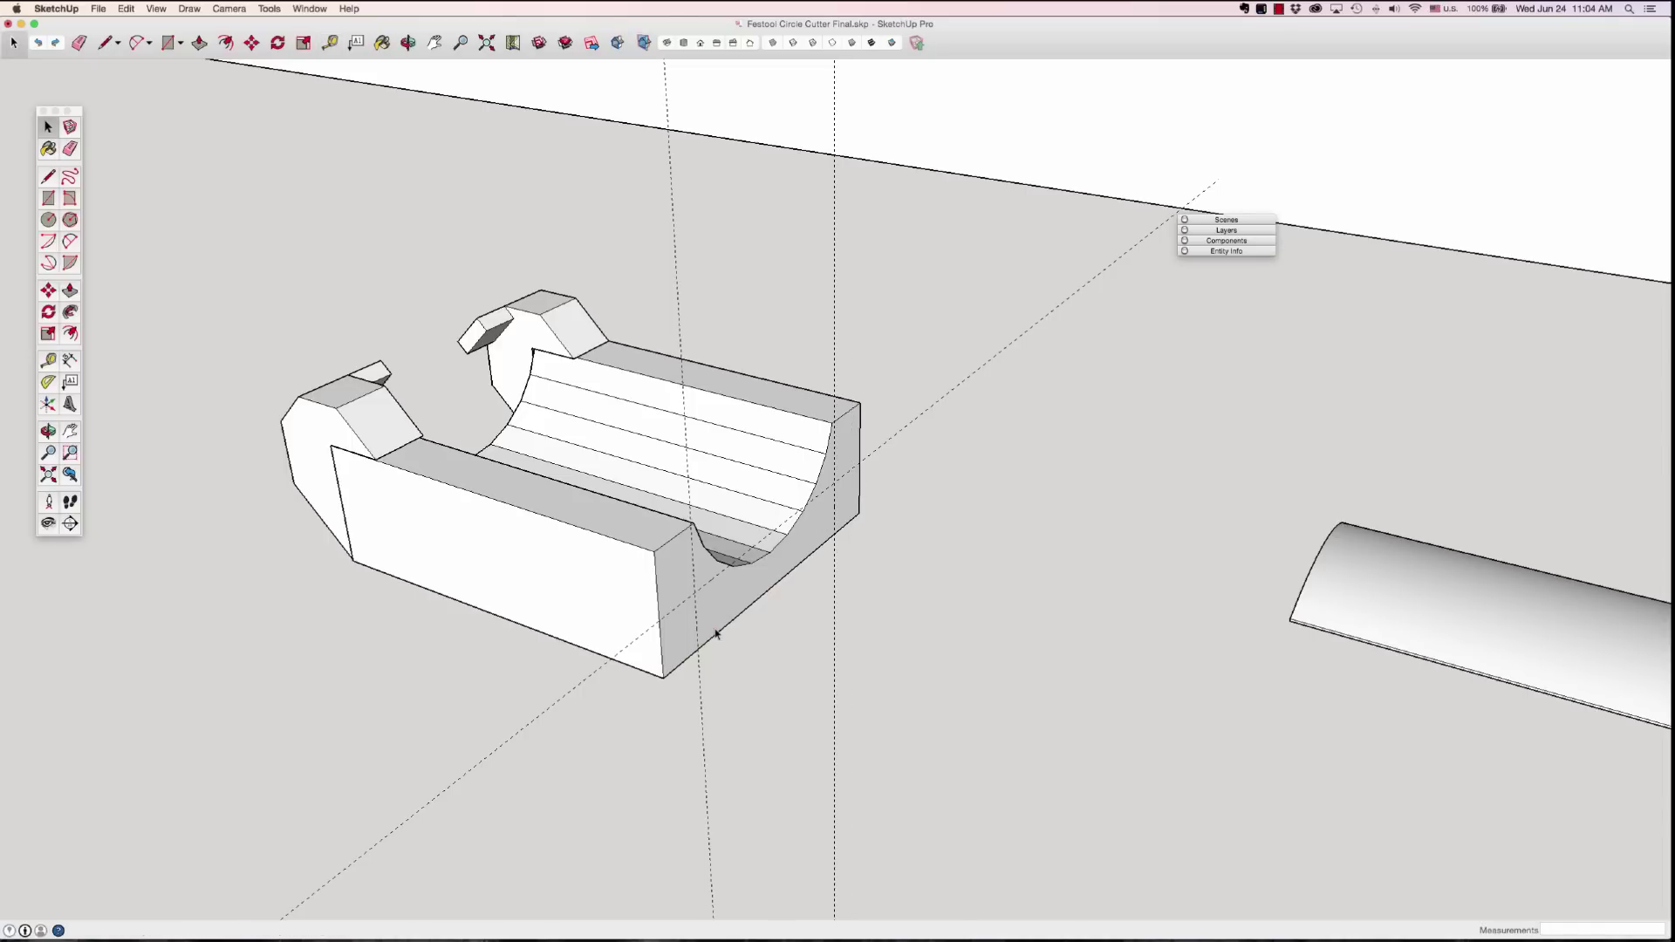
# Step: Outline a notch 26 mm wide and 7 mm high along the guides at the bottom of the main body's end face
pyautogui.doubleClick(715, 617)
pyautogui.tripleClick(716, 617)
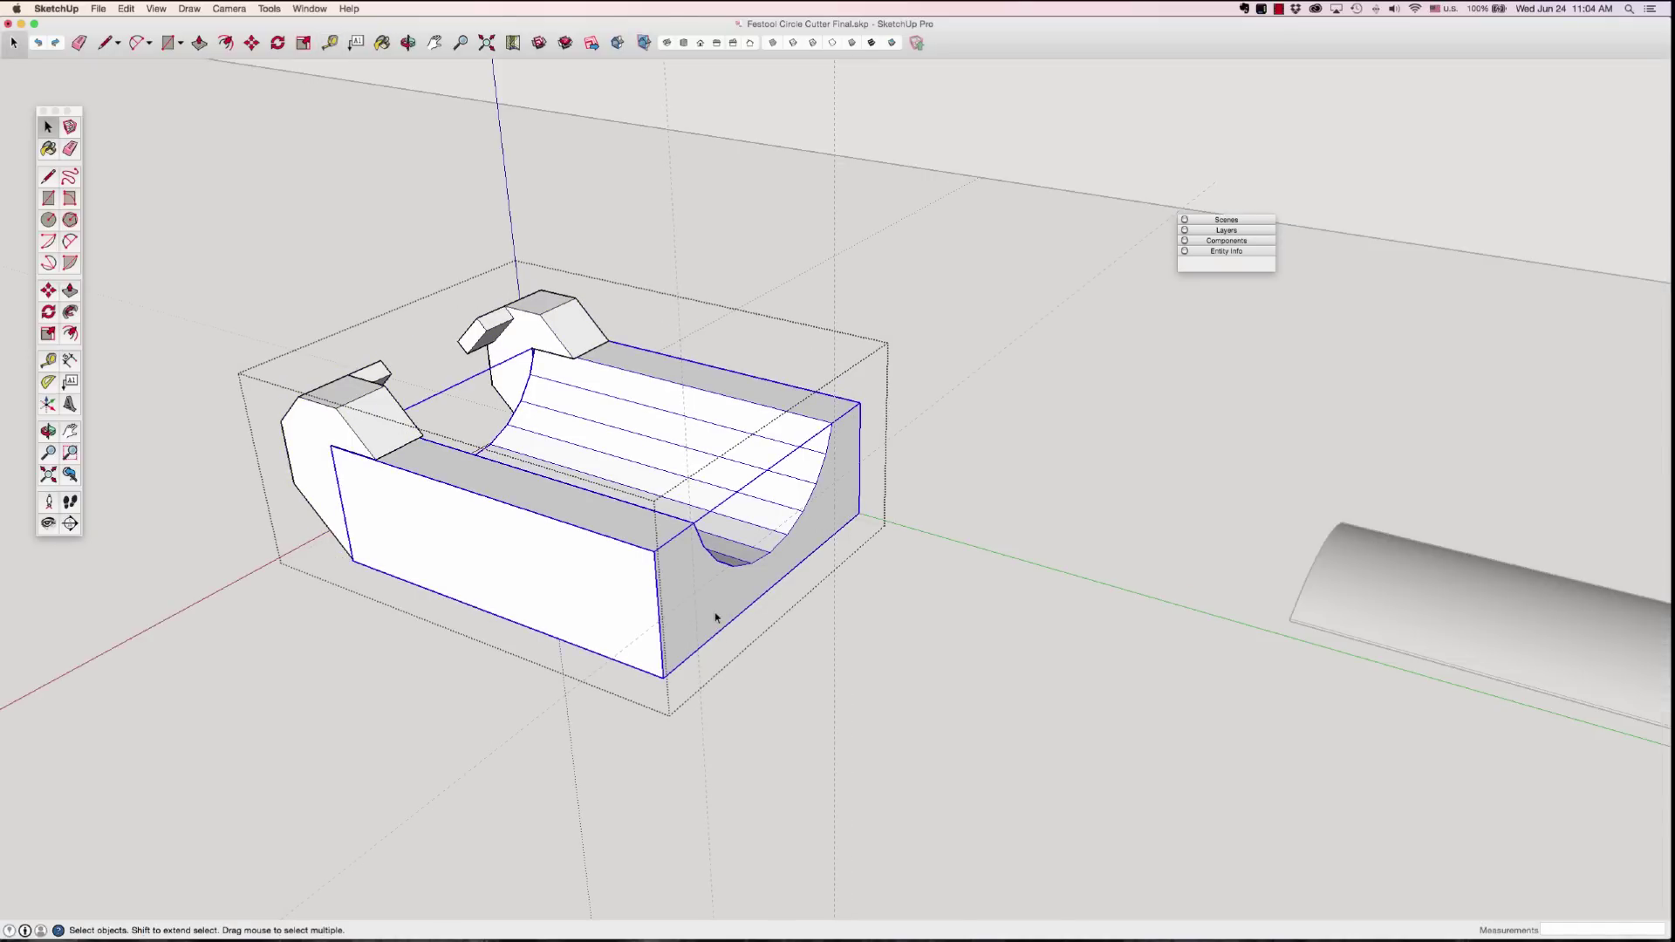
pyautogui.doubleClick(716, 617)
pyautogui.tripleClick(715, 616)
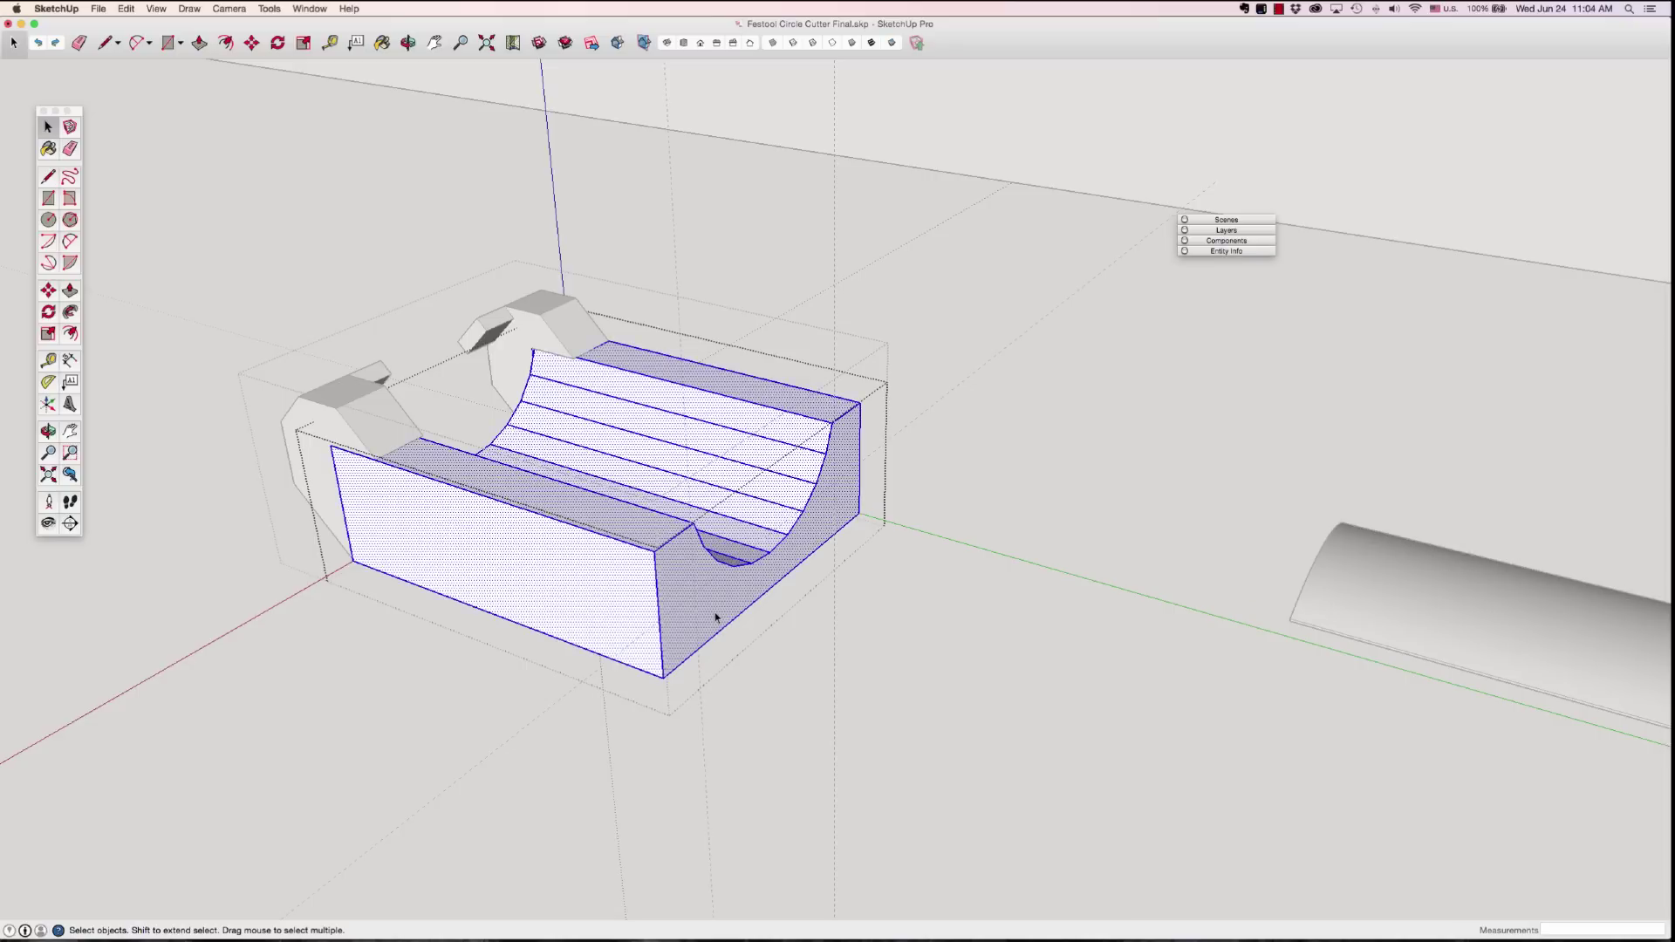
pyautogui.click(715, 617)
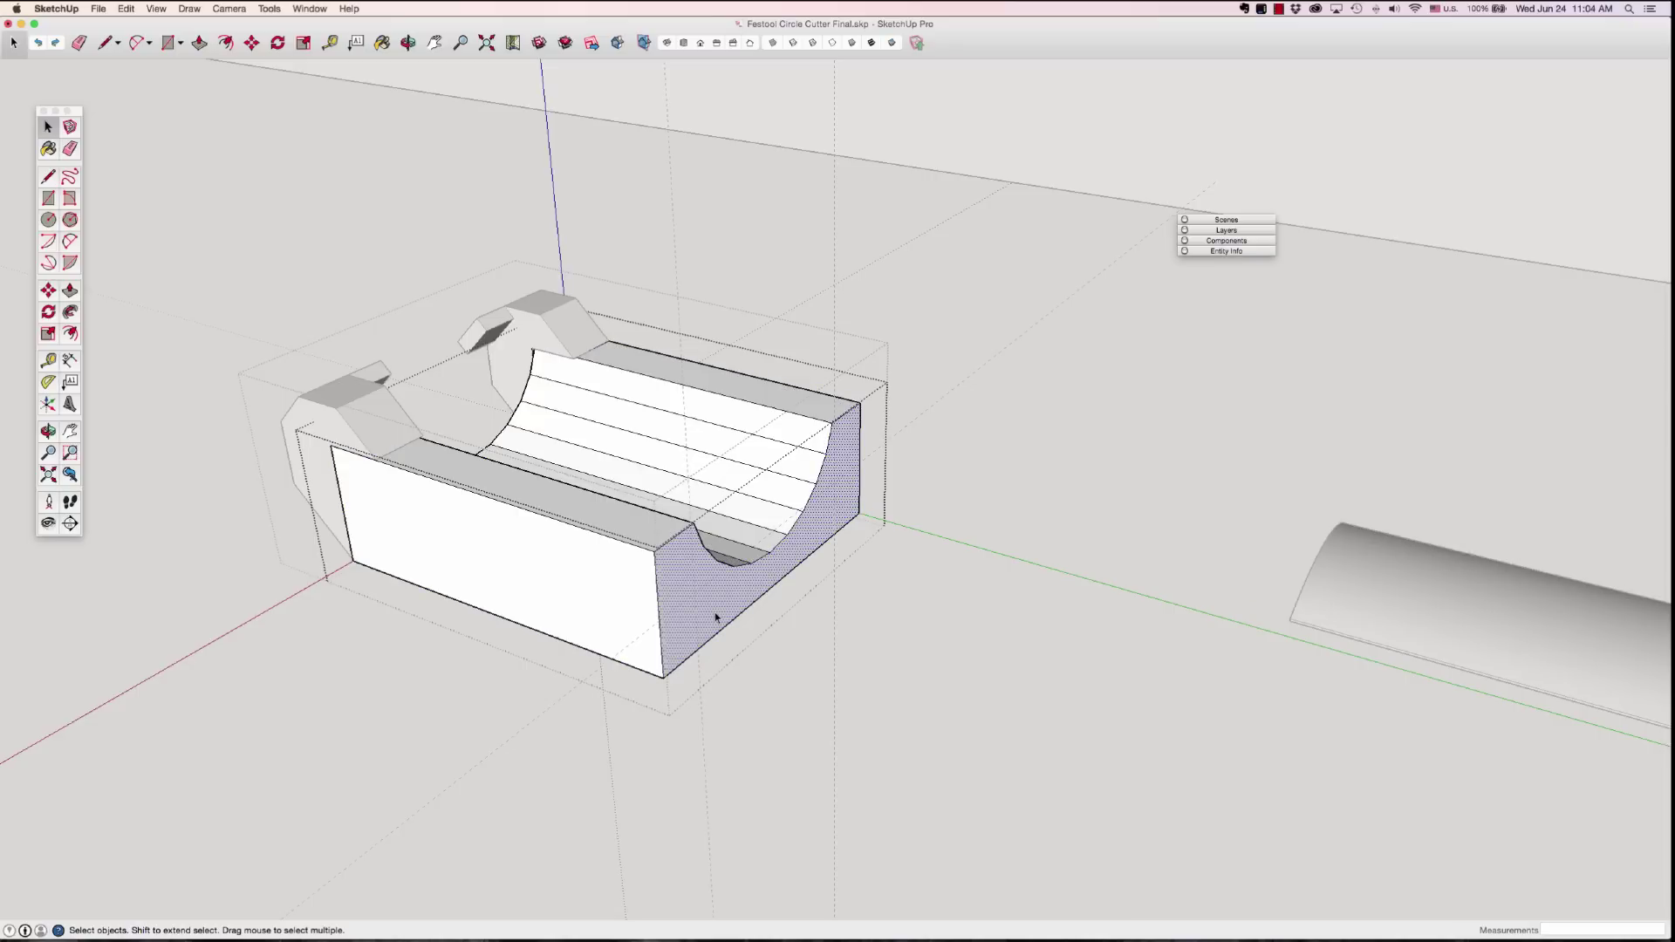
pyautogui.press('l')
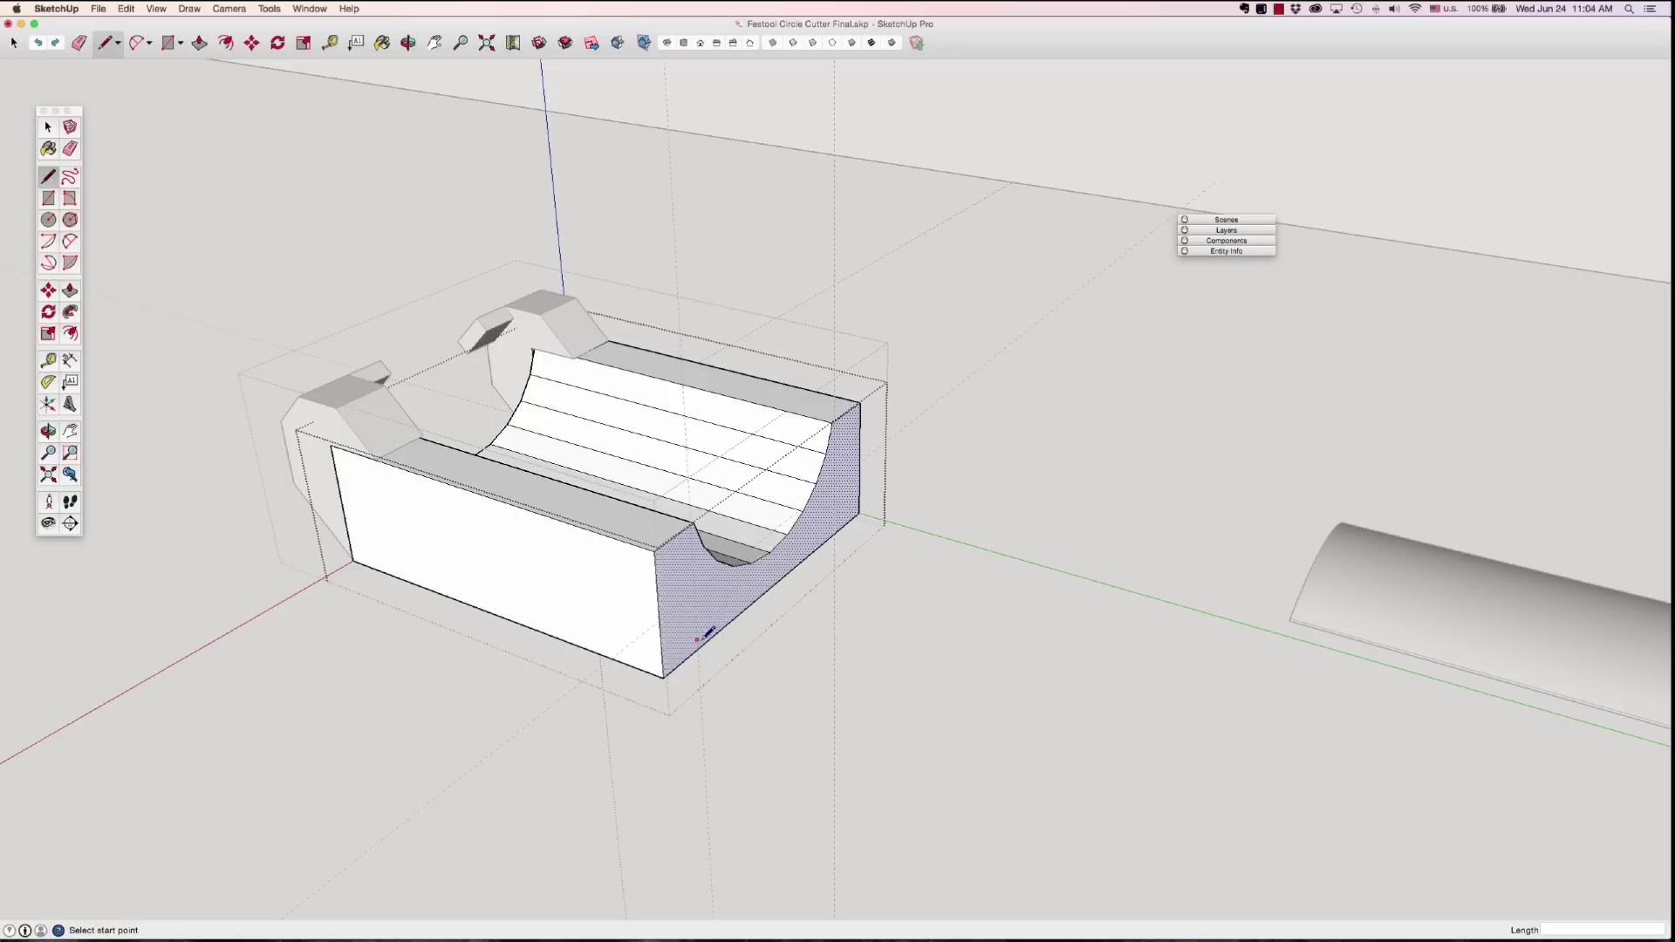
pyautogui.click(695, 592)
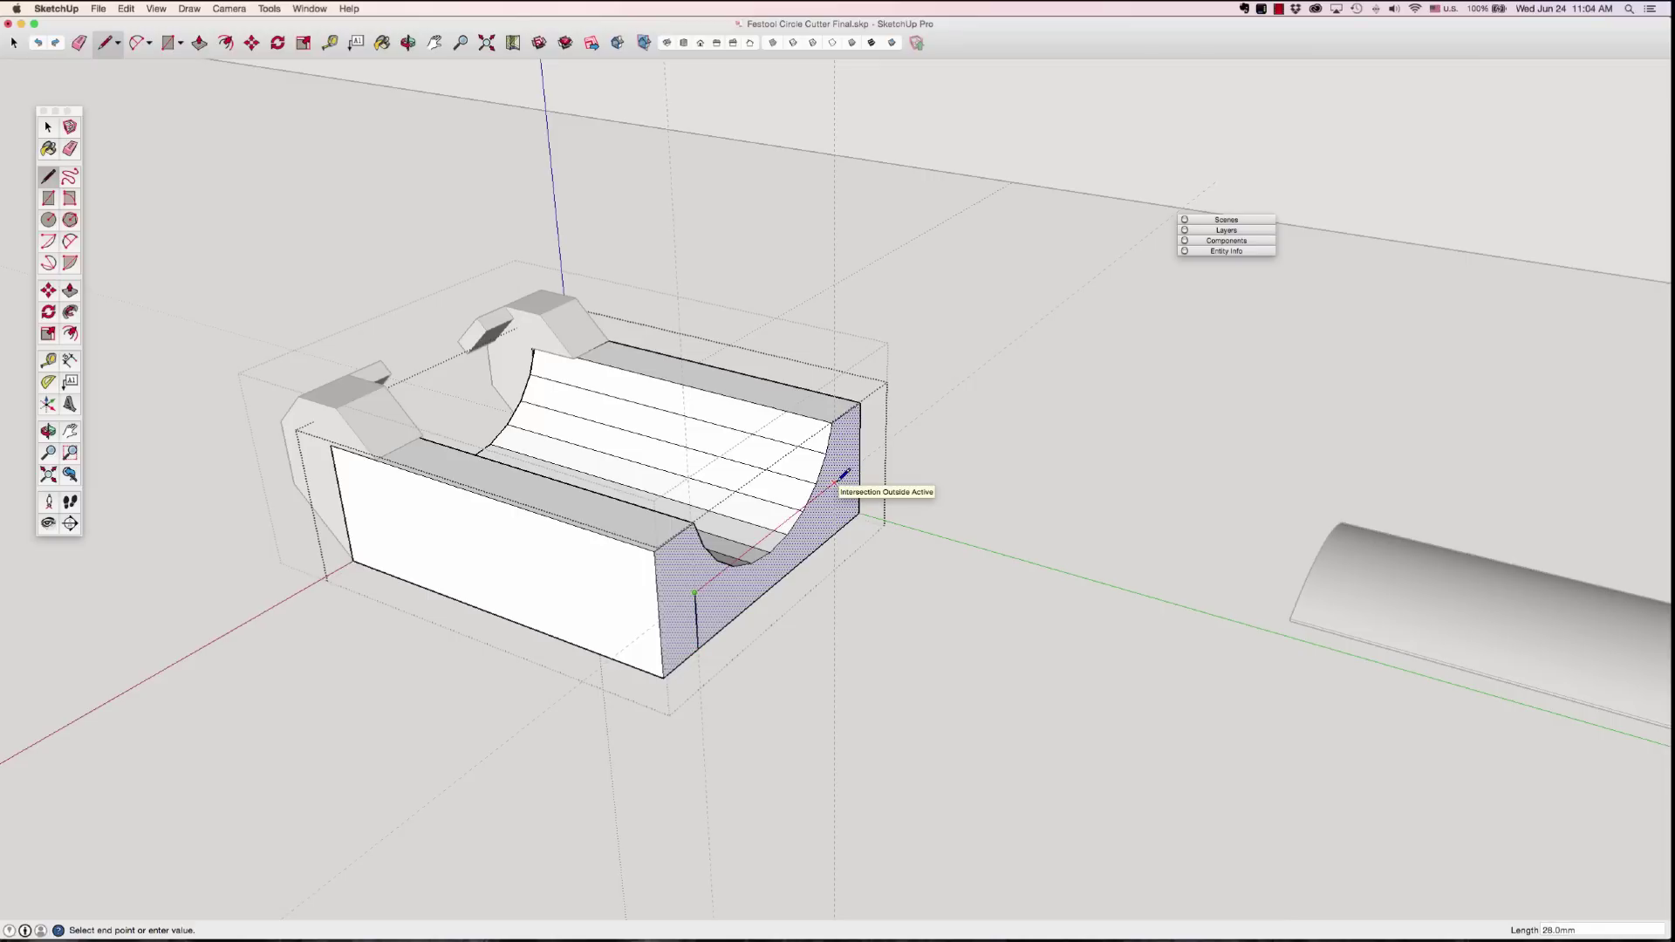
pyautogui.click(836, 483)
pyautogui.click(835, 530)
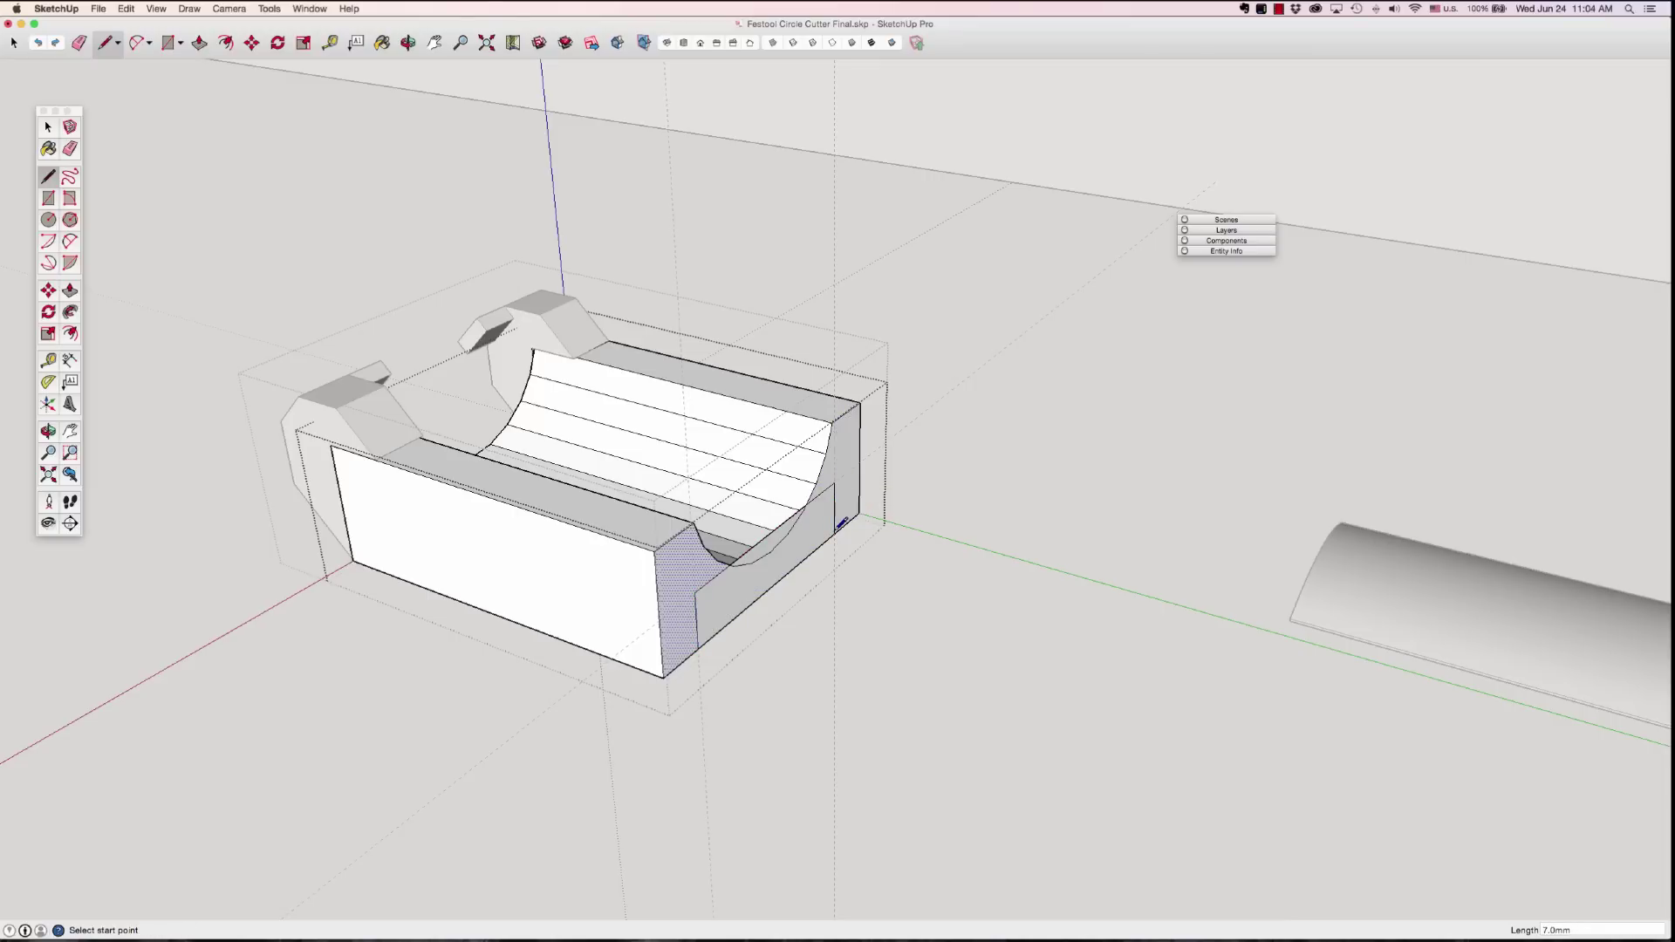
# Step: Push the notch profile 45 mm through the block to cut a slot along its underside
pyautogui.press('p')
pyautogui.click(744, 586)
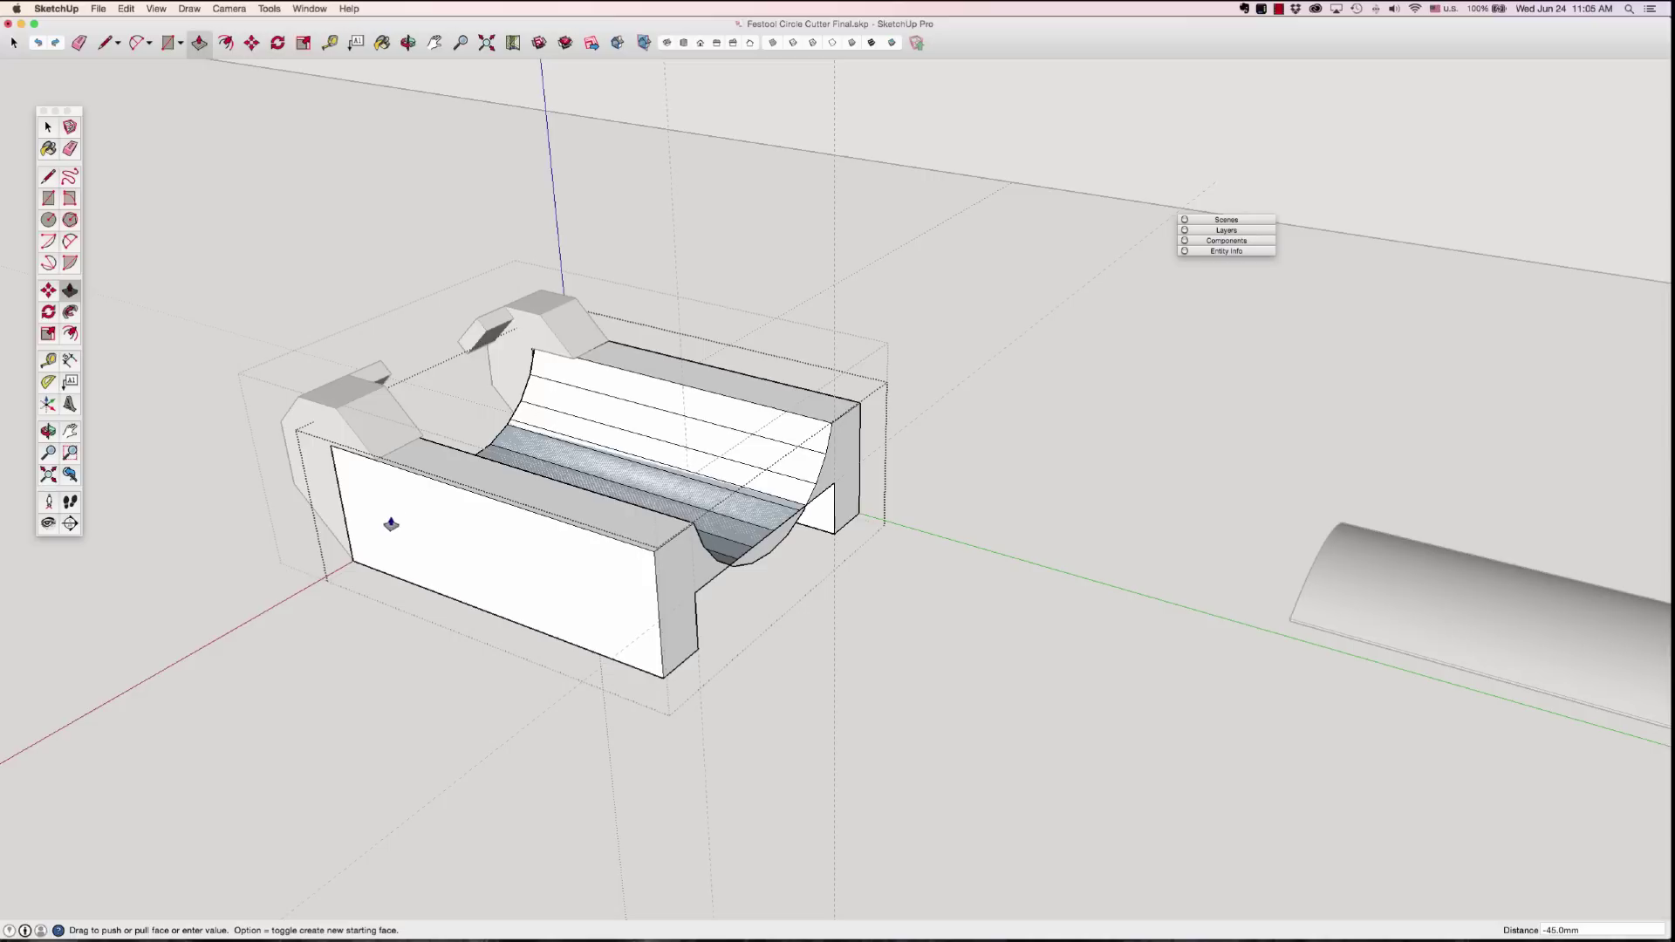
pyautogui.click(349, 520)
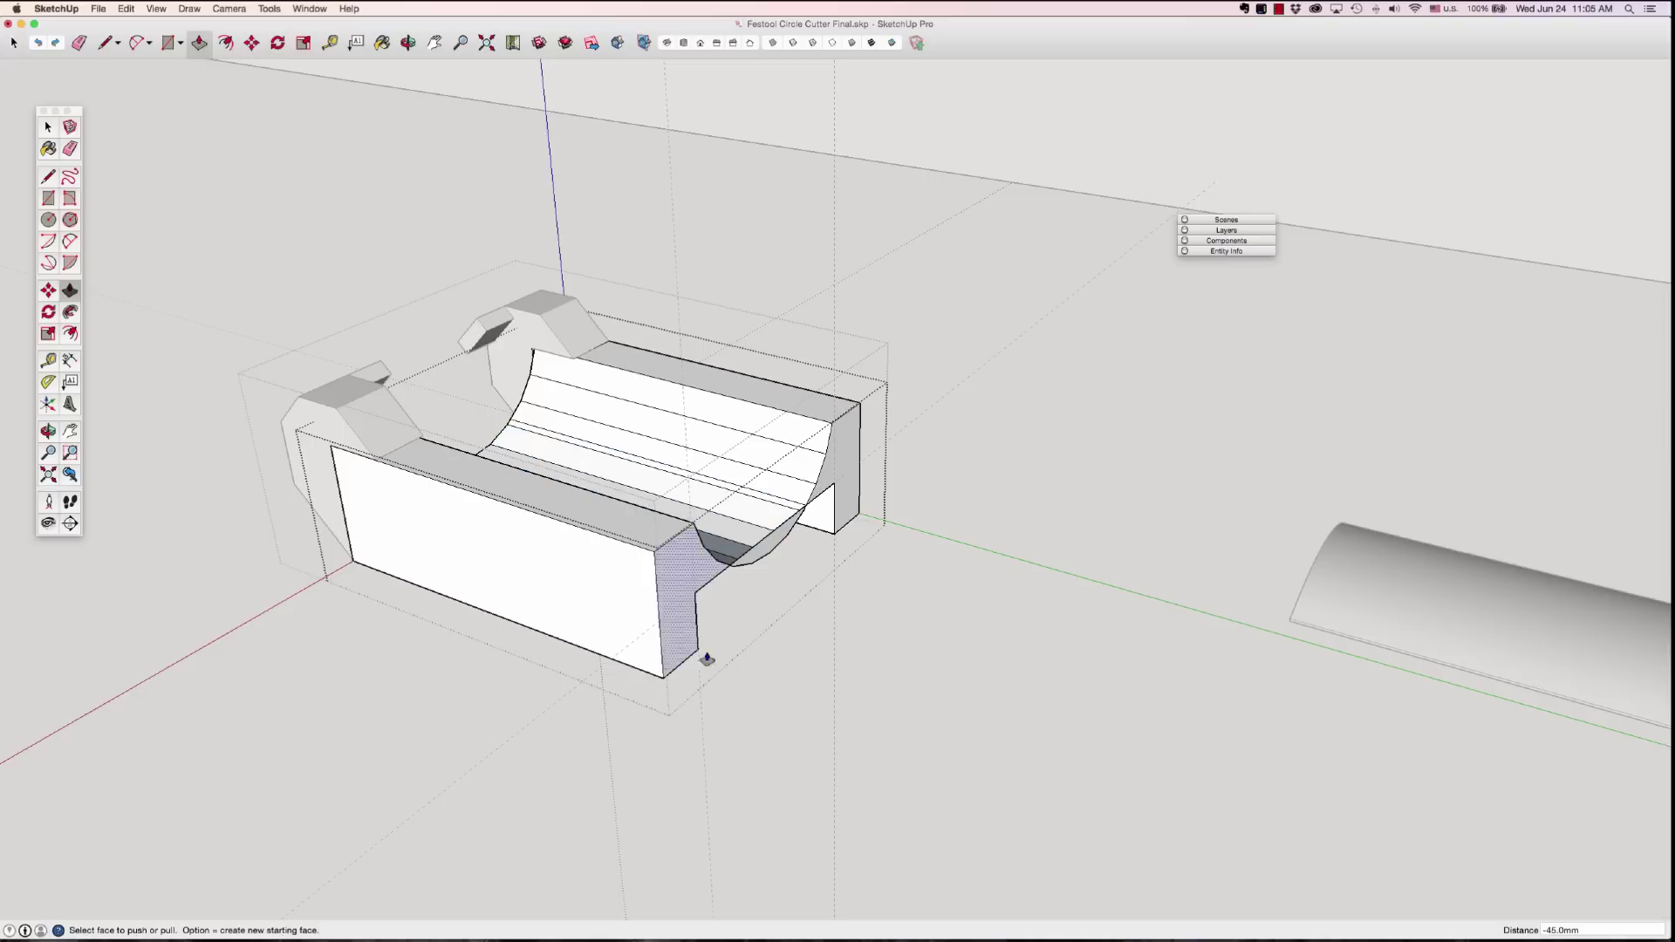
pyautogui.moveTo(766, 639); pyautogui.dragTo(949, 559, button='middle')
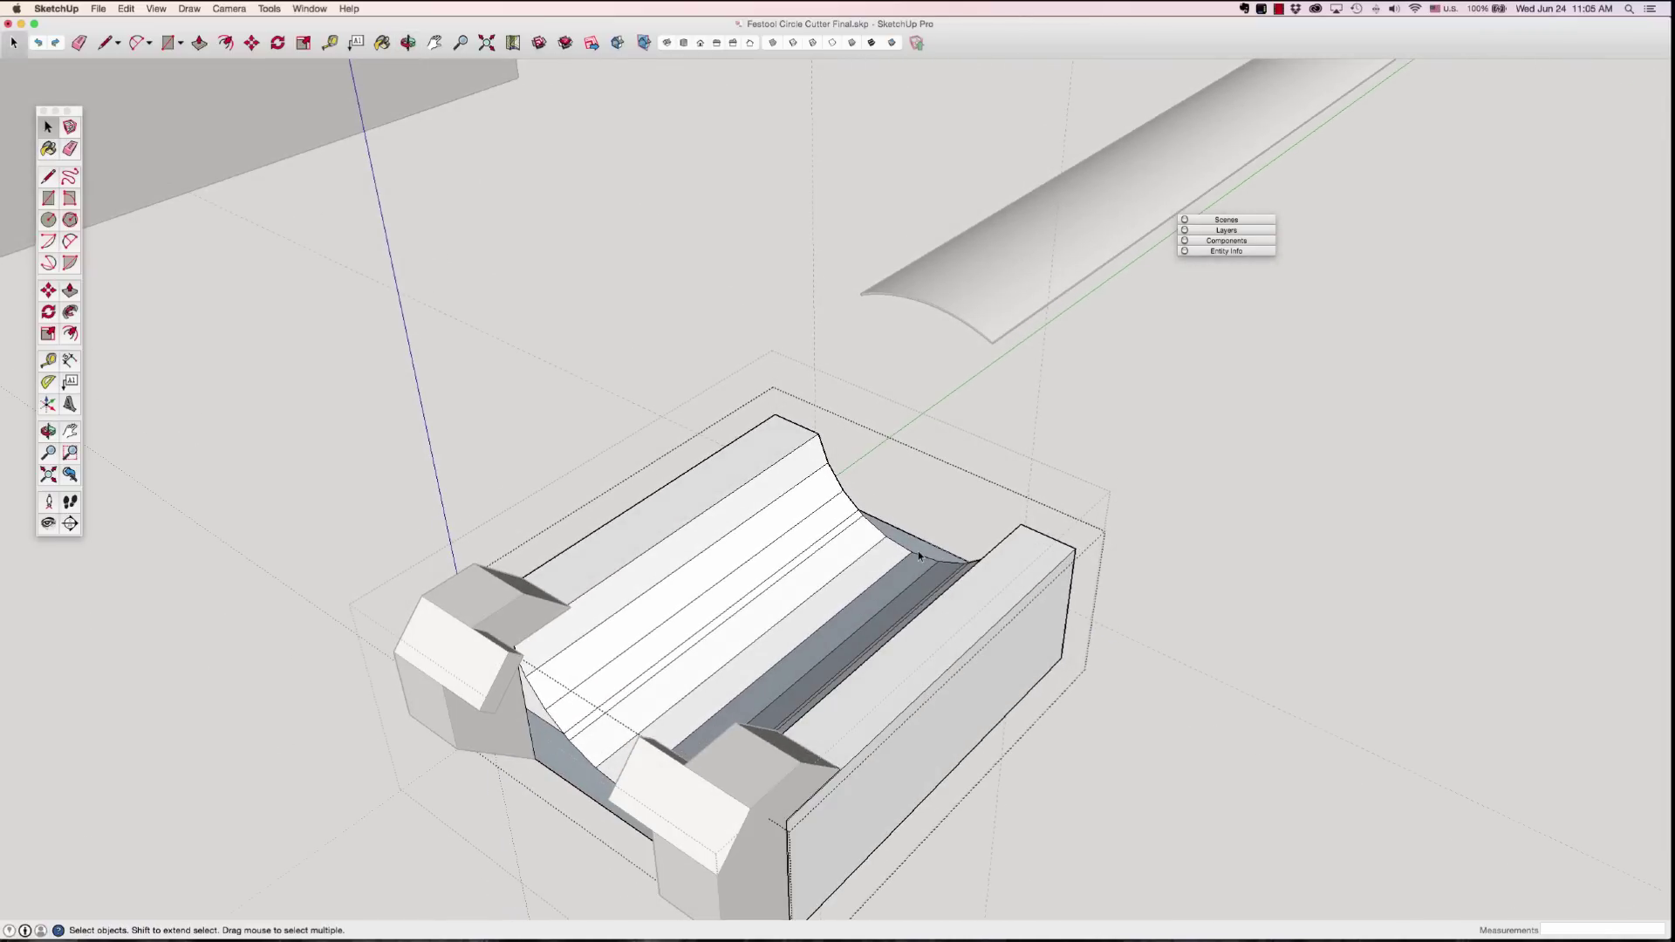
pyautogui.press('p')
pyautogui.click(917, 556)
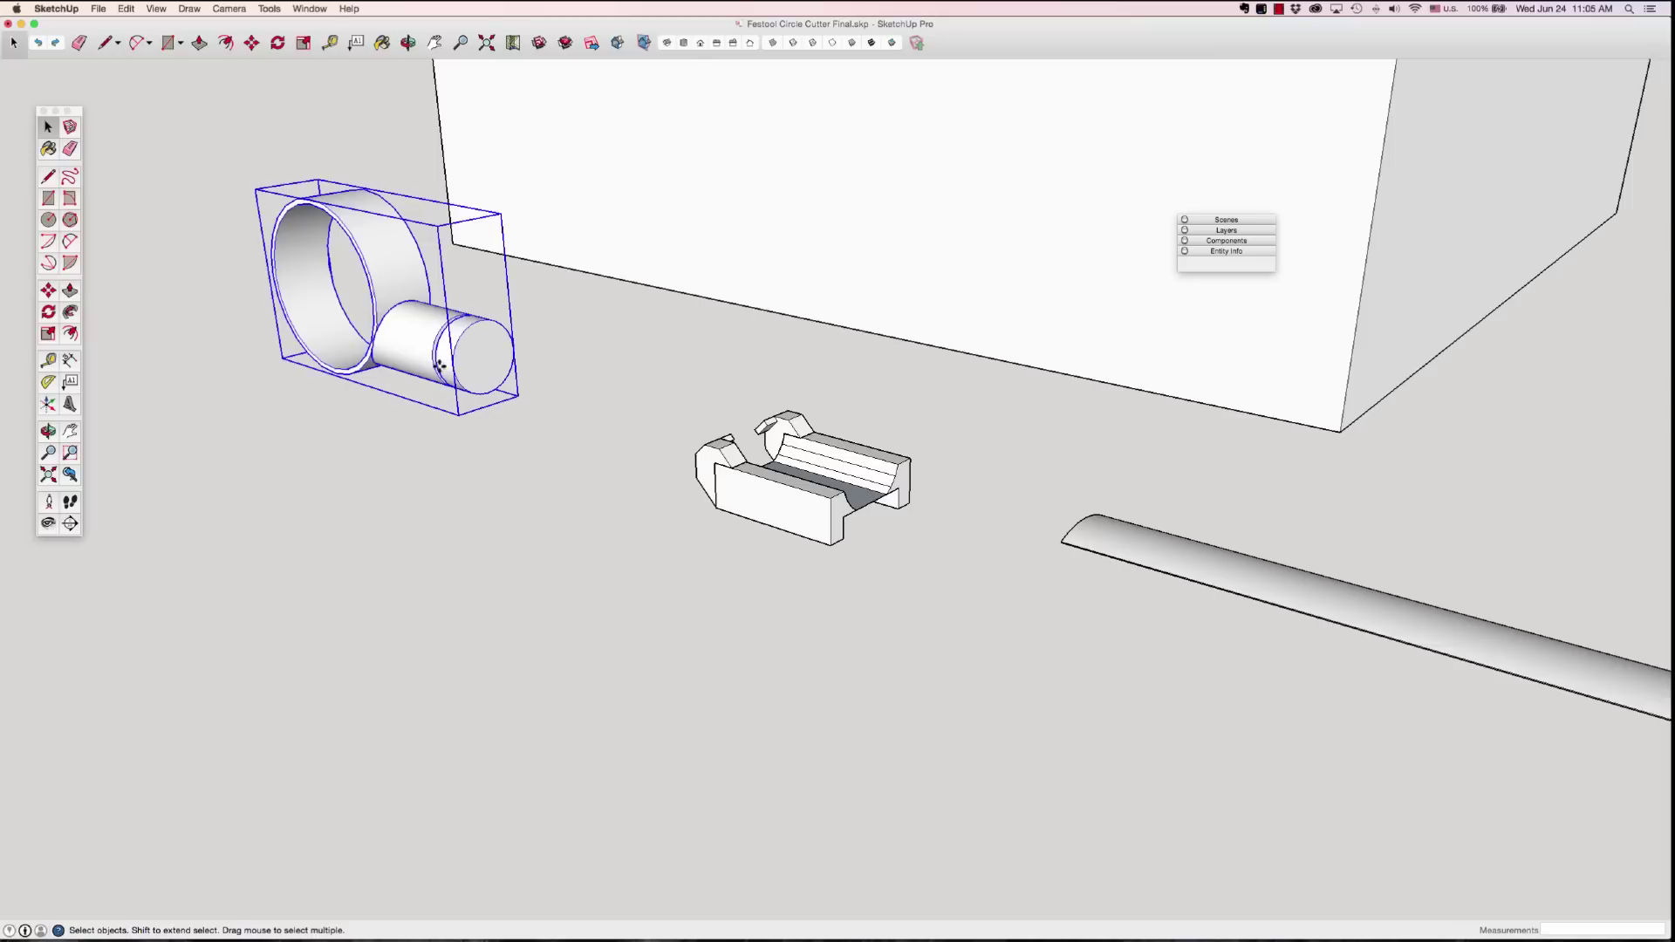
# Step: Seat the ring fitting in the clip block's channel, and move its end cap about 243 mm back along the cylinder's axis
pyautogui.press('m')
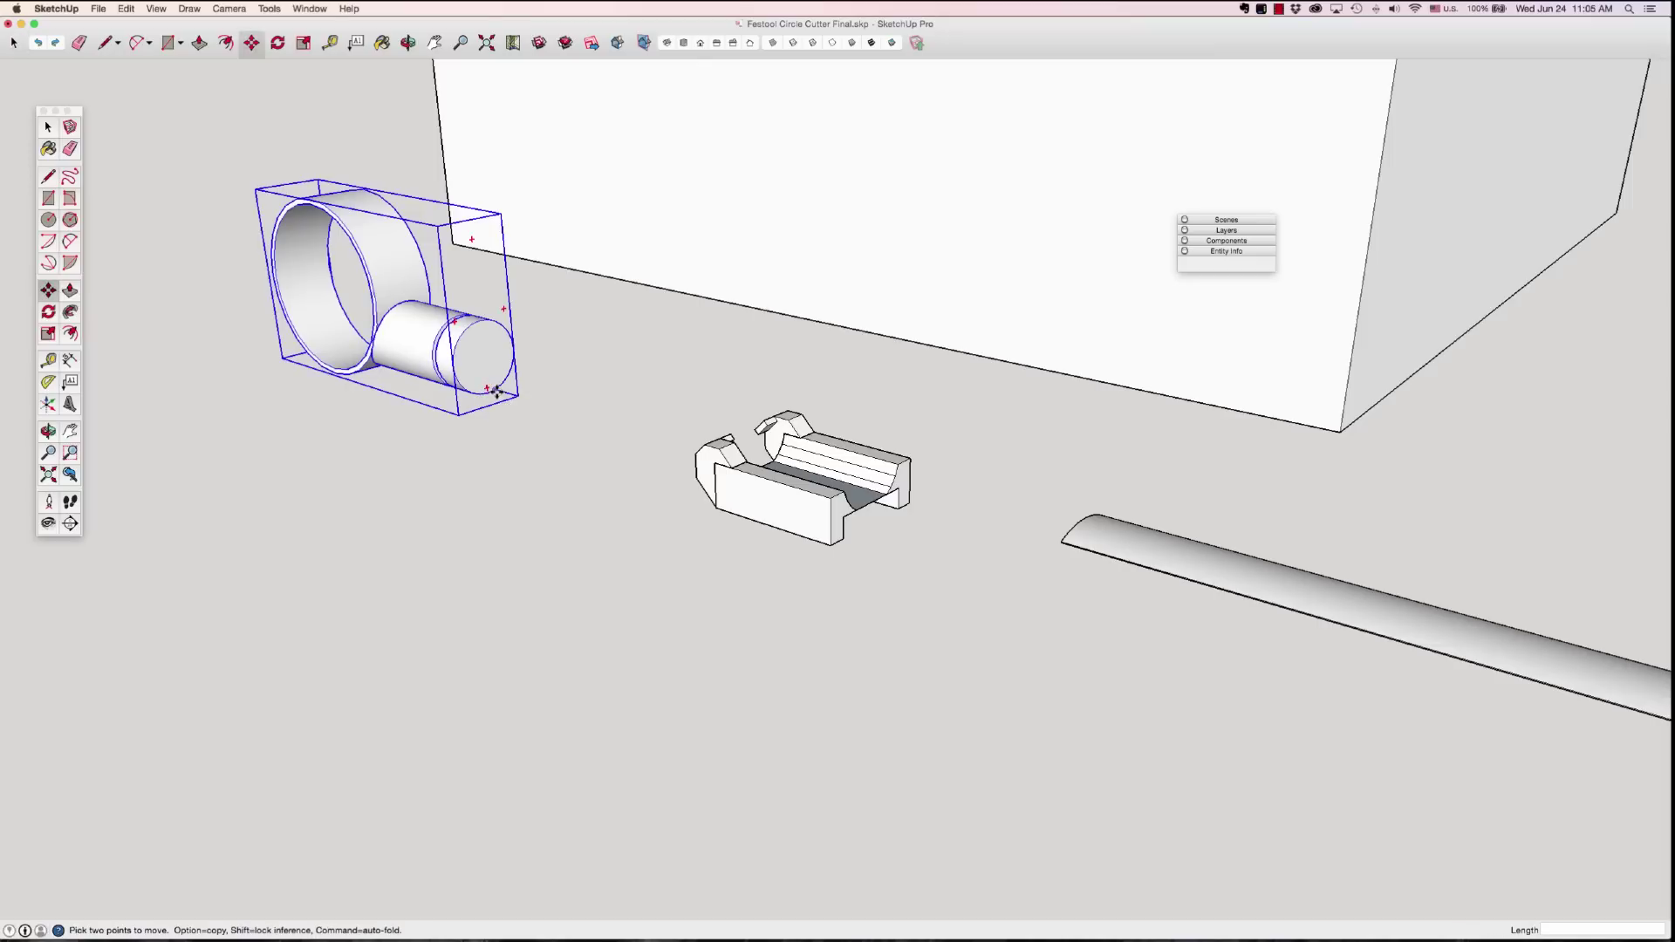
pyautogui.click(492, 391)
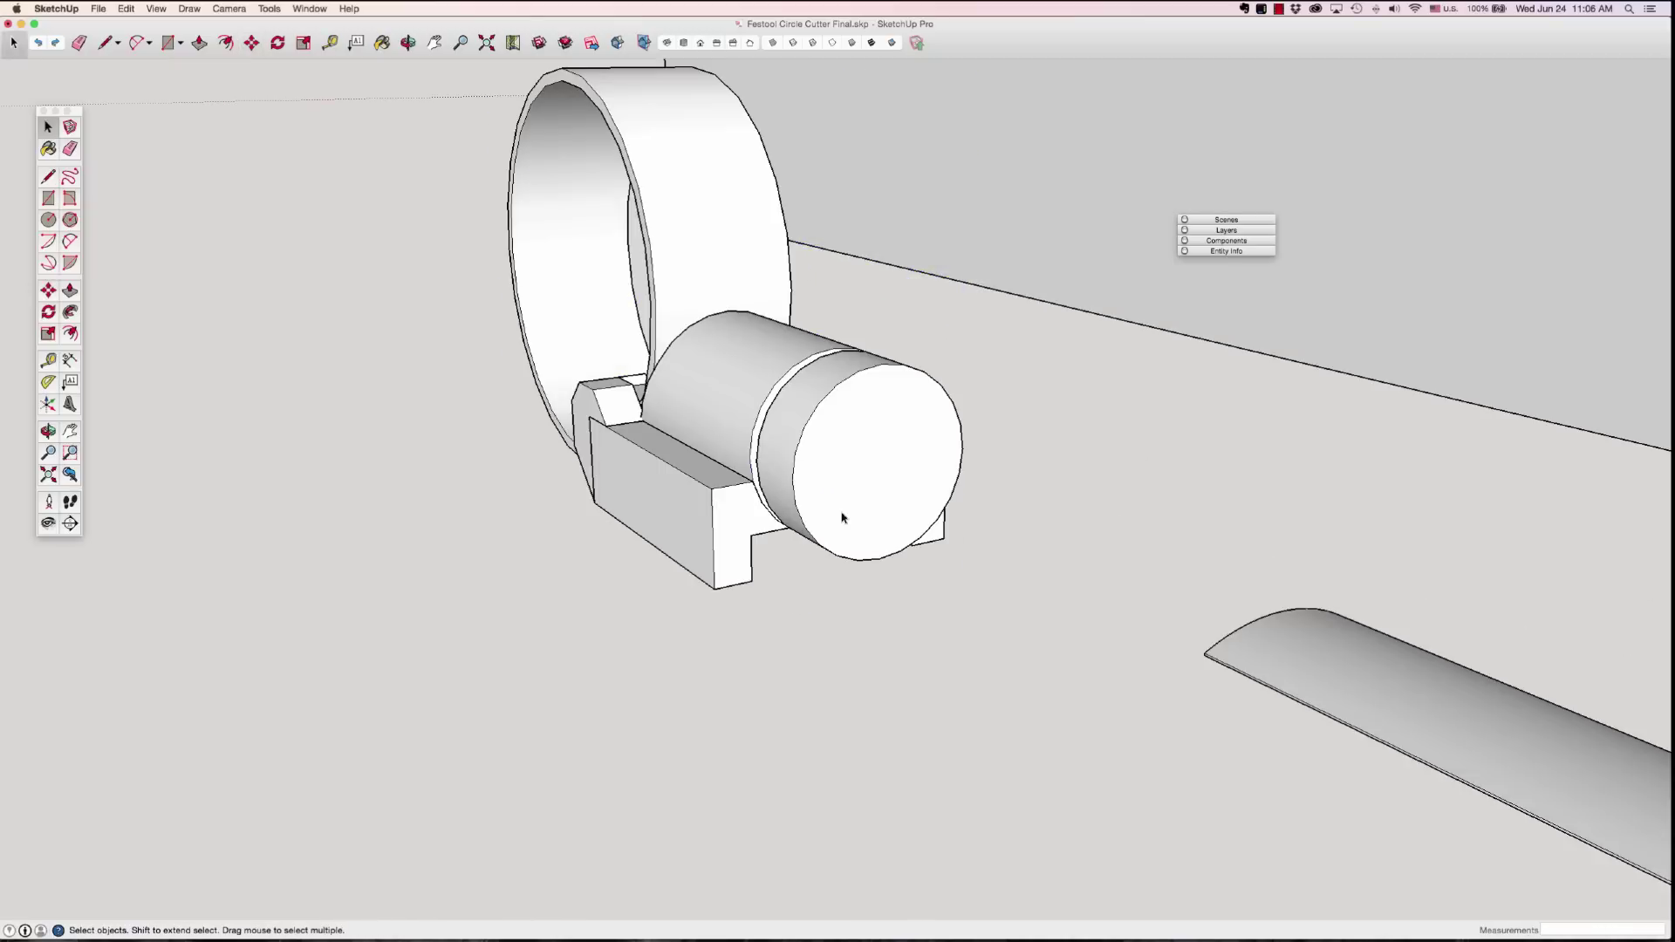
pyautogui.doubleClick(842, 518)
pyautogui.click(841, 517)
pyautogui.press('m')
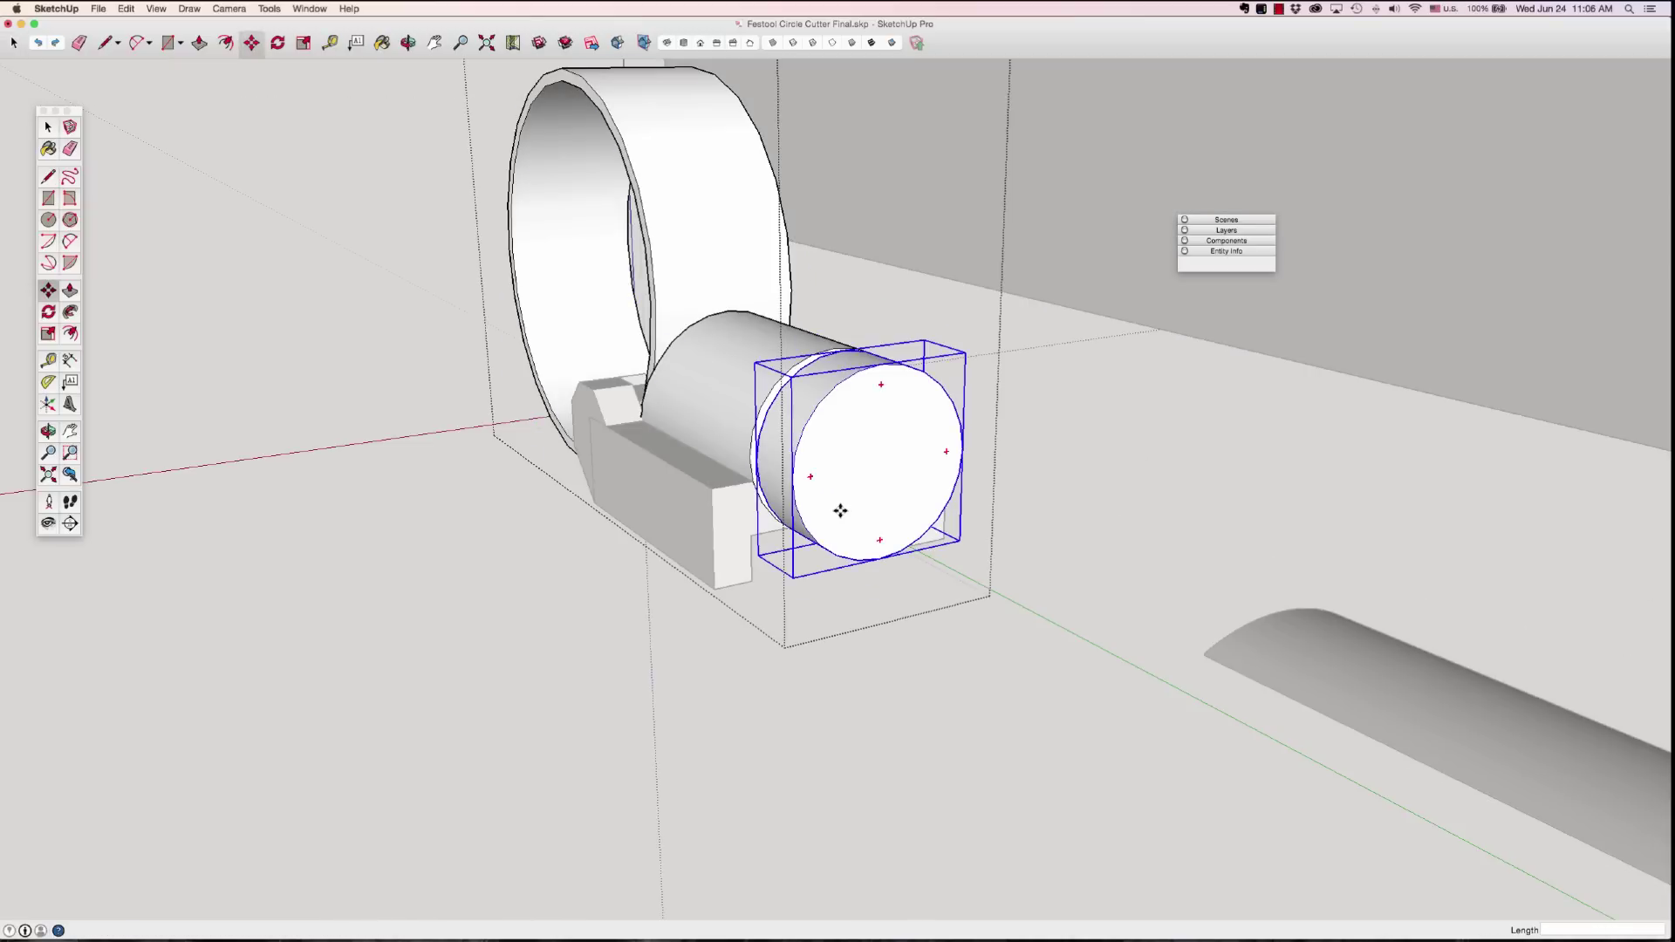
pyautogui.click(841, 517)
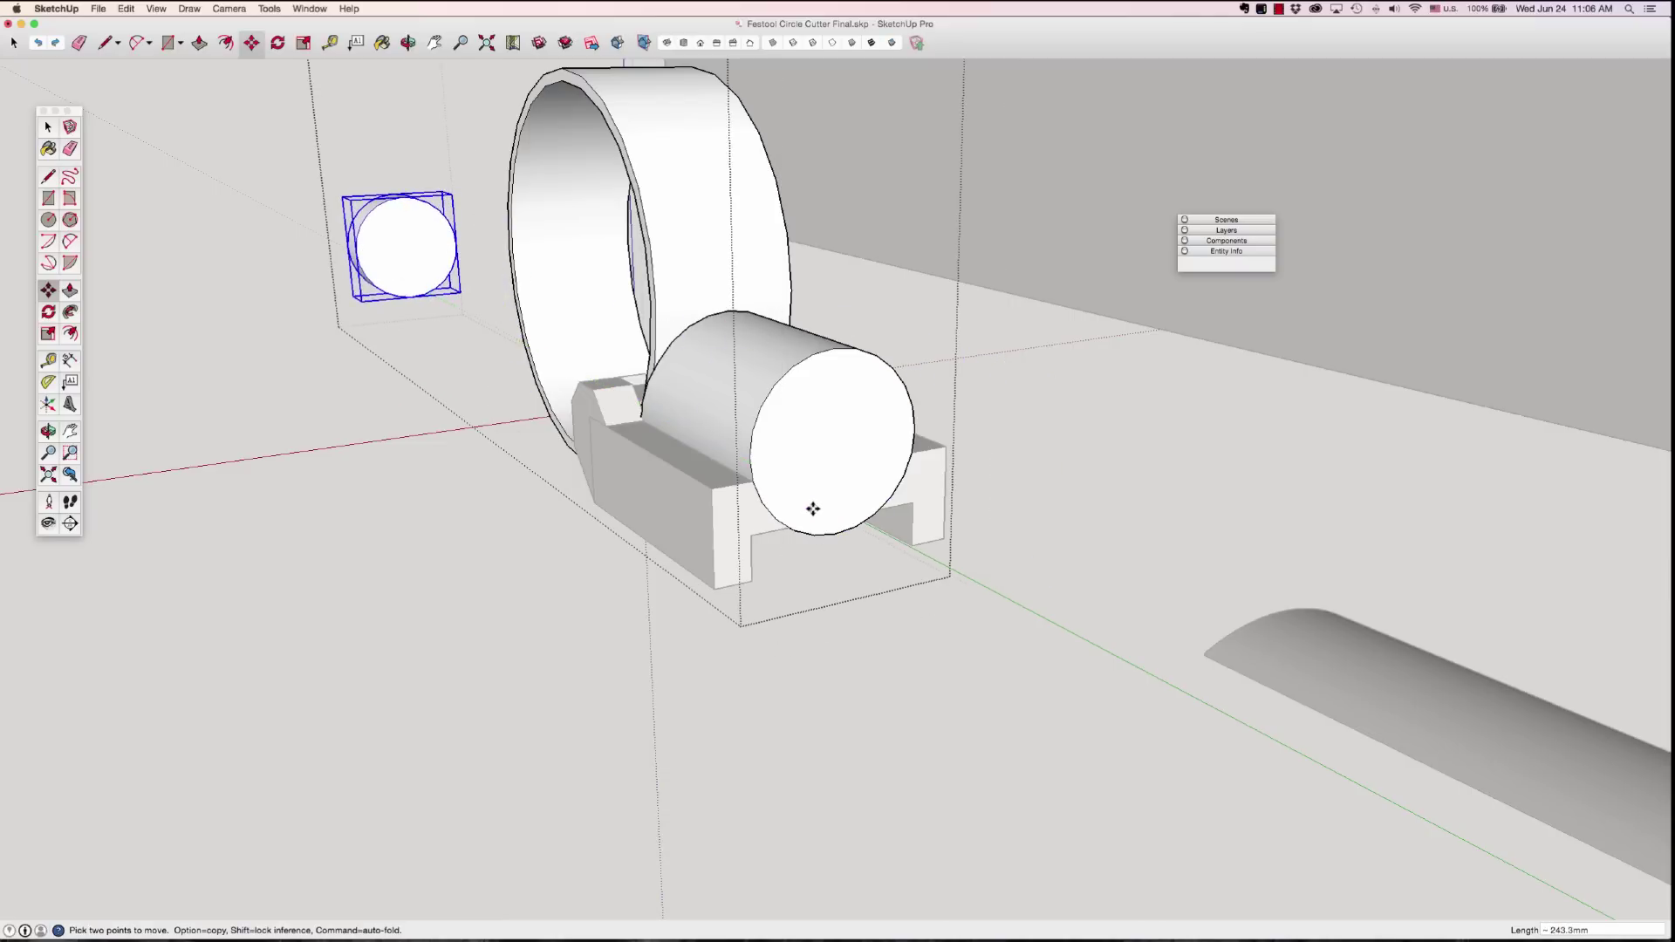
pyautogui.moveTo(833, 514); pyautogui.dragTo(829, 462, button='middle')
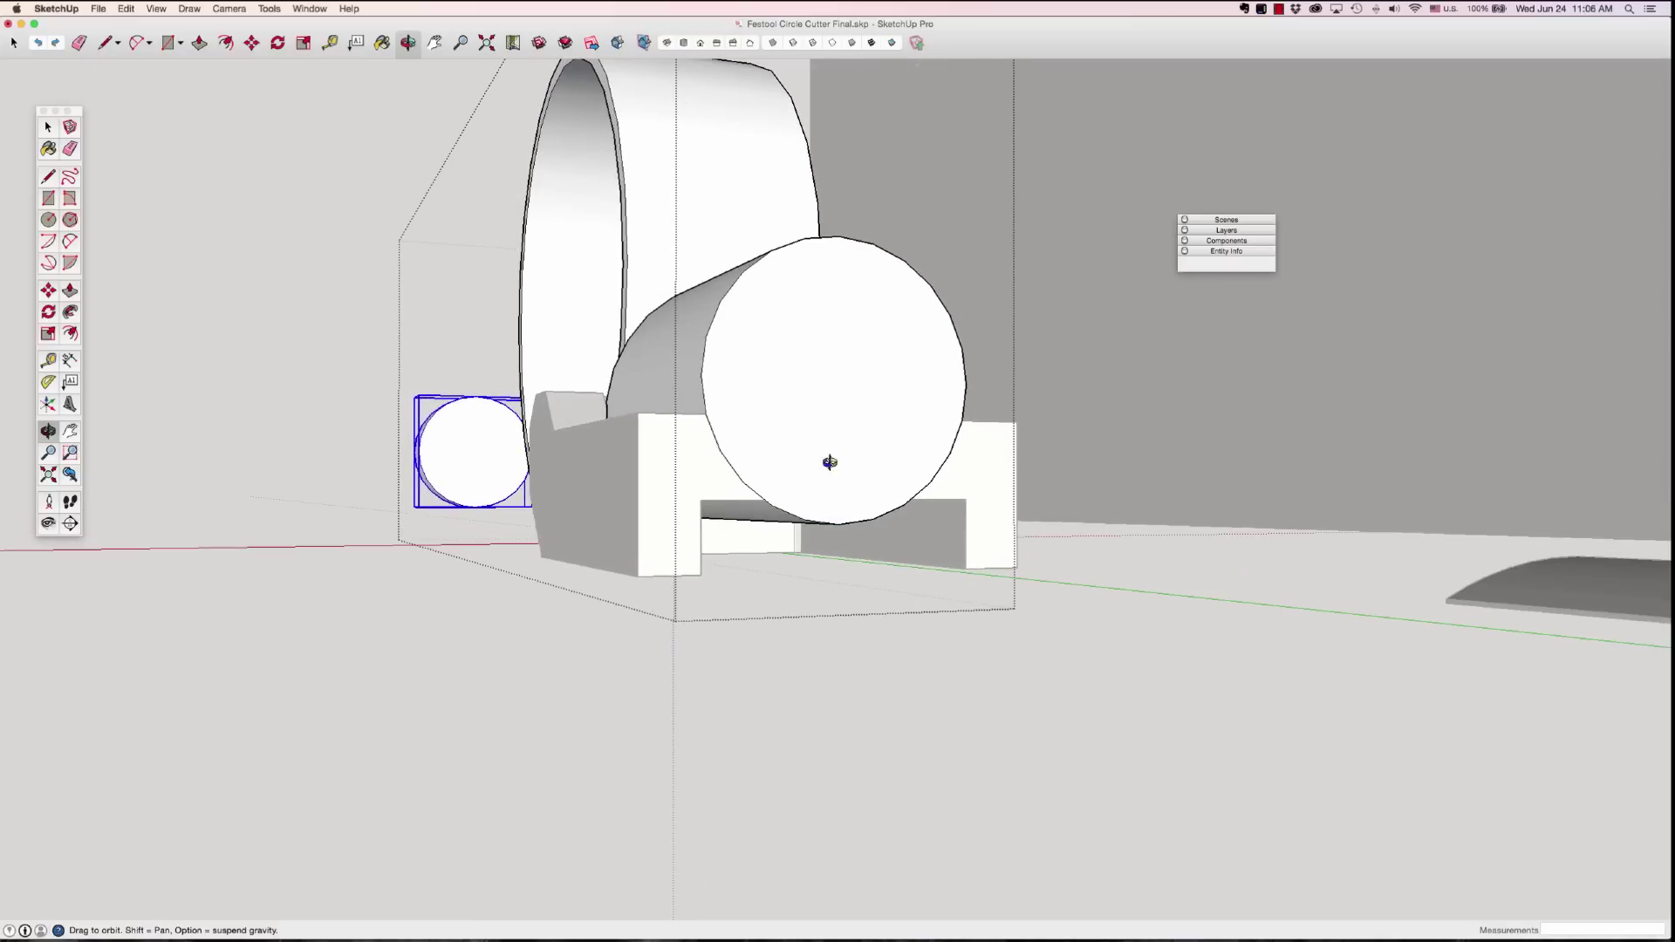
# Step: Open the fitting's cylinder for editing and draw a line across its end face, level with the ceiling of the block's slot
pyautogui.press('space')
pyautogui.doubleClick(852, 472)
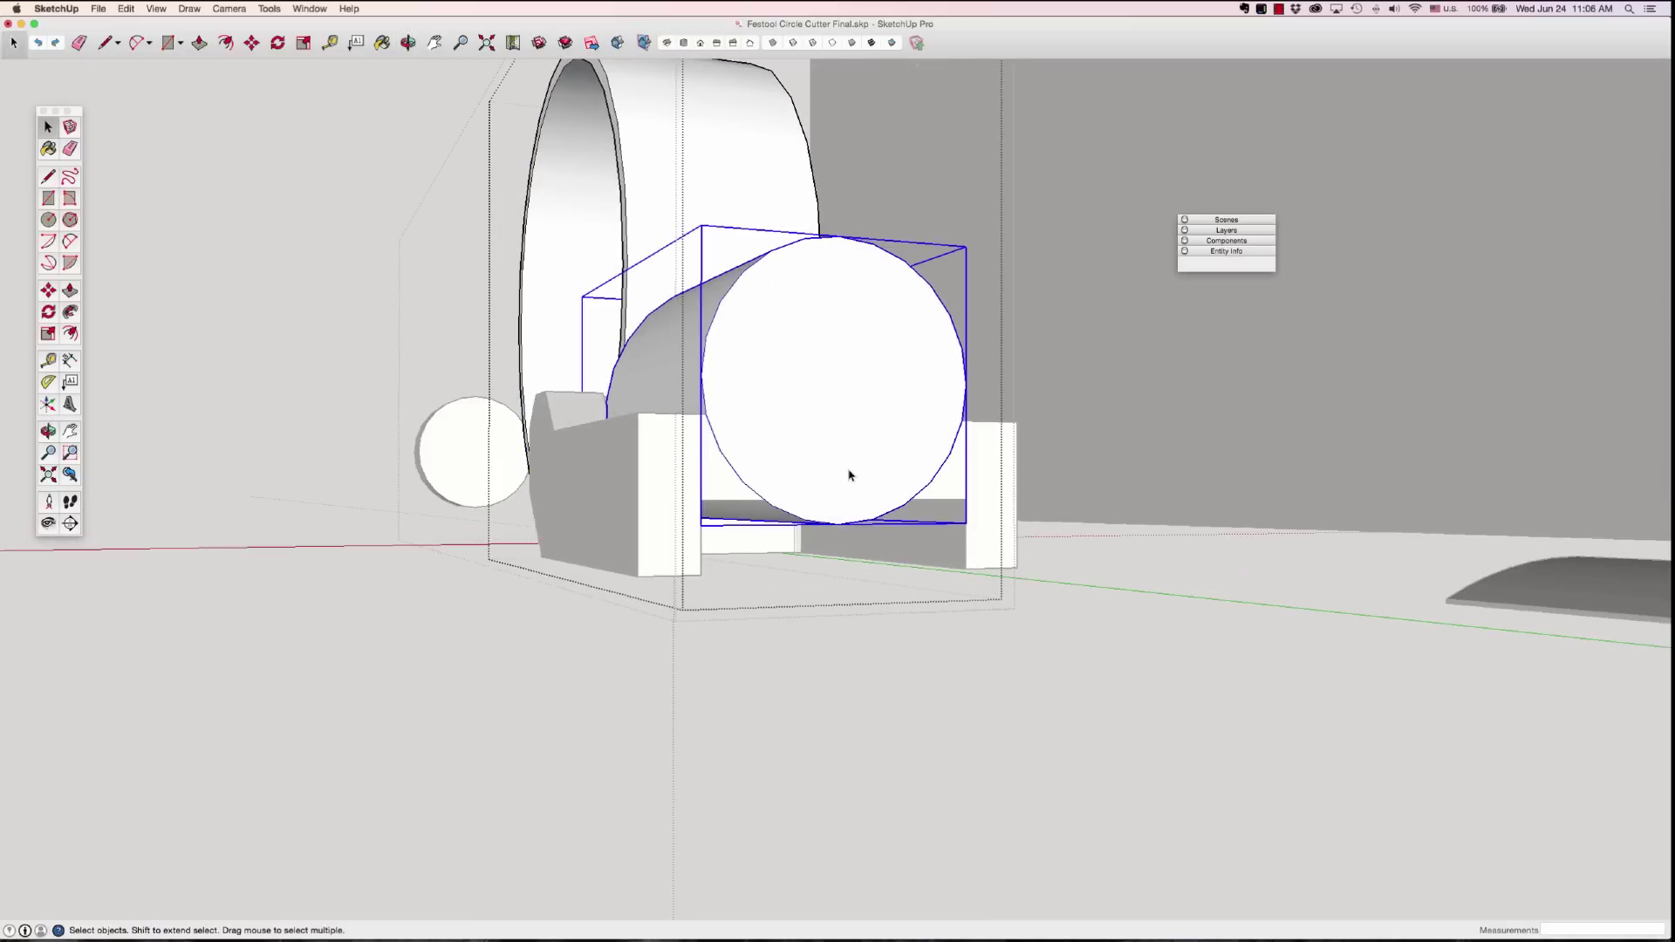
pyautogui.tripleClick(850, 474)
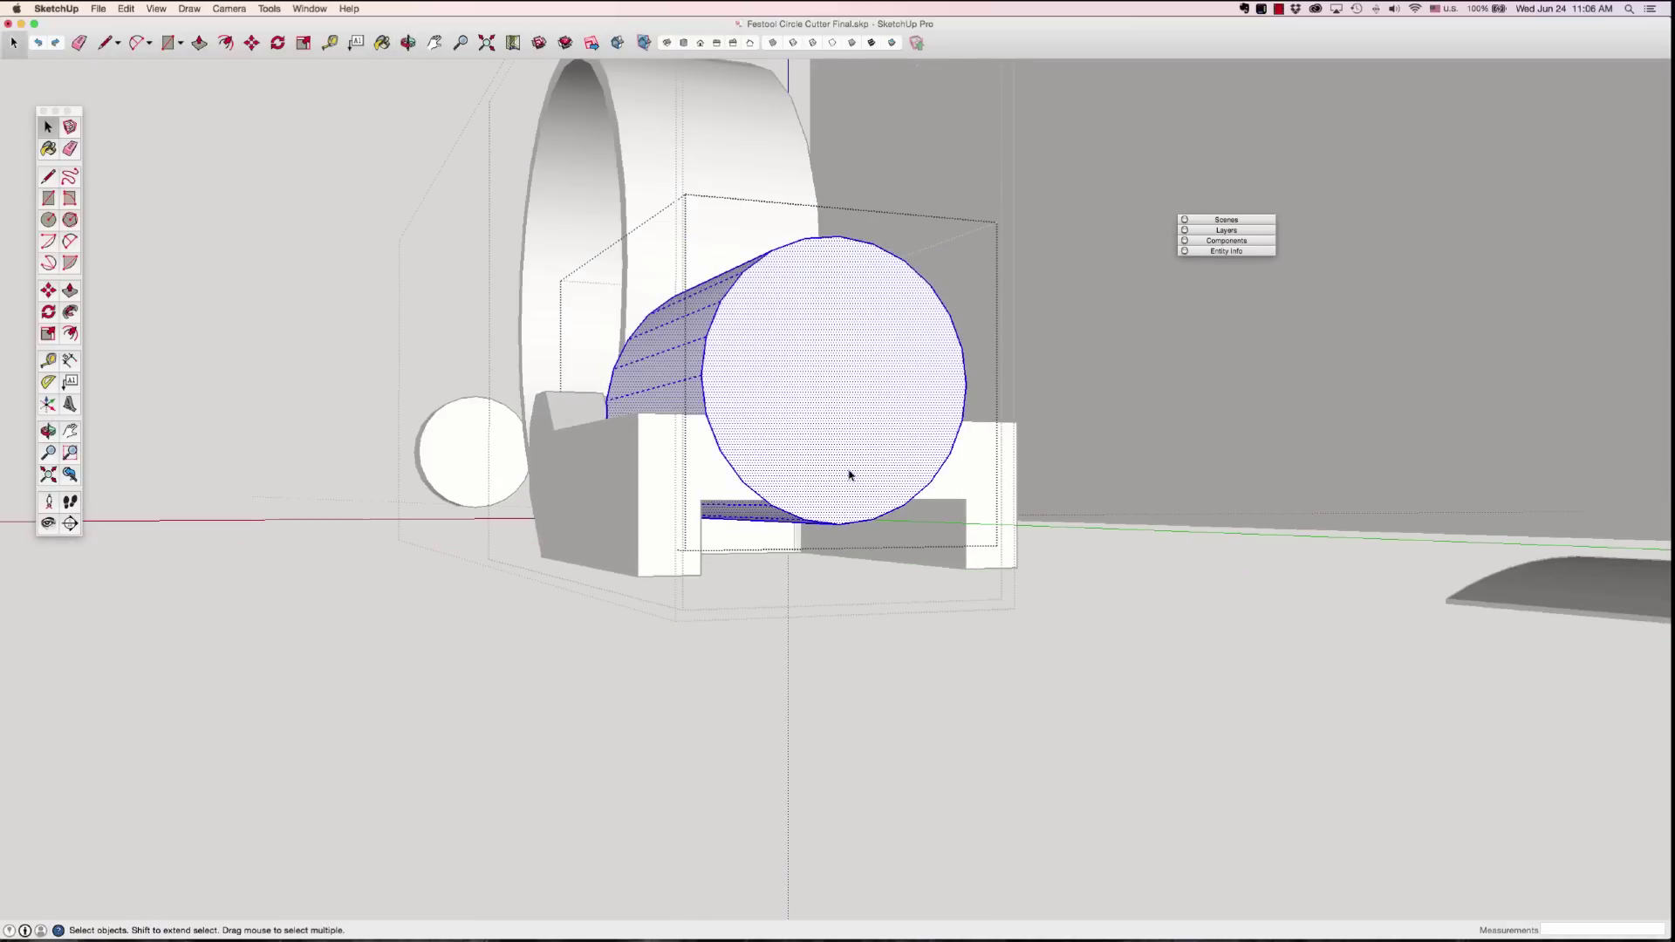
pyautogui.press('l')
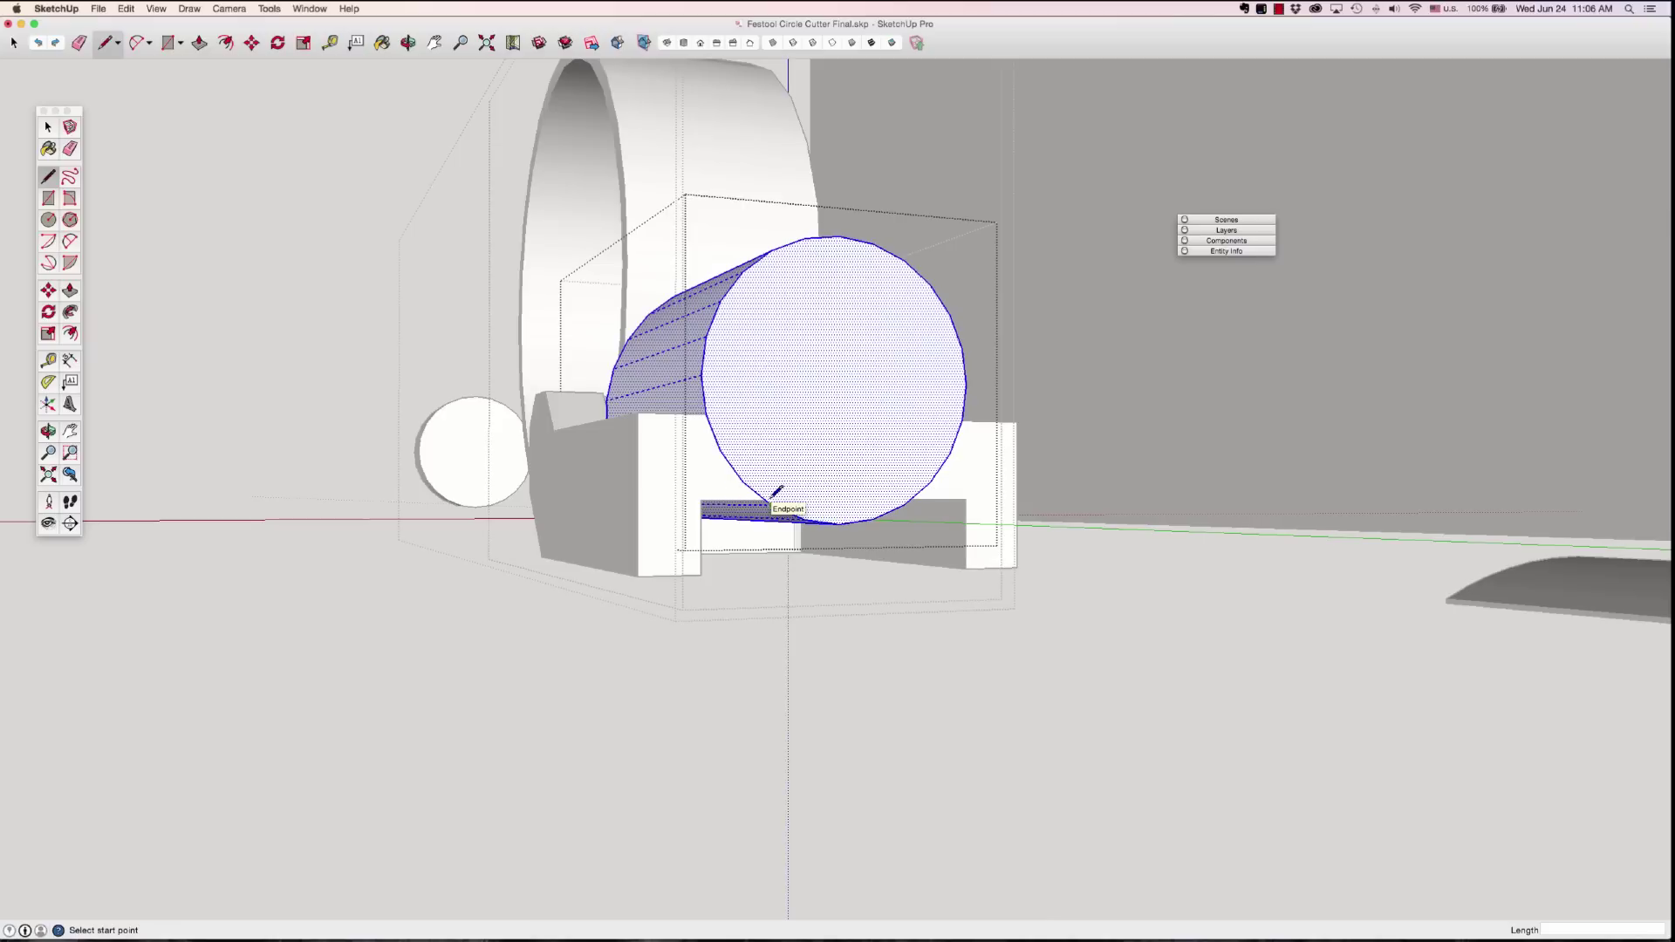
pyautogui.scroll(3, 772, 497)
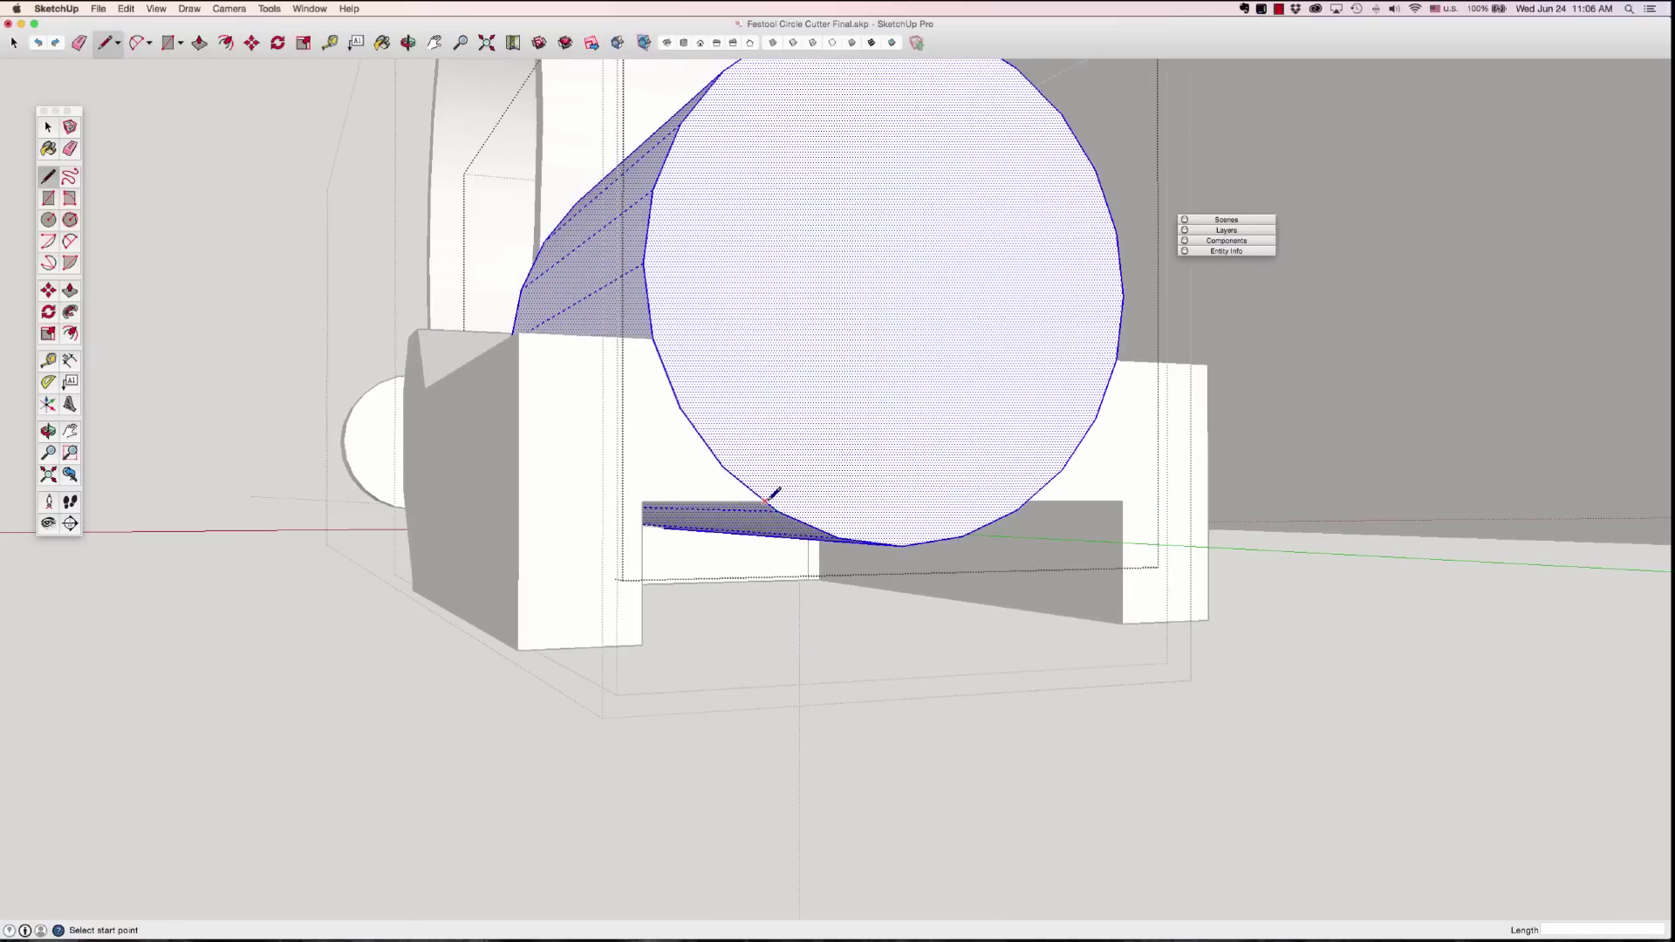
pyautogui.click(765, 501)
pyautogui.click(1029, 499)
# Step: Push the segment below the line through the cylinder's full length to flatten its underside
pyautogui.press('space')
pyautogui.click(904, 524)
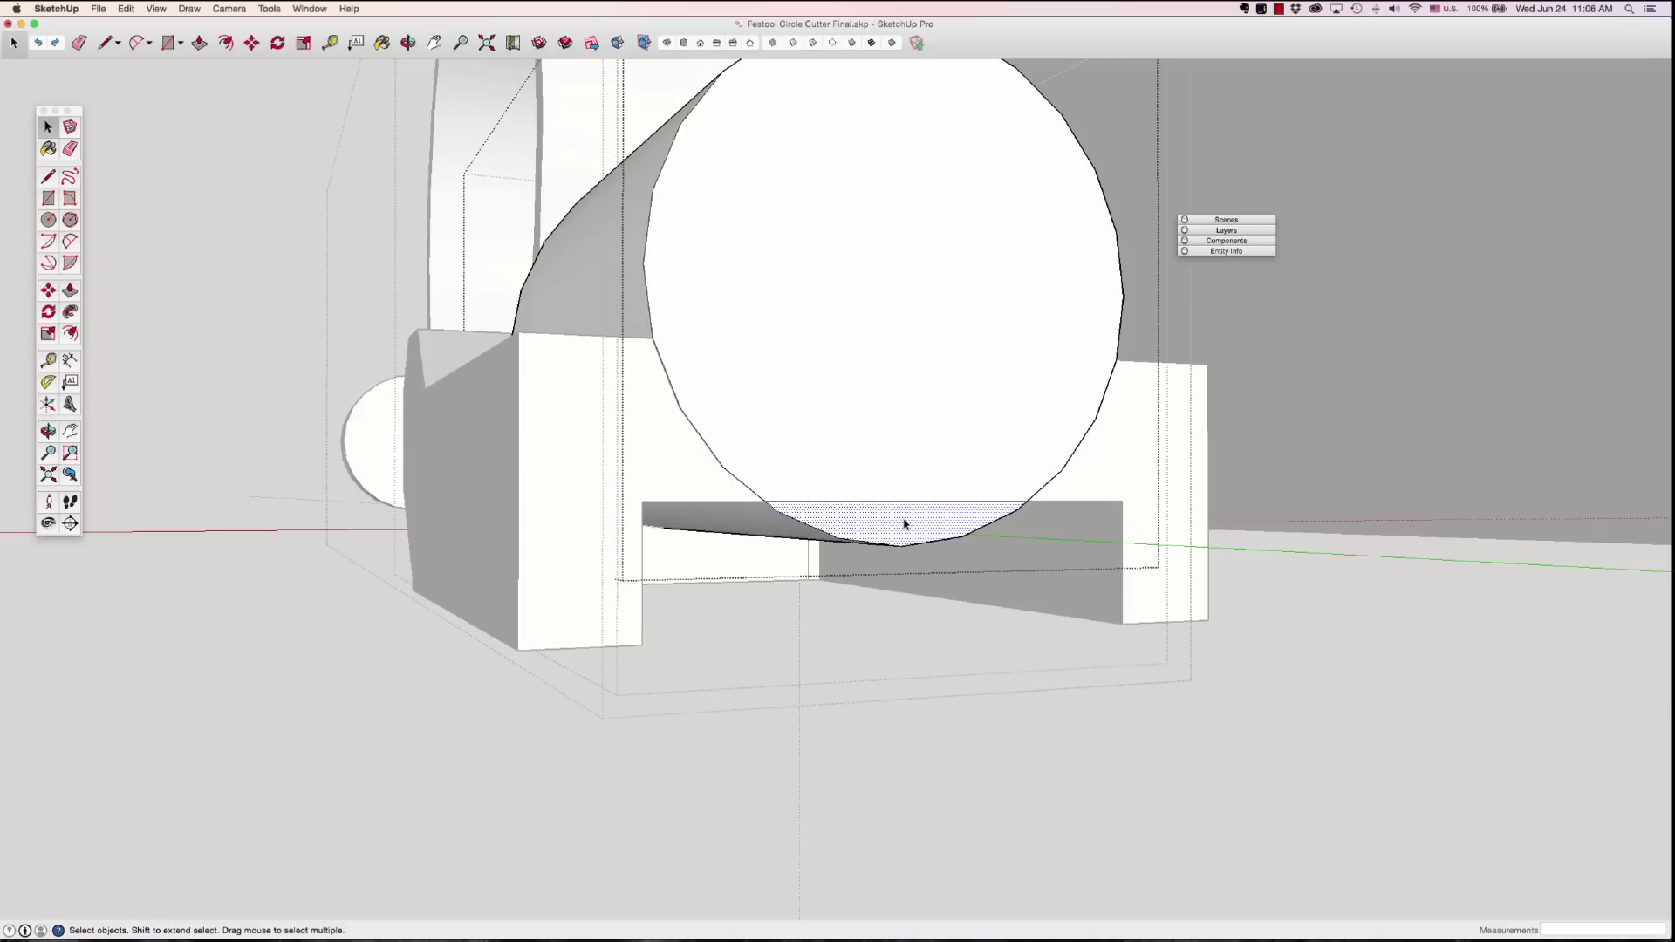
pyautogui.press('p')
pyautogui.click(904, 524)
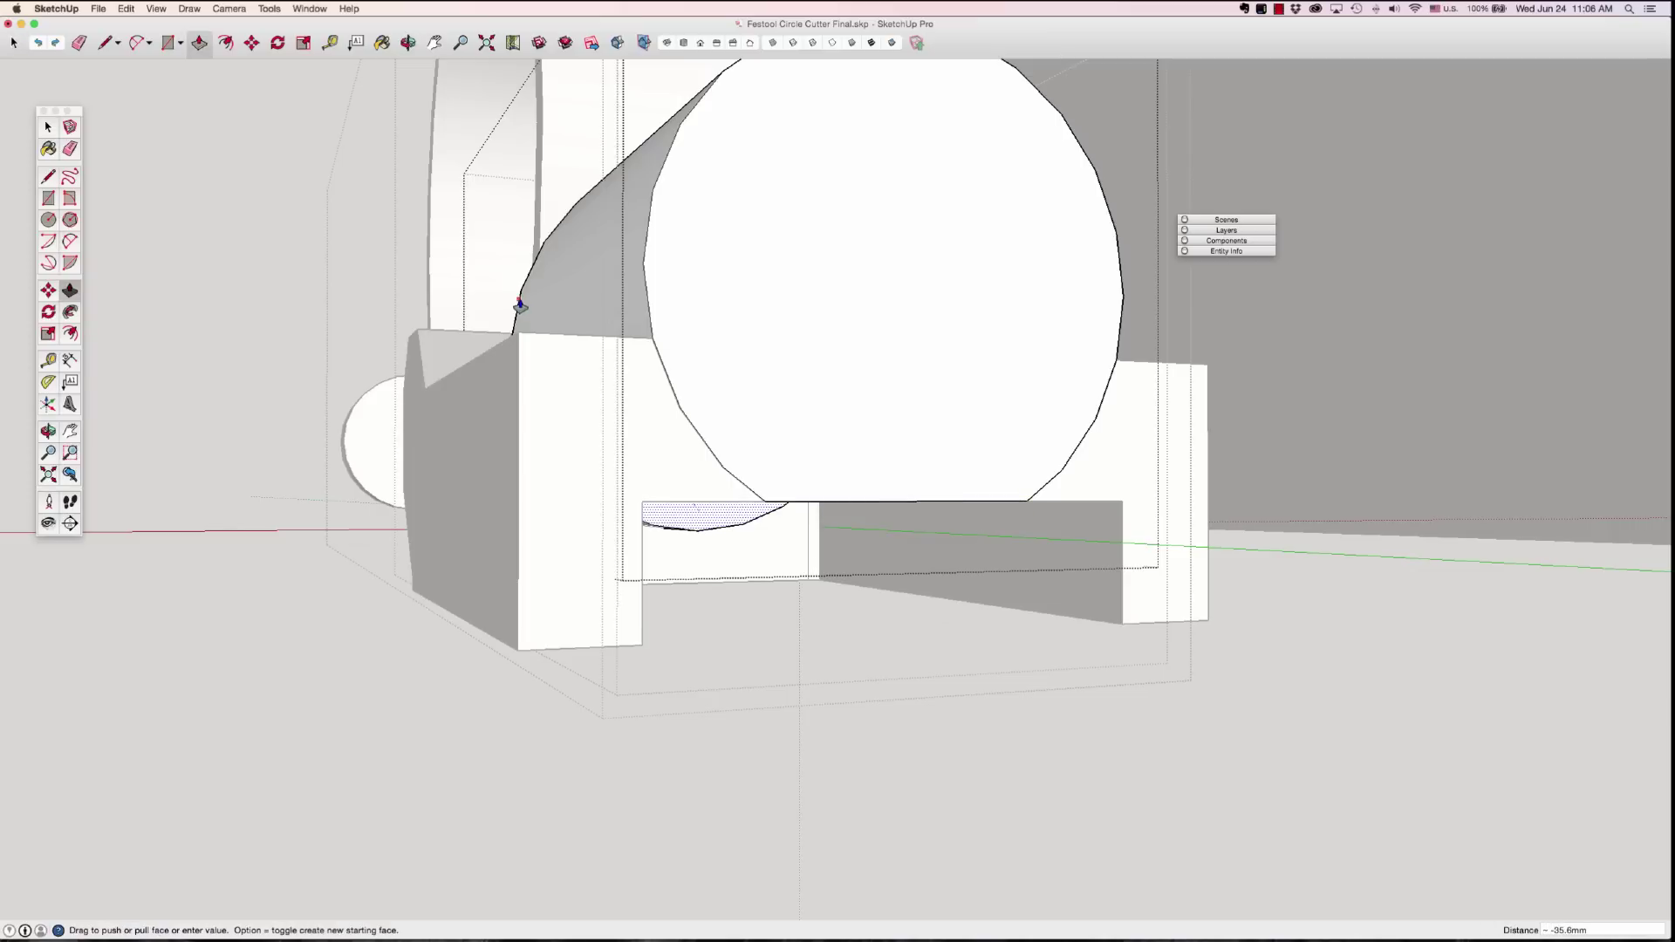
pyautogui.click(519, 305)
pyautogui.press('space')
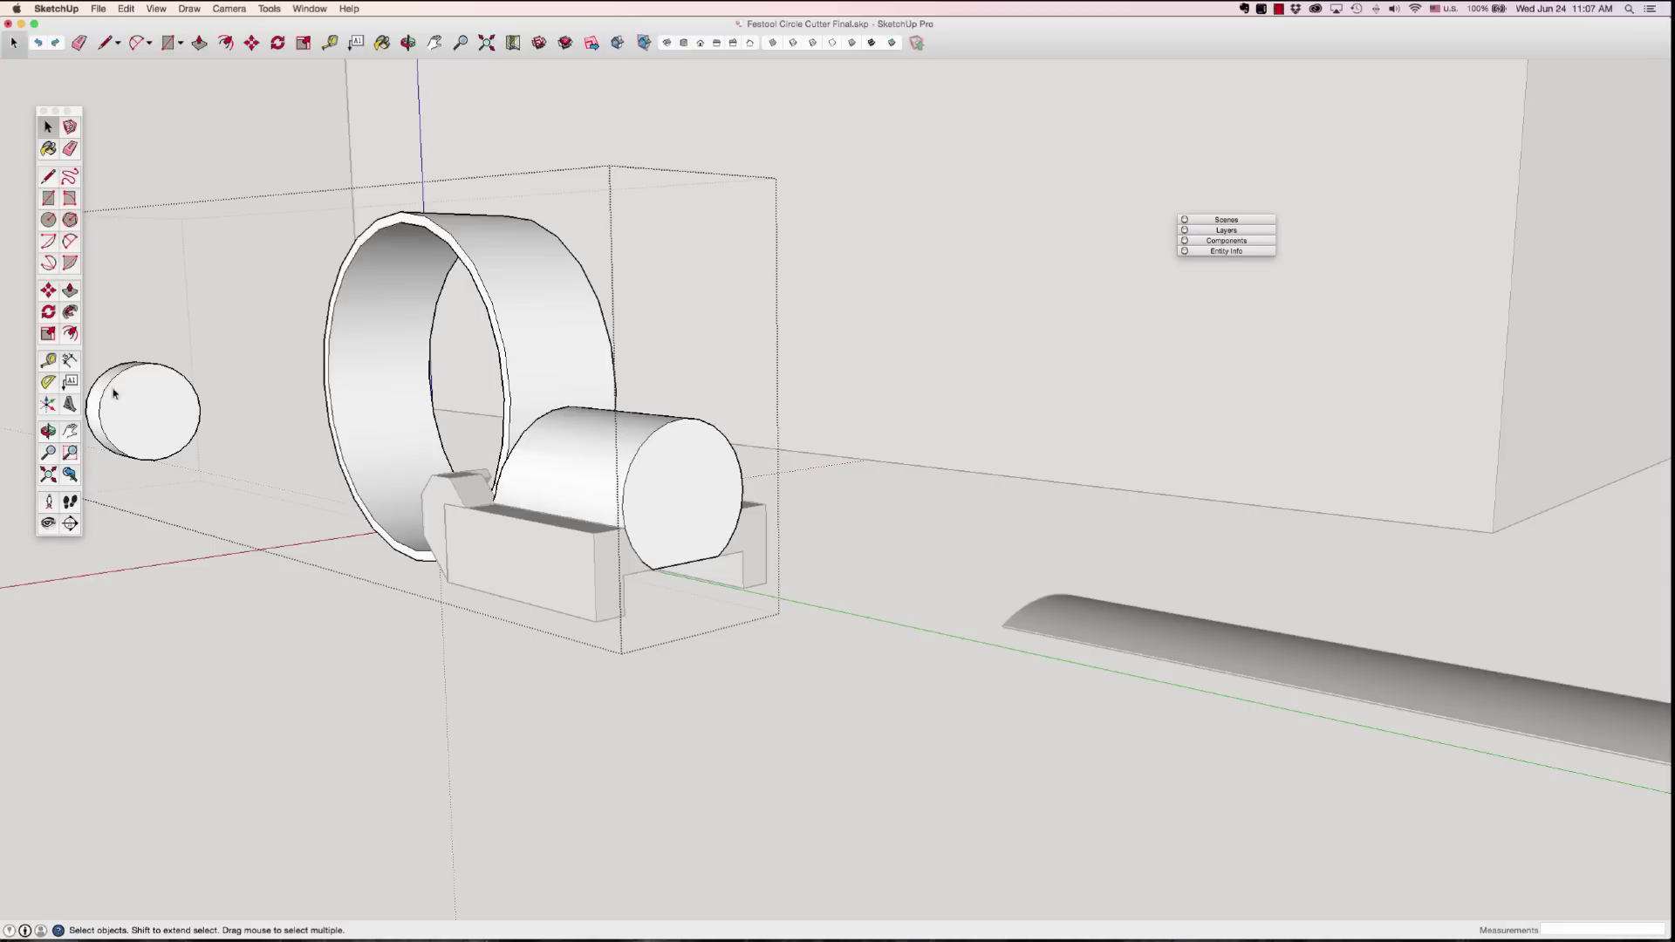
# Step: Move the detached end cap about 267 mm along the green axis to the front of the cylinder
pyautogui.click(150, 421)
pyautogui.press('m')
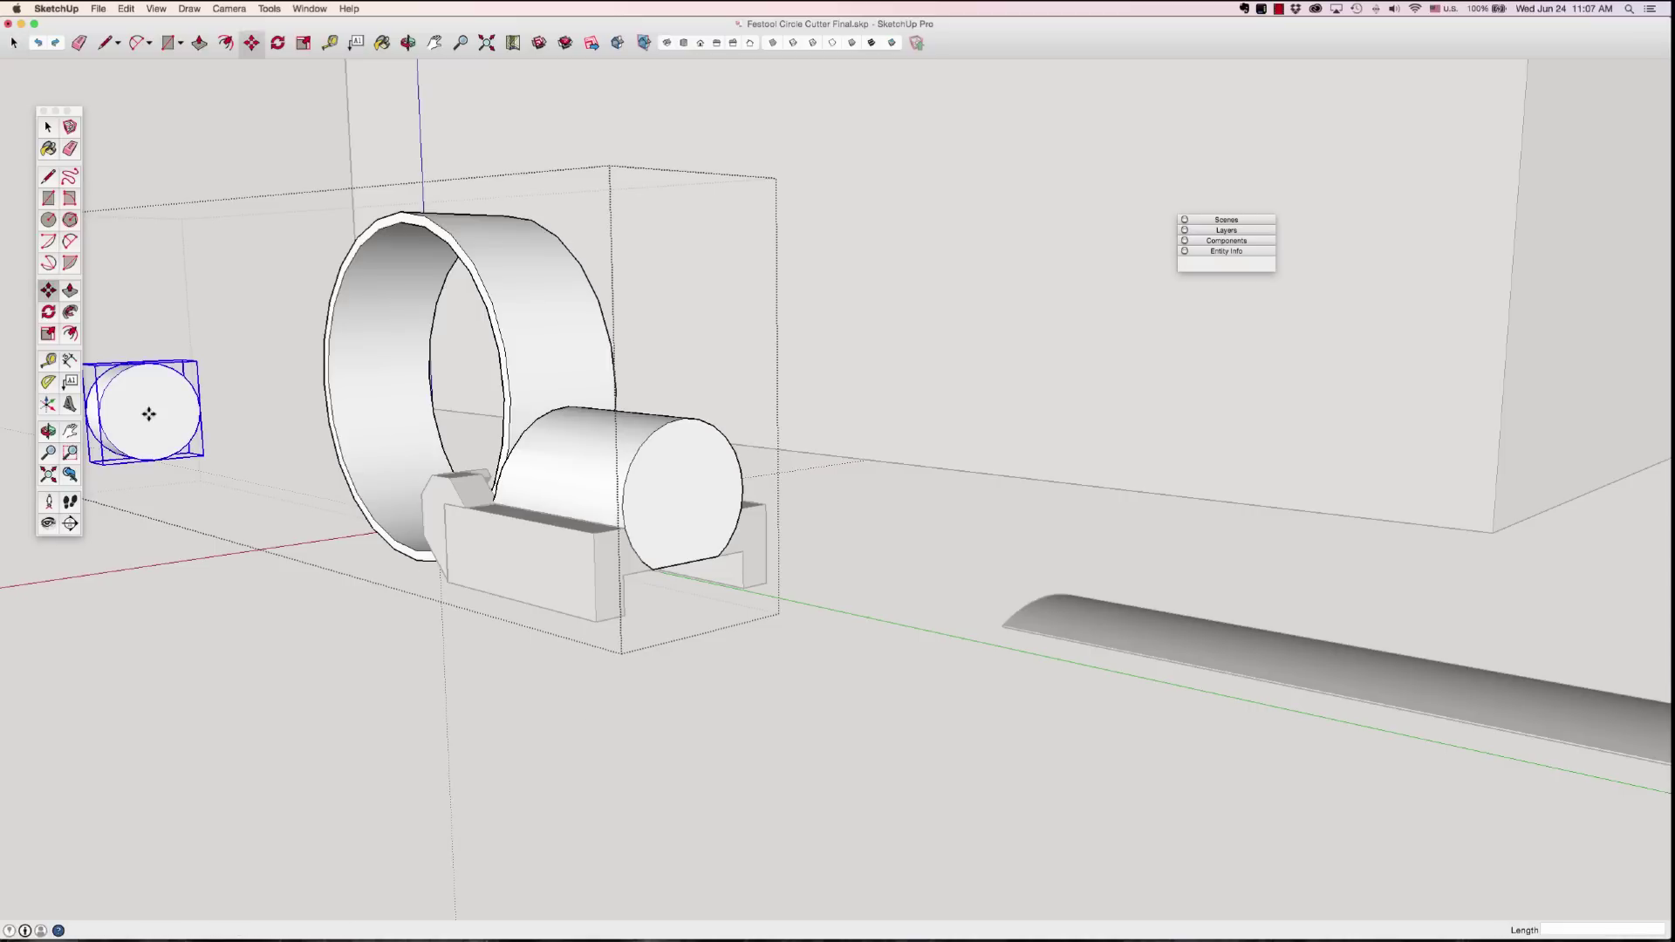
pyautogui.click(150, 421)
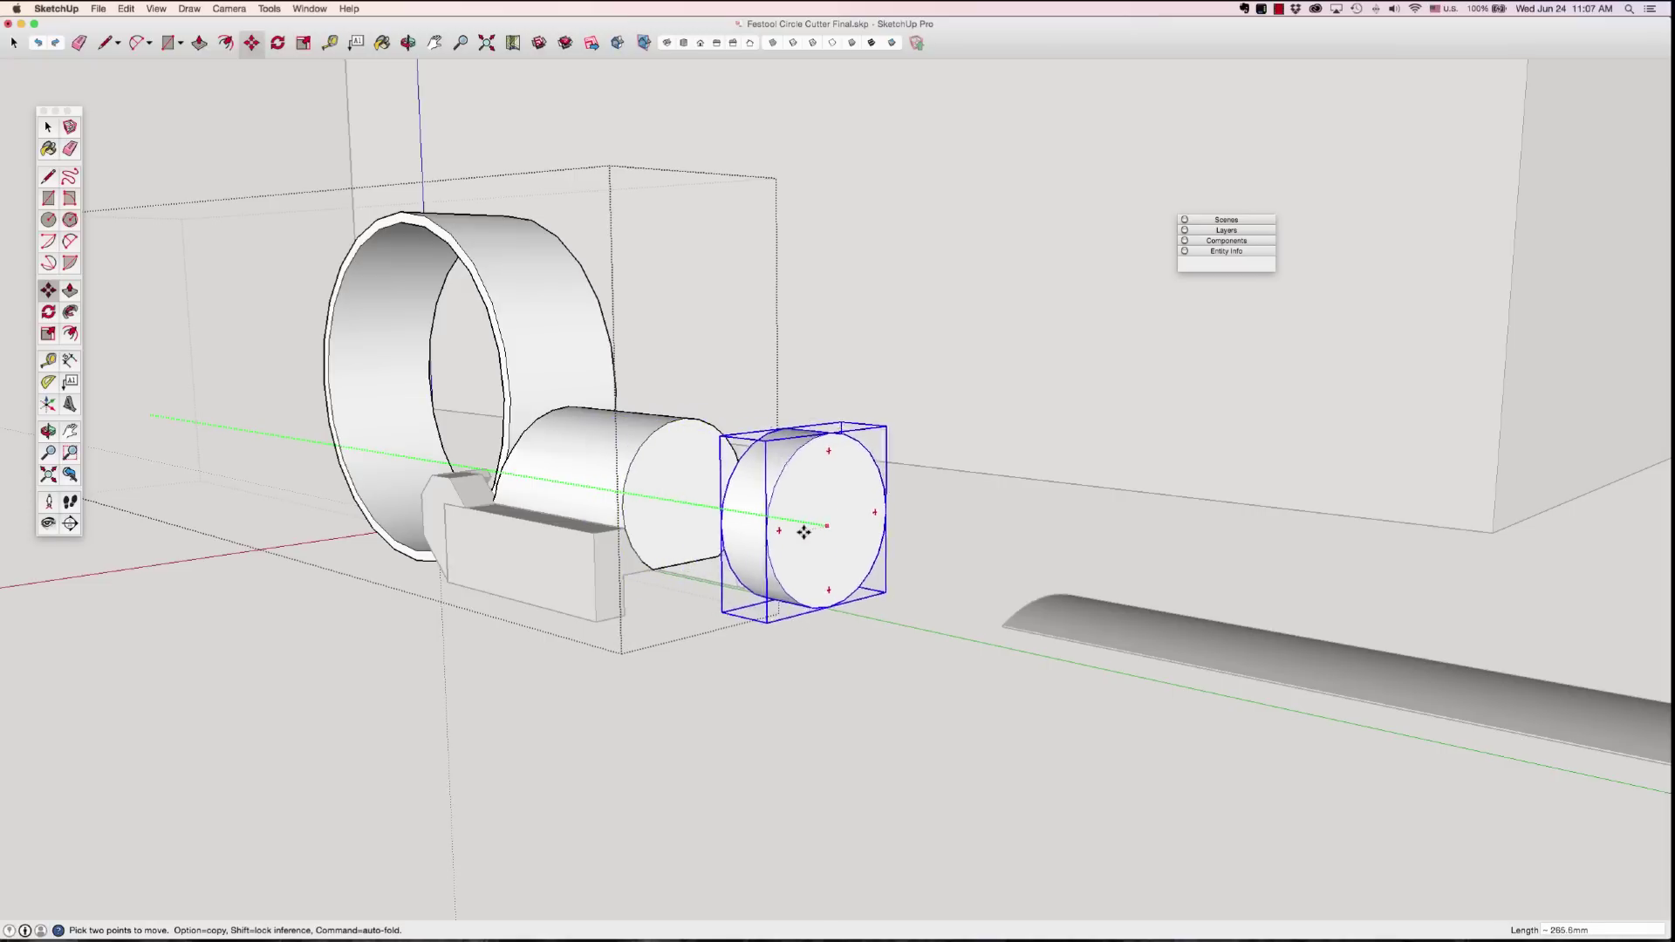
pyautogui.click(803, 532)
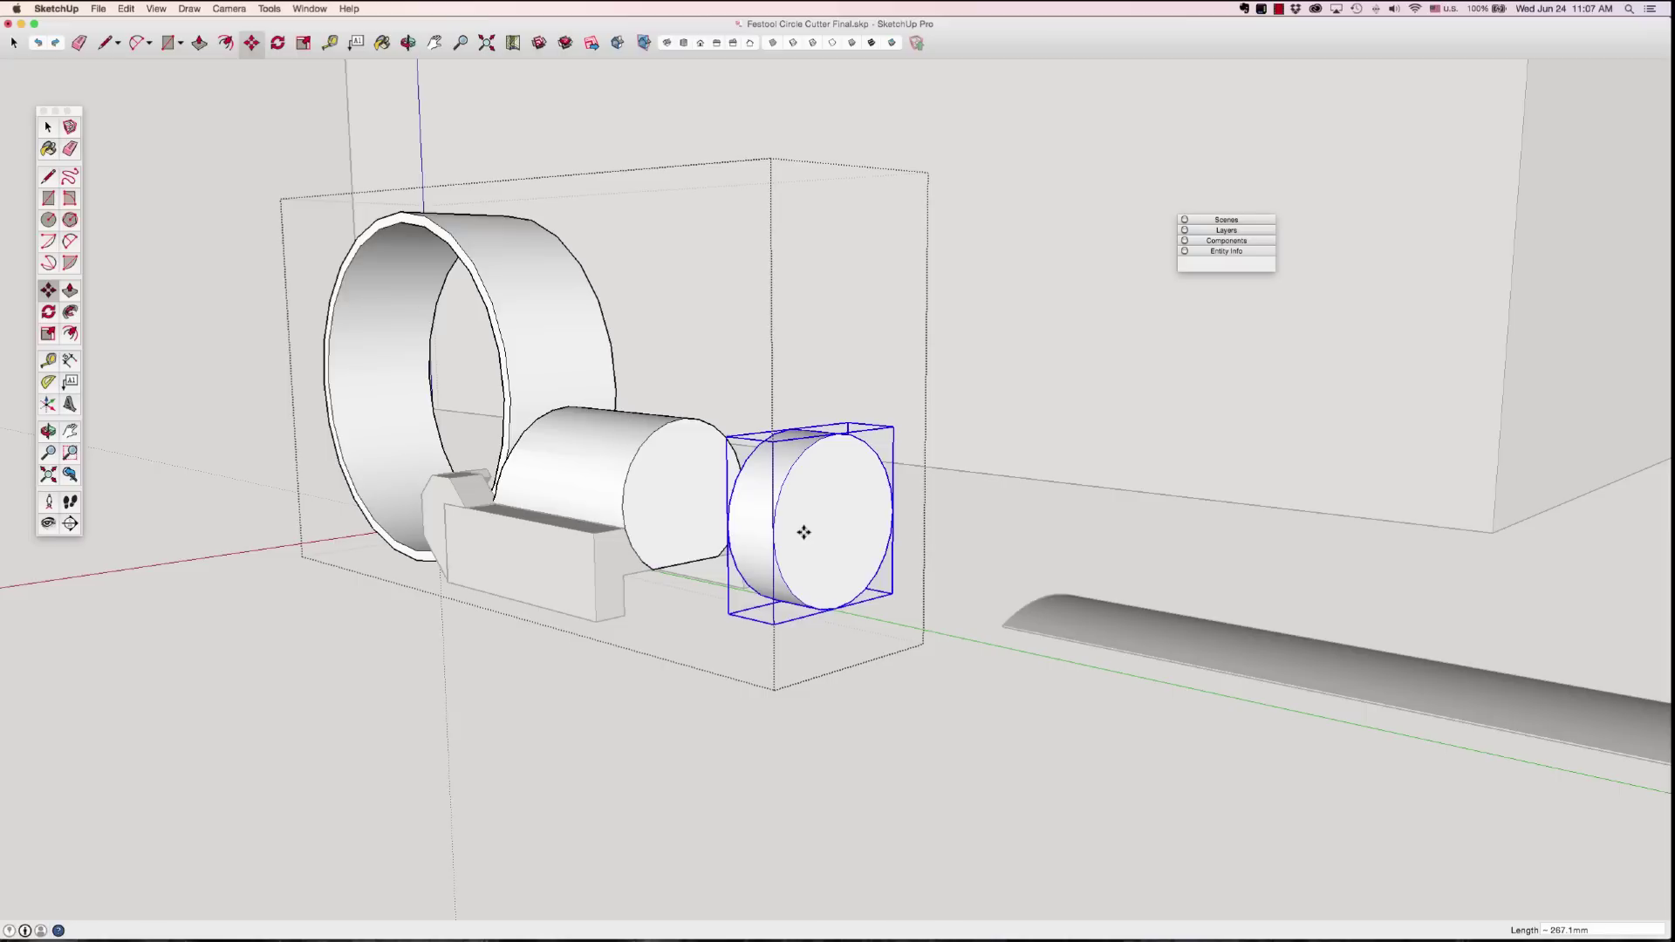
# Step: Align the end cap with the cylinder's front edge and offset it 2 mm forward along the axis
pyautogui.click(726, 534)
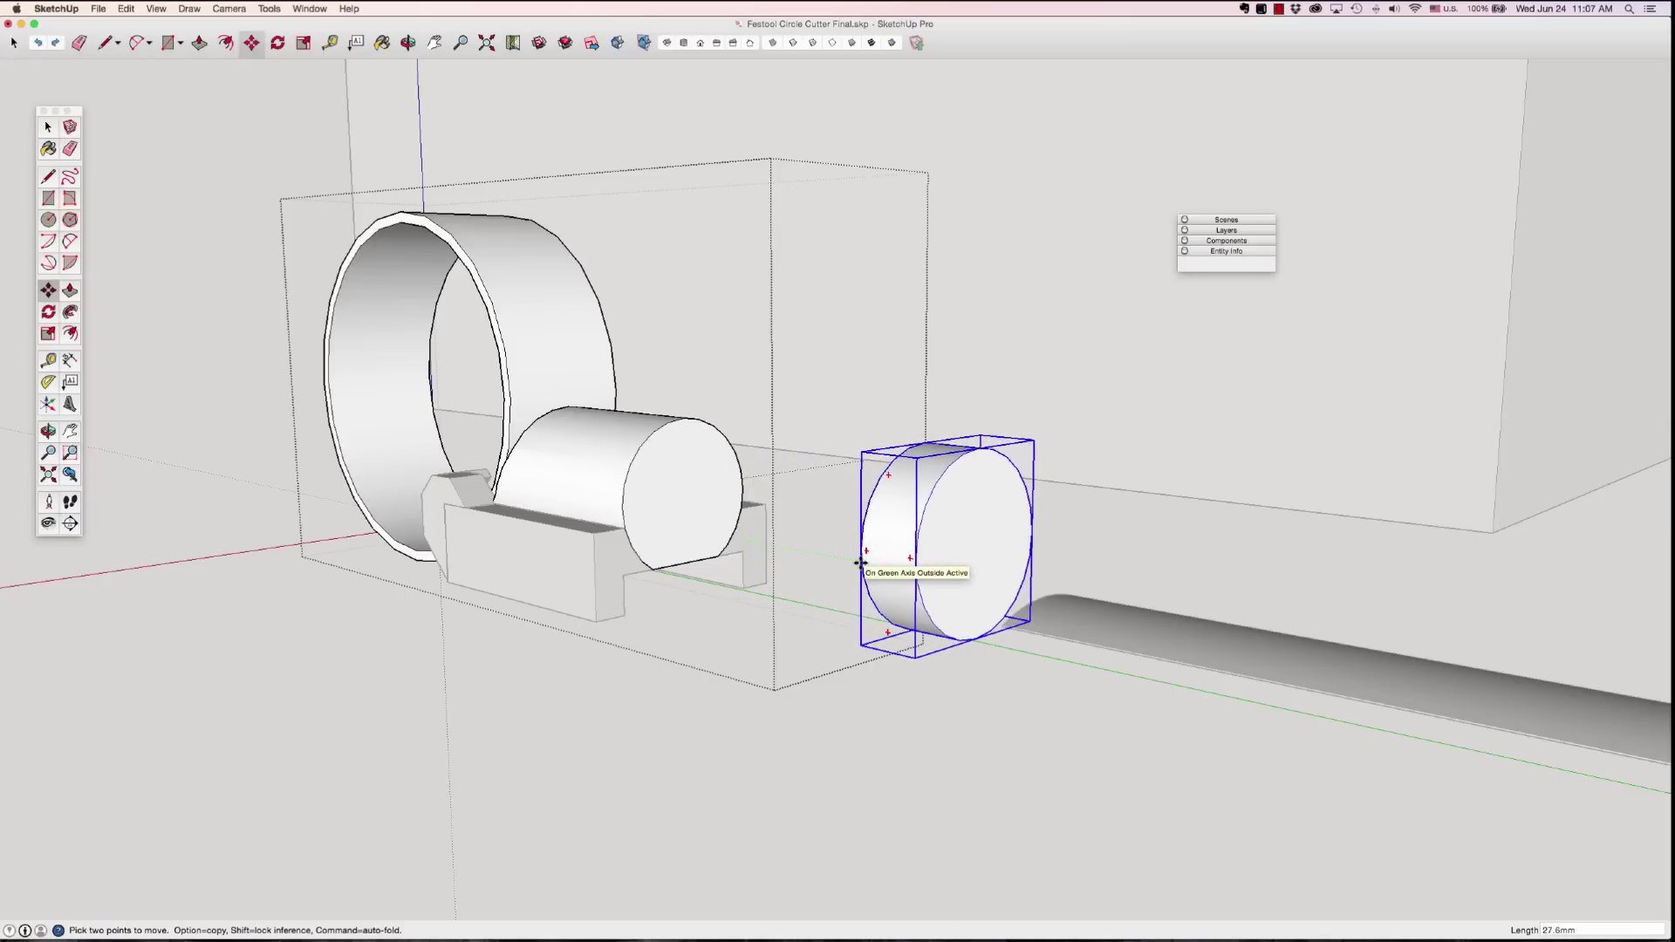
pyautogui.click(620, 507)
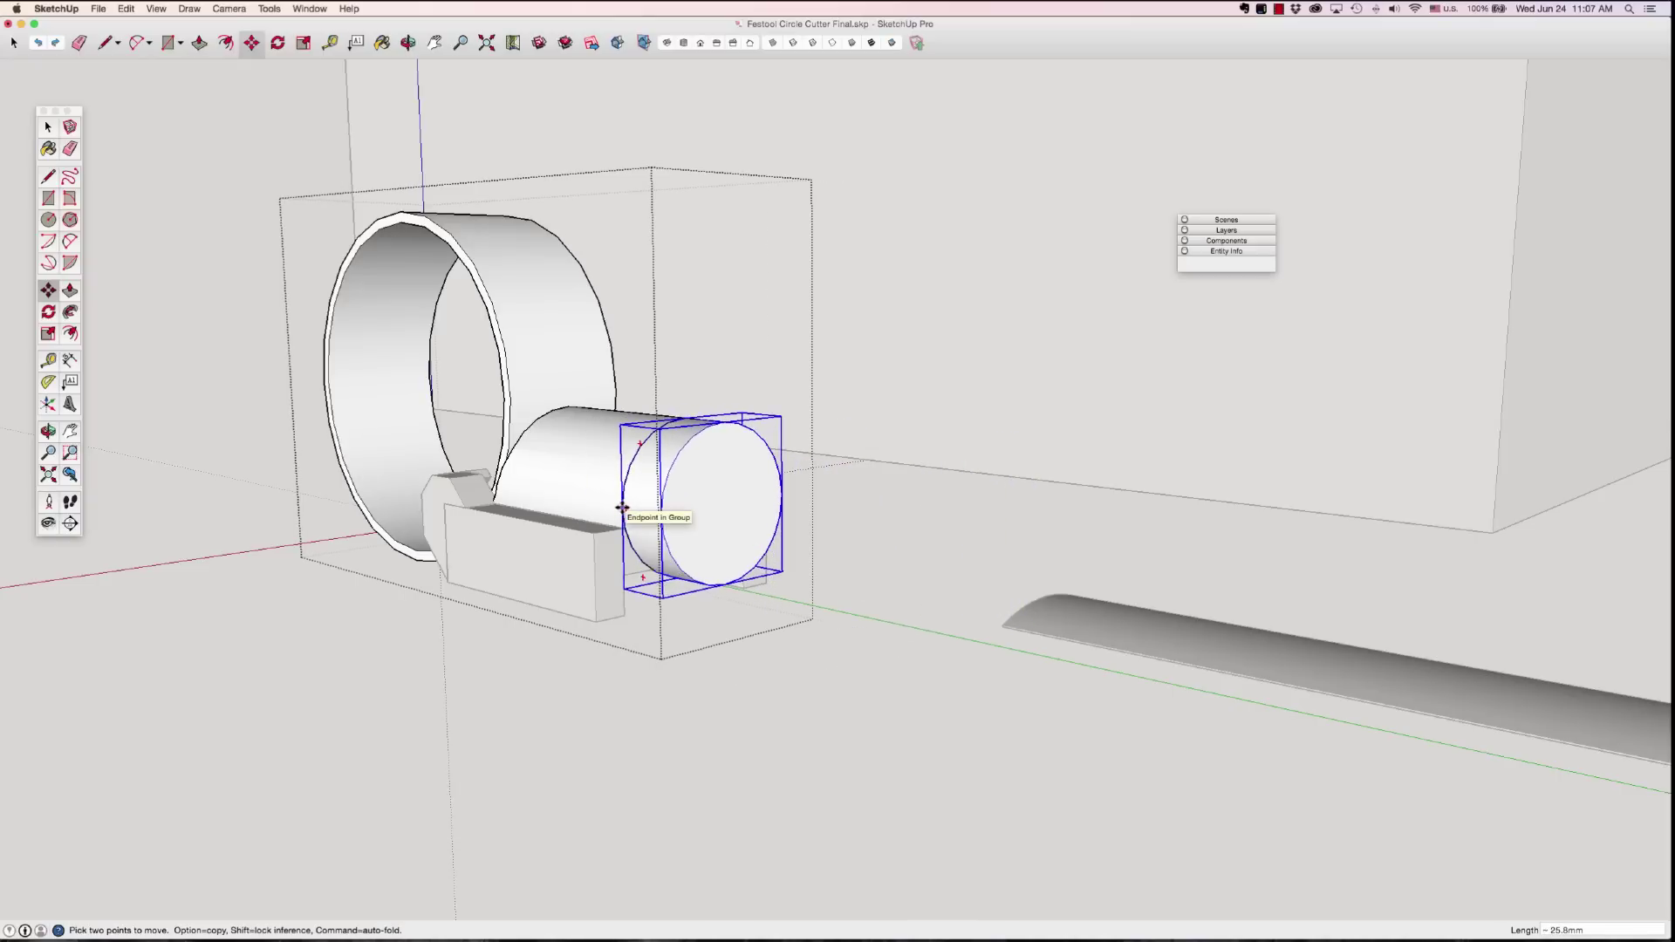
pyautogui.click(622, 507)
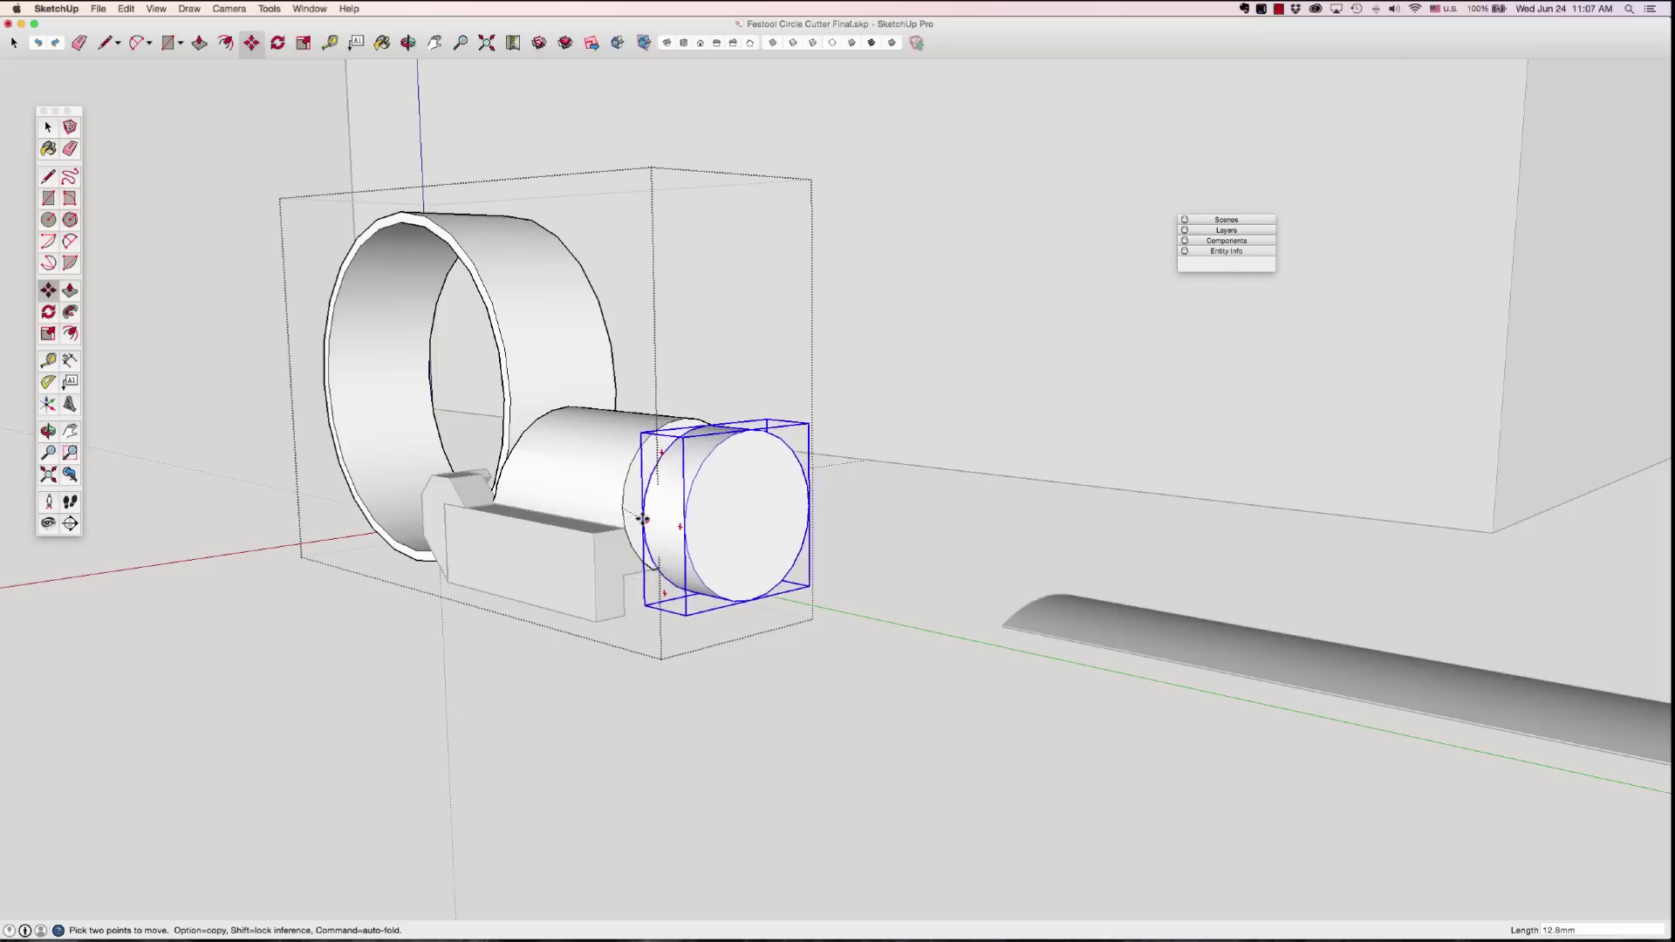
pyautogui.click(677, 522)
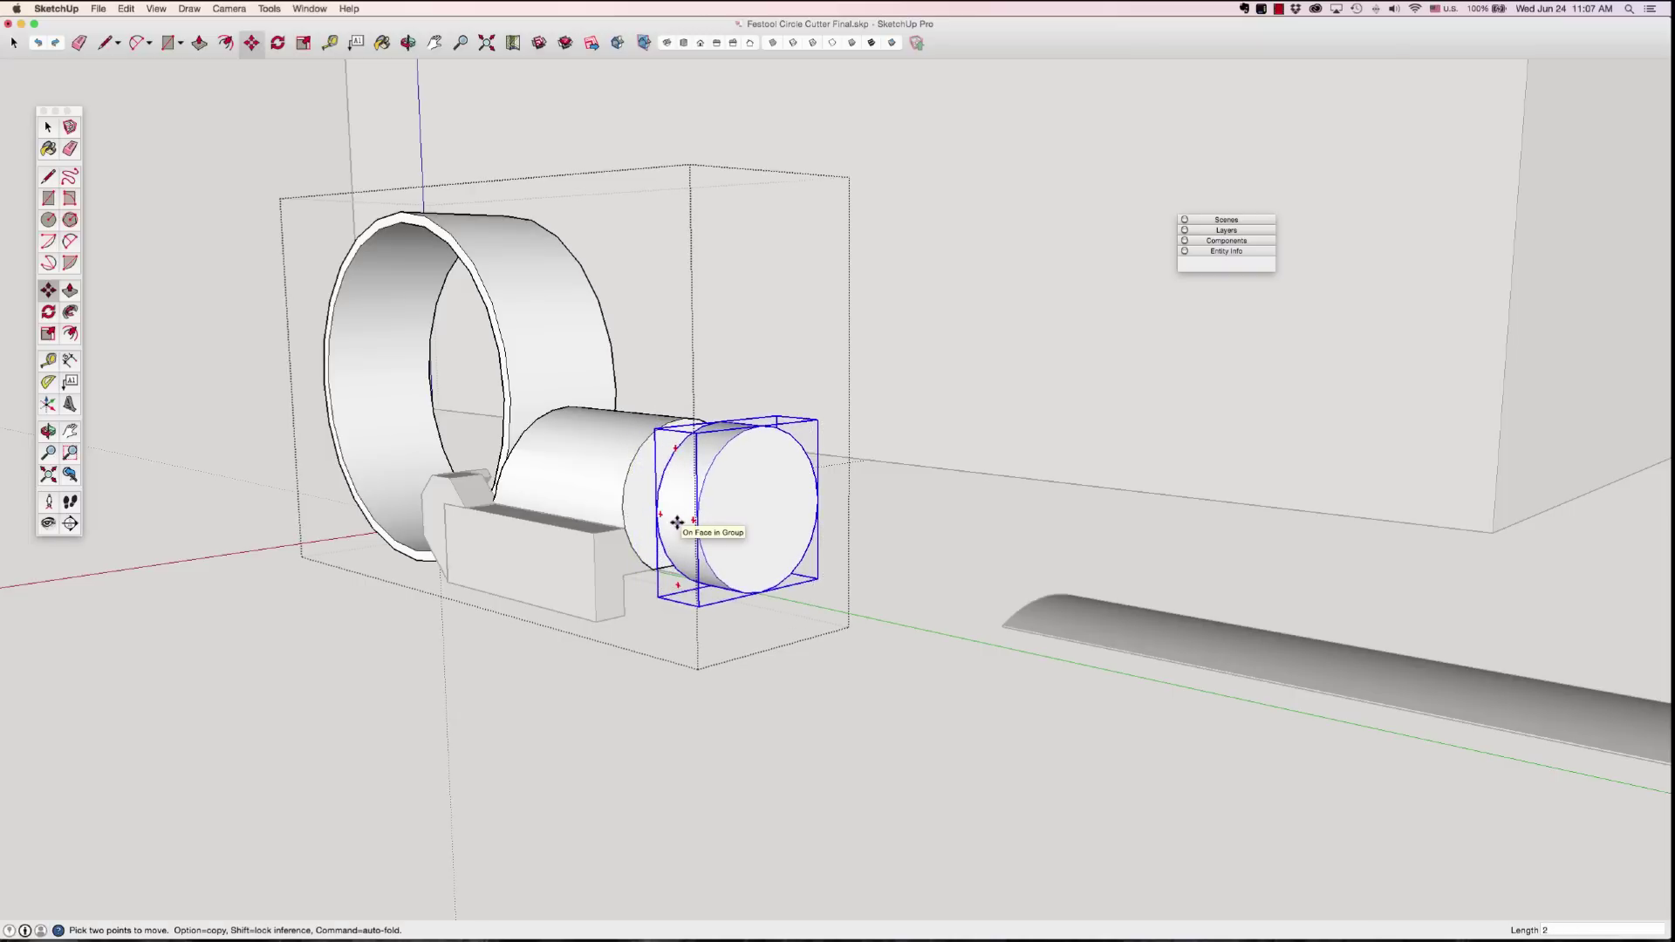